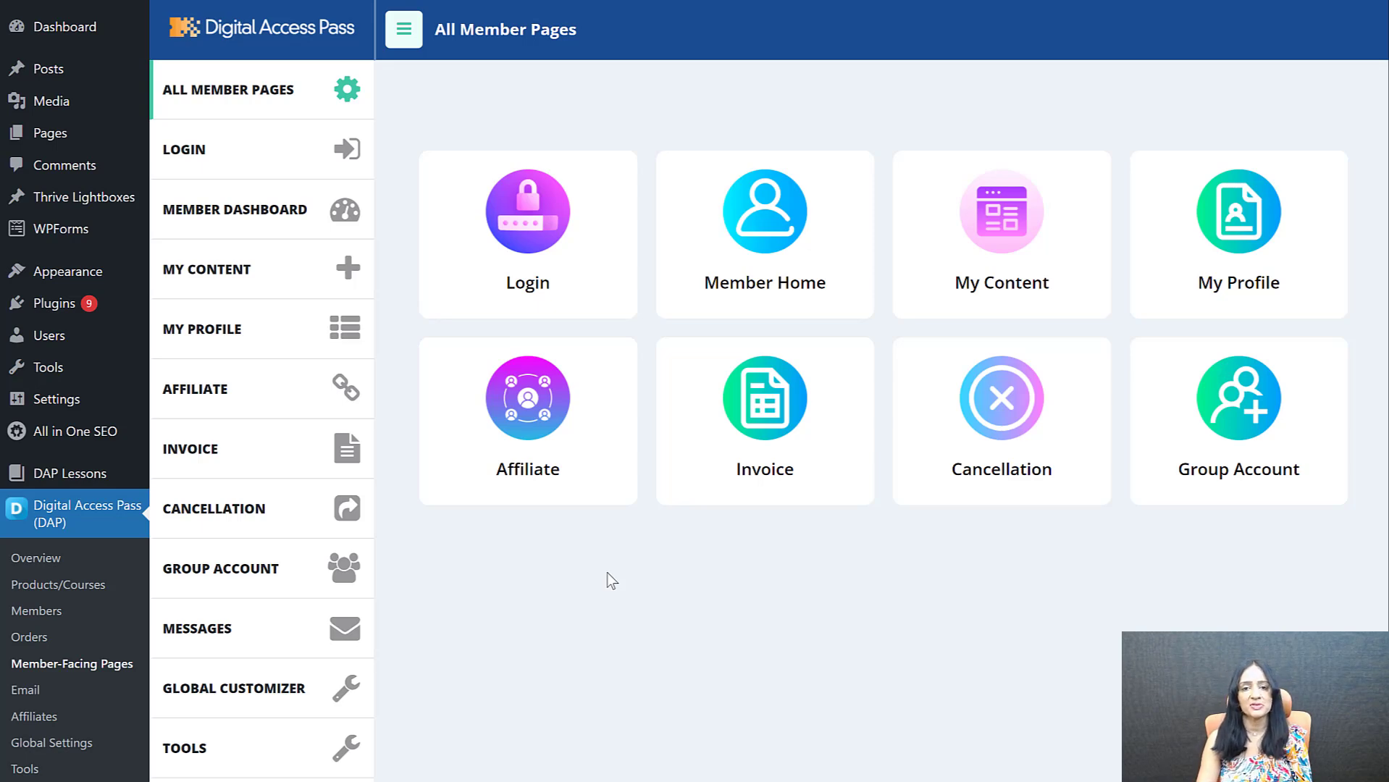
Open the settings of the existing Login page from the member pages and review its general options and templates
scroll(195, 623, down, 1)
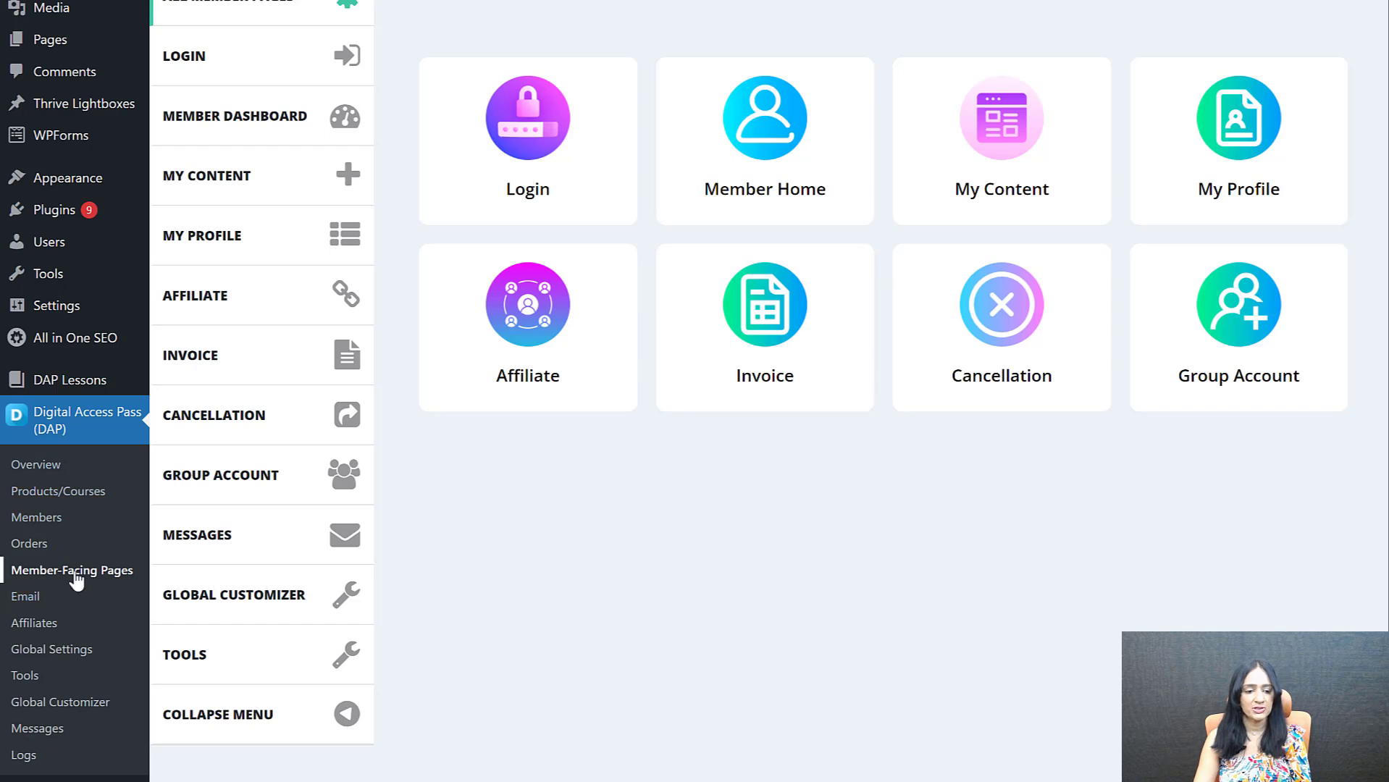
scroll(692, 601, up, 1)
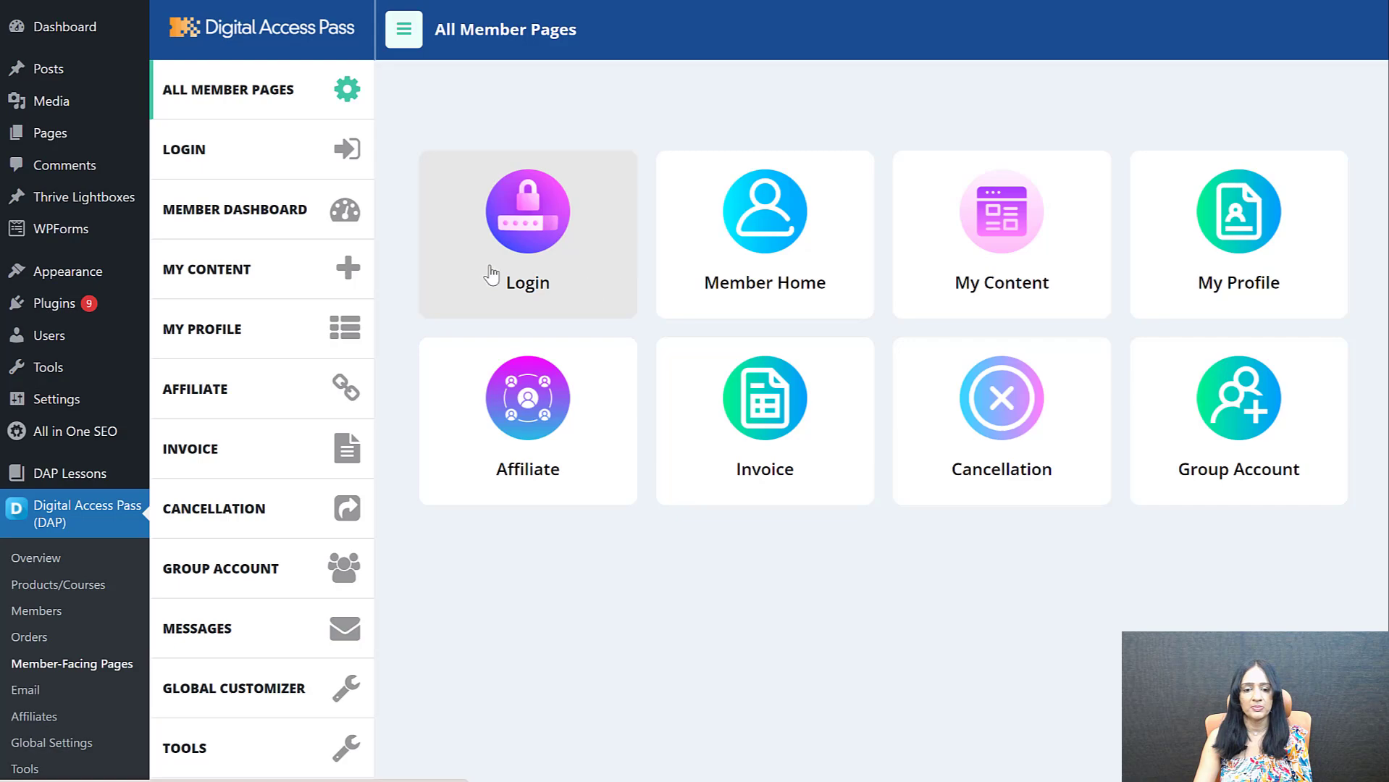
click(535, 247)
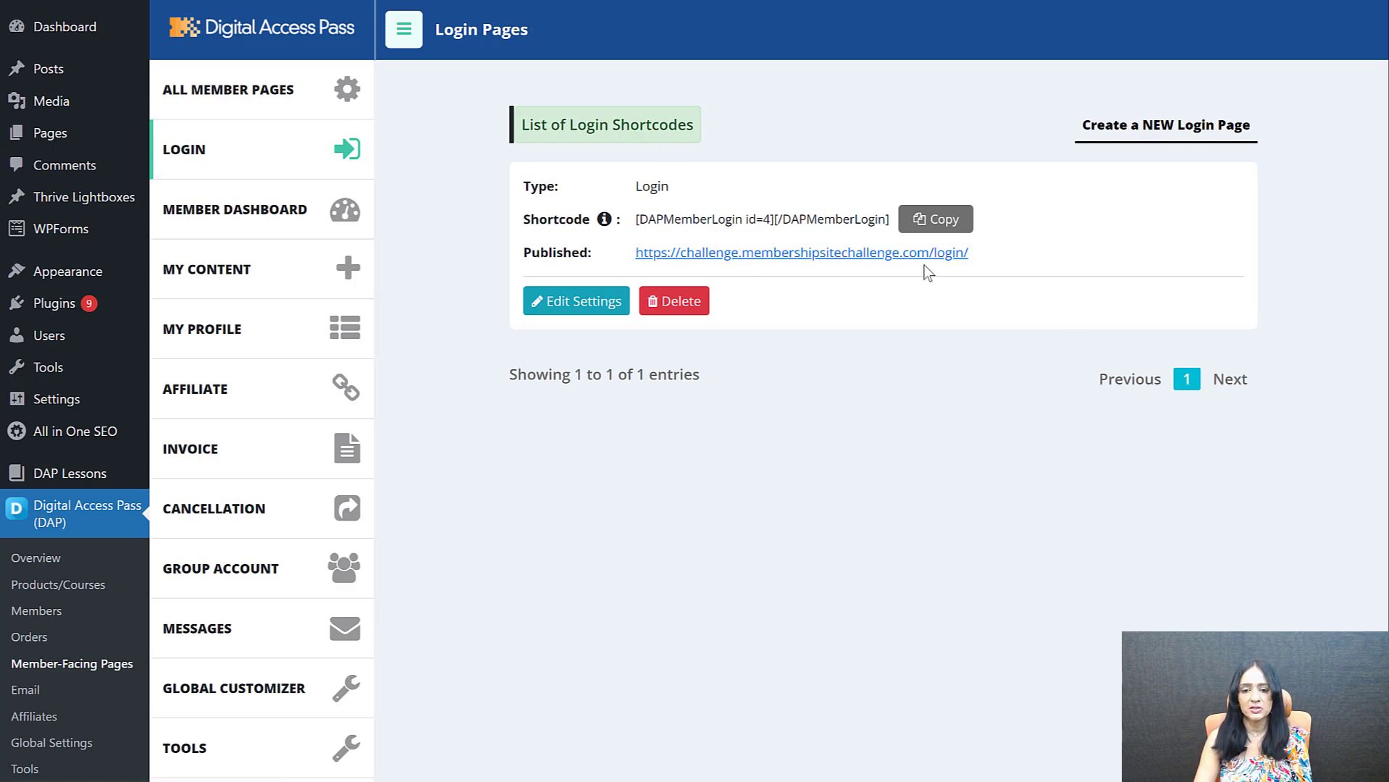
click(558, 307)
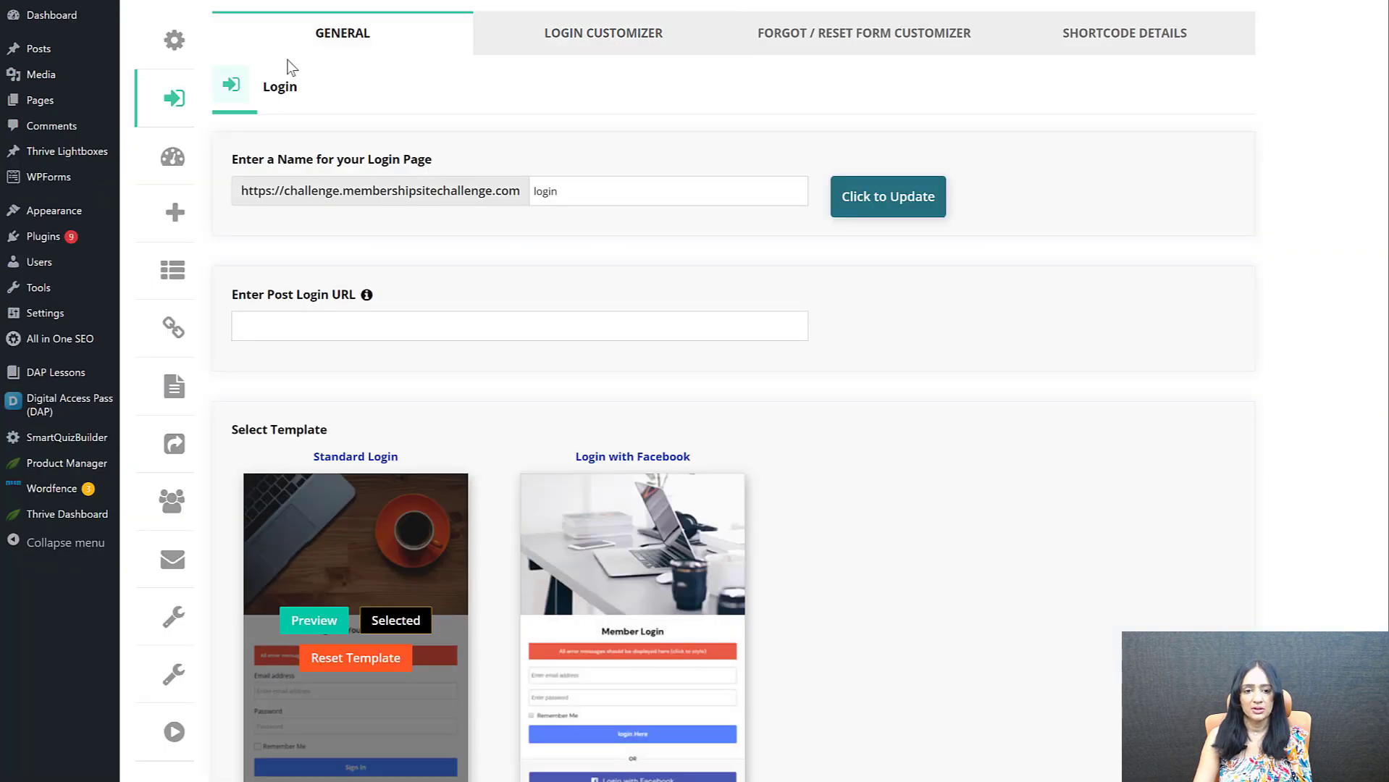
scroll(1082, 402, down, 3)
scroll(1002, 336, up, 3)
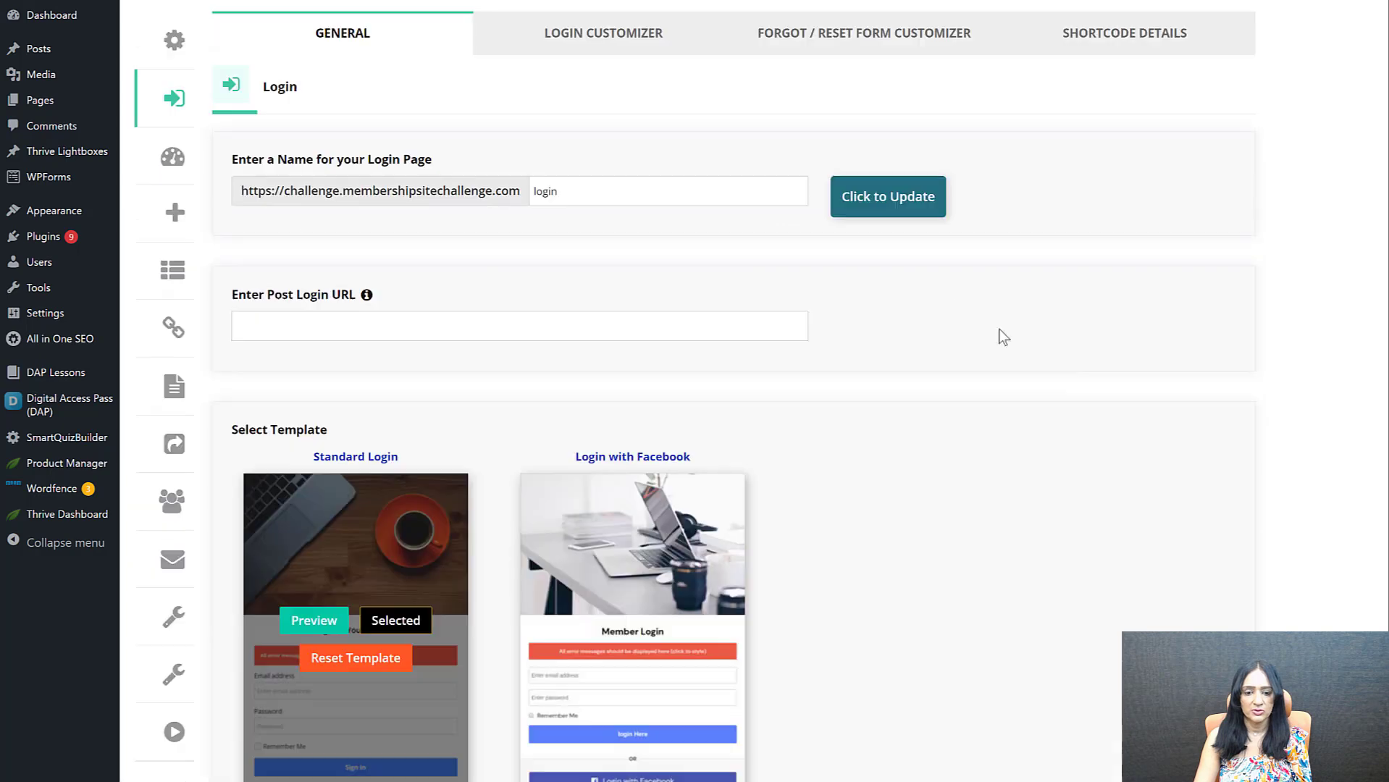
Examine the Login Customizer's image settings and the editing options for the Member Login heading
click(630, 36)
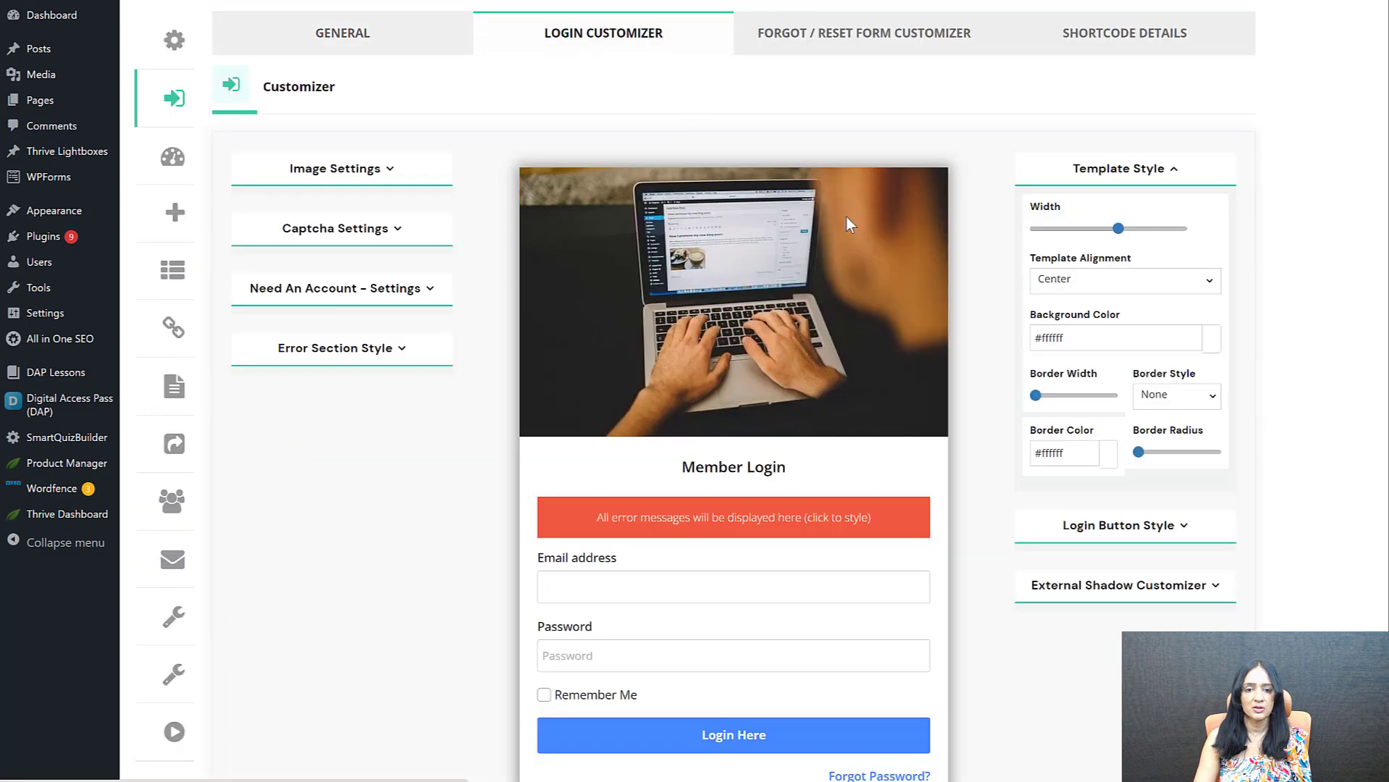
click(392, 169)
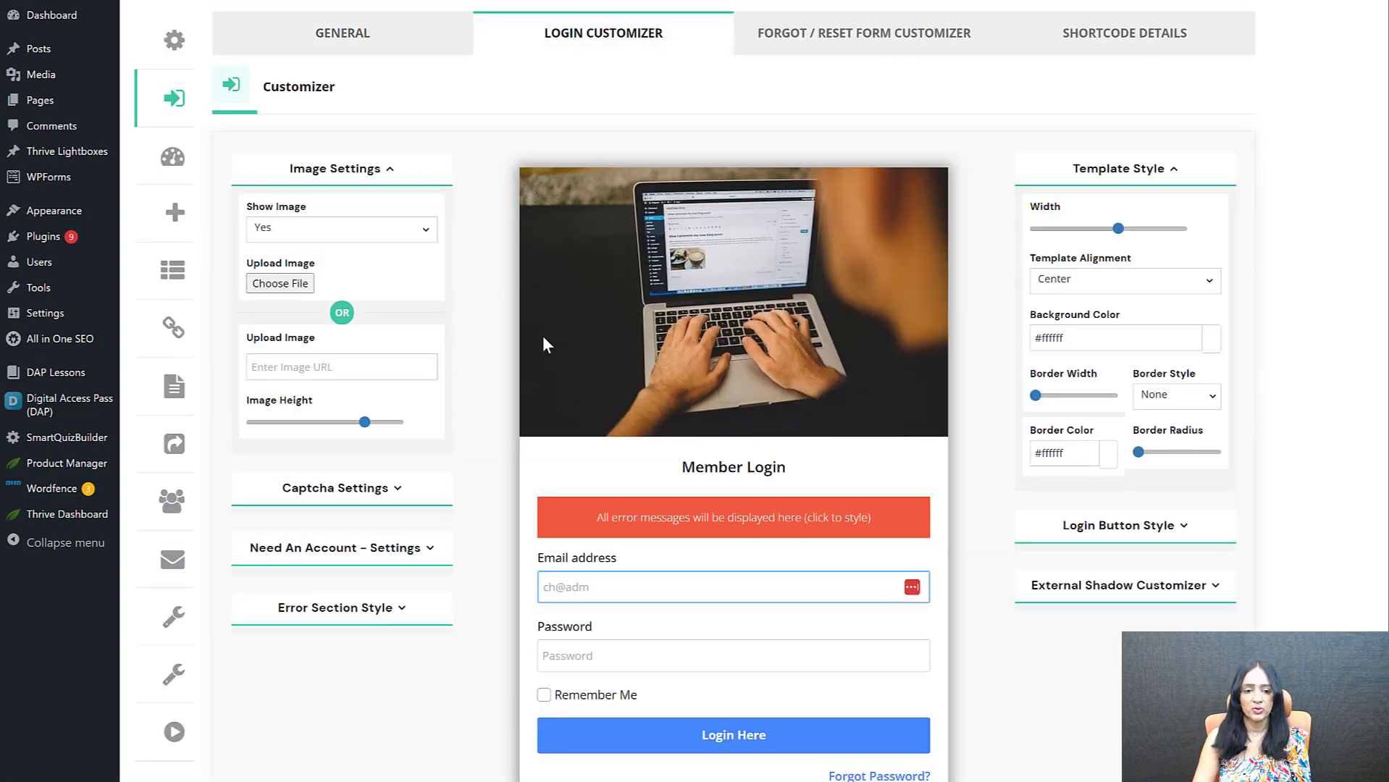
click(714, 469)
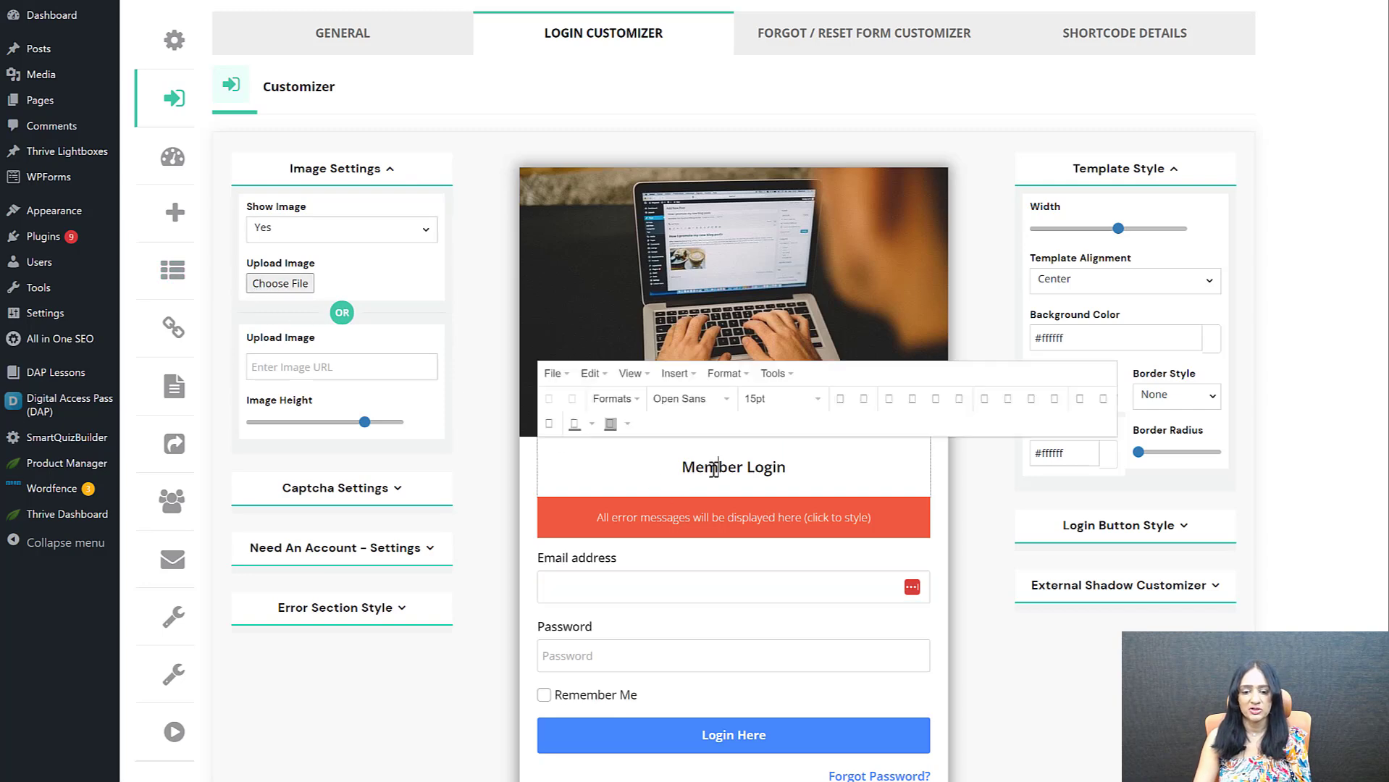
click(1094, 696)
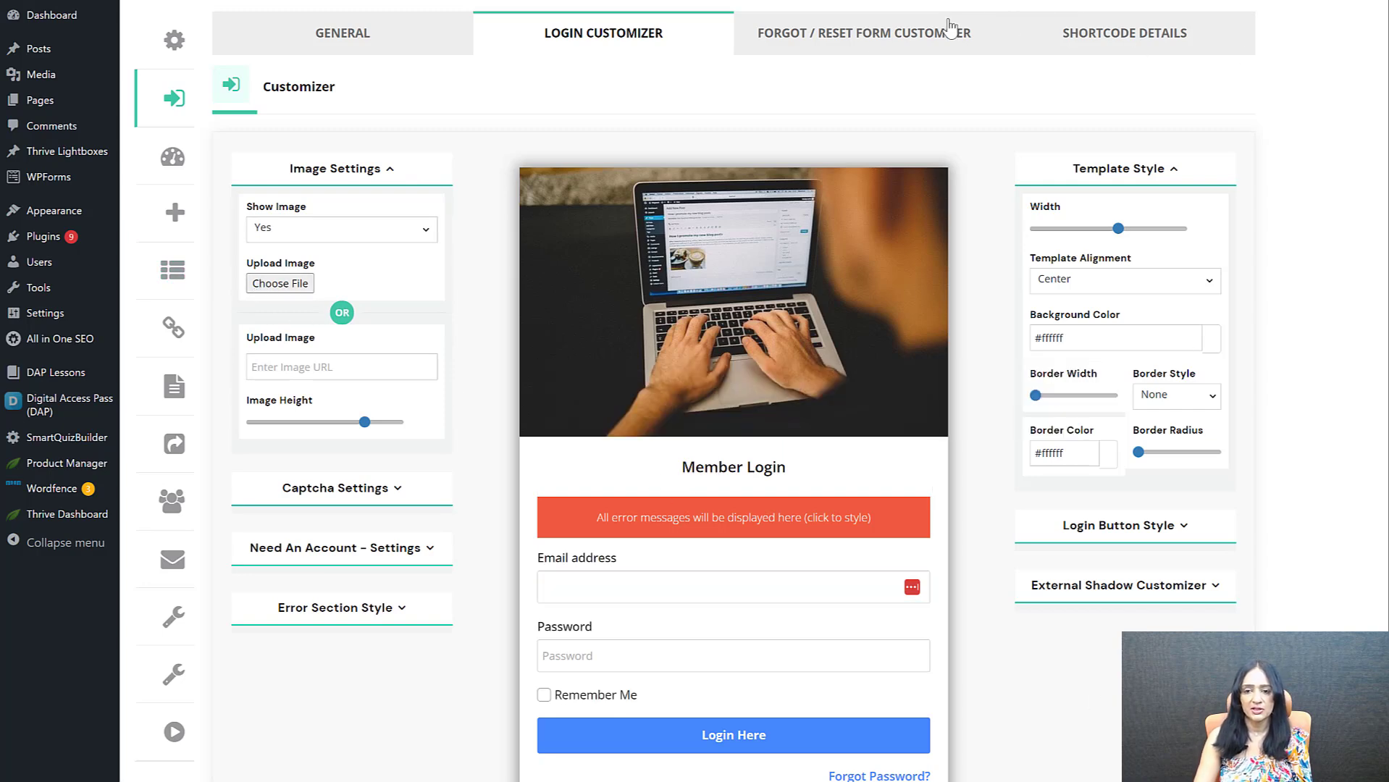
View the forgot/reset form customizer, and examine the login page shortcode in the shortcode details
click(869, 33)
click(1104, 29)
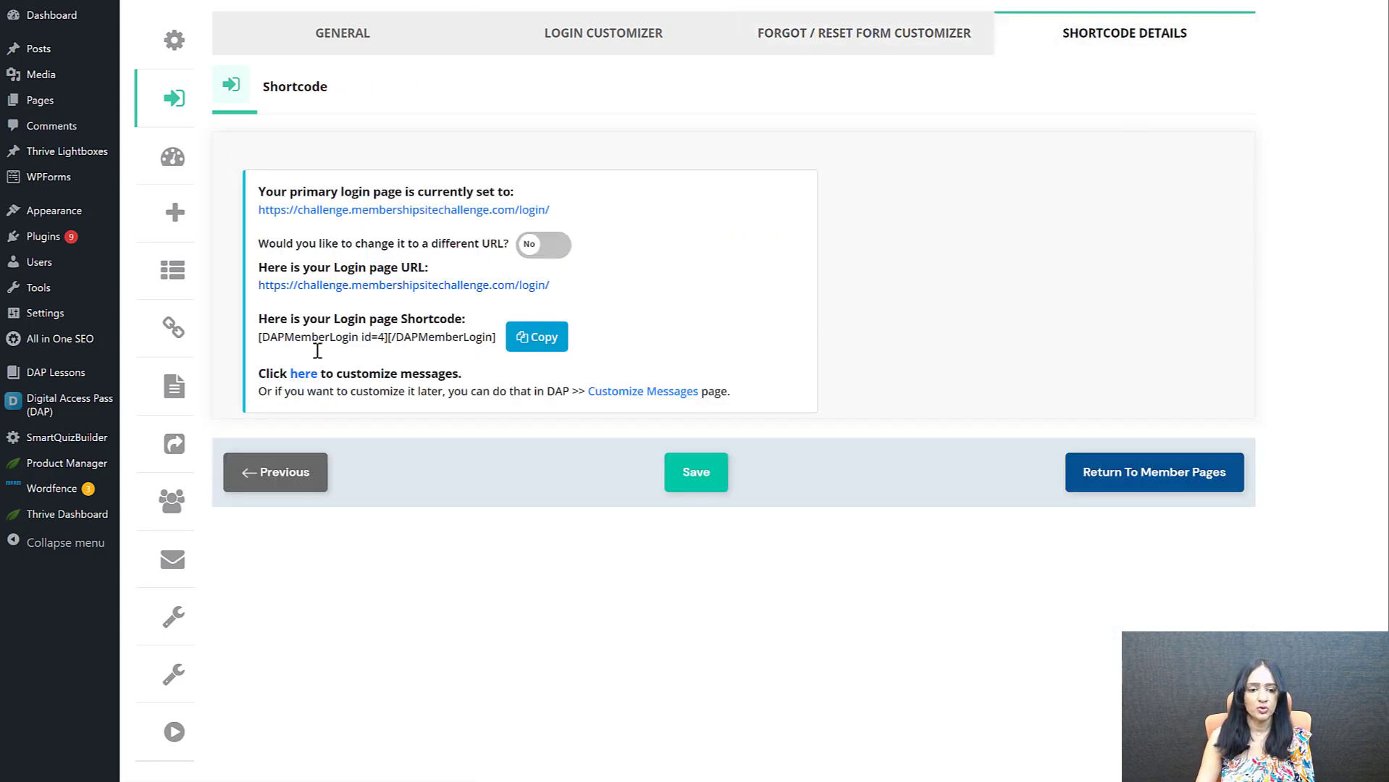
drag(259, 337, 492, 347)
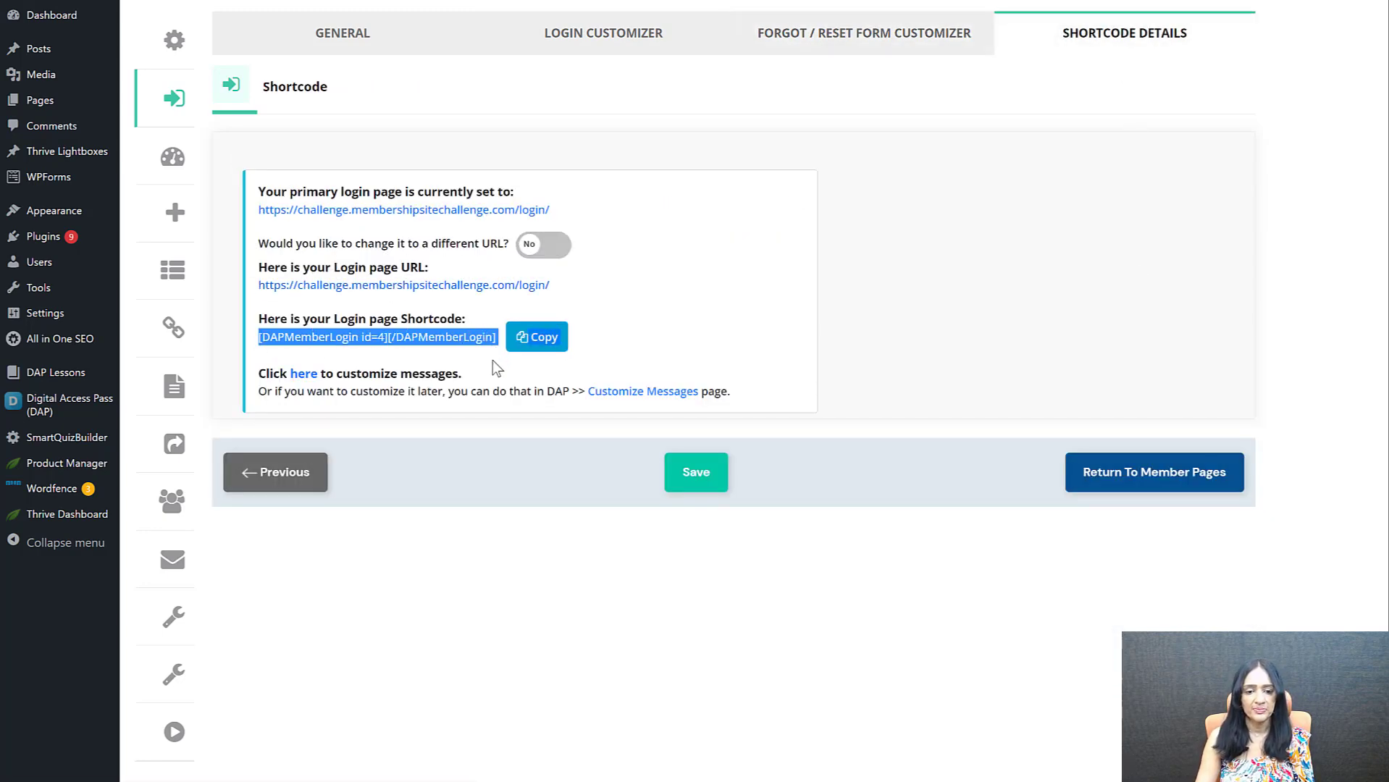
click(539, 520)
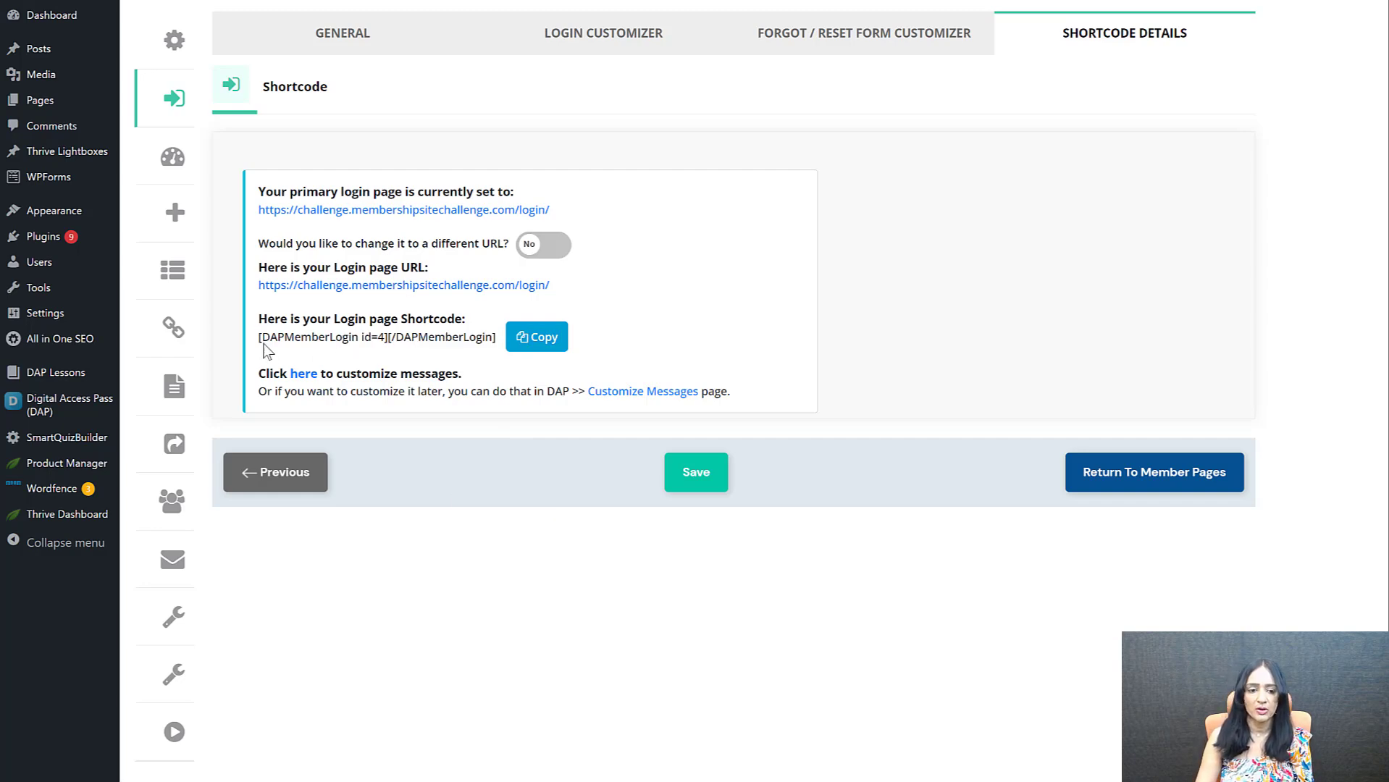
drag(260, 341, 487, 366)
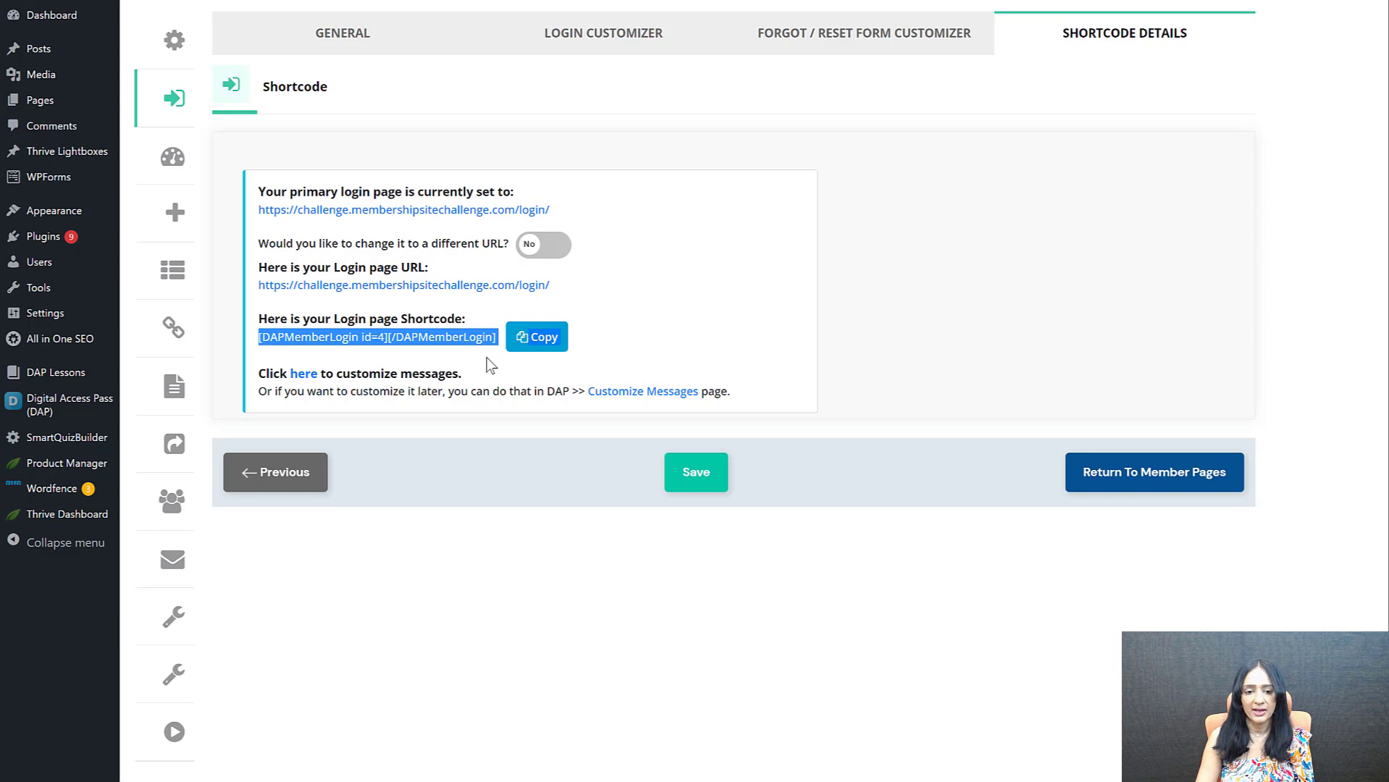
click(480, 561)
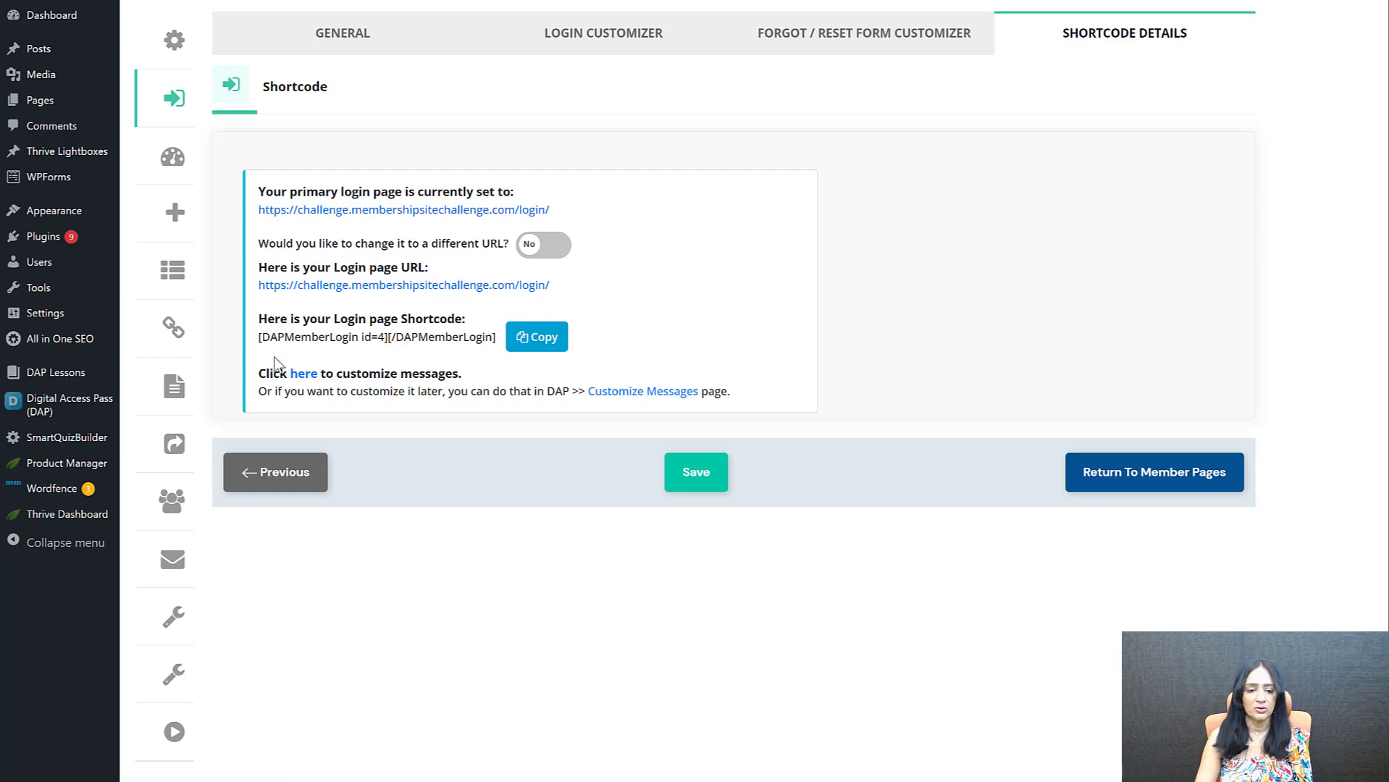
drag(259, 338, 505, 339)
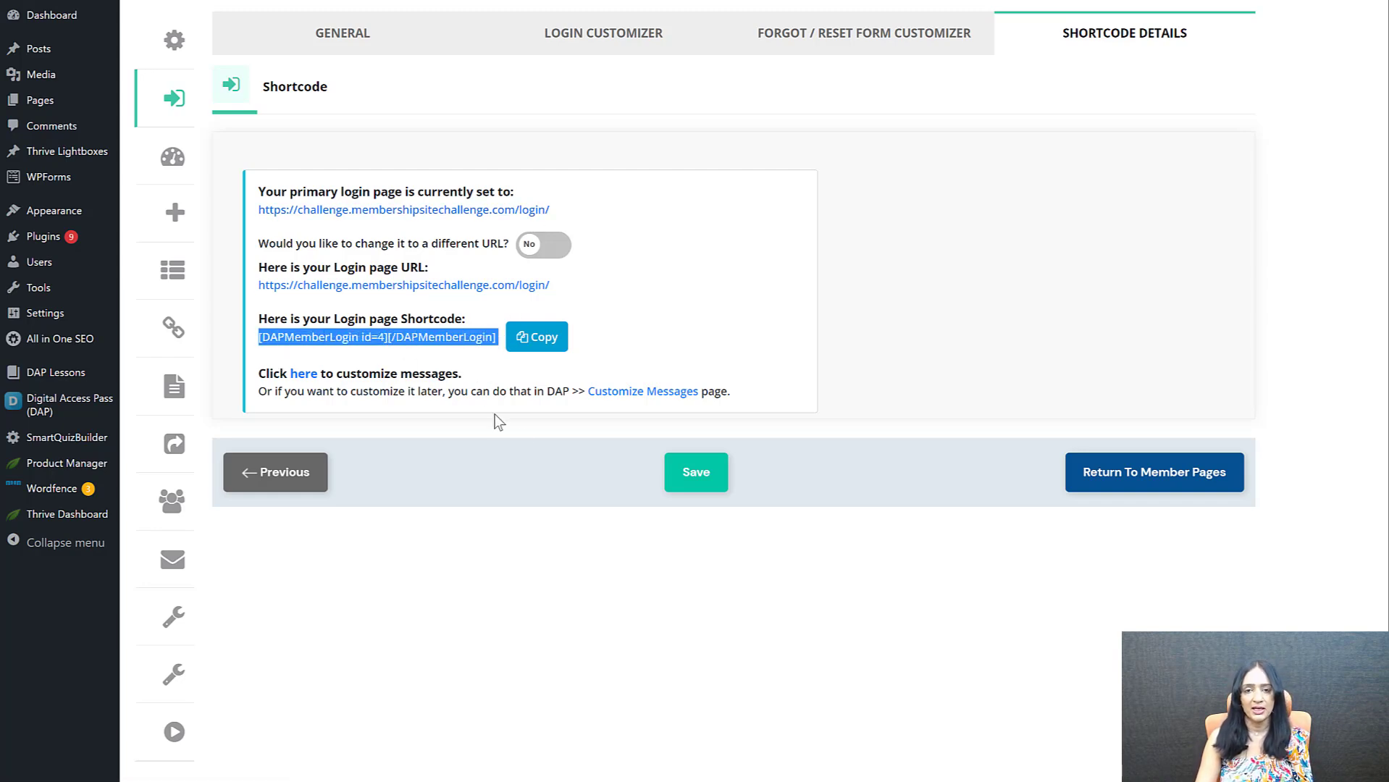
click(559, 566)
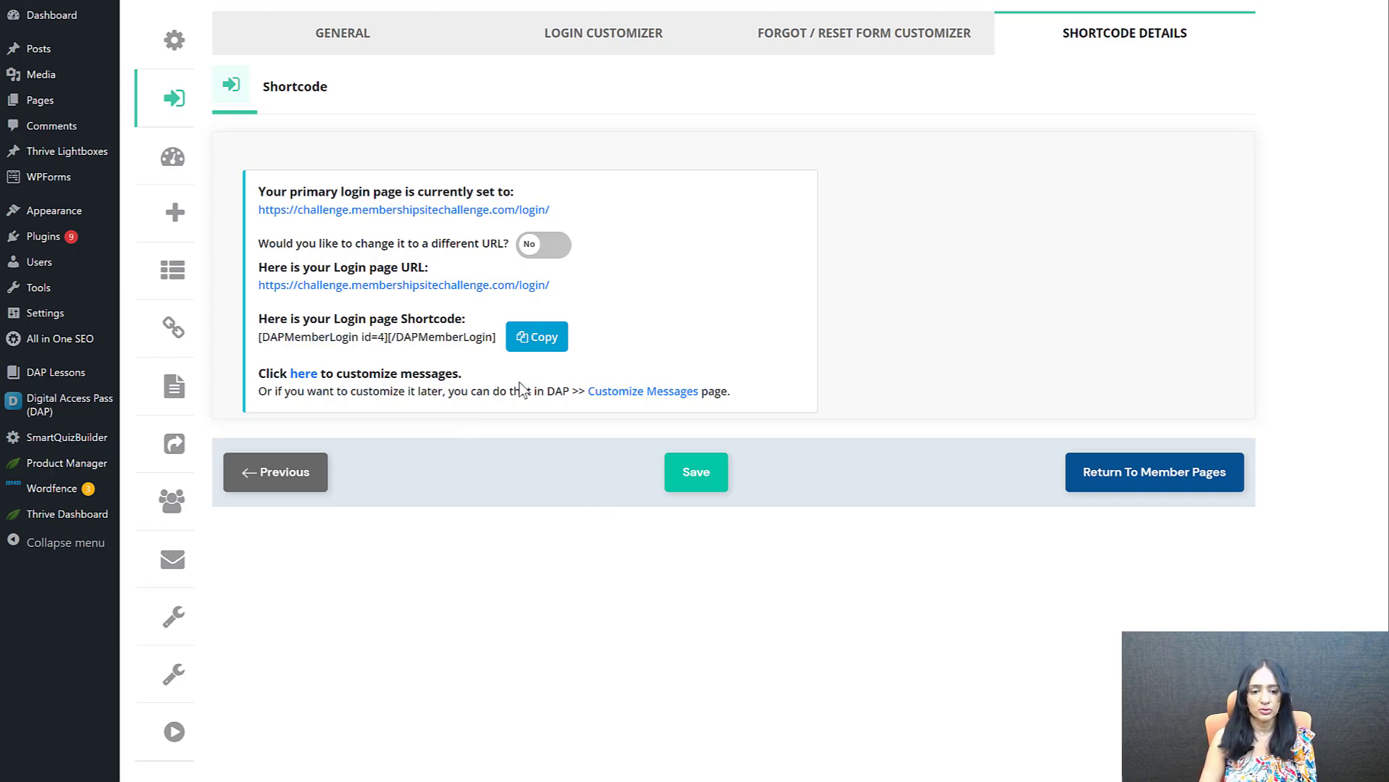
Copy the link address of the primary login page from the shortcode details
right_click(476, 209)
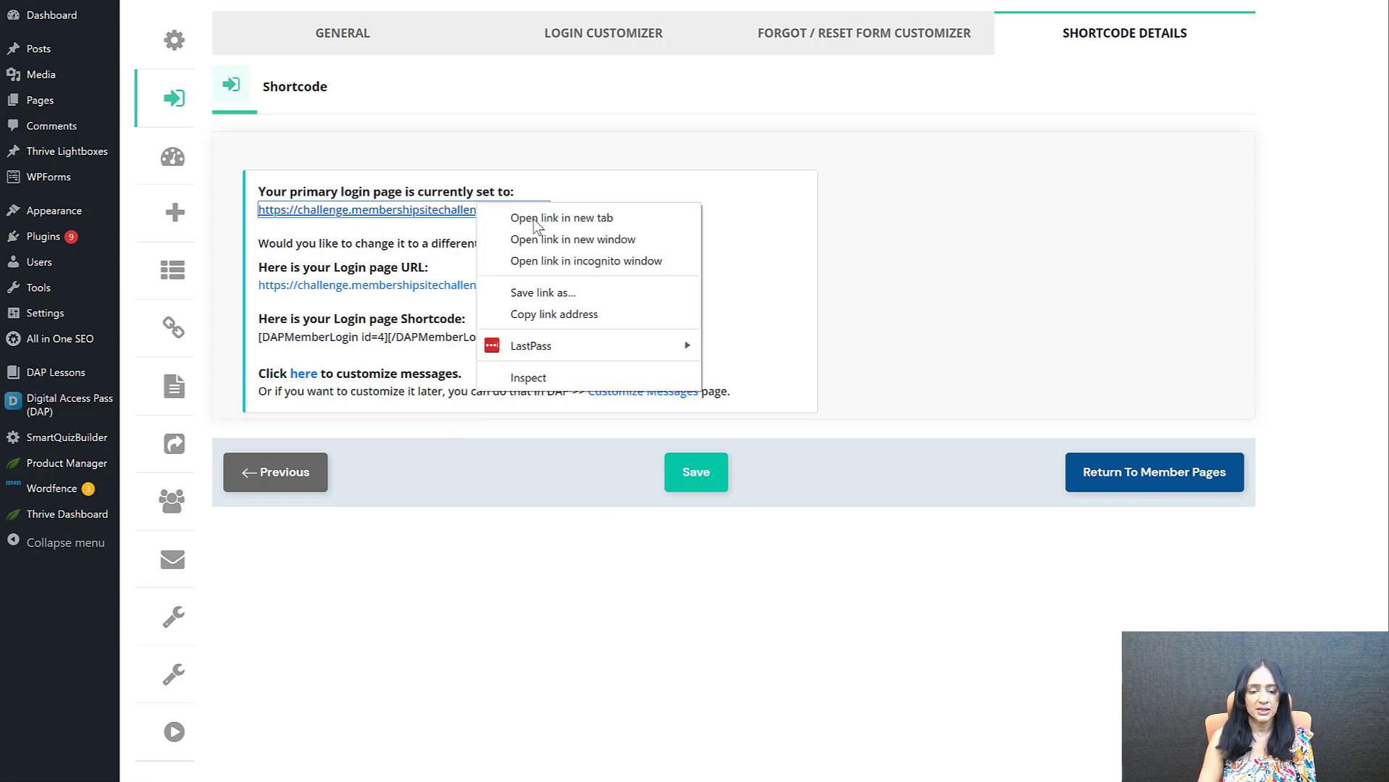
click(572, 313)
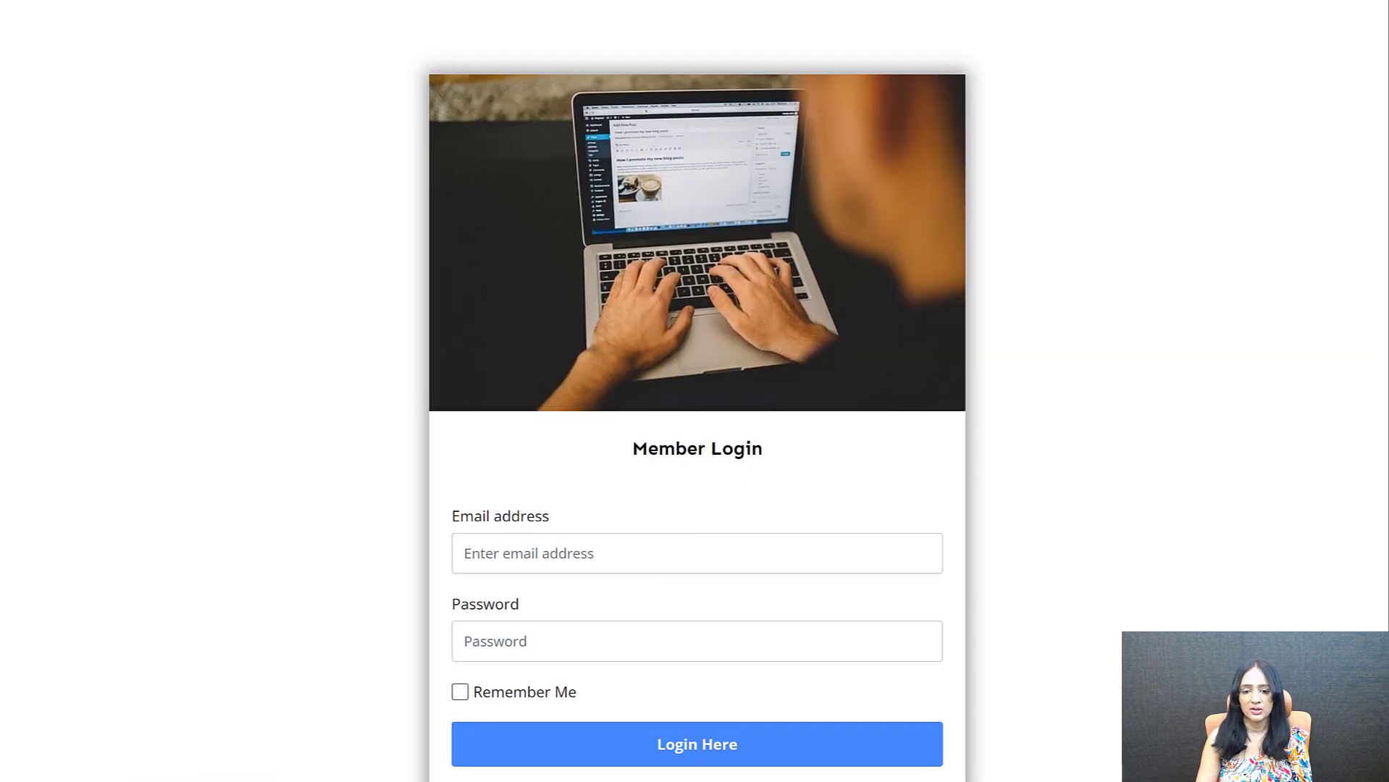
scroll(696, 405, down, 1)
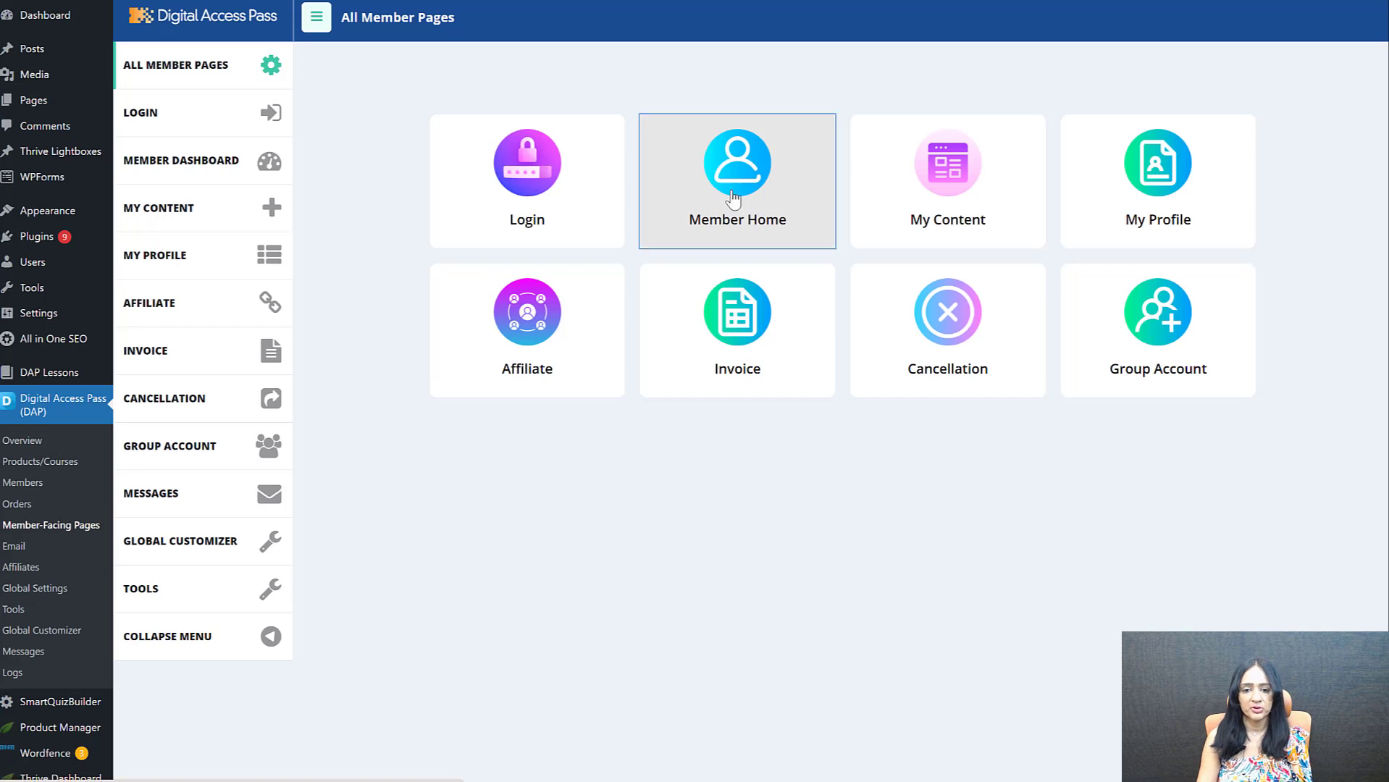
Open the published member-home page from the Member Home settings in a new tab and examine its Your Courses section
click(734, 197)
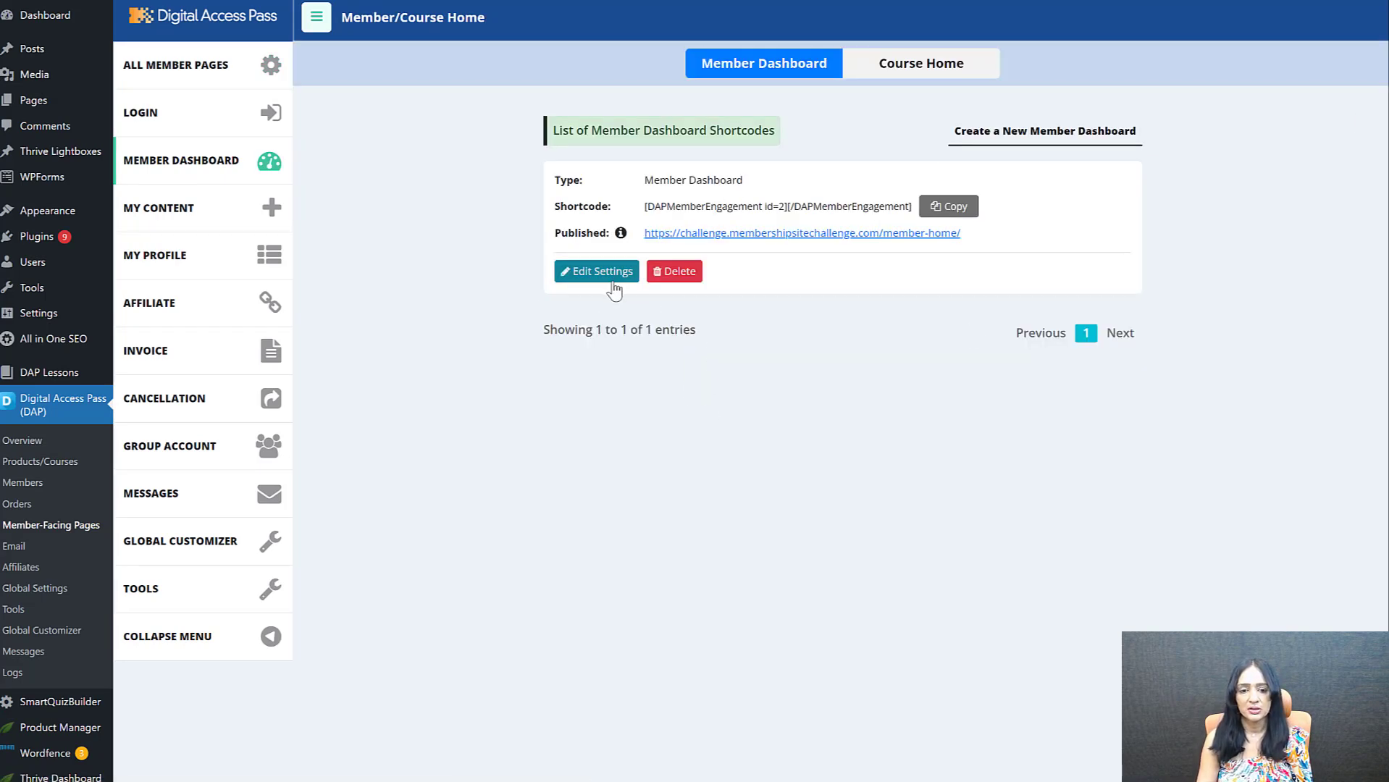
right_click(868, 239)
click(920, 246)
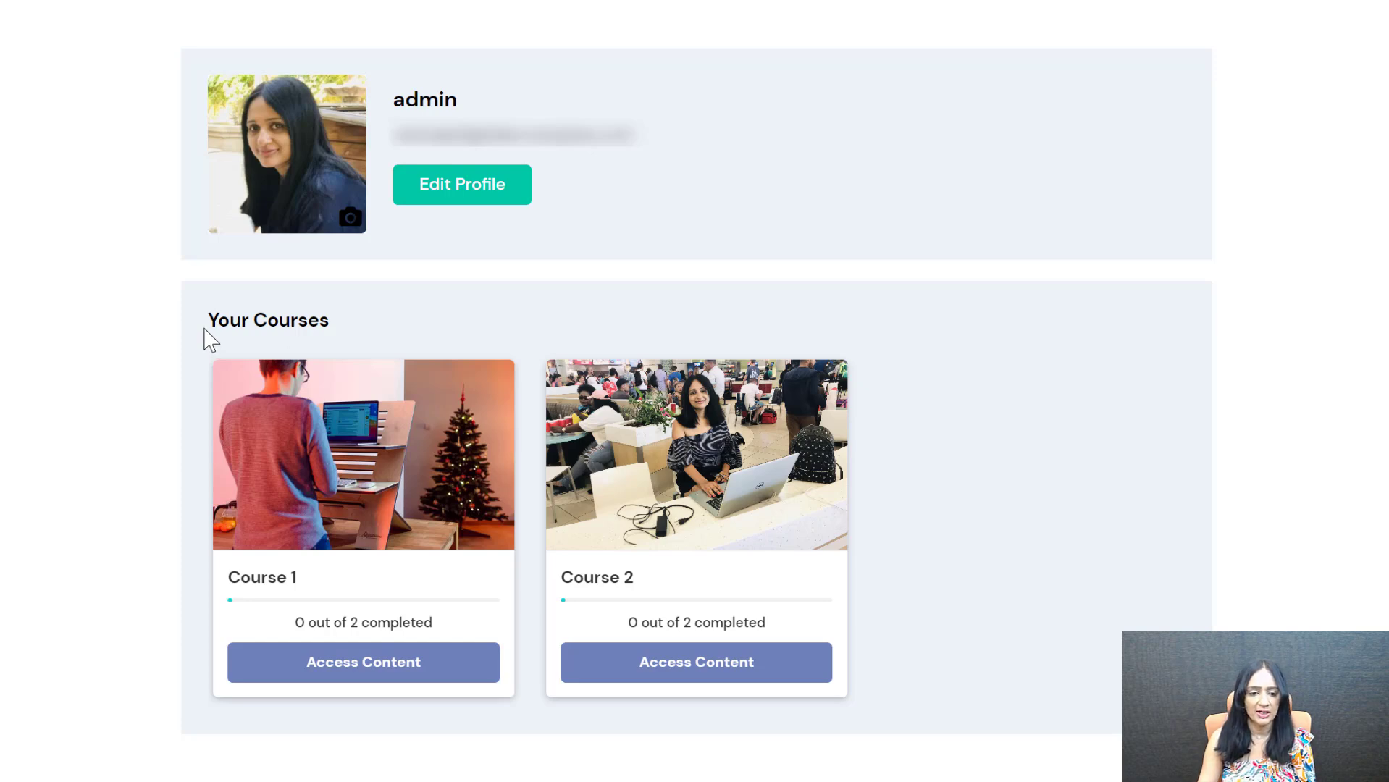
drag(204, 327, 334, 331)
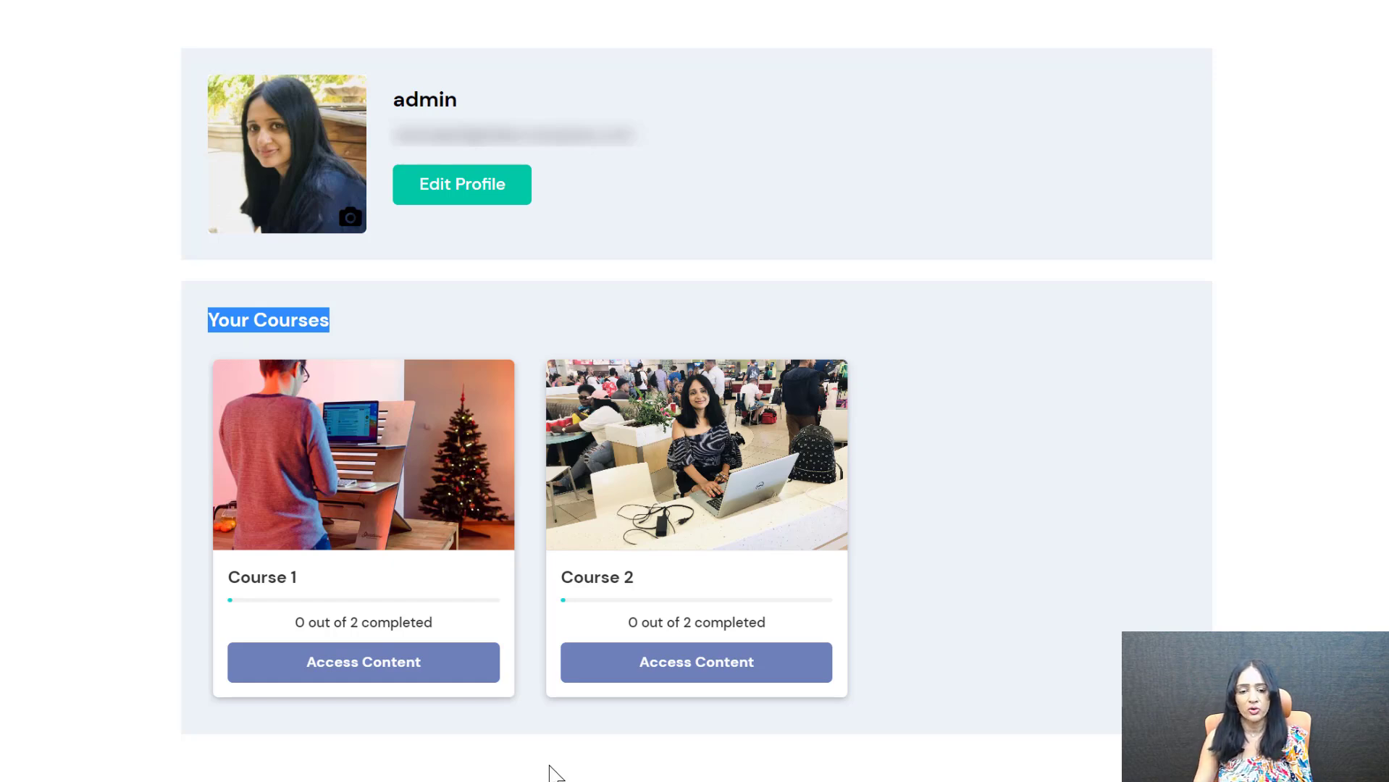
click(243, 338)
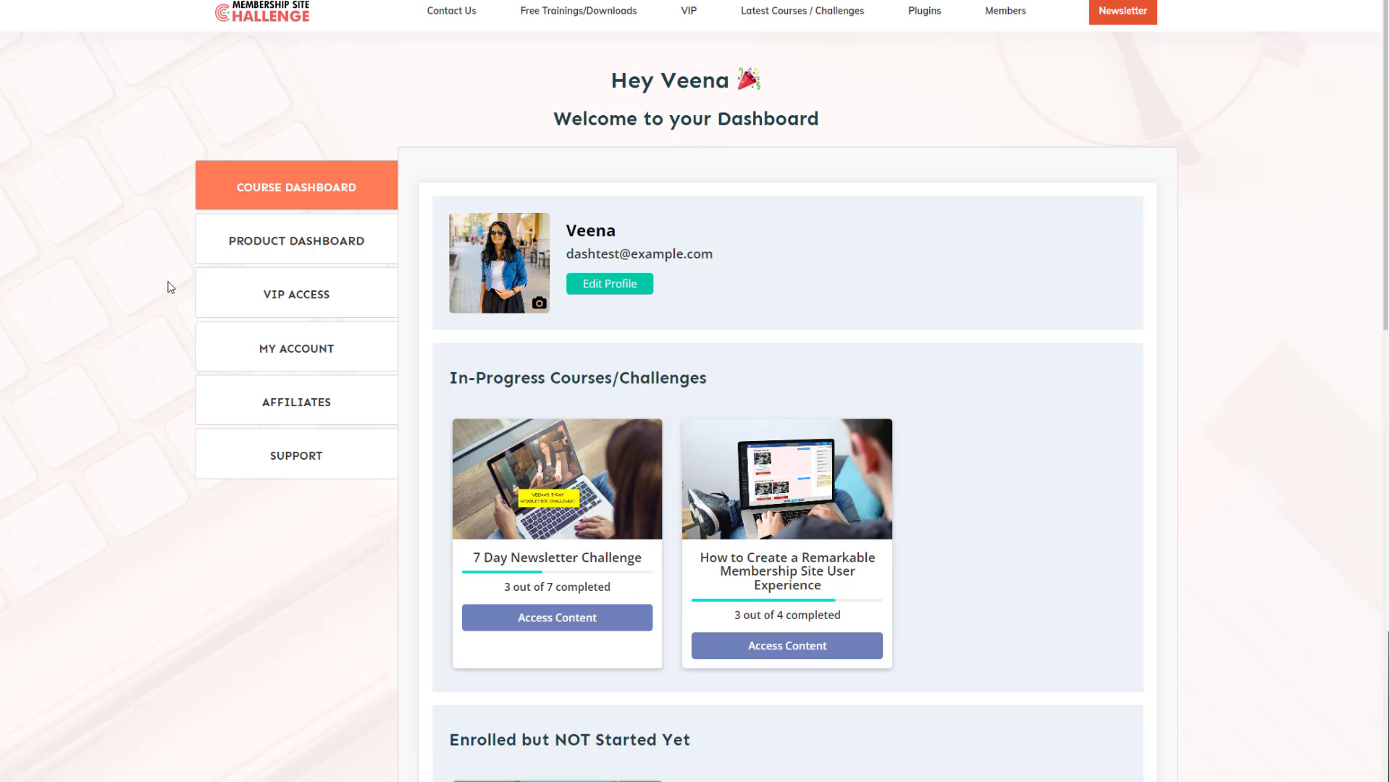
Examine the course sections and the Product Dashboard on the example member dashboard
scroll(939, 387, down, 1)
scroll(938, 406, down, 5)
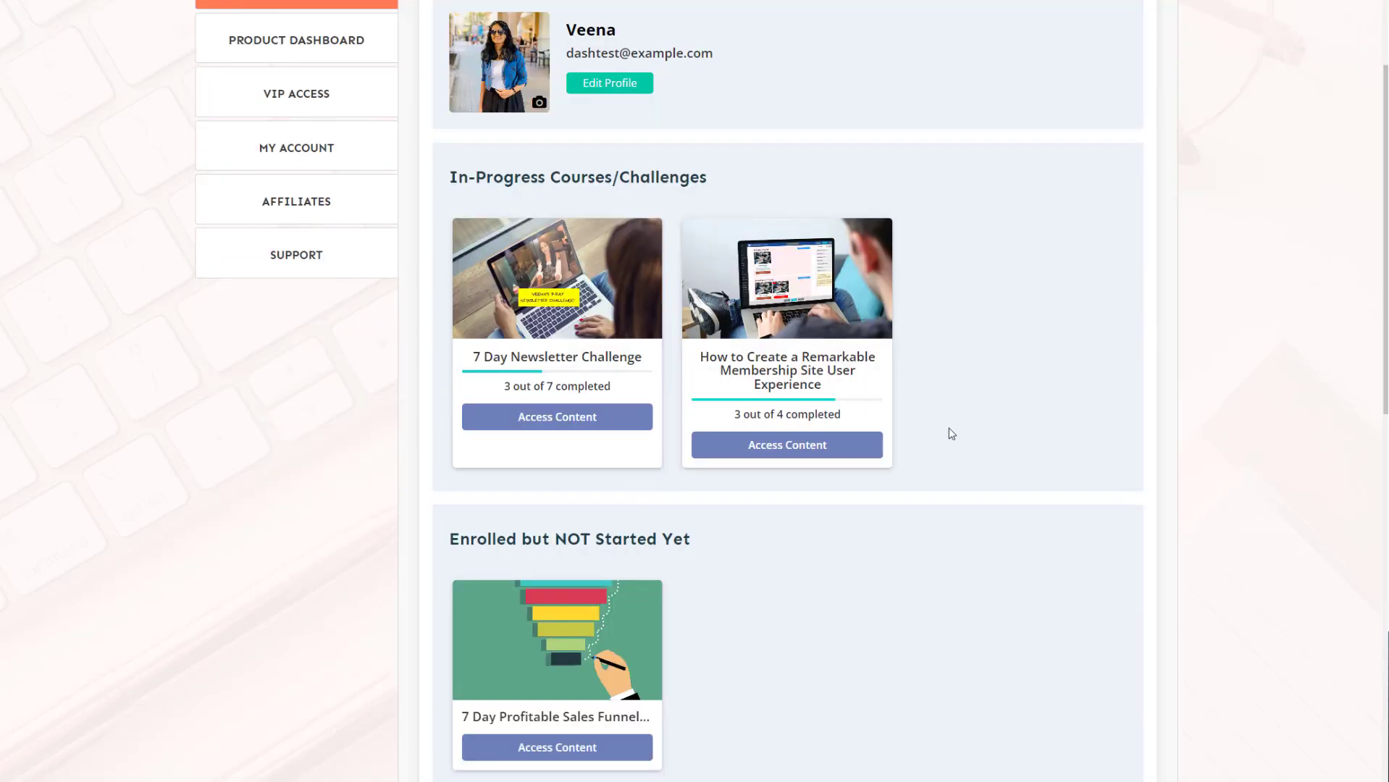
scroll(877, 406, up, 7)
click(363, 247)
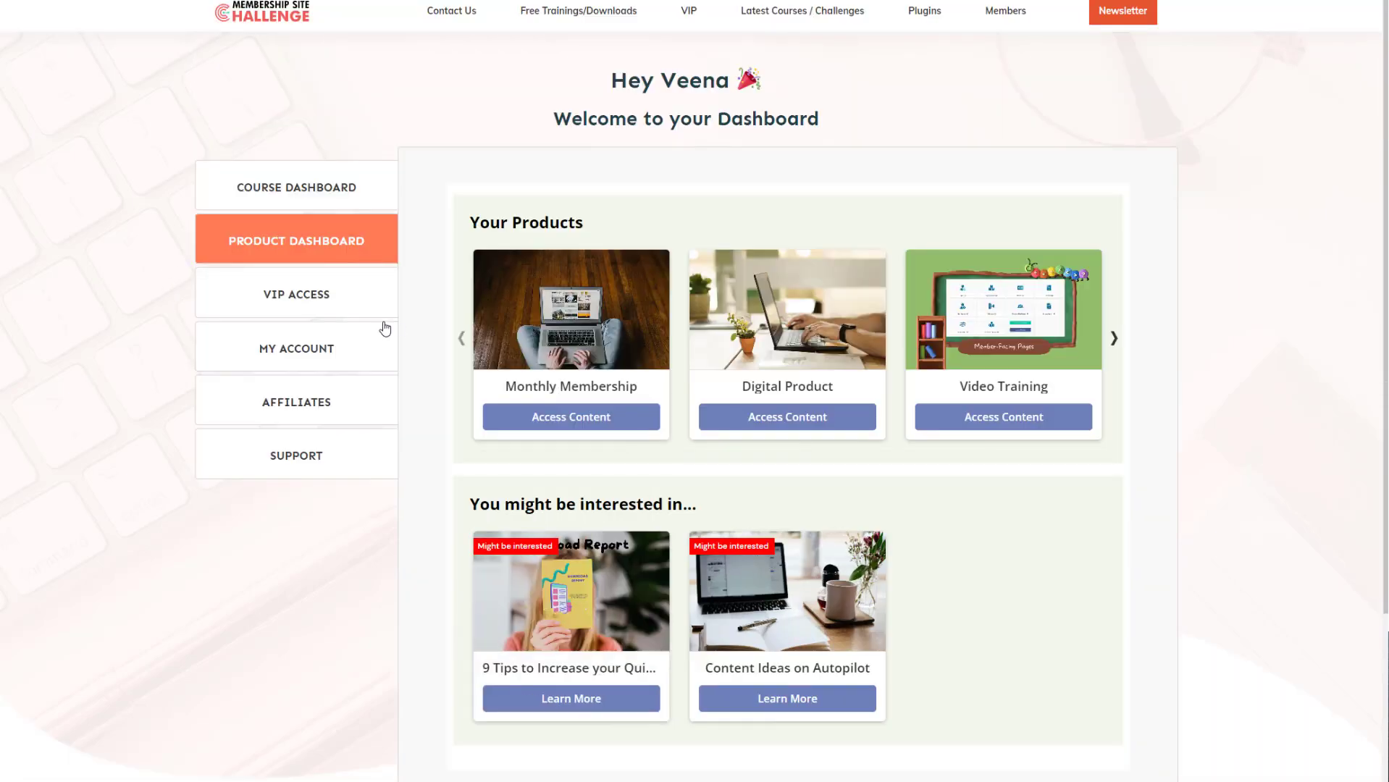
scroll(1150, 425, down, 1)
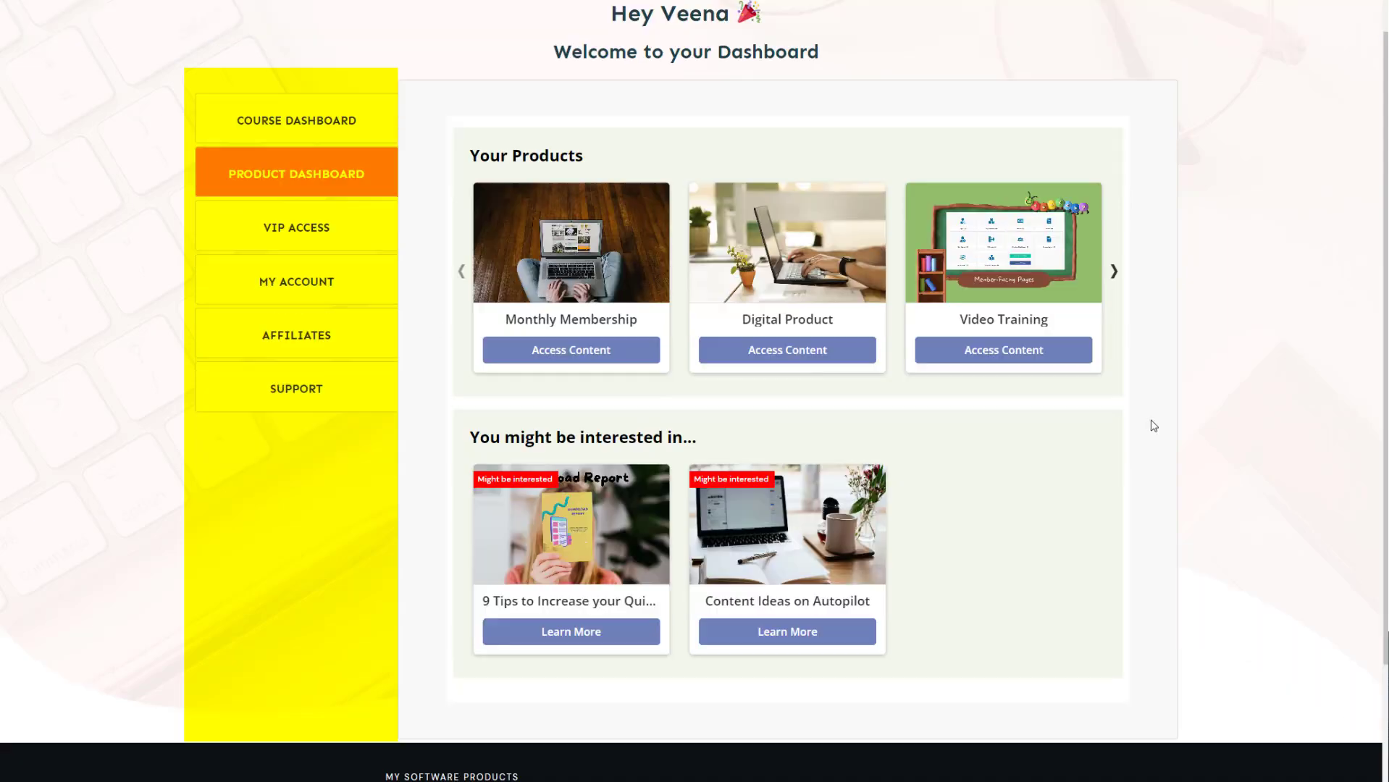
scroll(1150, 425, up, 1)
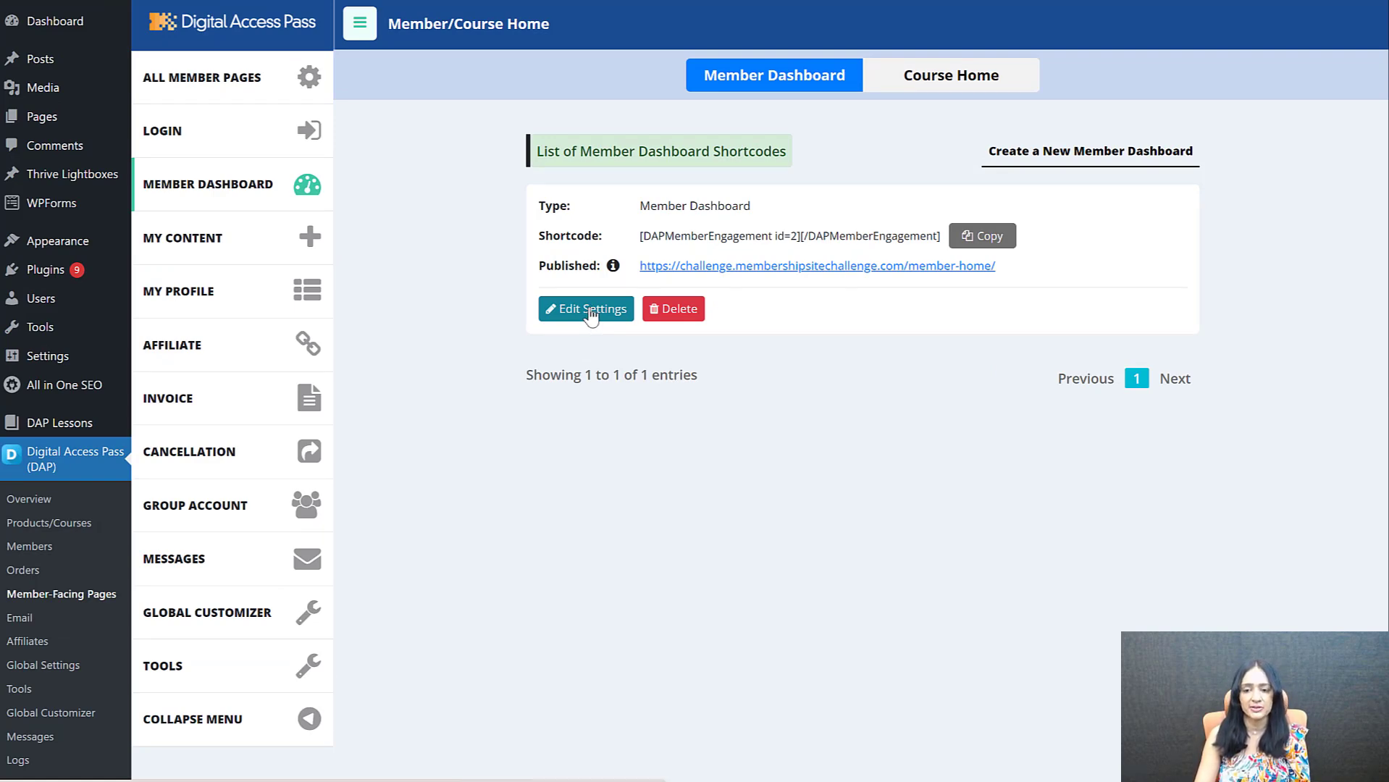
Open and dismiss the form for a new member home page, and copy the existing Member Dashboard shortcode
click(1068, 158)
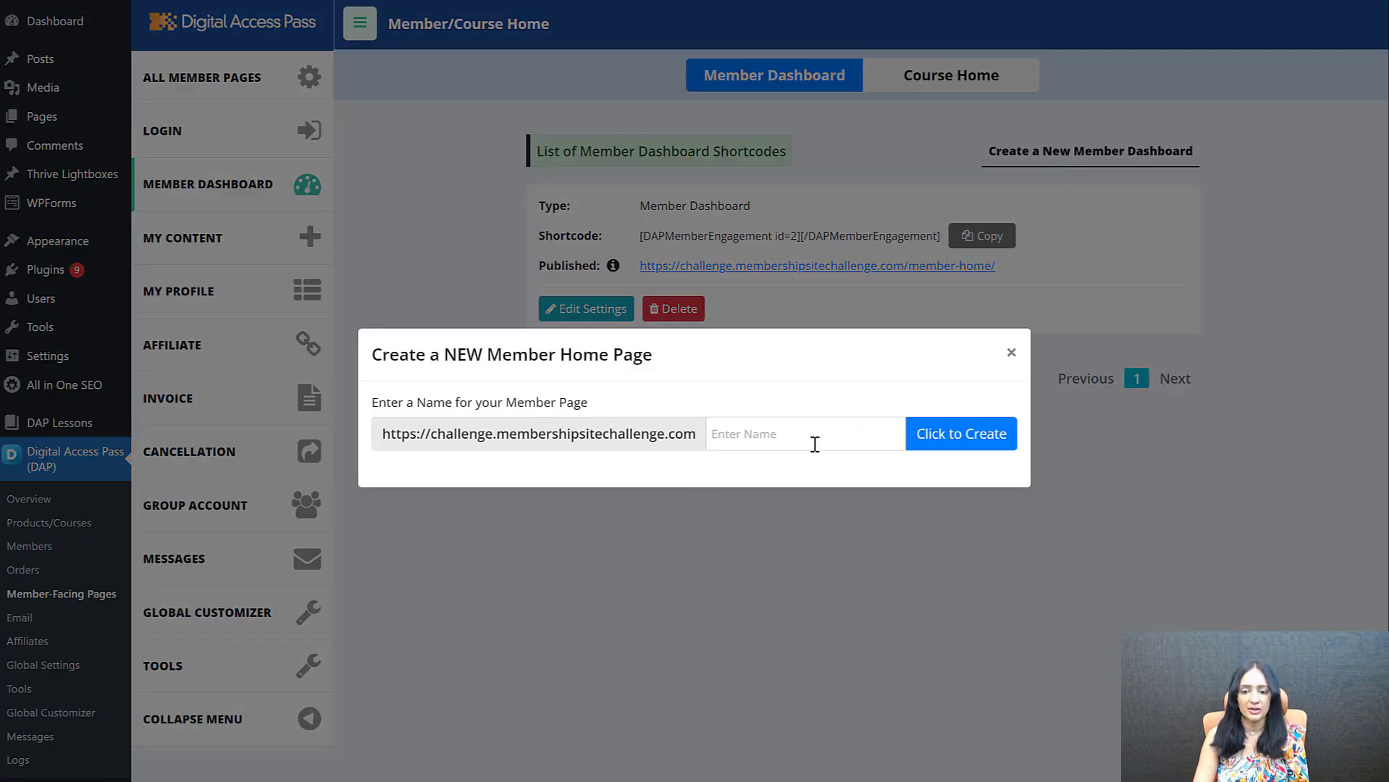
click(1013, 355)
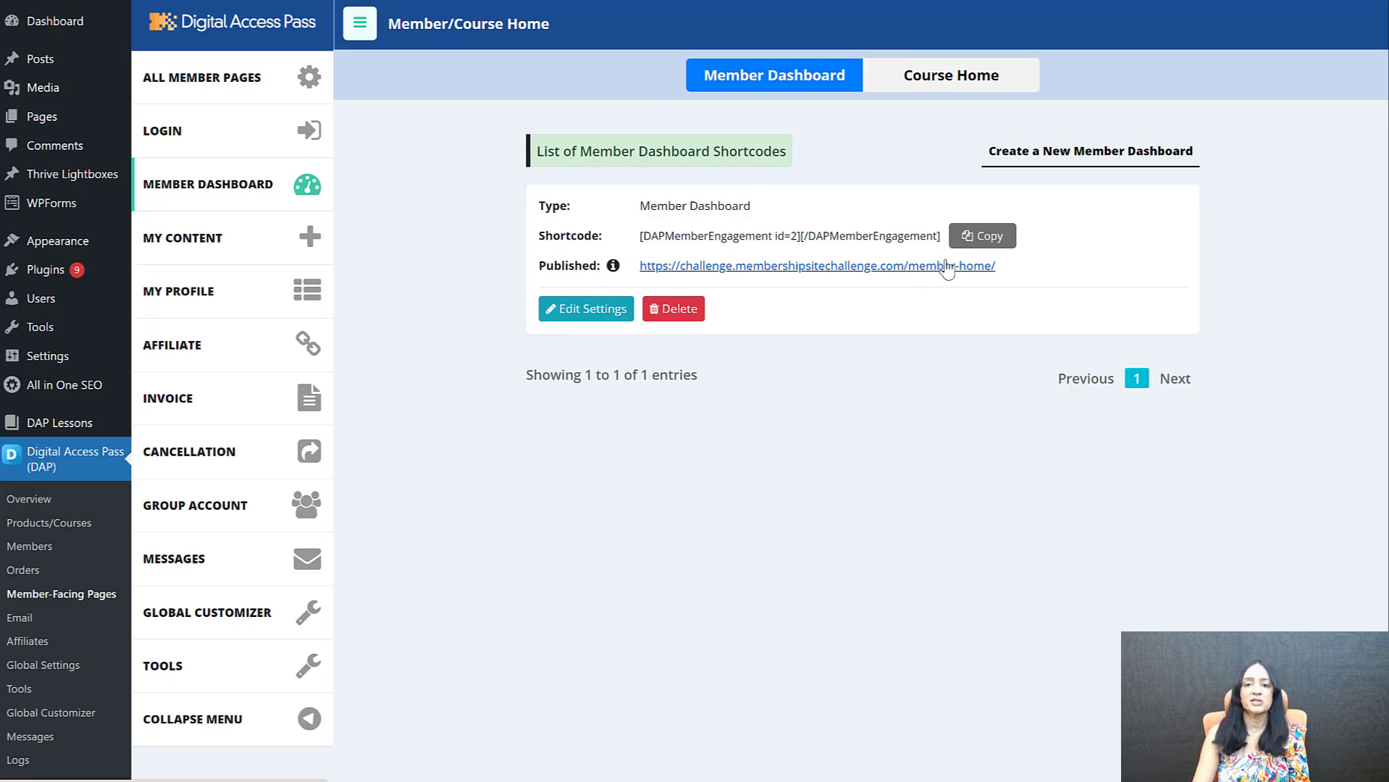
click(986, 239)
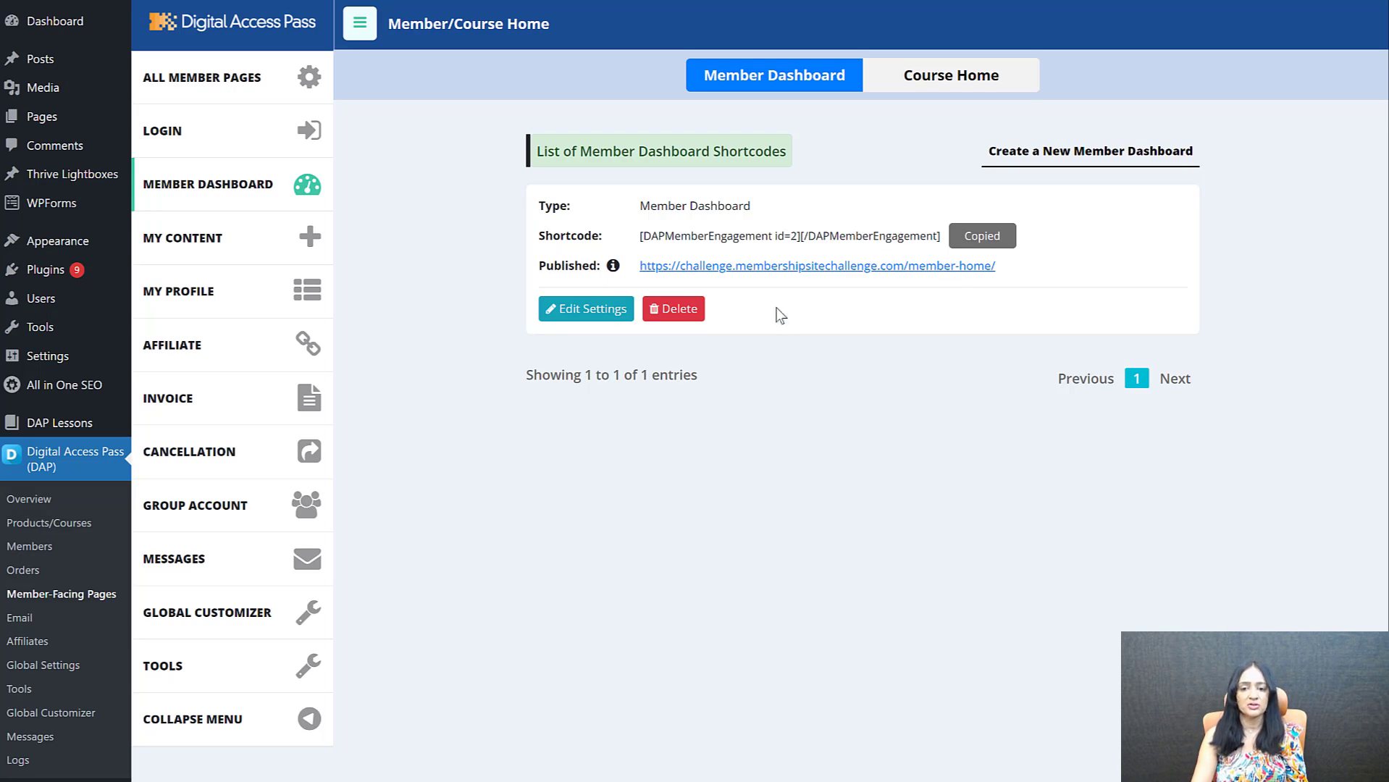
Open the member-home dashboard's settings, proceed to its customizer, and check the editing options for the user name and email placeholders
click(610, 310)
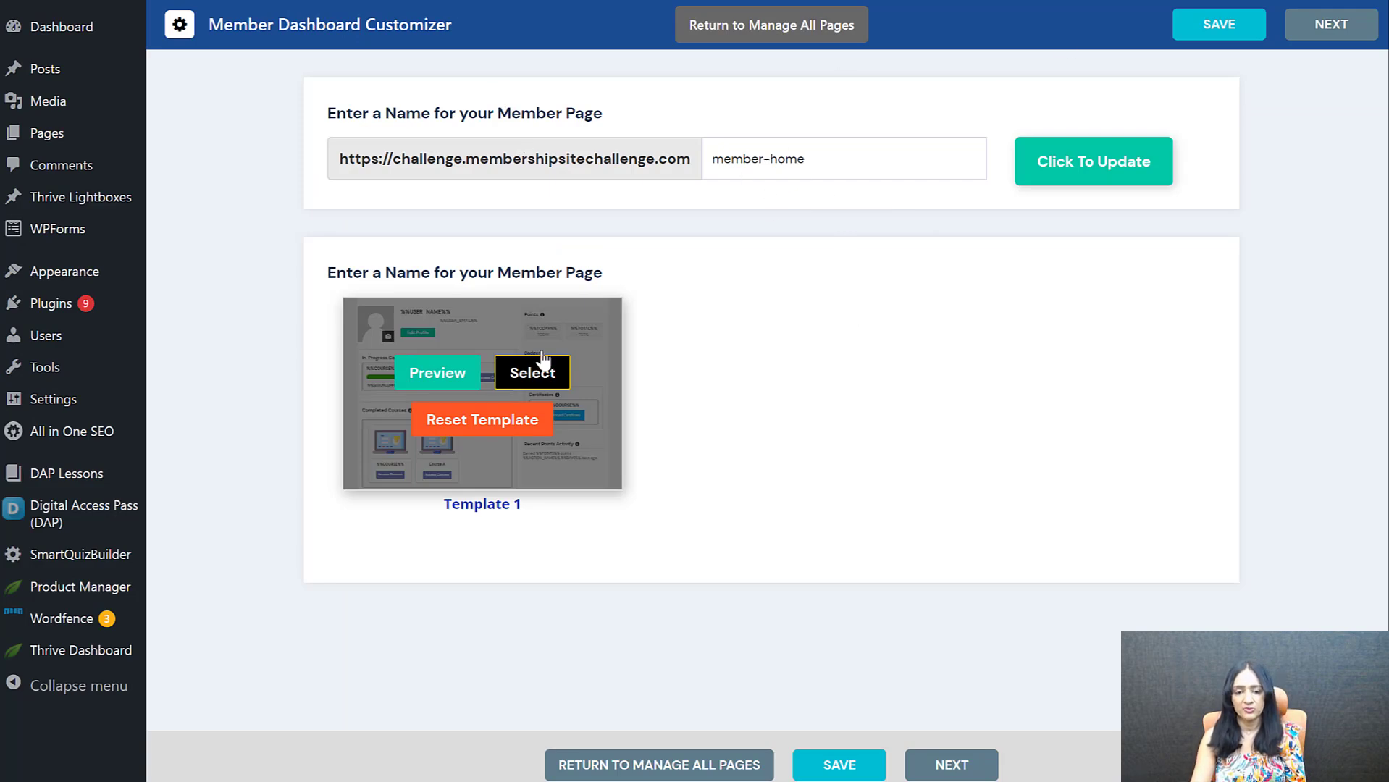
click(989, 764)
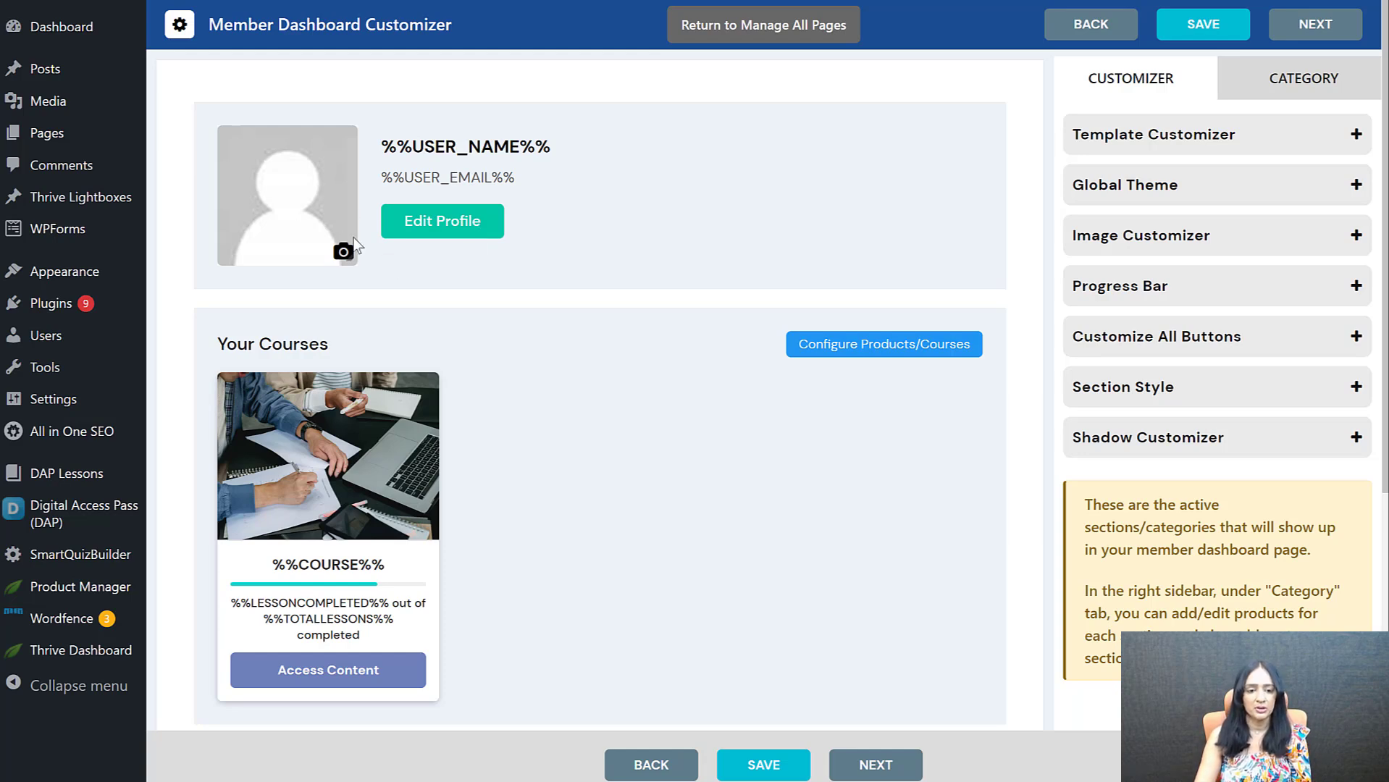
click(479, 139)
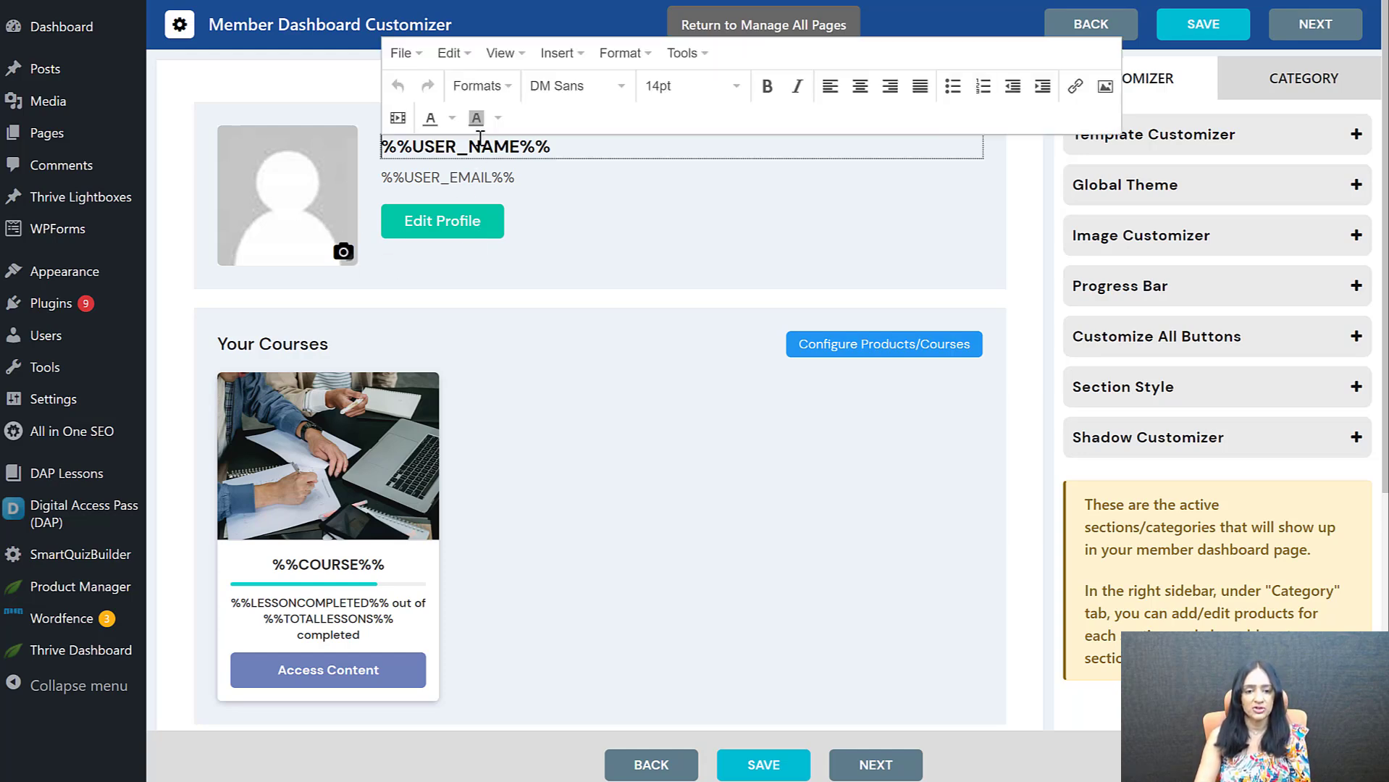
click(486, 177)
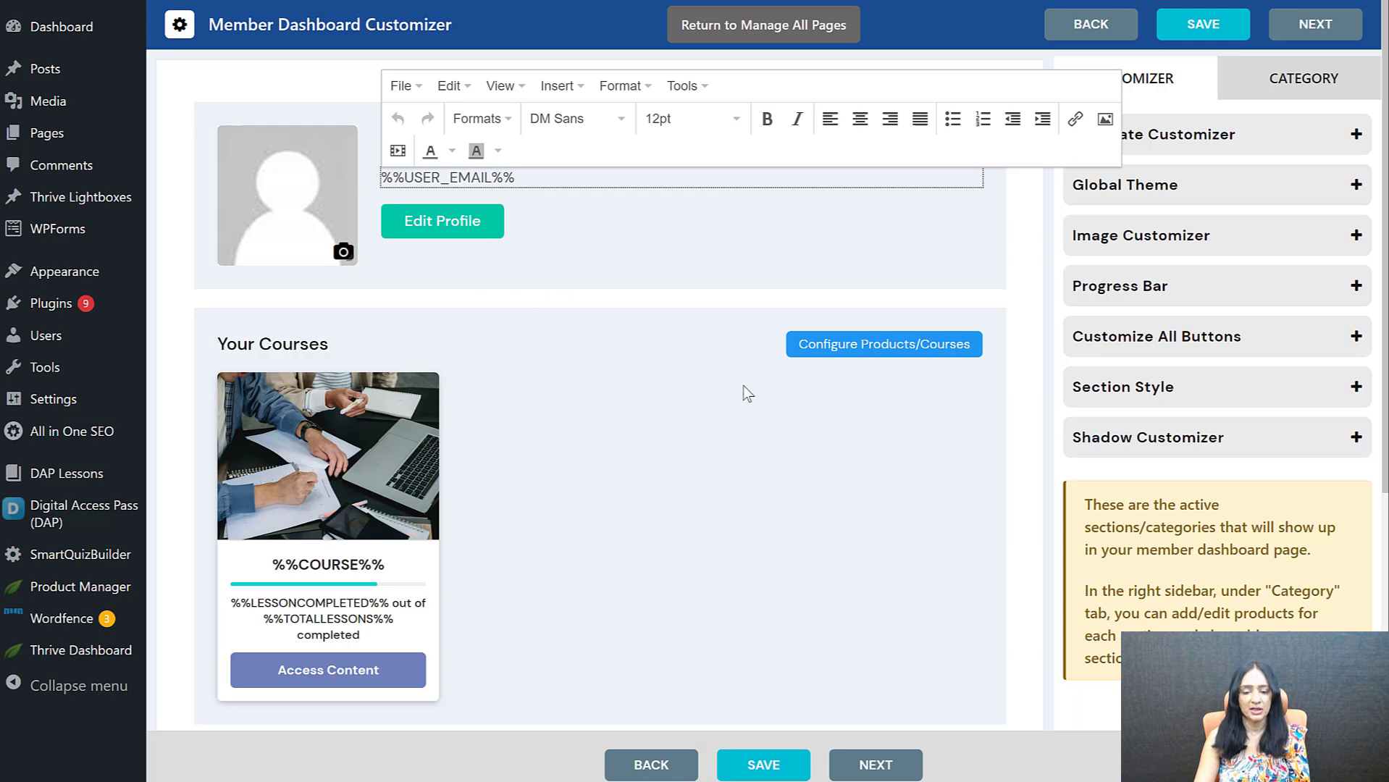
click(442, 221)
click(441, 146)
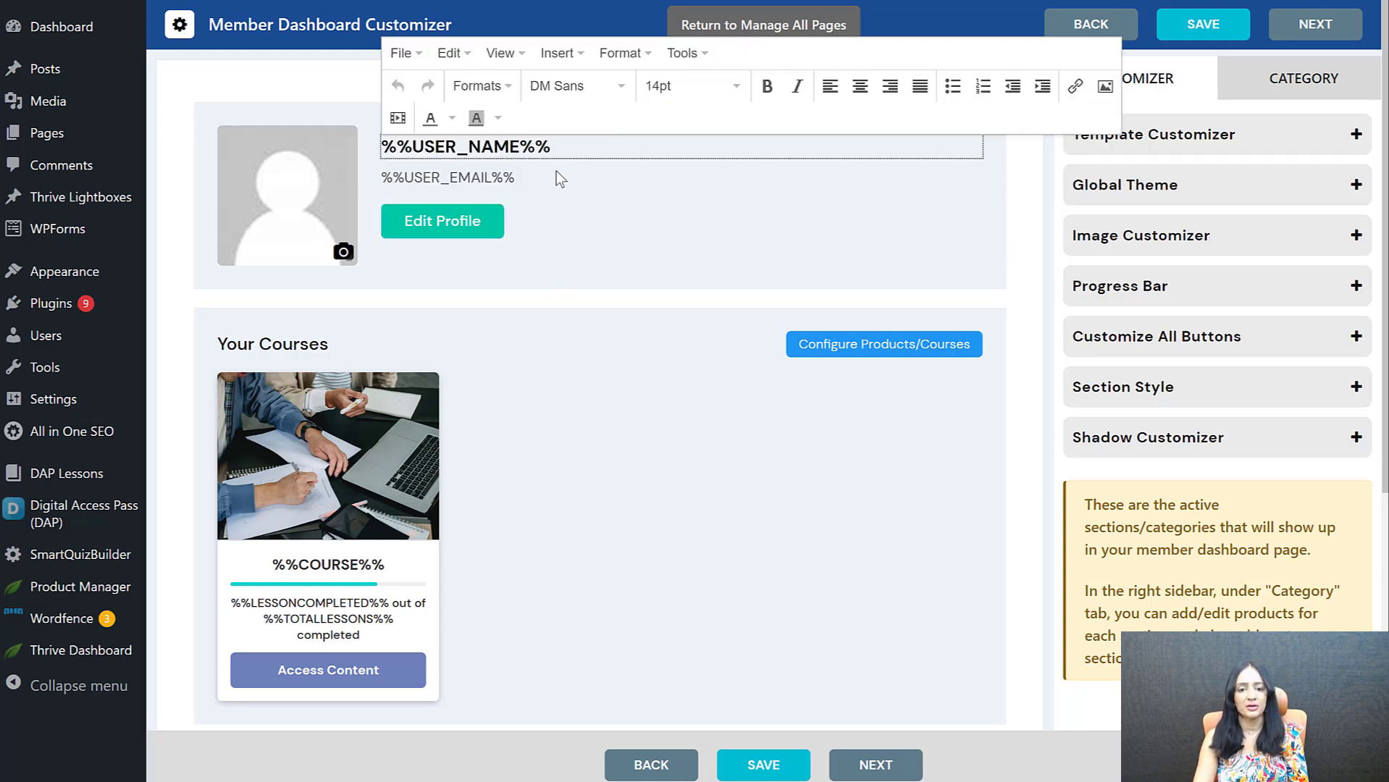
Open the dashboard's category list and check the text editing options for the Your Products section heading
click(1027, 270)
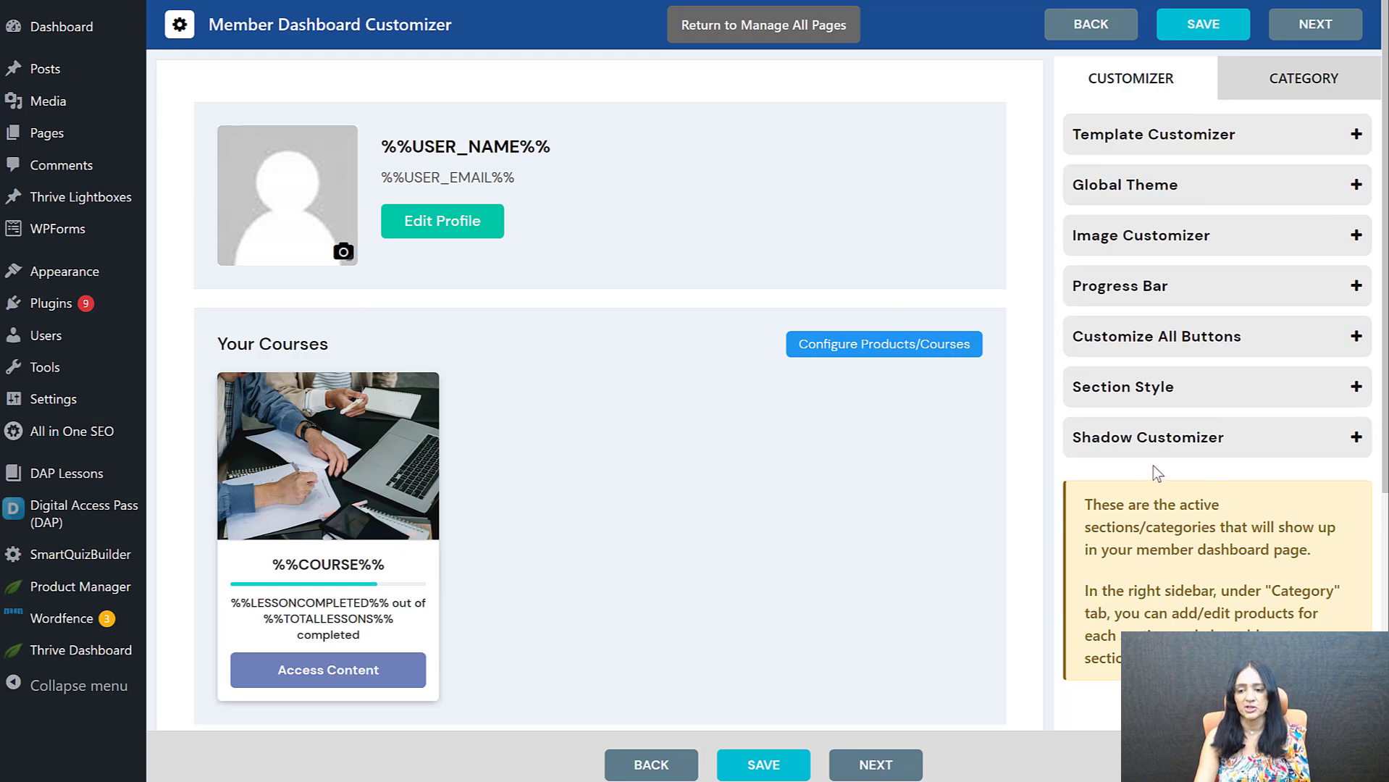
click(1300, 80)
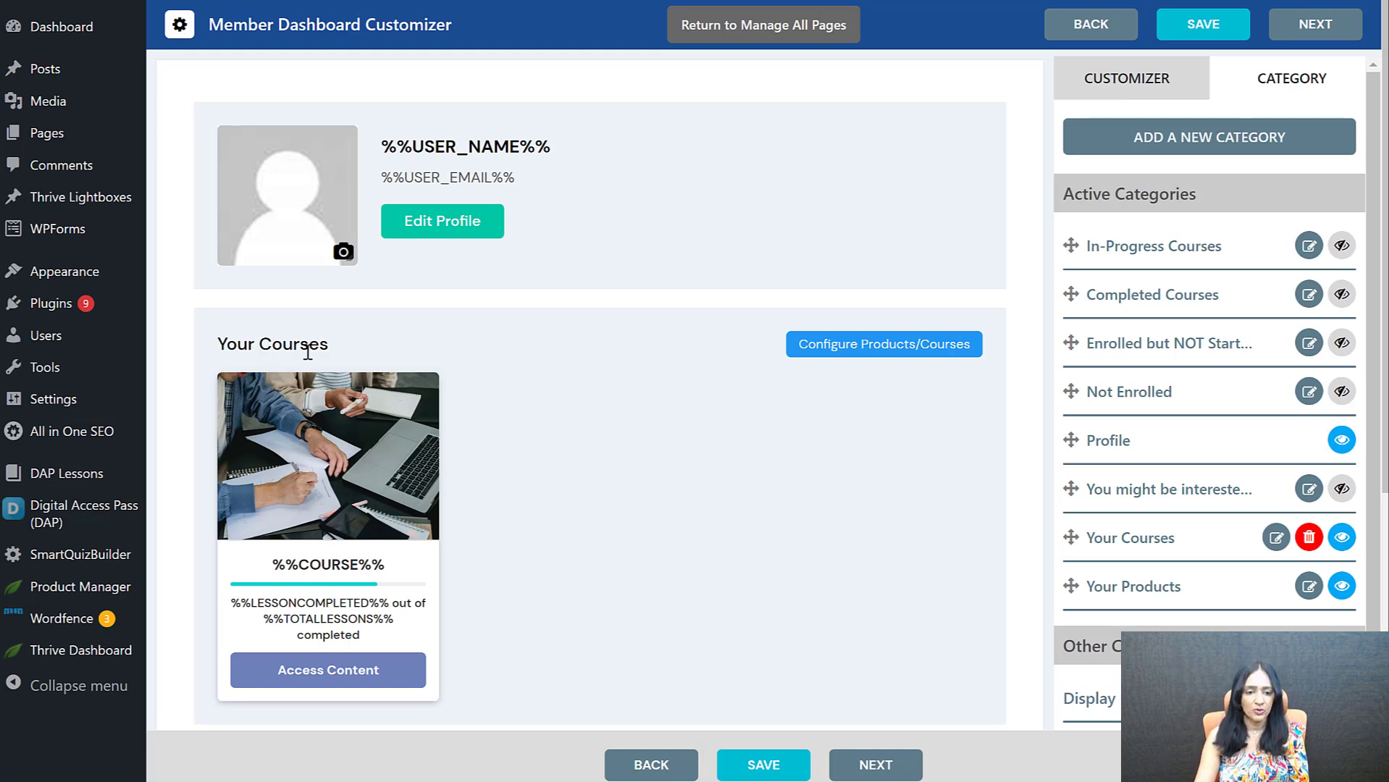
scroll(526, 424, down, 5)
click(267, 401)
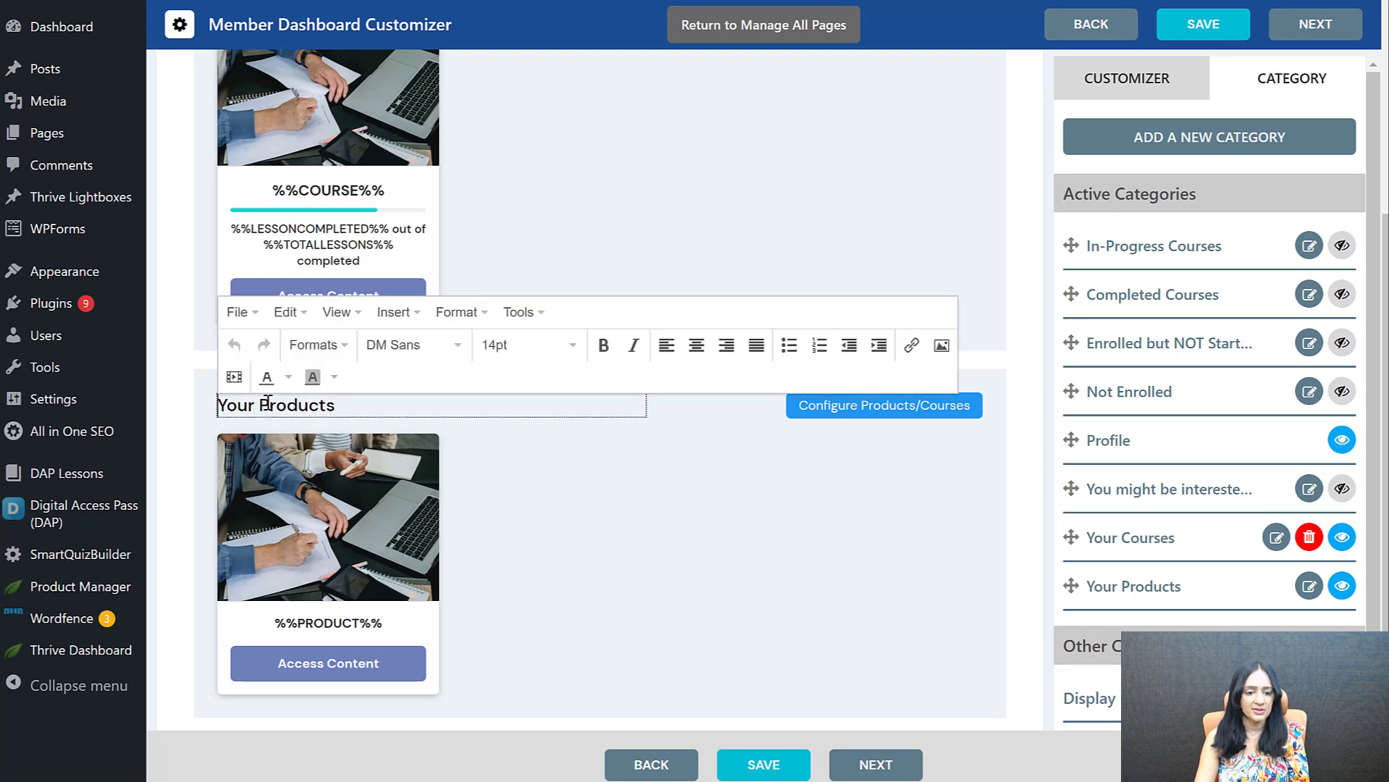
scroll(845, 278, up, 5)
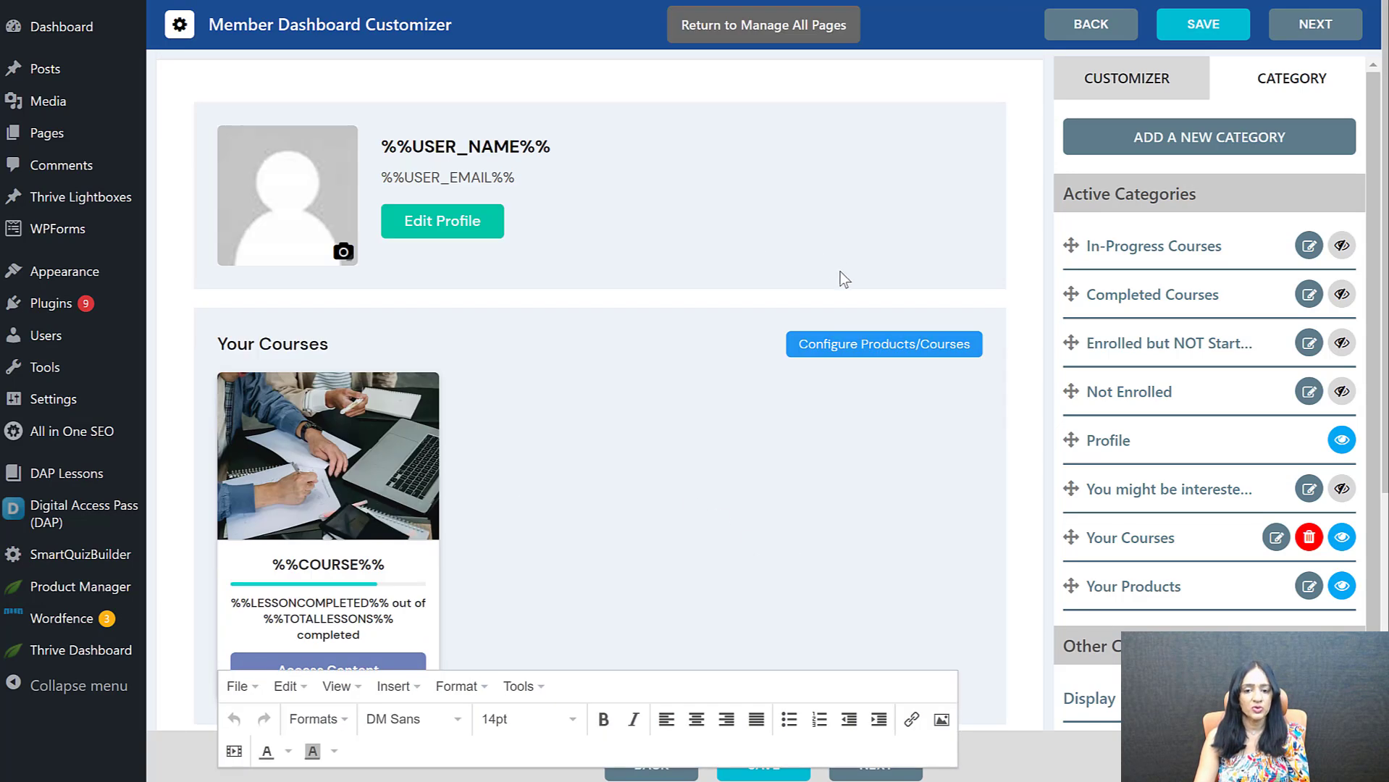
click(961, 558)
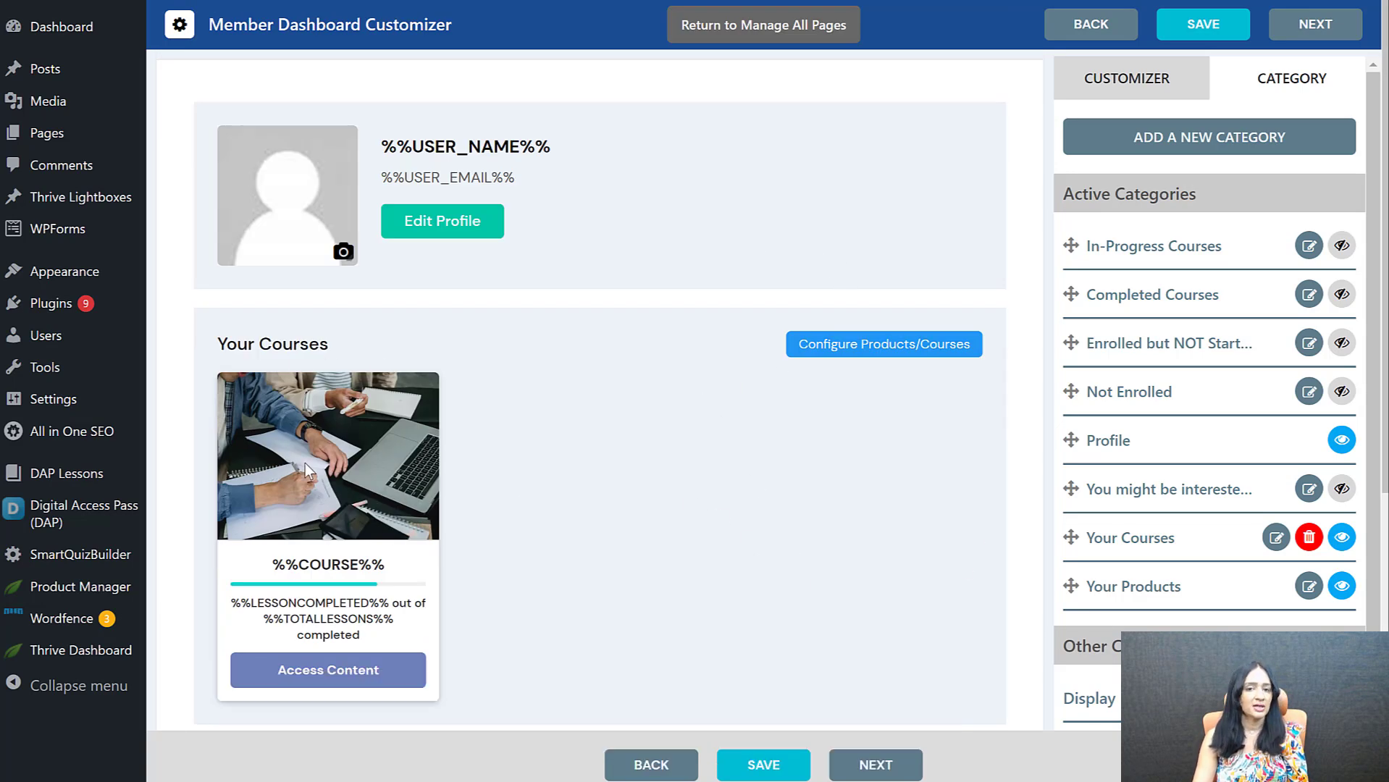
Review the Your Courses section's display order, course selection and hide options, and save the configuration with ALL courses displayed
scroll(304, 463, down, 1)
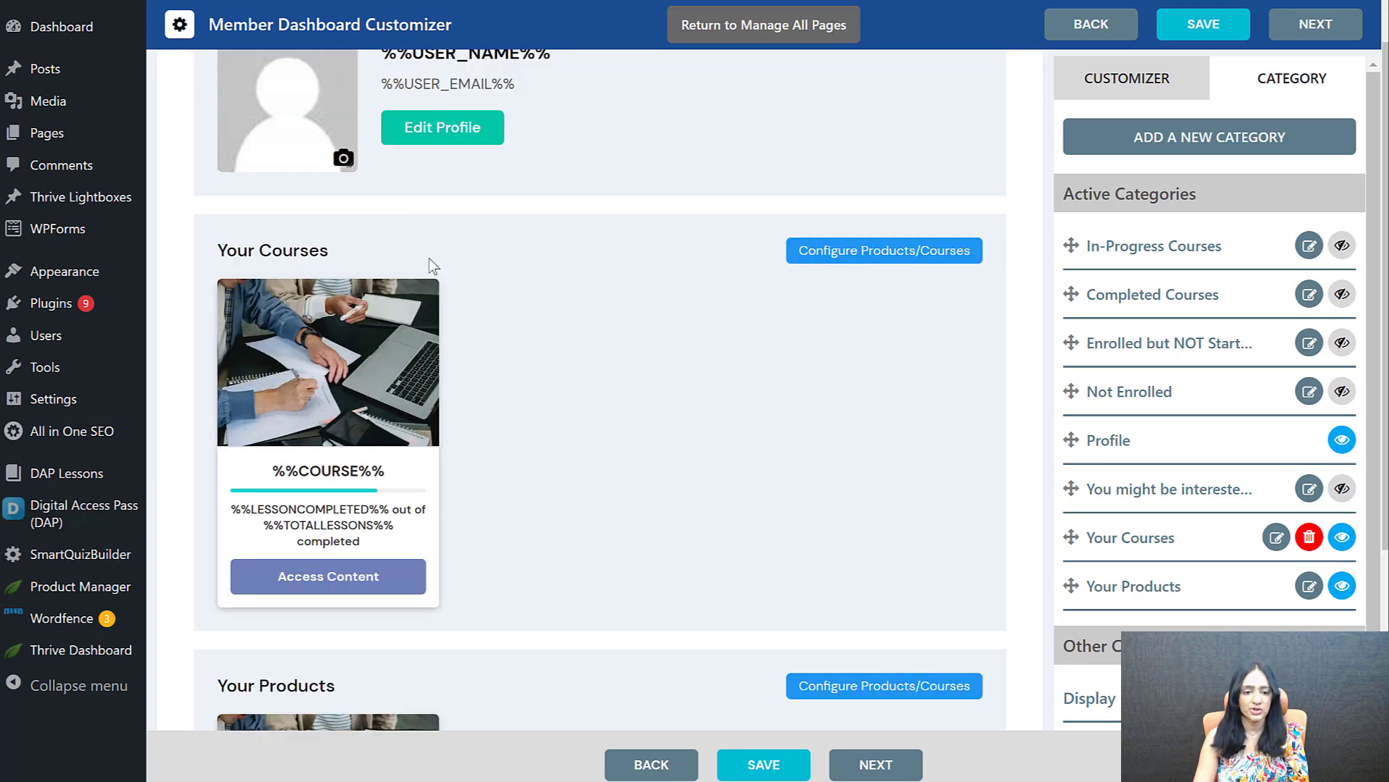
click(879, 254)
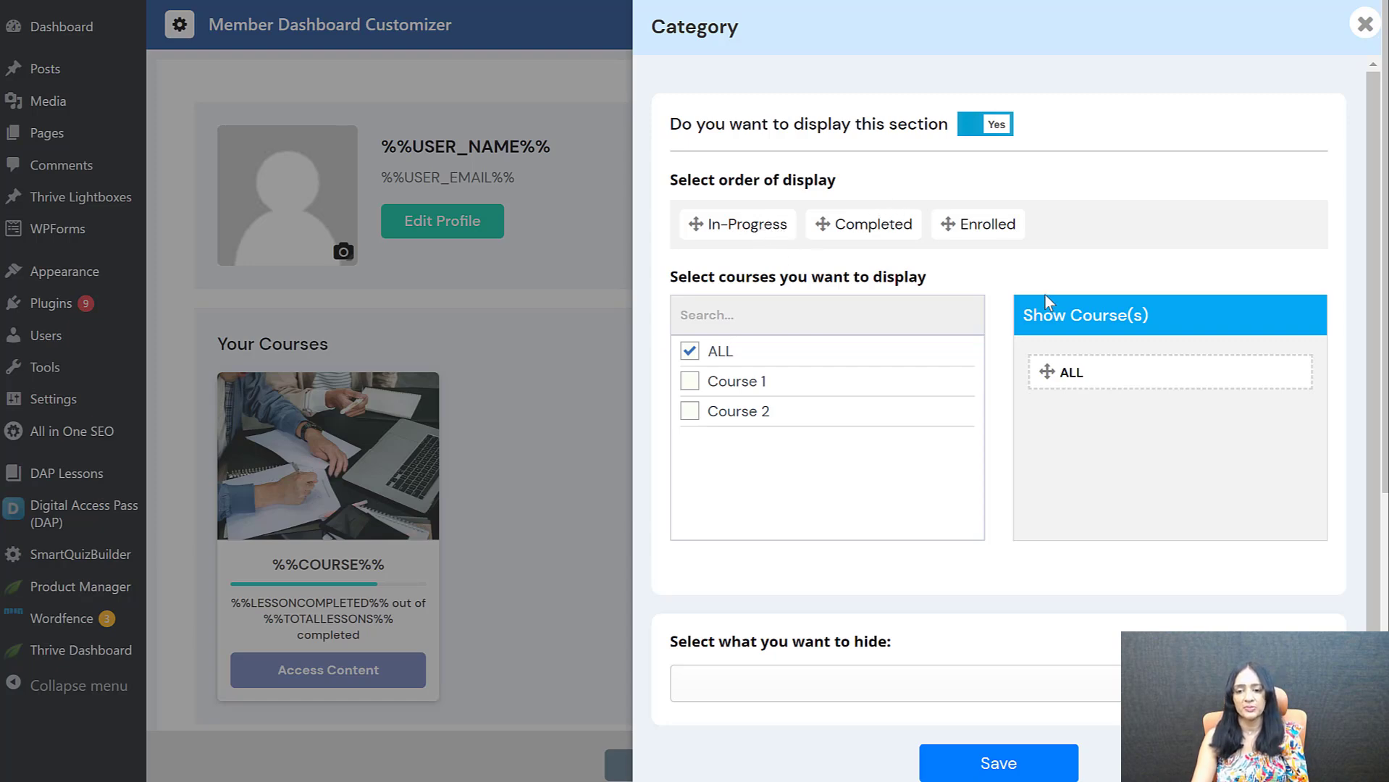
drag(952, 229, 1010, 226)
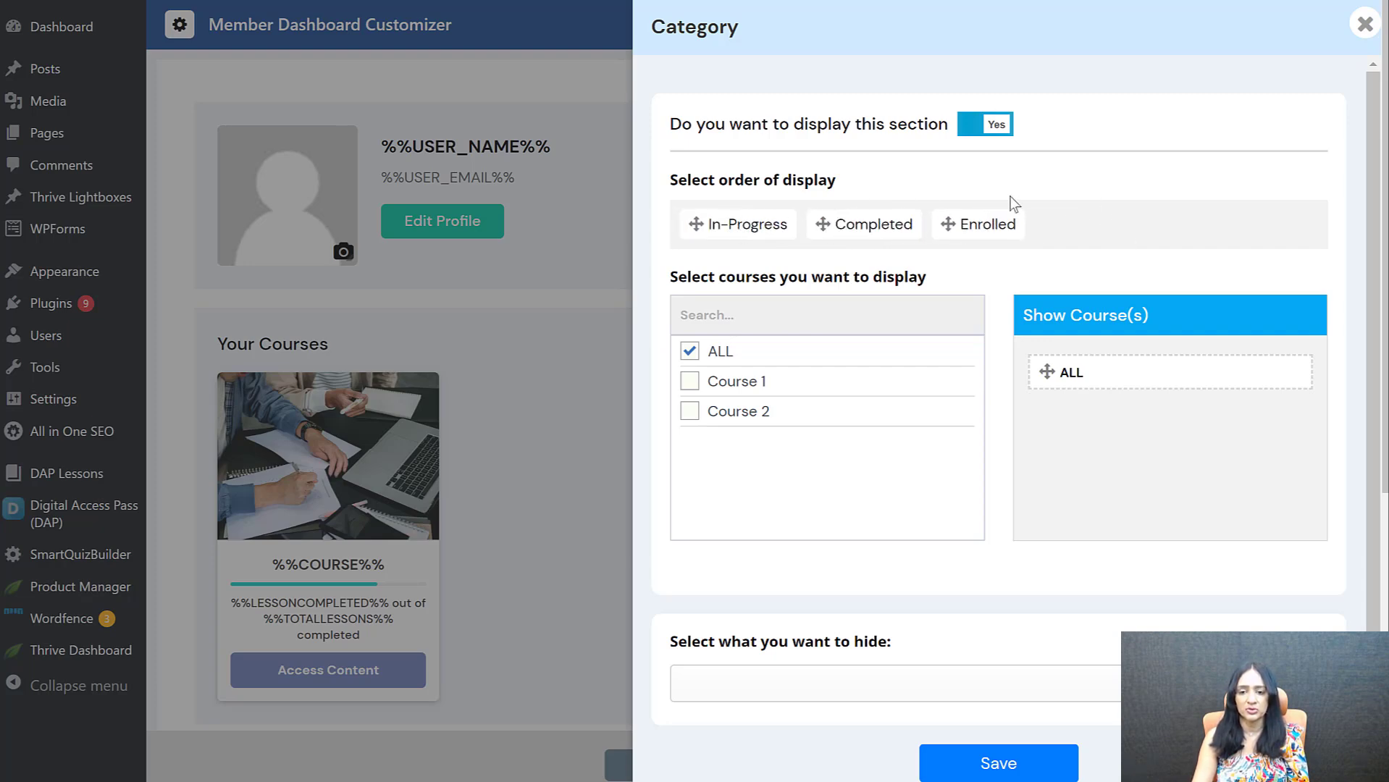
click(847, 696)
click(933, 641)
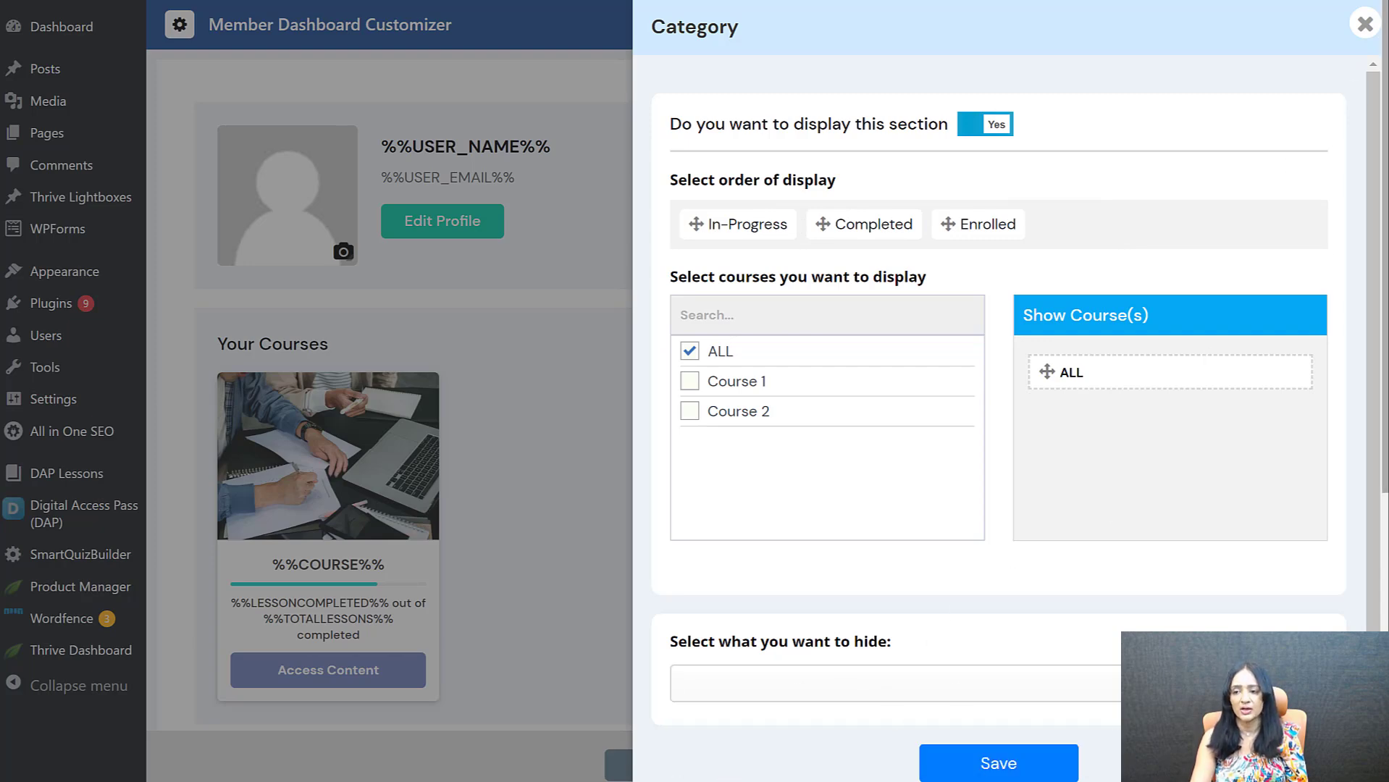
click(1057, 765)
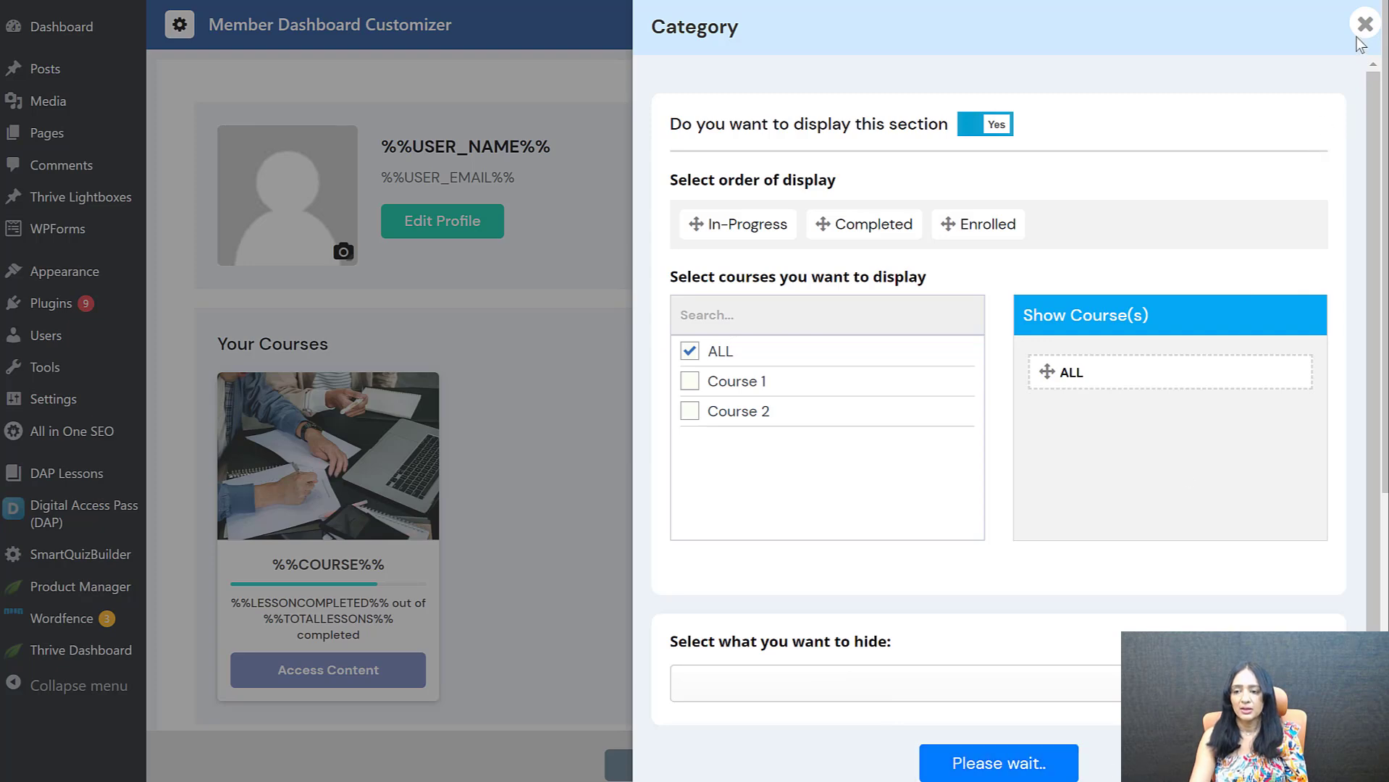
click(1363, 28)
Open the Your Products section's configuration and save it with ALL products selected for display
scroll(558, 424, down, 2)
scroll(558, 425, up, 2)
scroll(317, 596, down, 4)
scroll(317, 596, down, 3)
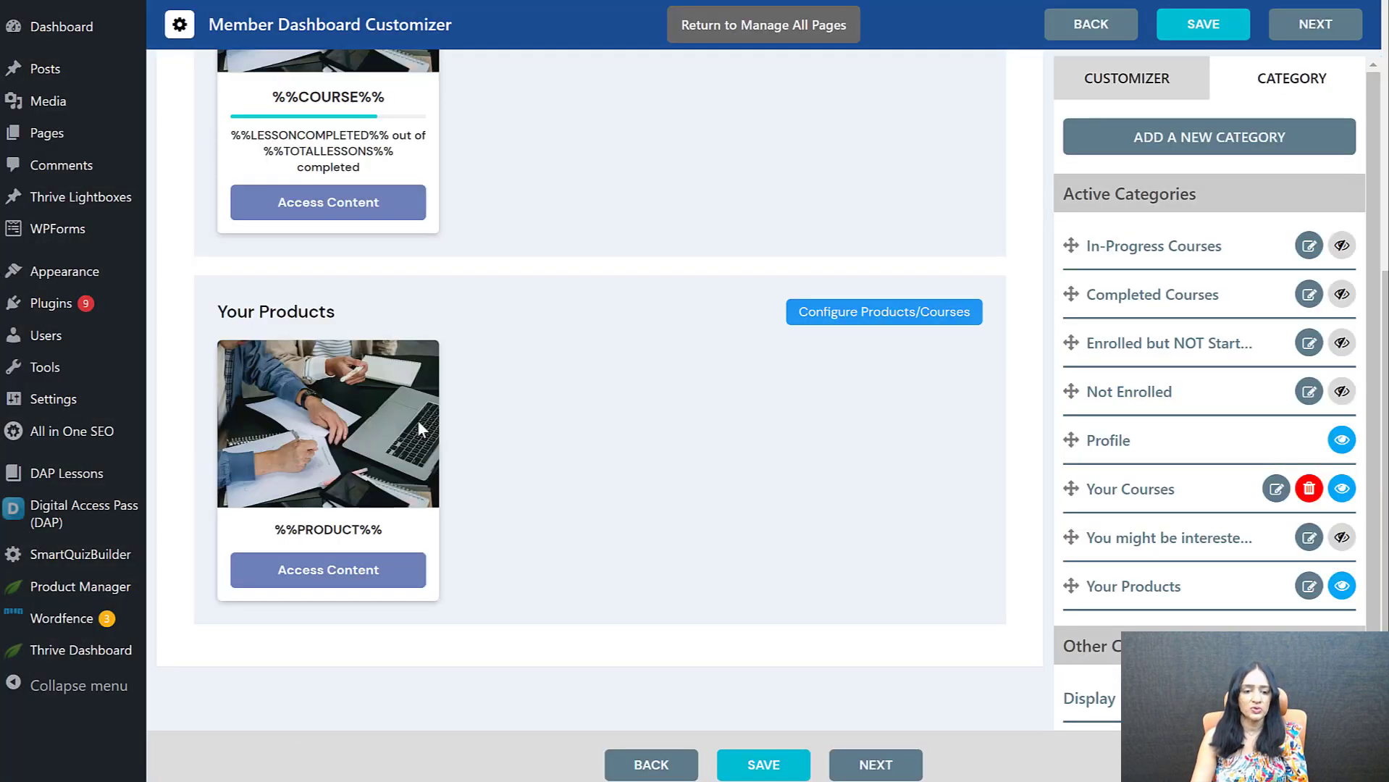
scroll(540, 478, up, 1)
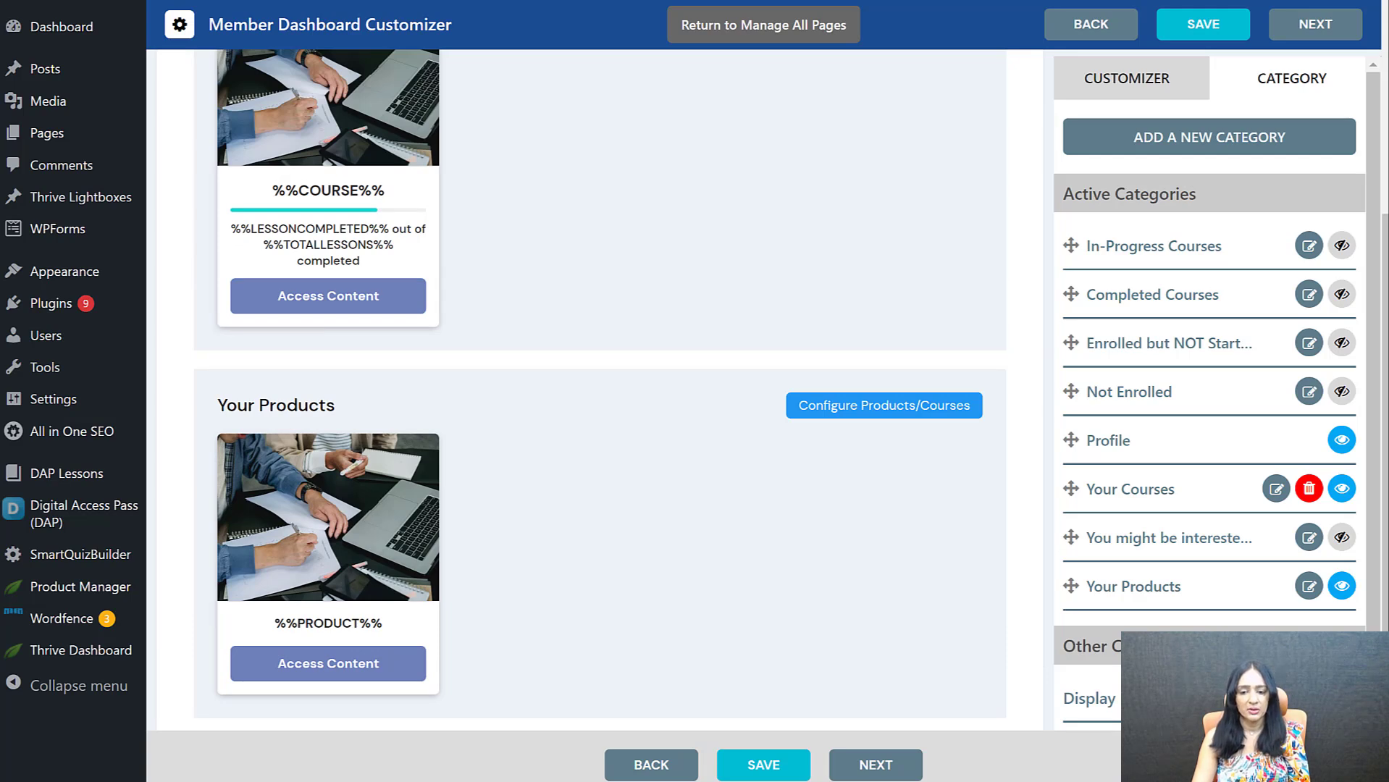
click(884, 406)
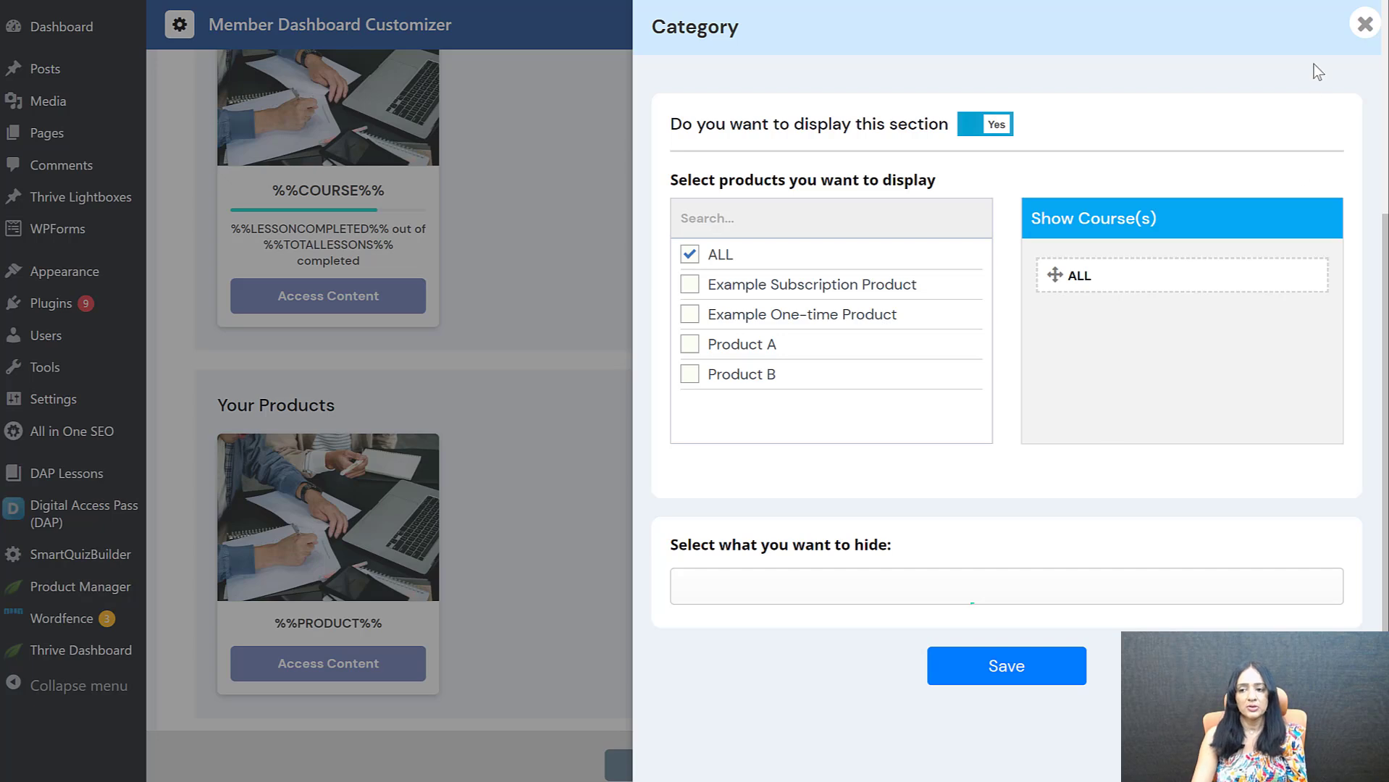
click(1071, 665)
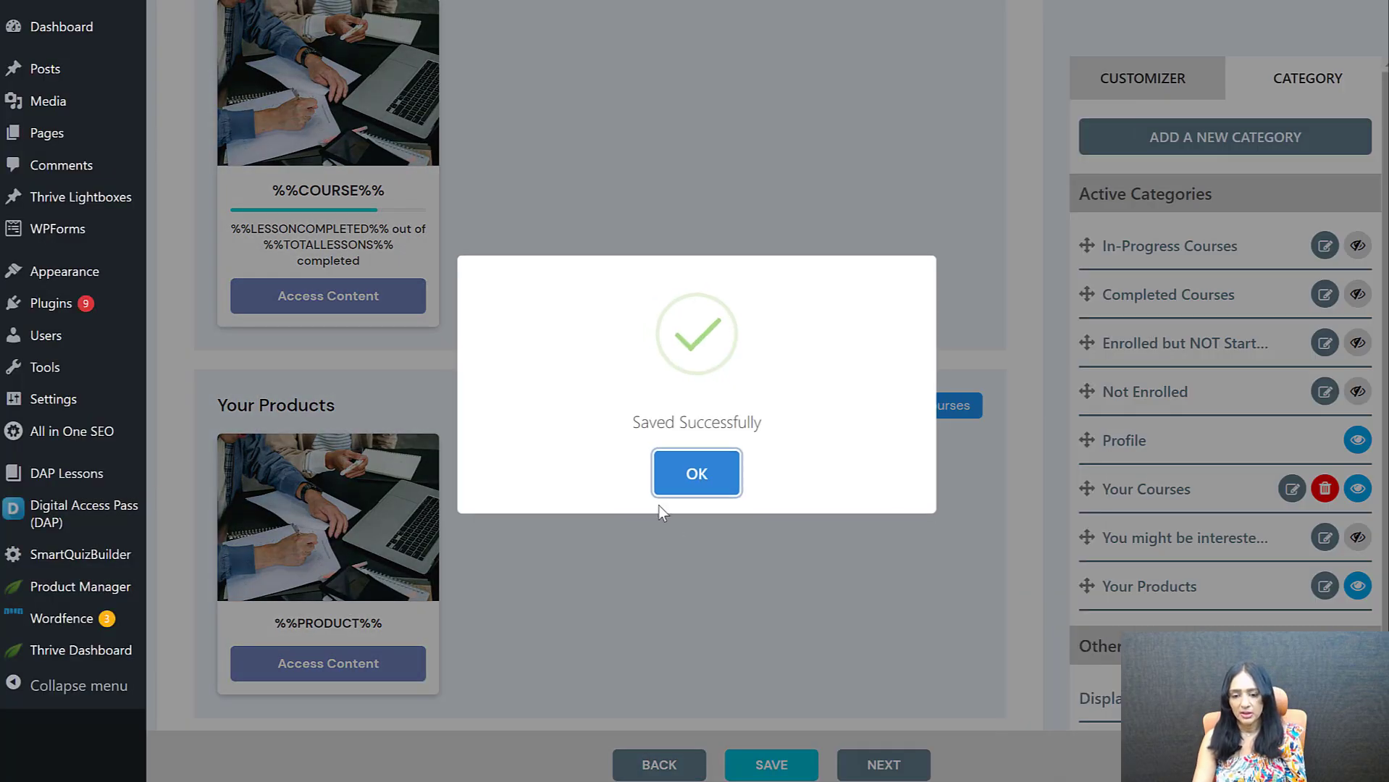
click(707, 470)
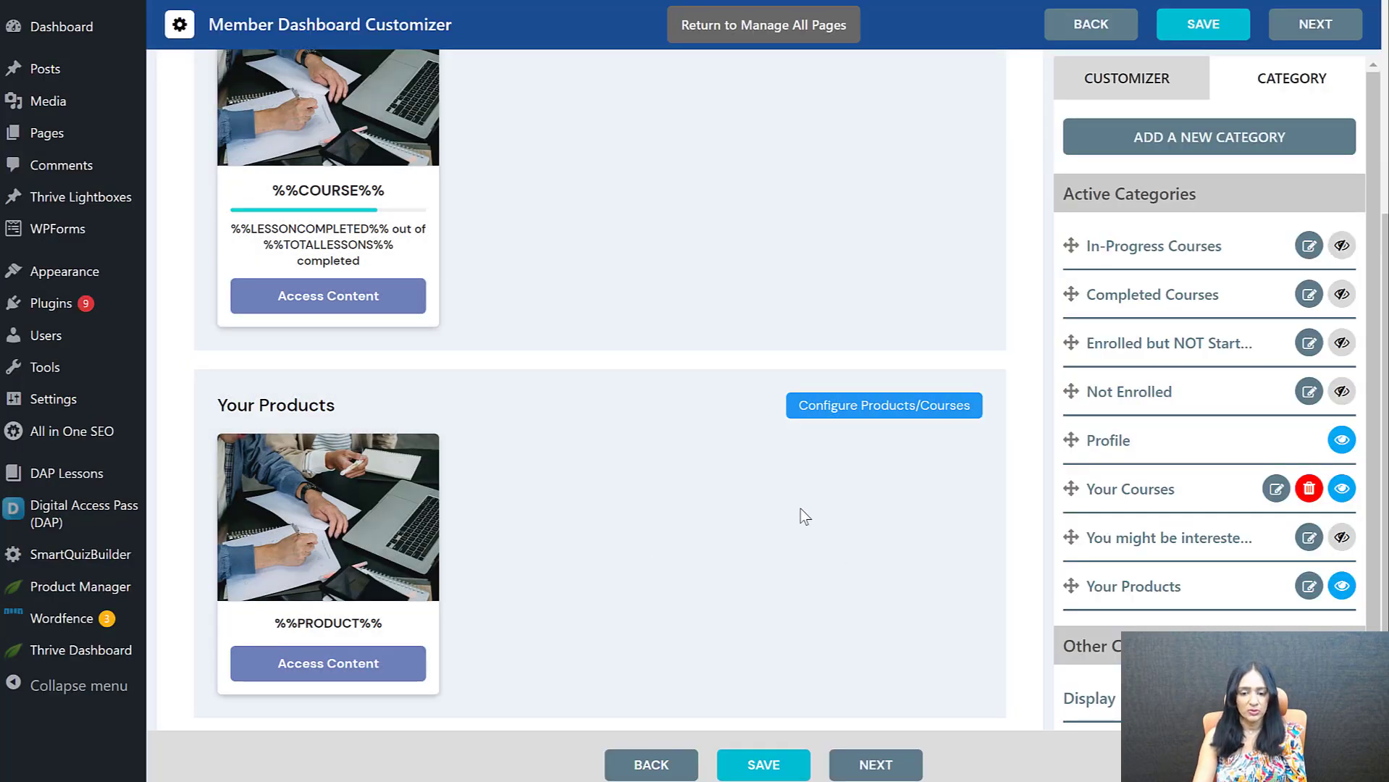
Check the editing options for the course card's lesson-progress text and for the Access Content buttons in the course and product sections
scroll(695, 475, up, 3)
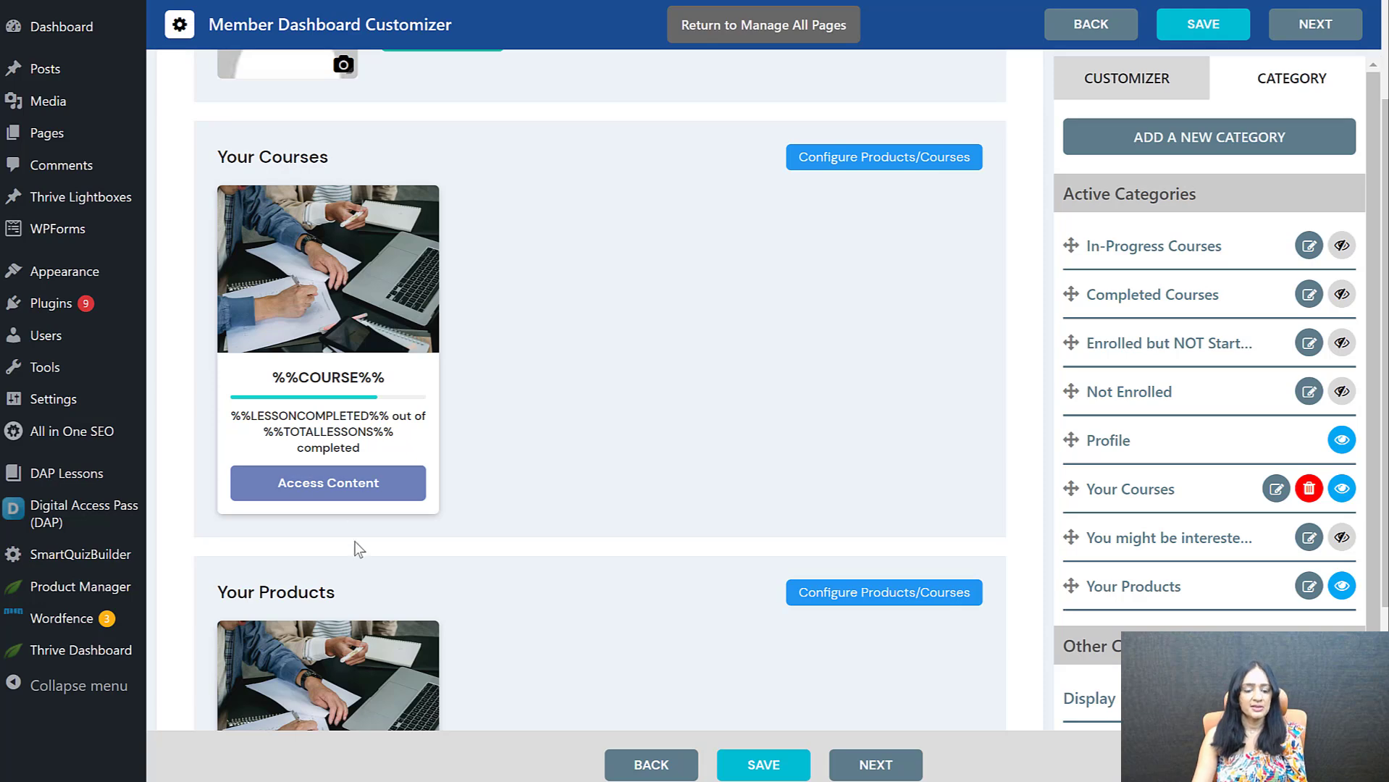
scroll(355, 549, down, 2)
scroll(272, 388, up, 3)
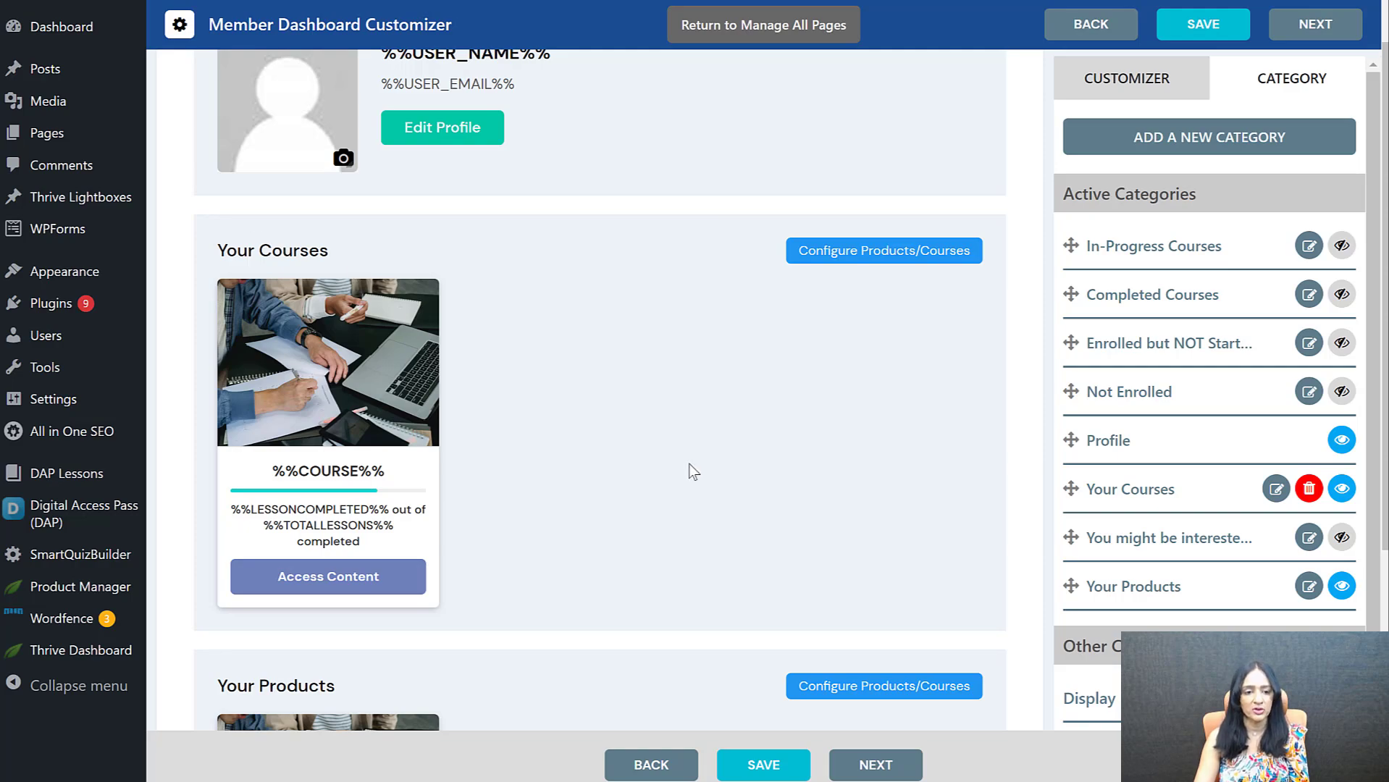
scroll(695, 465, down, 3)
scroll(547, 556, down, 3)
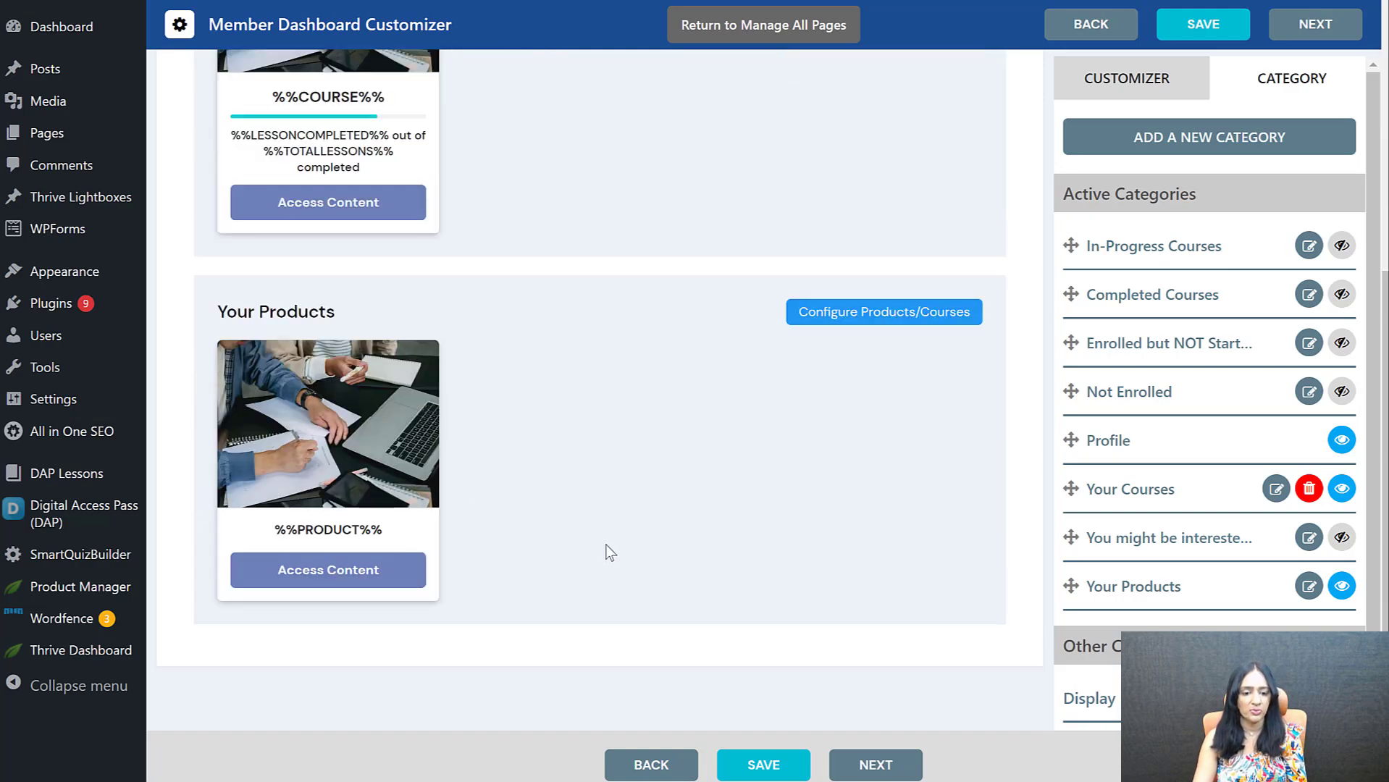
scroll(605, 544, up, 7)
scroll(388, 568, down, 3)
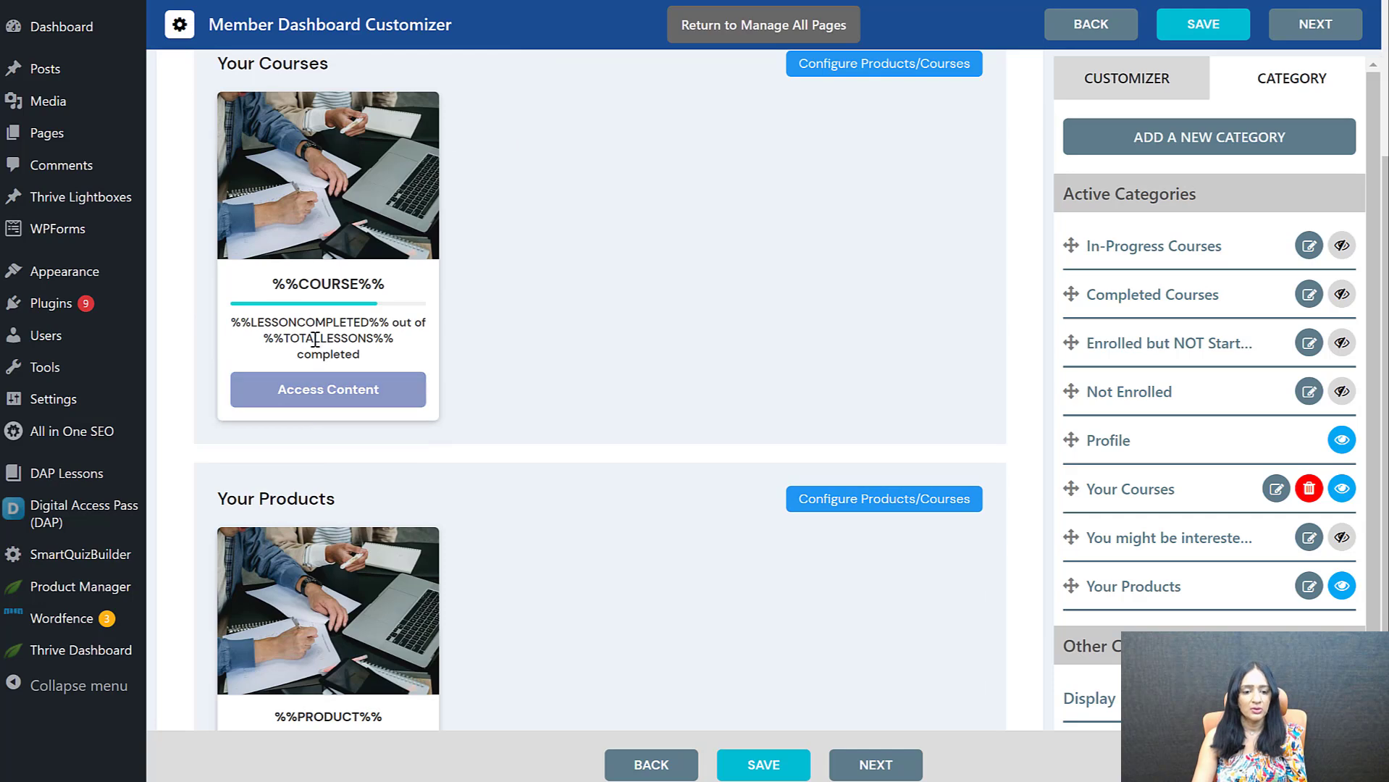
click(326, 342)
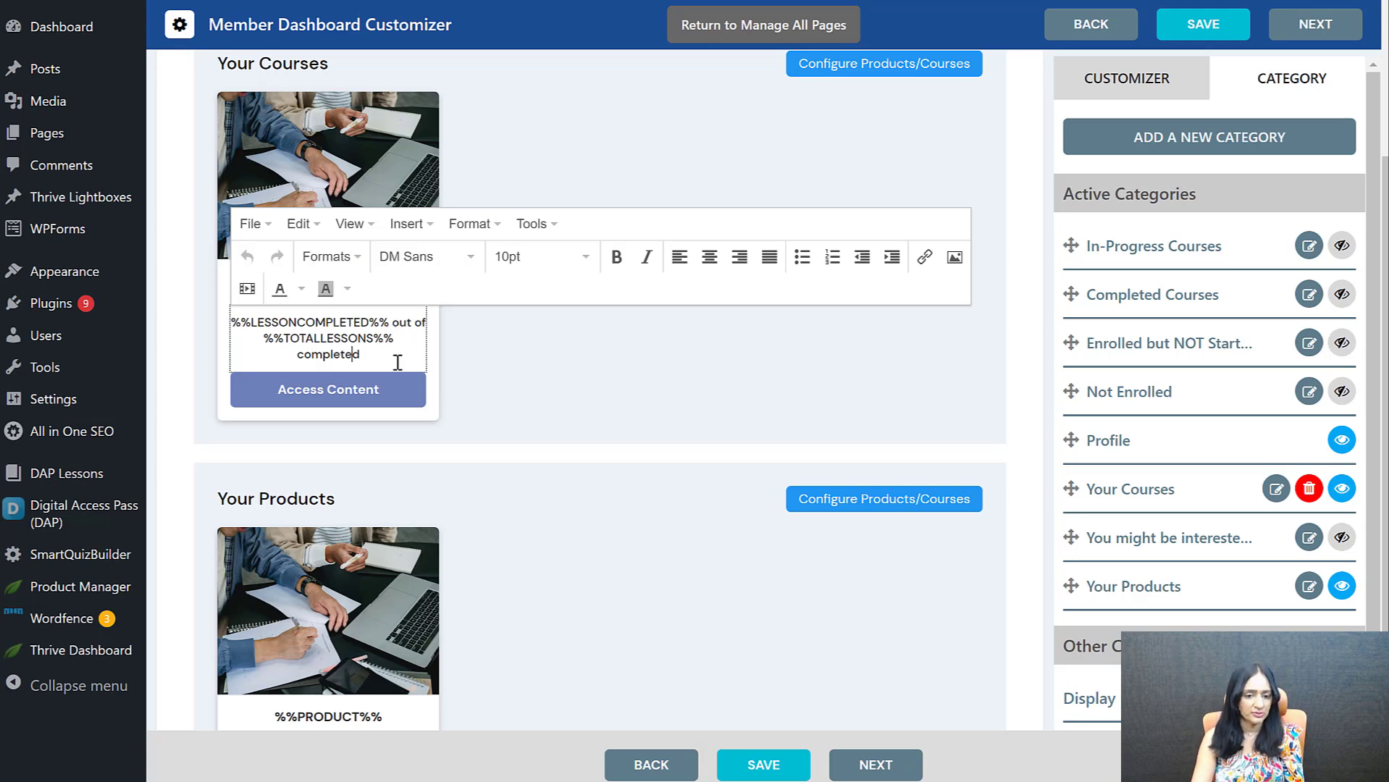
click(375, 392)
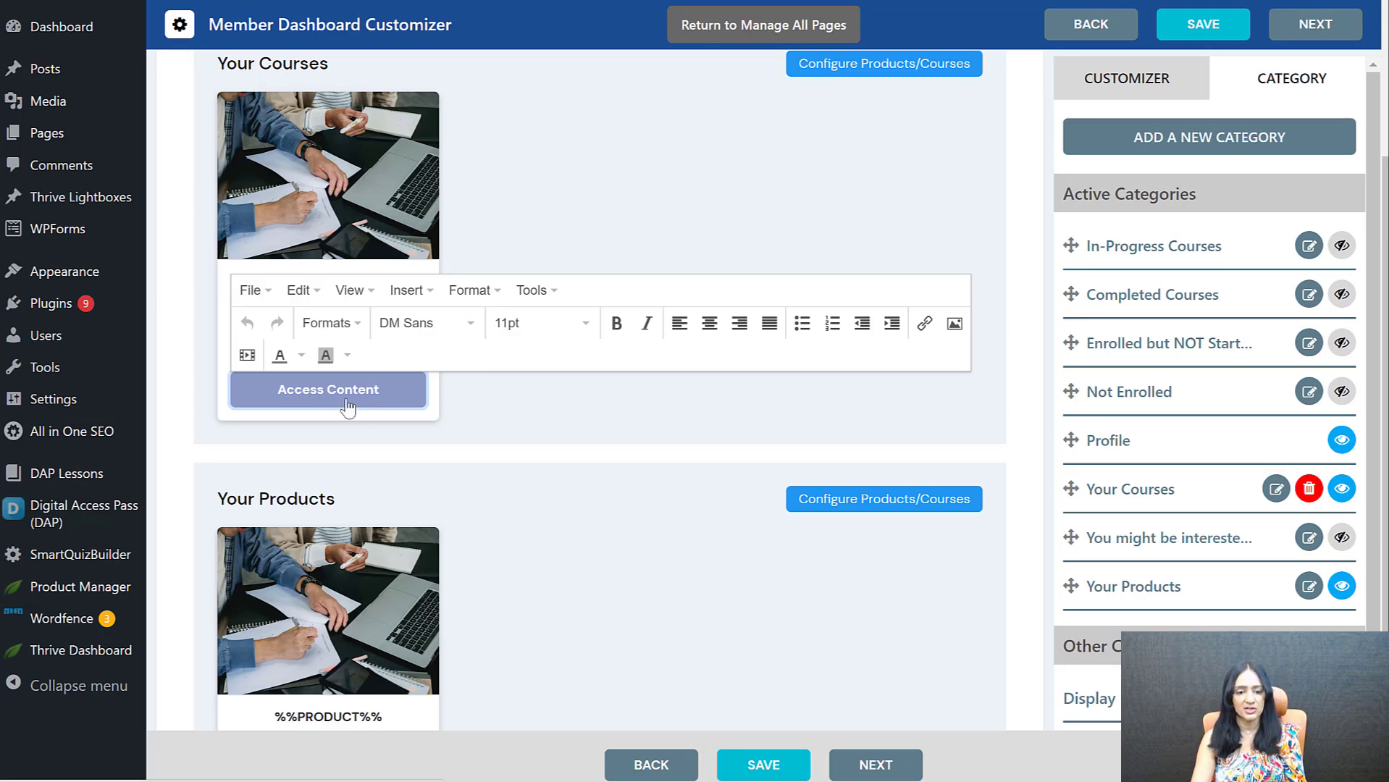
scroll(514, 652, down, 3)
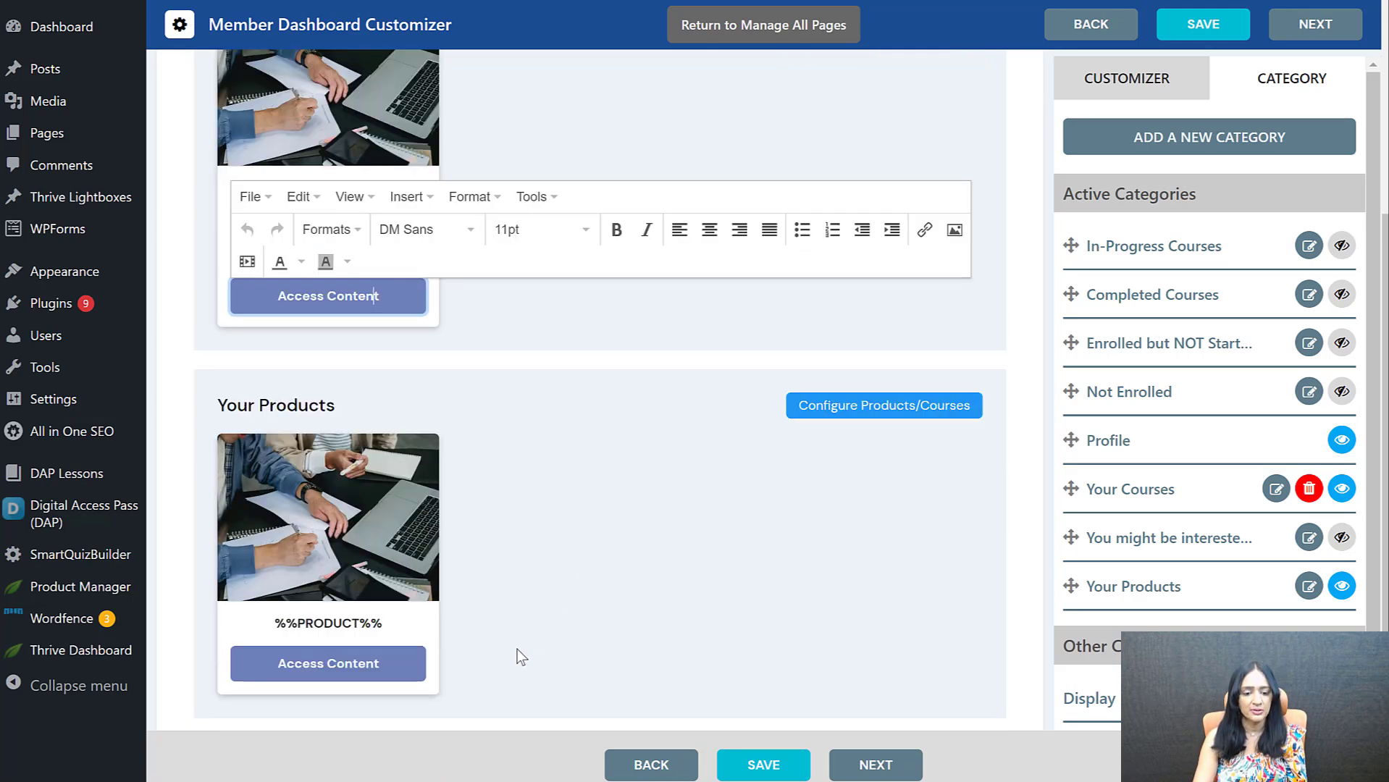
click(323, 571)
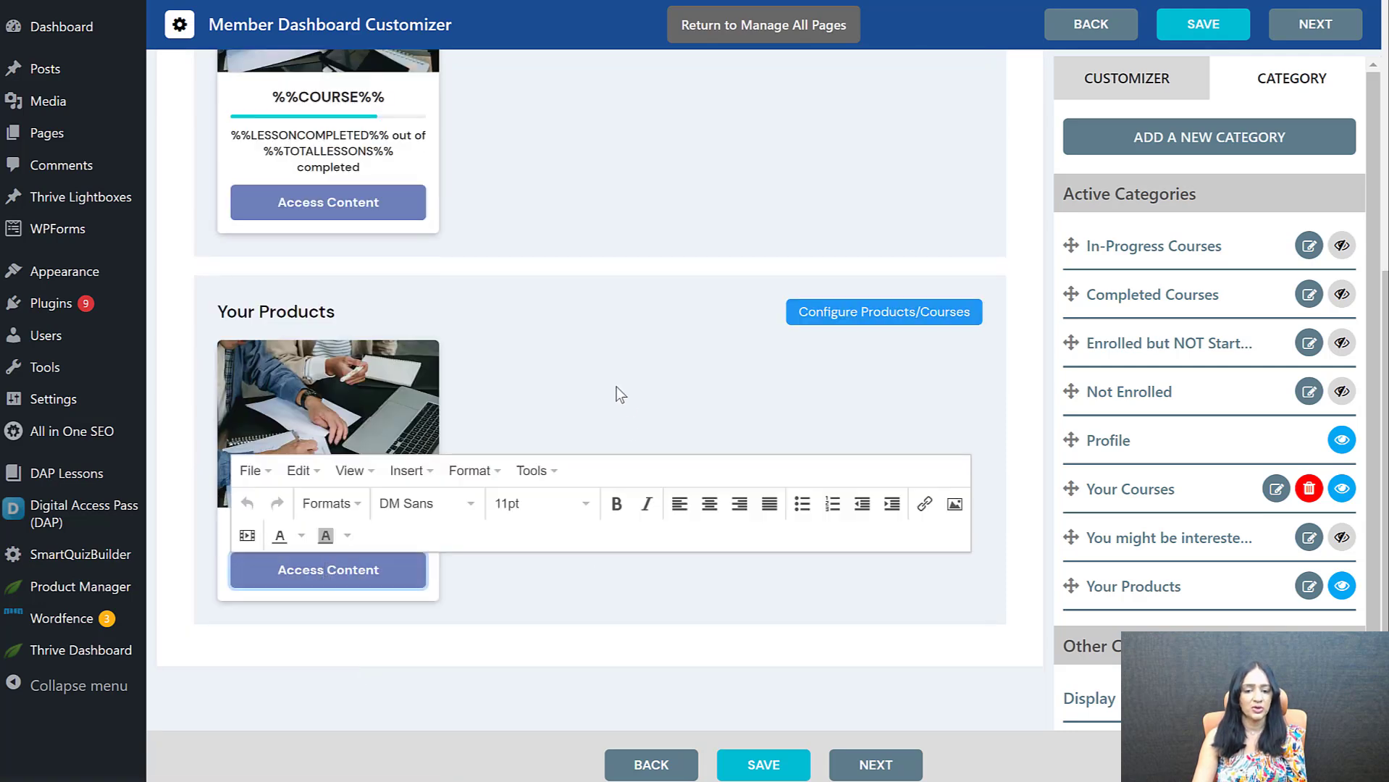
click(622, 639)
Hide the Your Courses category on the member dashboard and show the In-Progress Courses category instead
scroll(584, 519, up, 4)
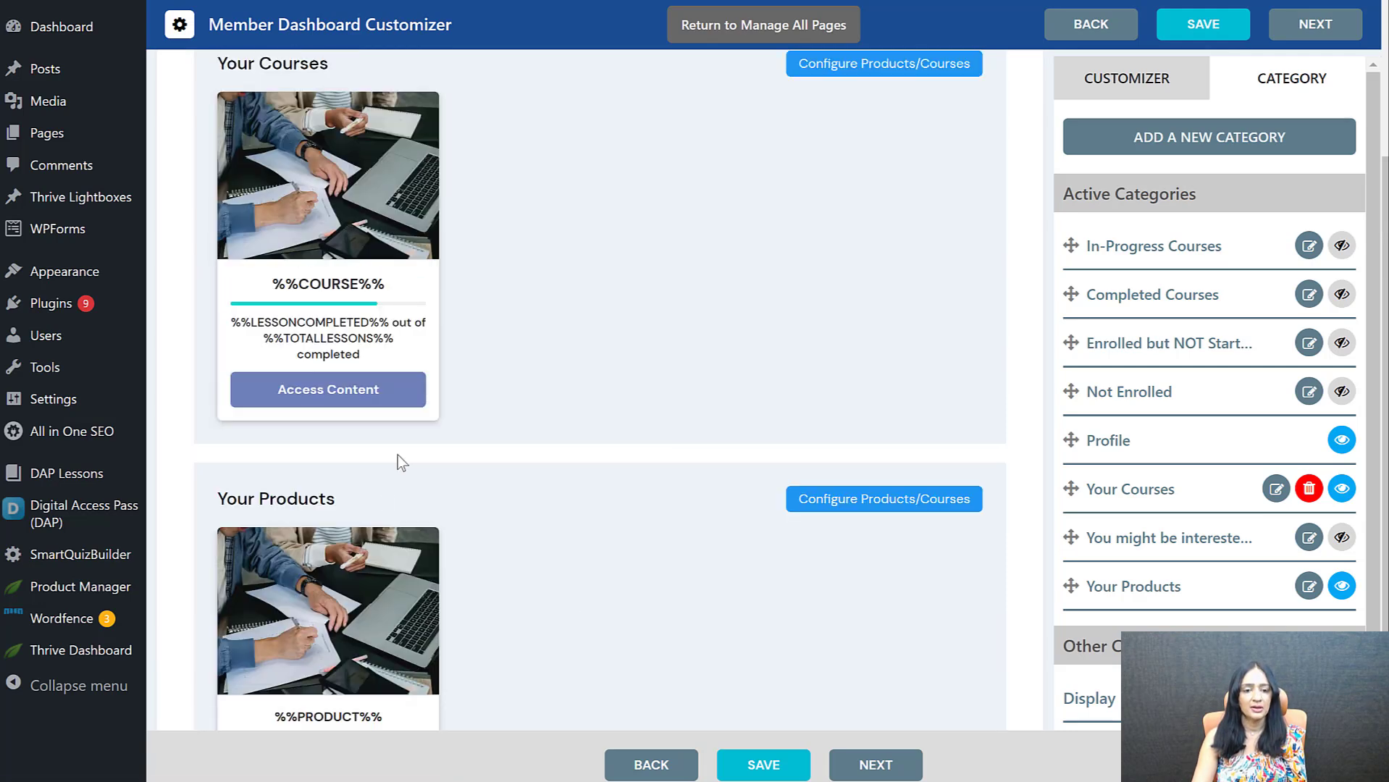
scroll(578, 525, up, 3)
scroll(593, 464, down, 4)
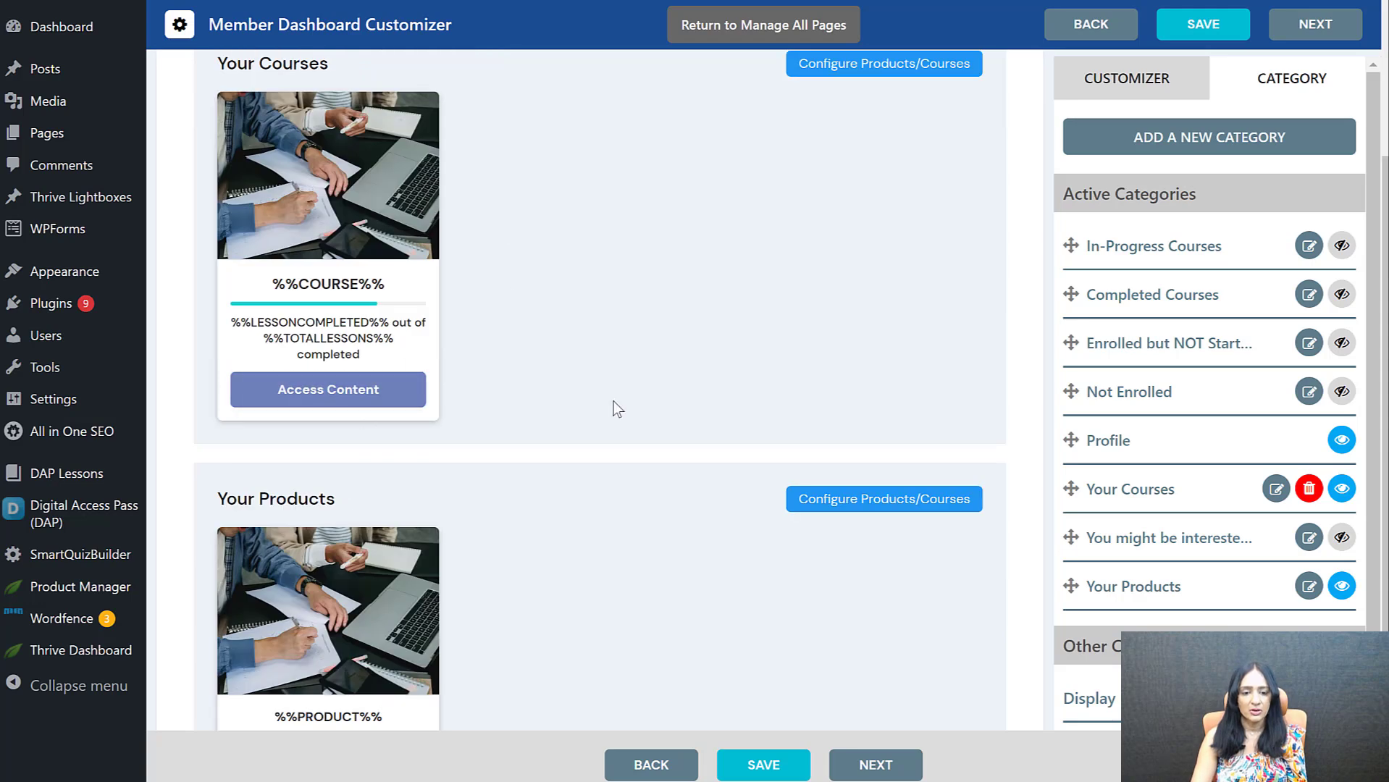
scroll(610, 391, up, 2)
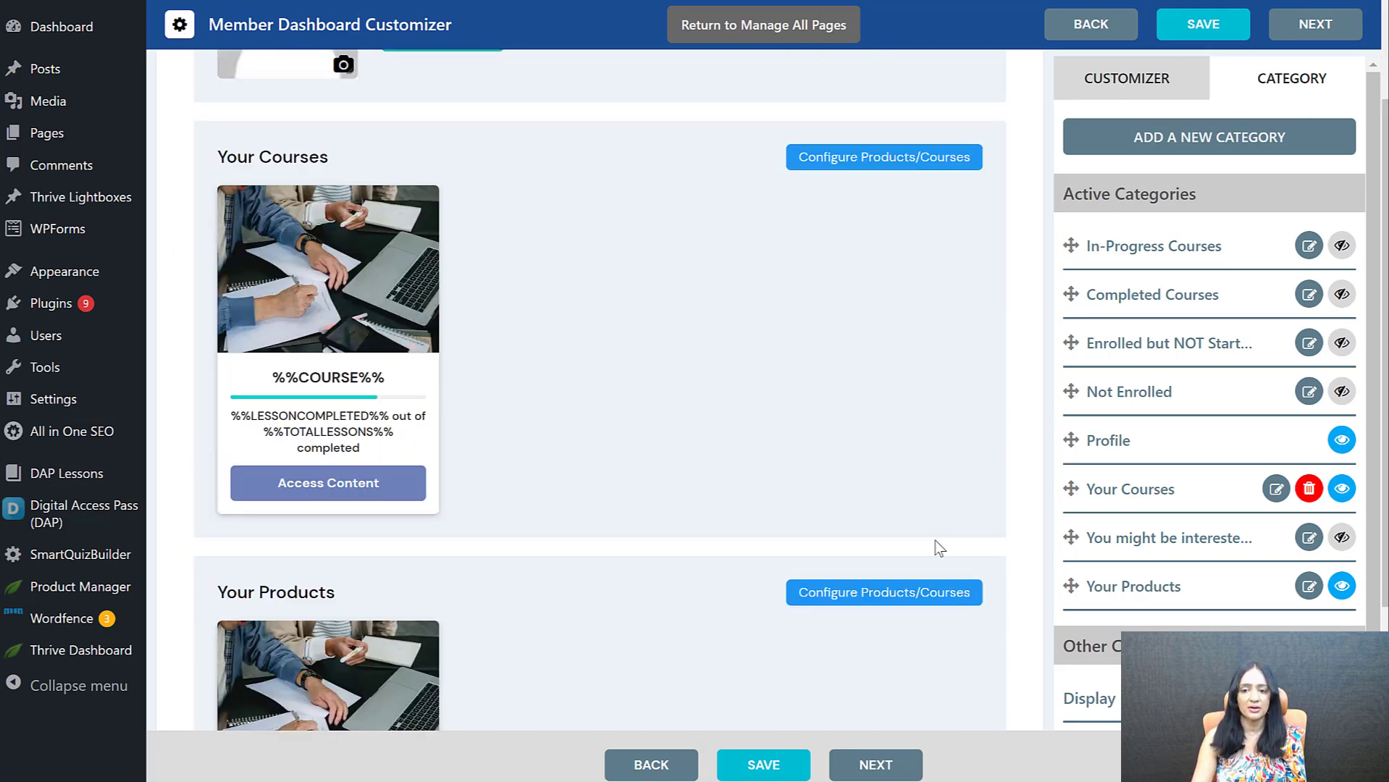
scroll(850, 466, up, 1)
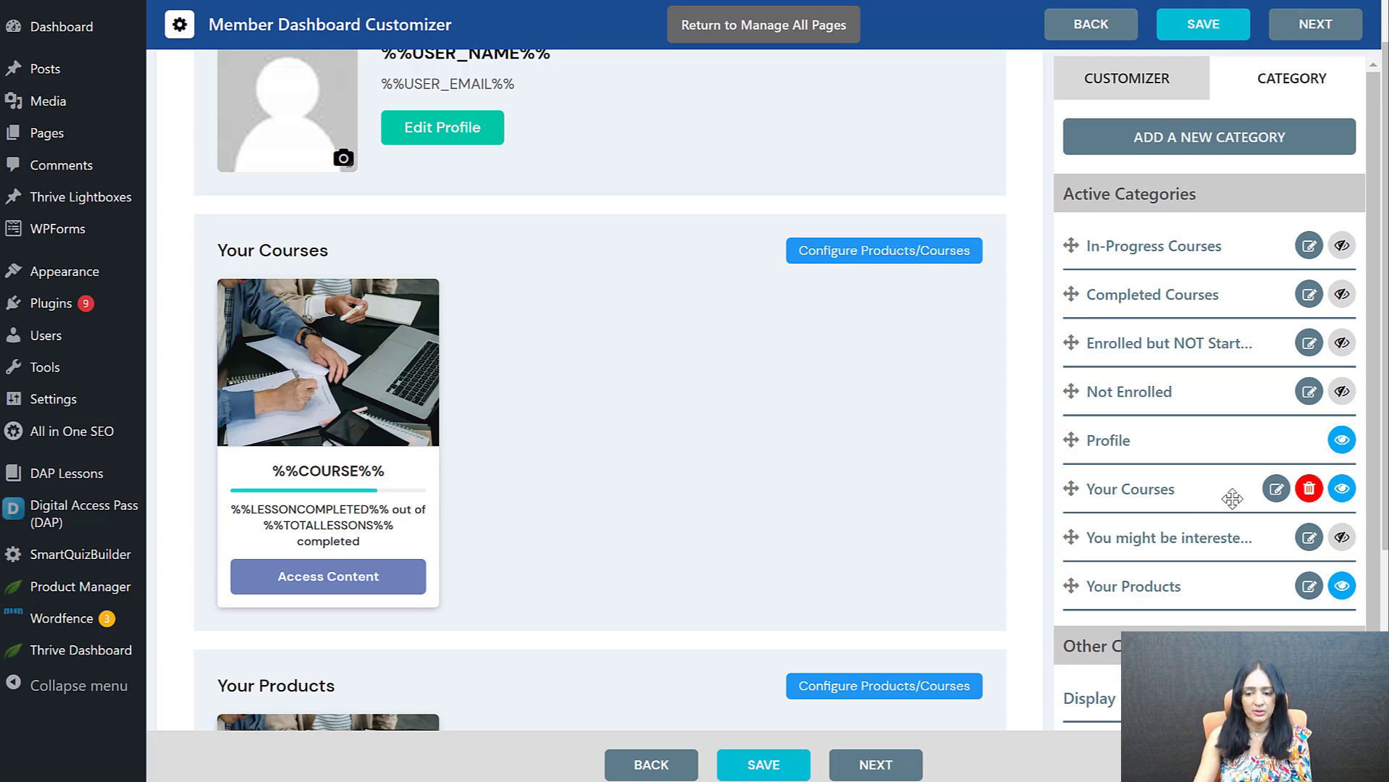
click(1342, 488)
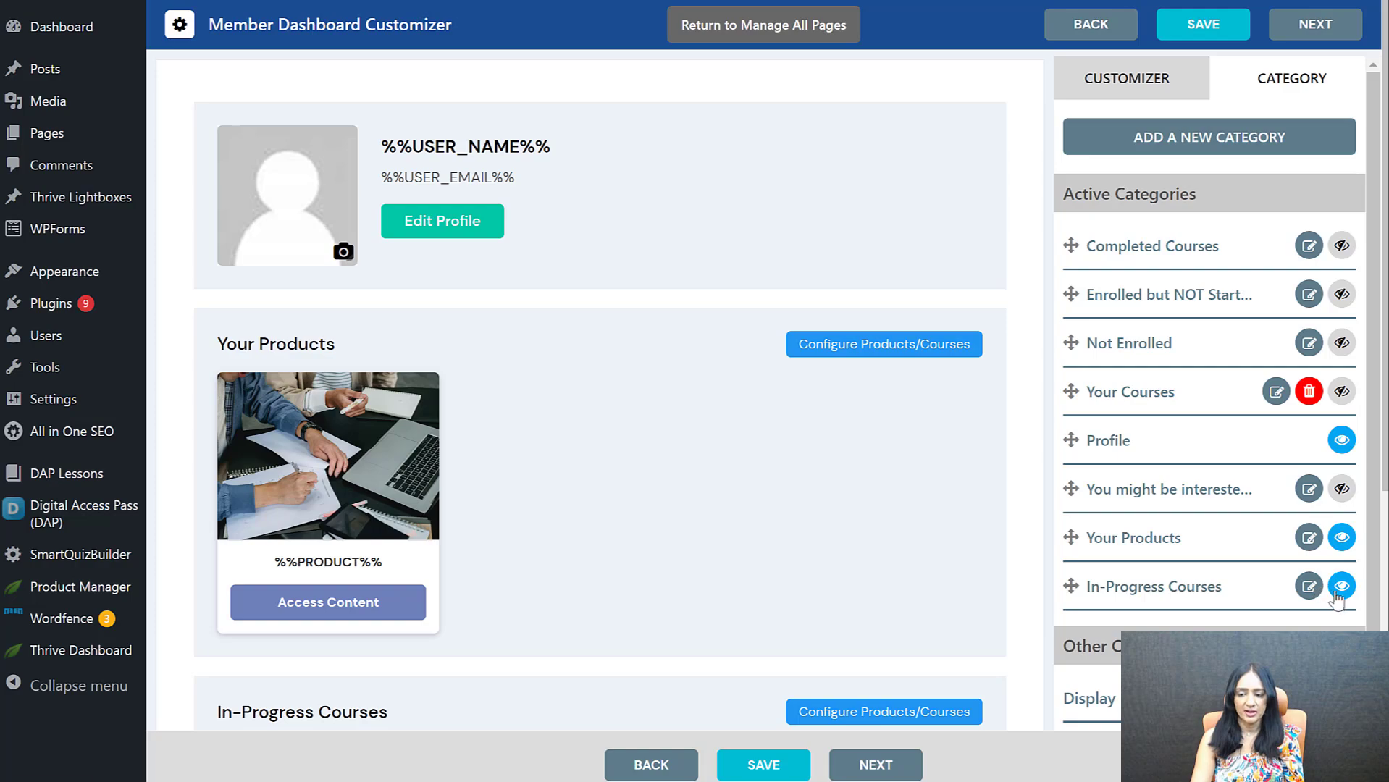
Examine the In-Progress Courses section in the dashboard preview and check the editing options for its heading
scroll(698, 375, down, 5)
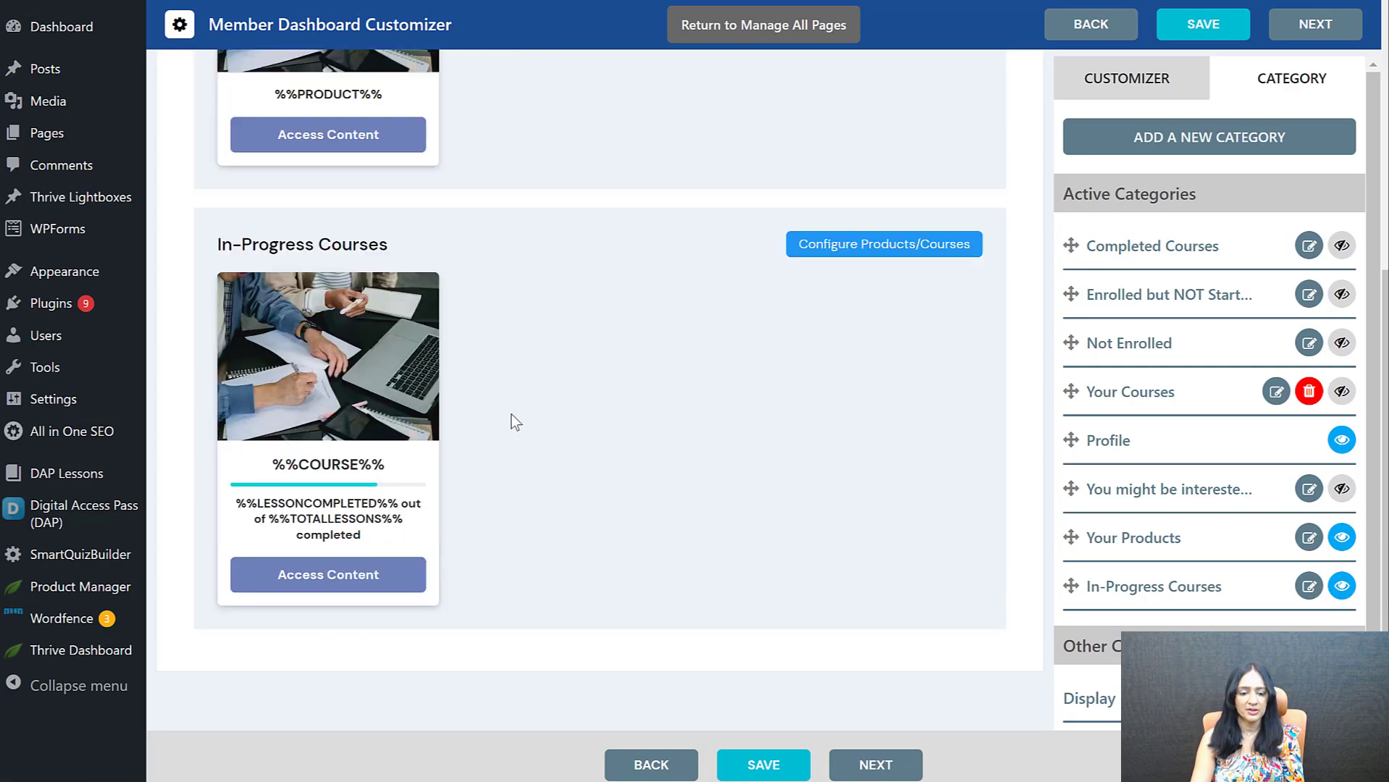
scroll(485, 492, up, 2)
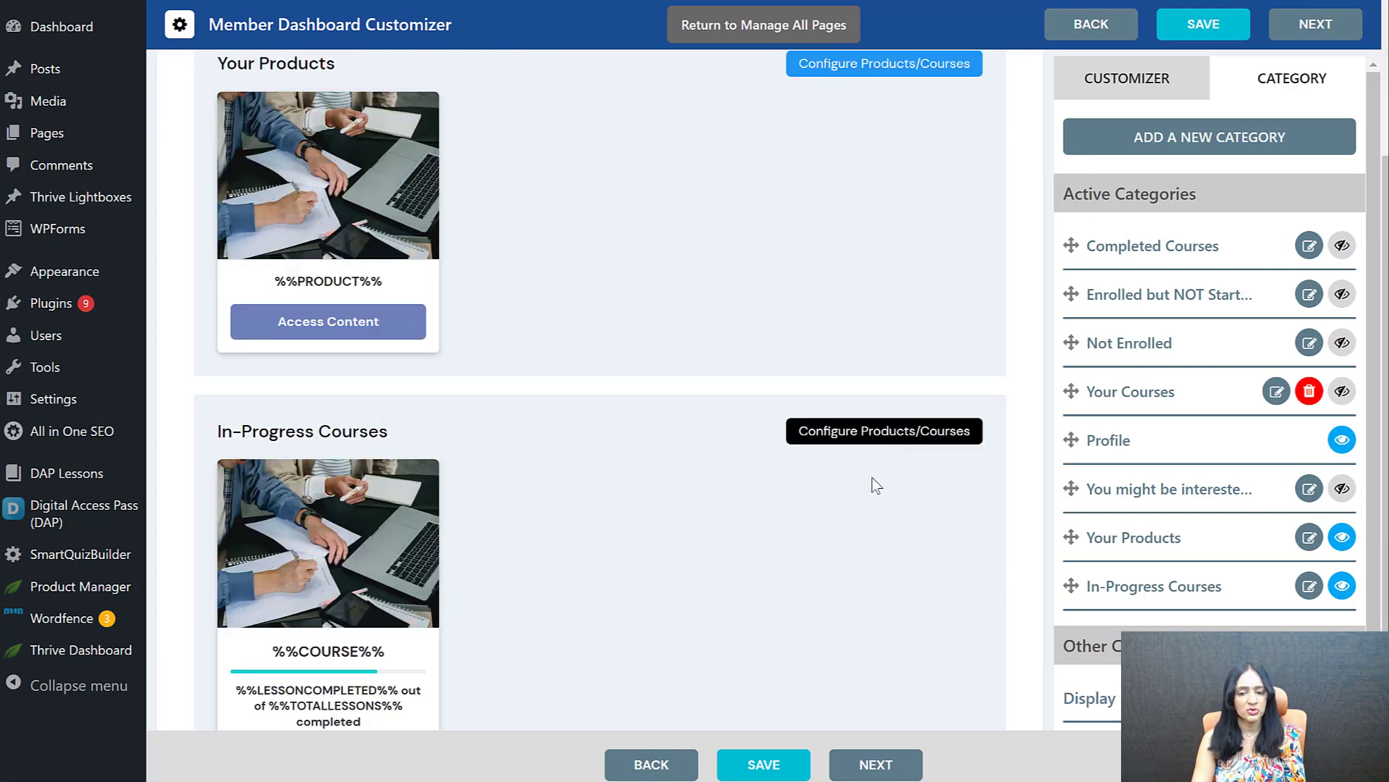
scroll(874, 475, down, 1)
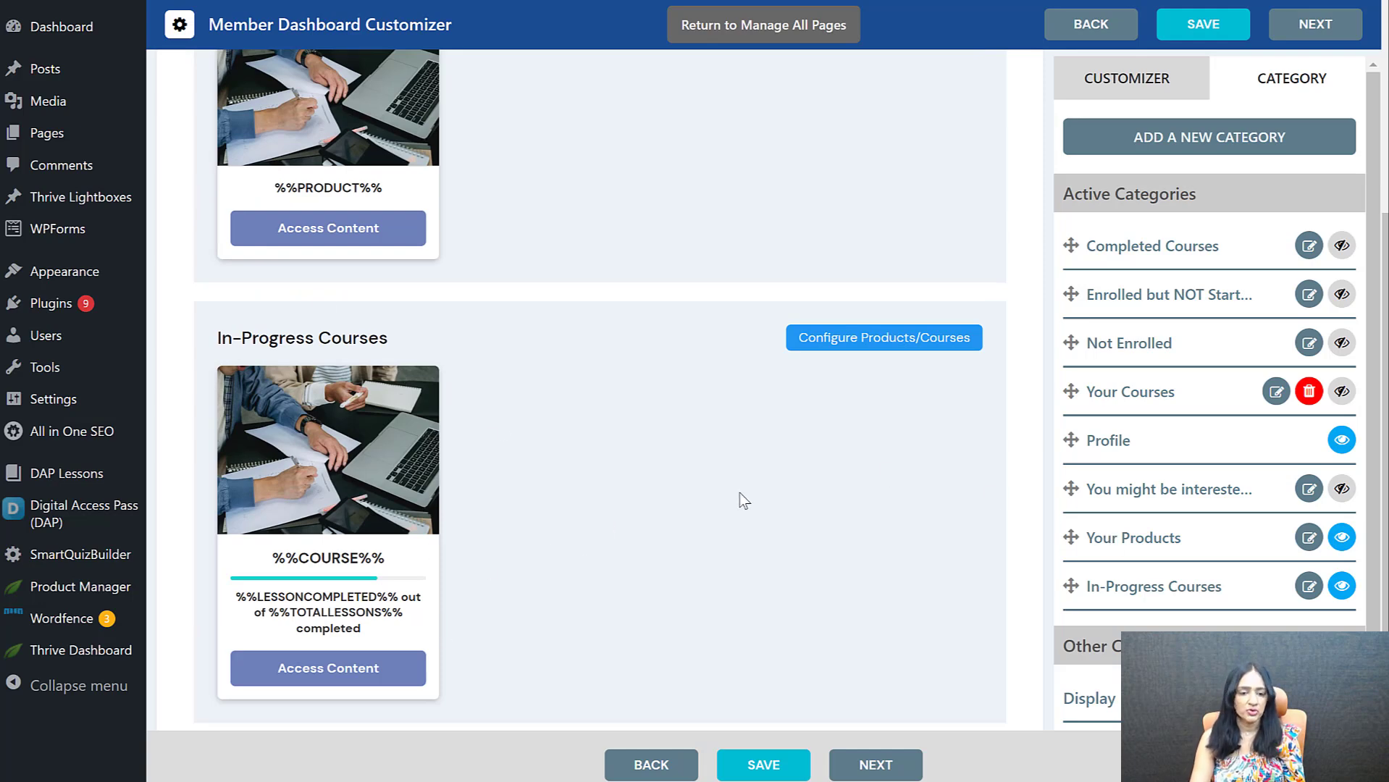
click(307, 338)
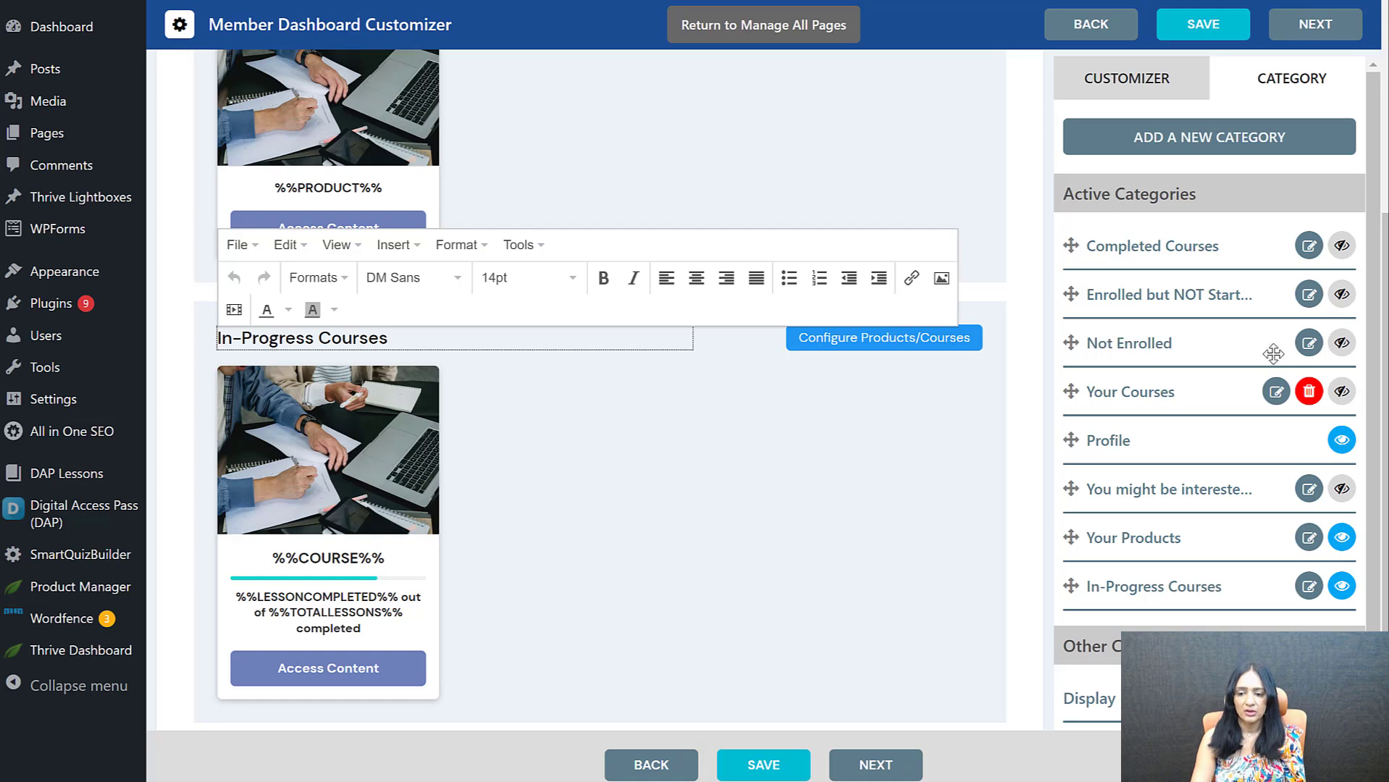
Show the Not Enrolled and Completed Courses categories on the member dashboard and view their sections in the preview
click(1342, 345)
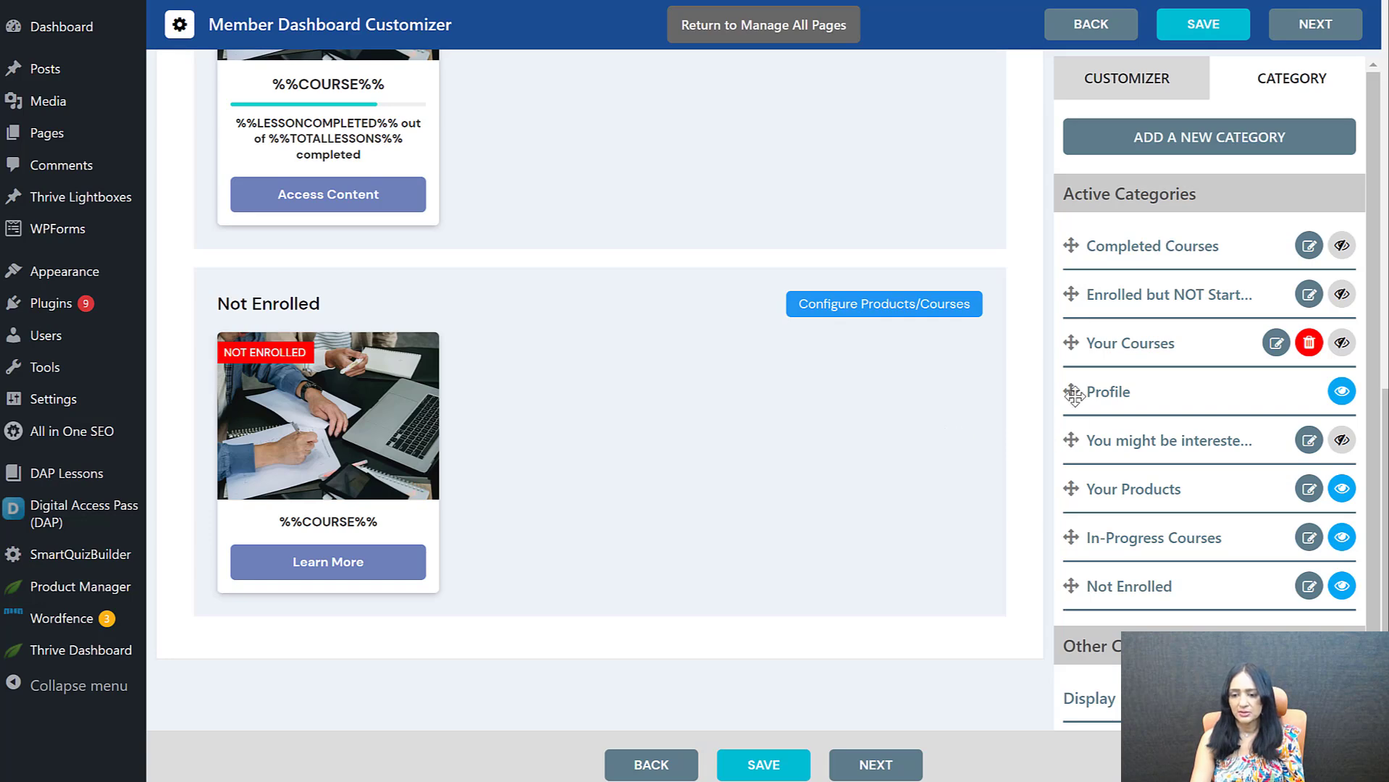
click(1341, 248)
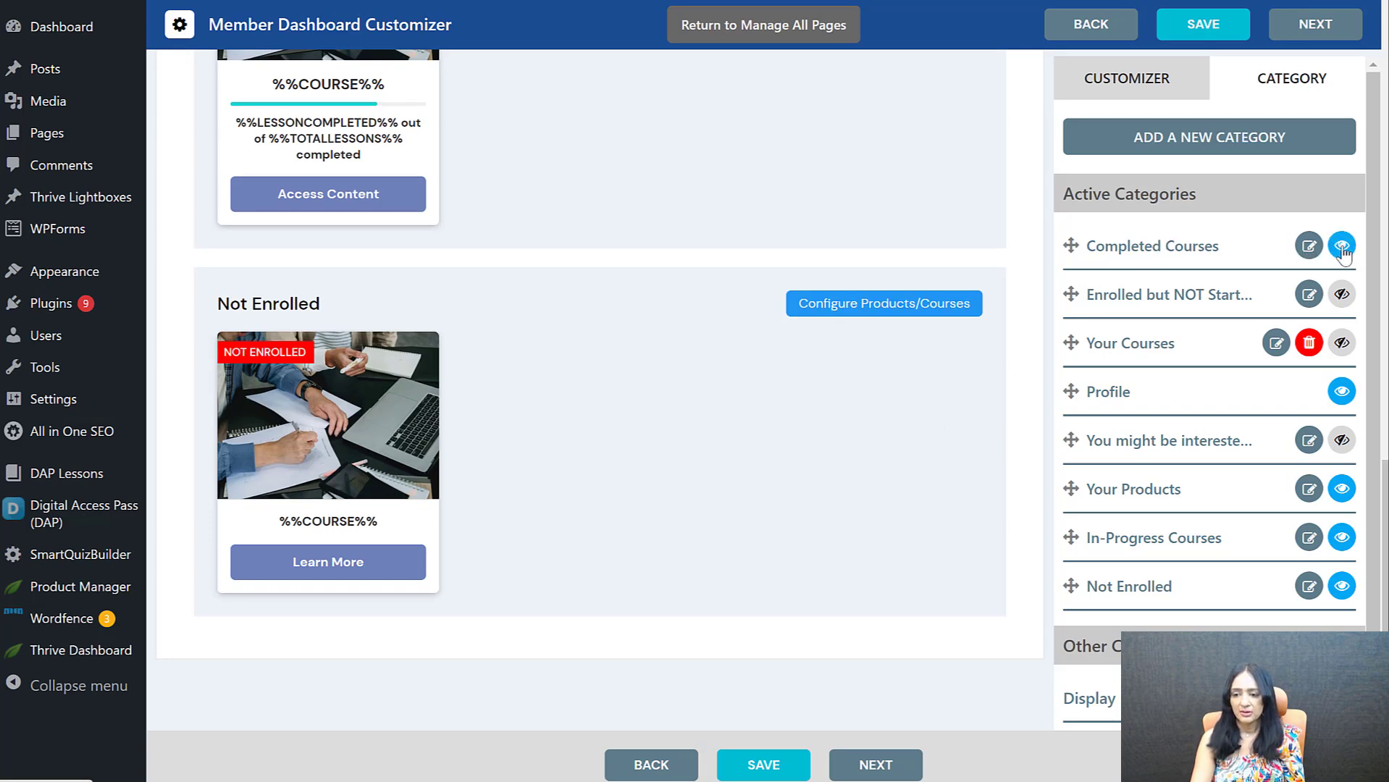
drag(681, 671, 682, 549)
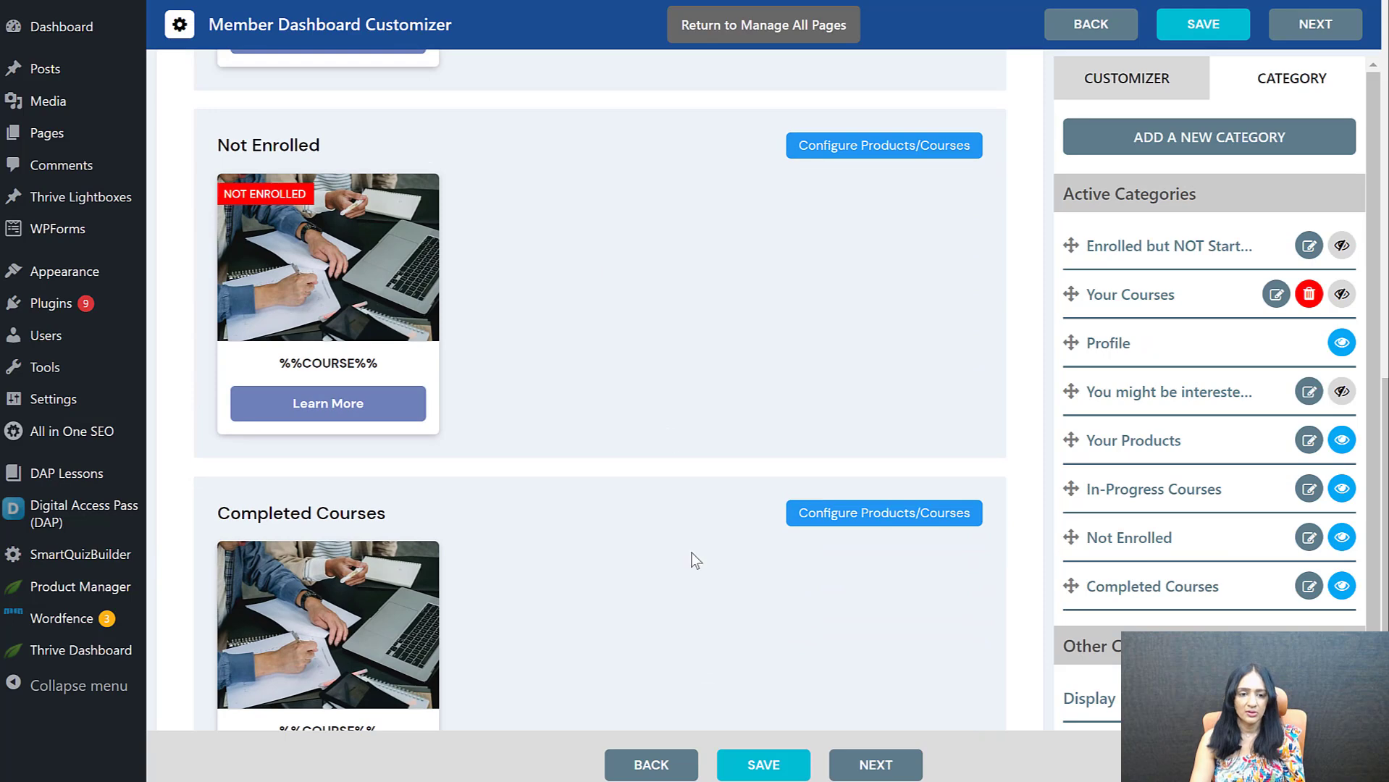
Show the Enrolled but NOT Started category on the dashboard and move its section directly below In-Progress Courses
scroll(688, 558, down, 3)
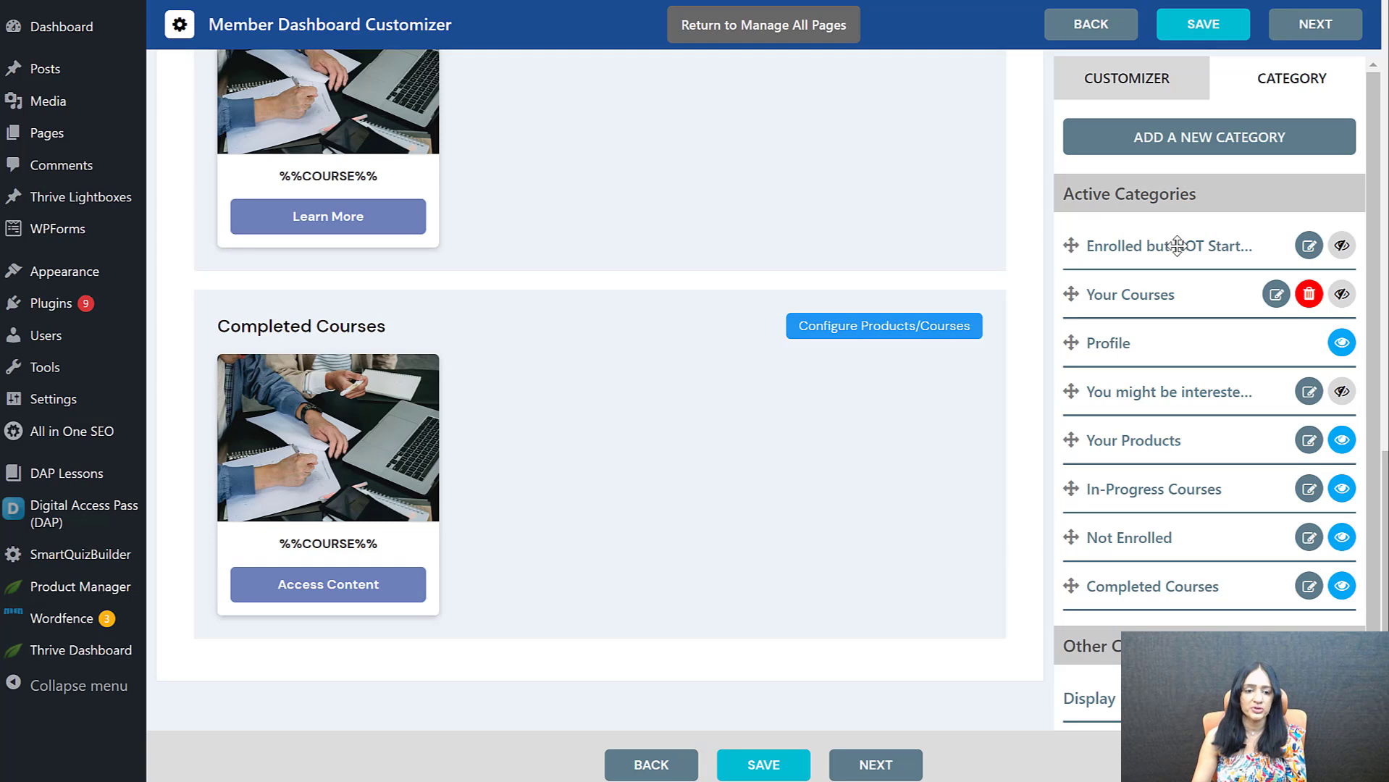
click(1341, 246)
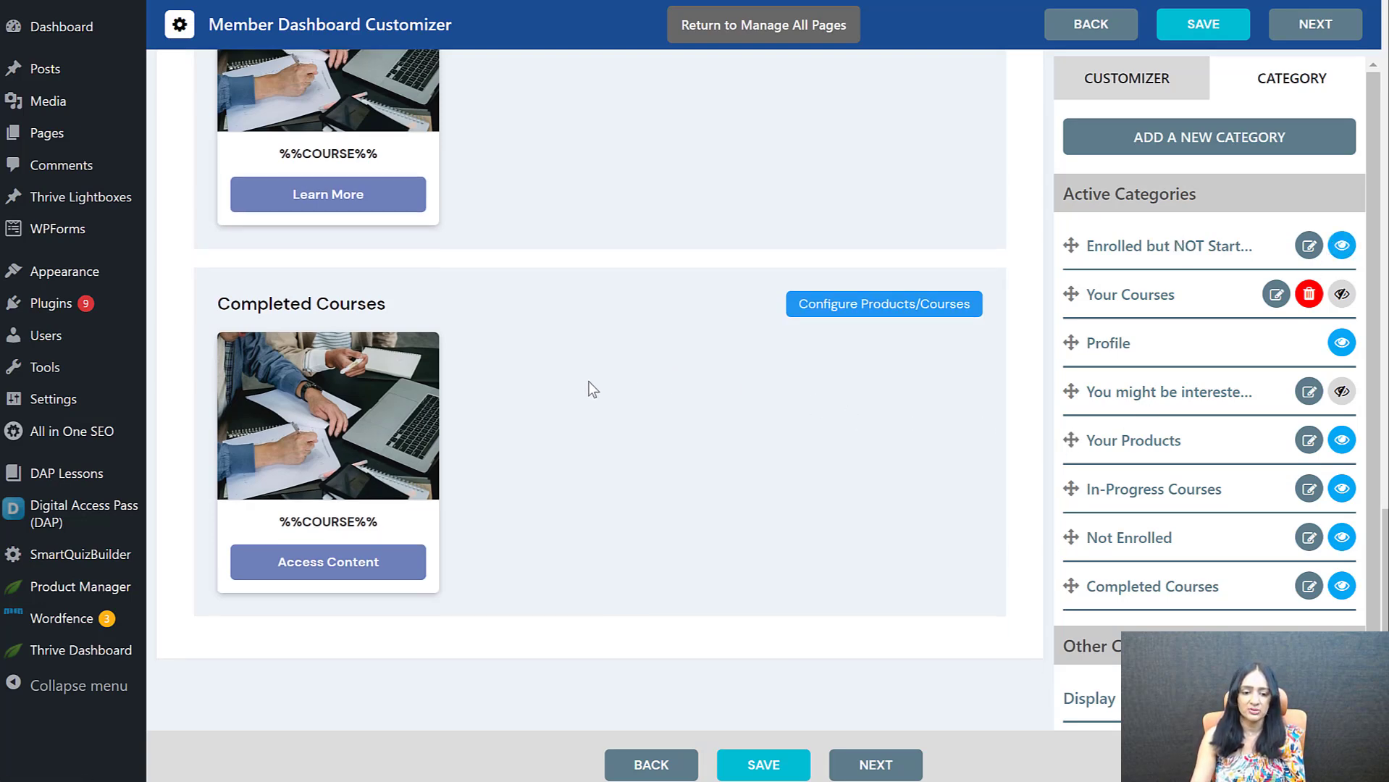
scroll(615, 357, up, 10)
scroll(620, 316, up, 5)
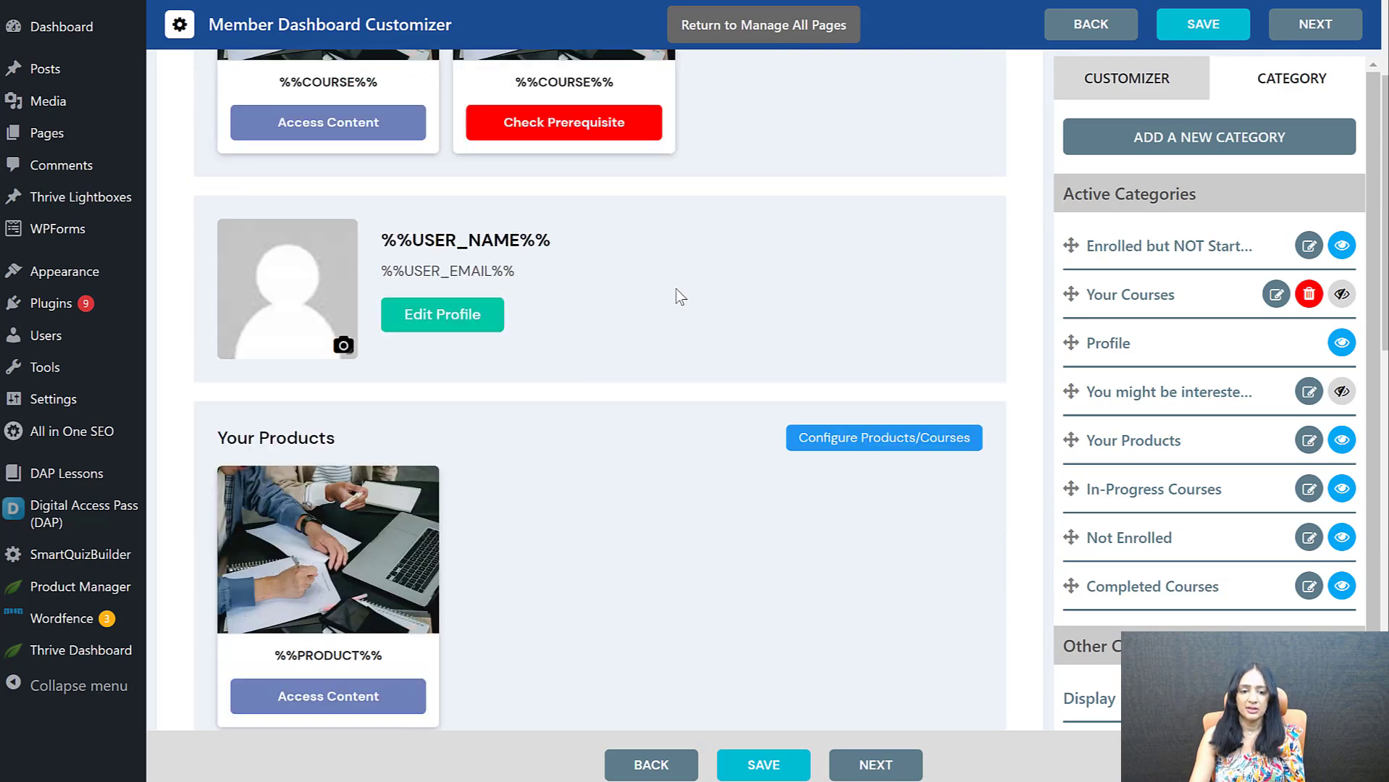
scroll(862, 308, up, 4)
drag(862, 307, 840, 635)
Review the order and course cards of the dashboard preview's sections, from the profile down to Completed Courses
scroll(767, 578, down, 4)
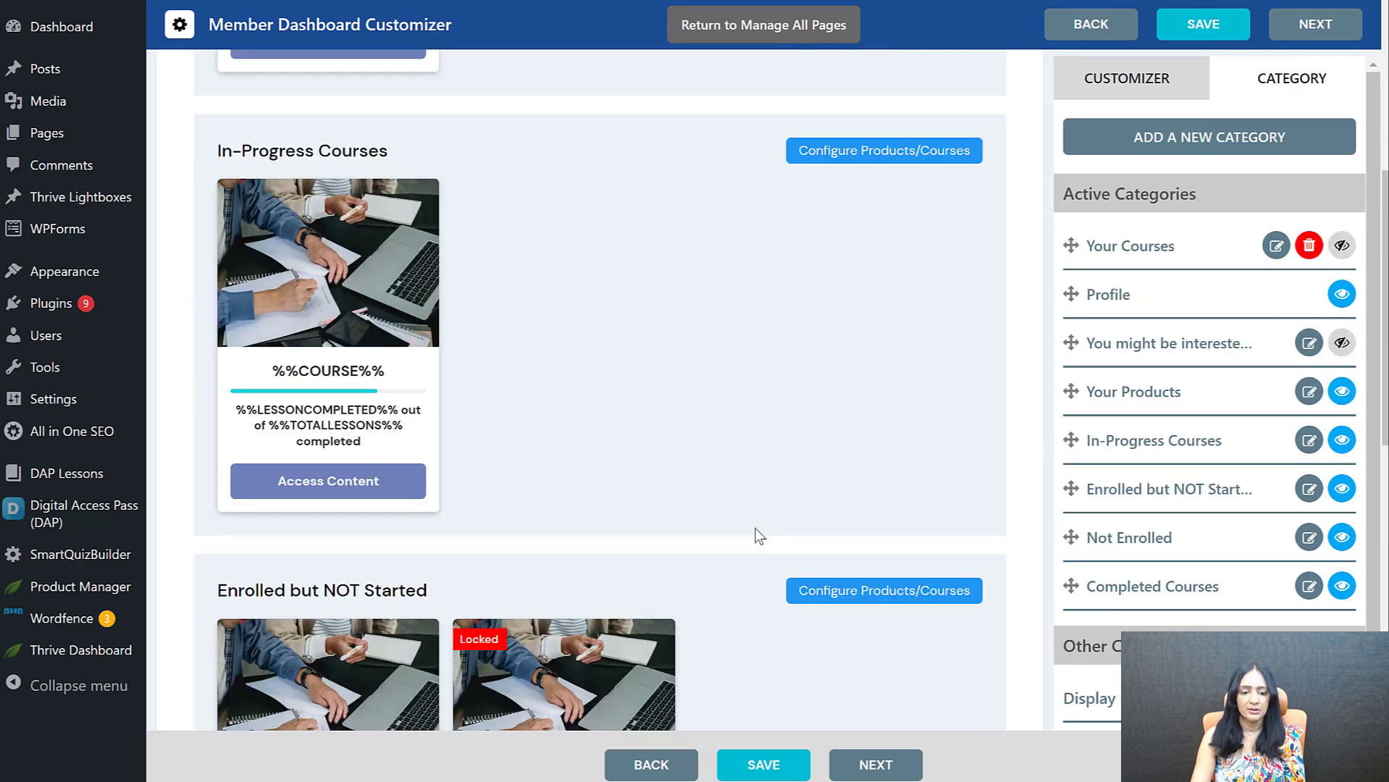
scroll(761, 539, up, 8)
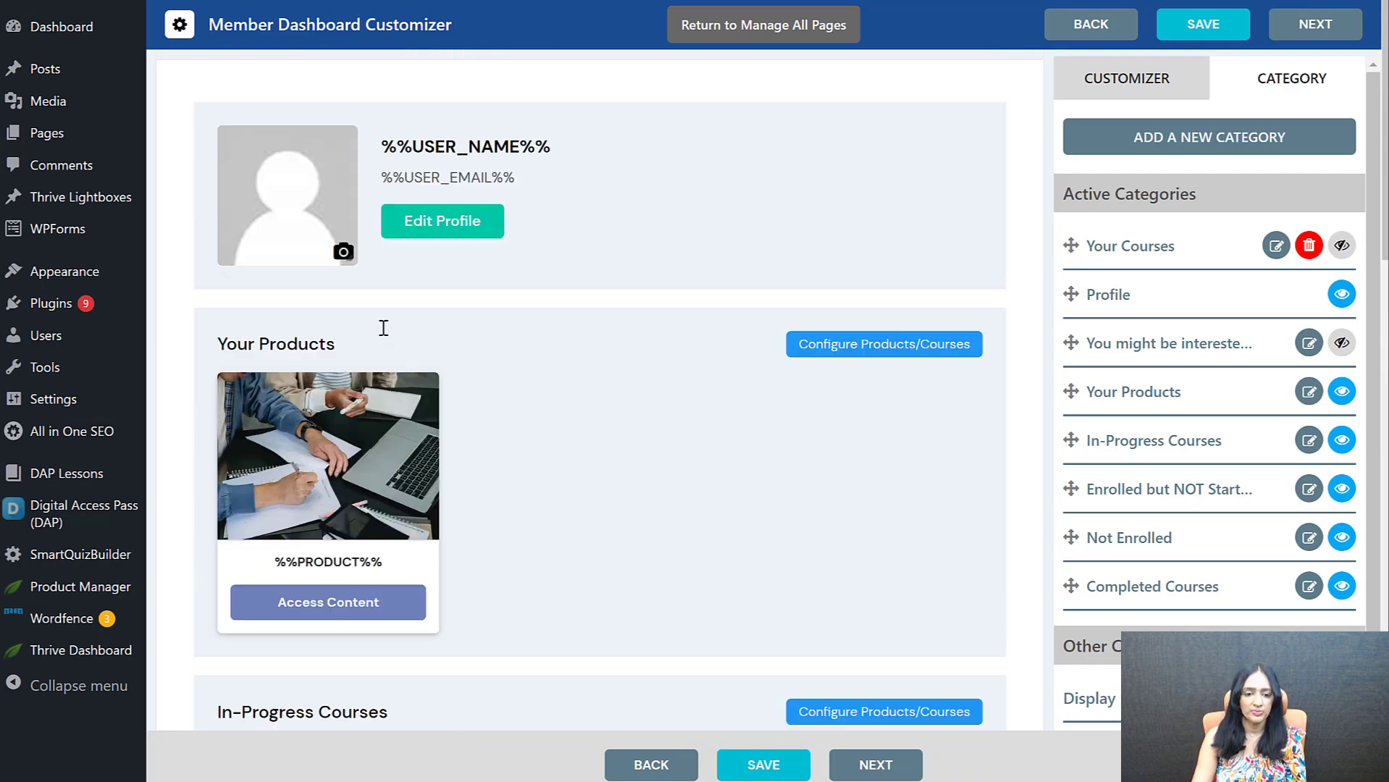
scroll(559, 431, down, 4)
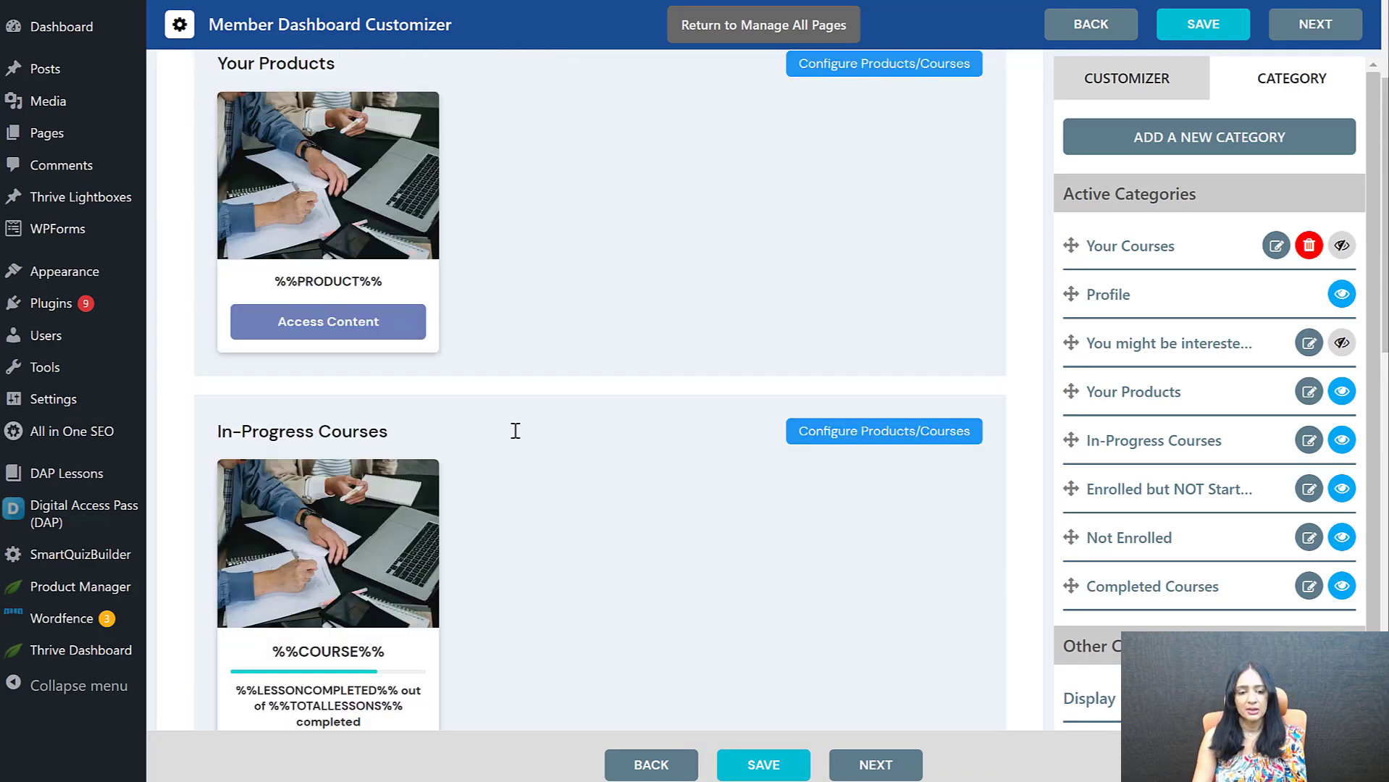
scroll(404, 430, down, 5)
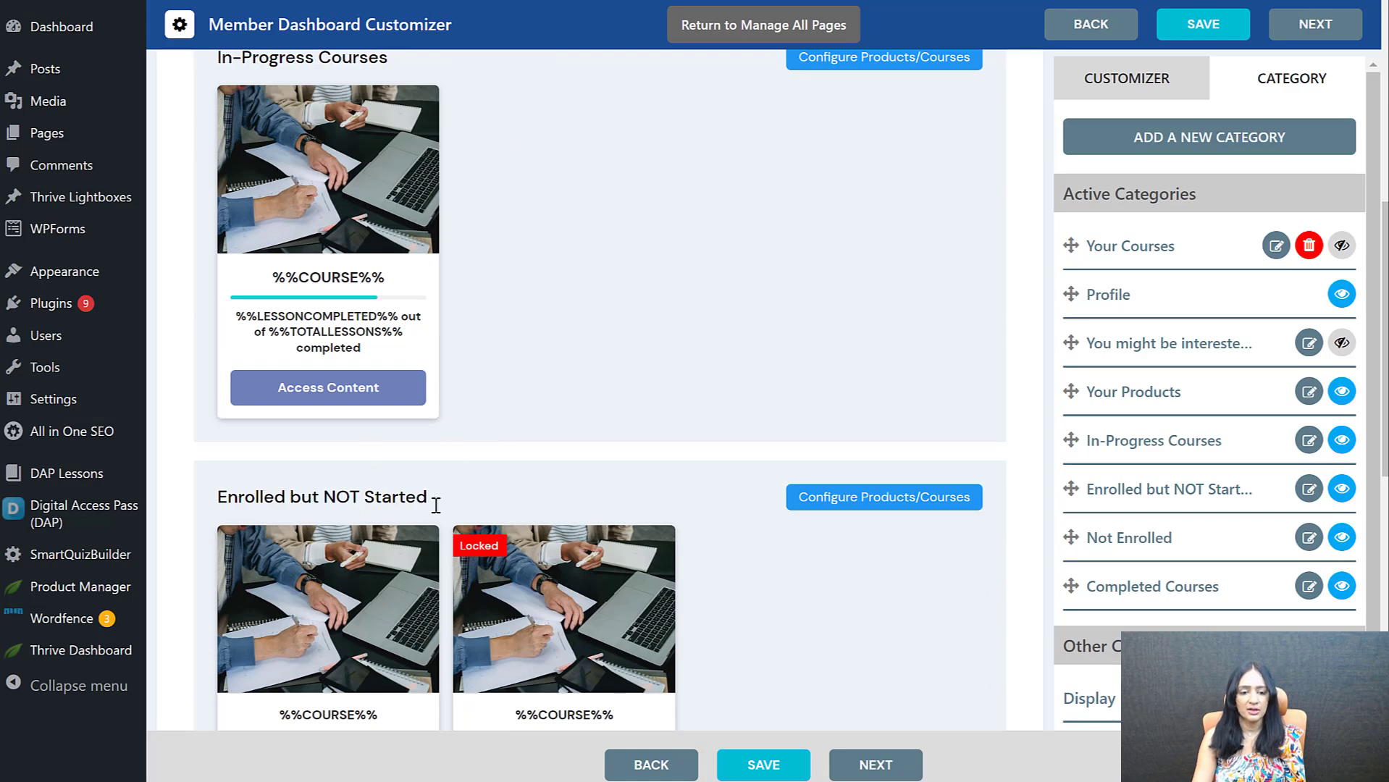
scroll(635, 394, down, 1)
scroll(804, 427, down, 6)
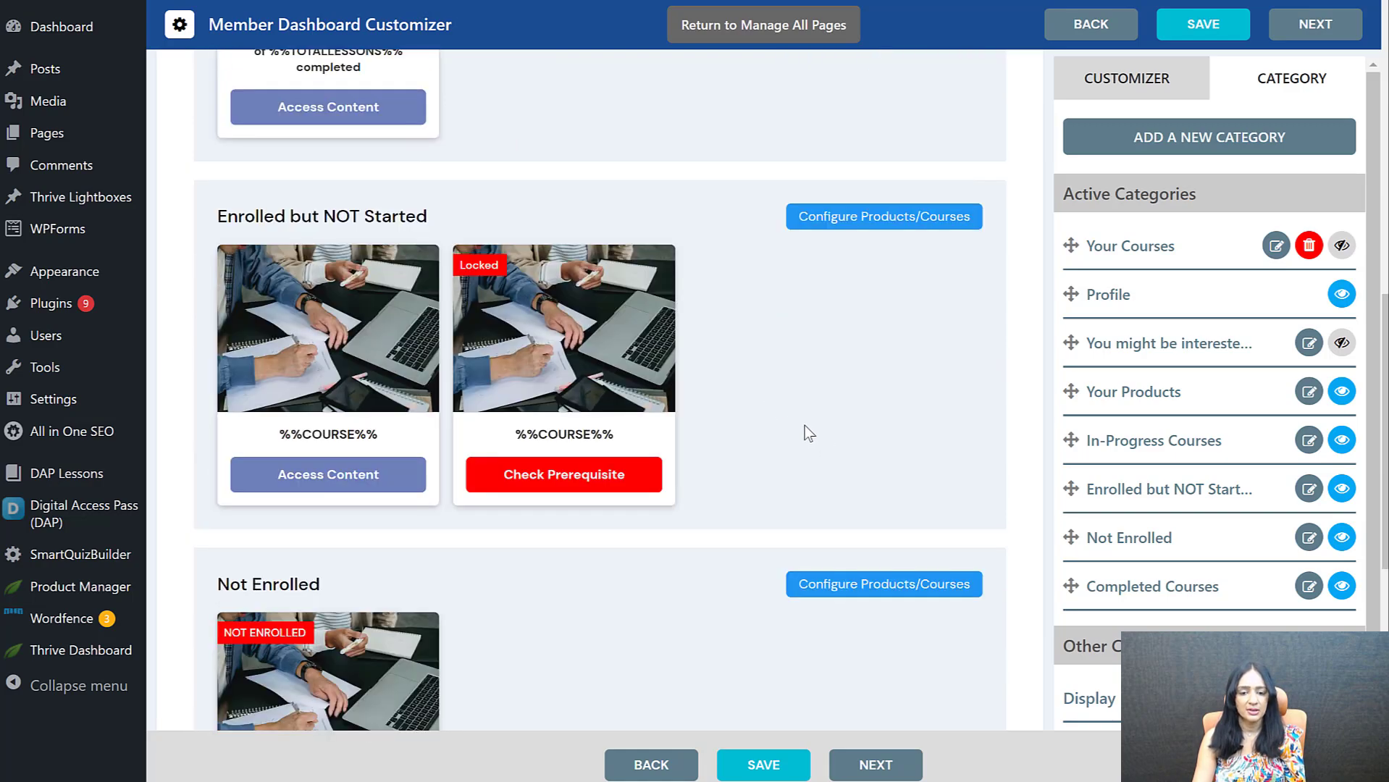
scroll(549, 444, down, 3)
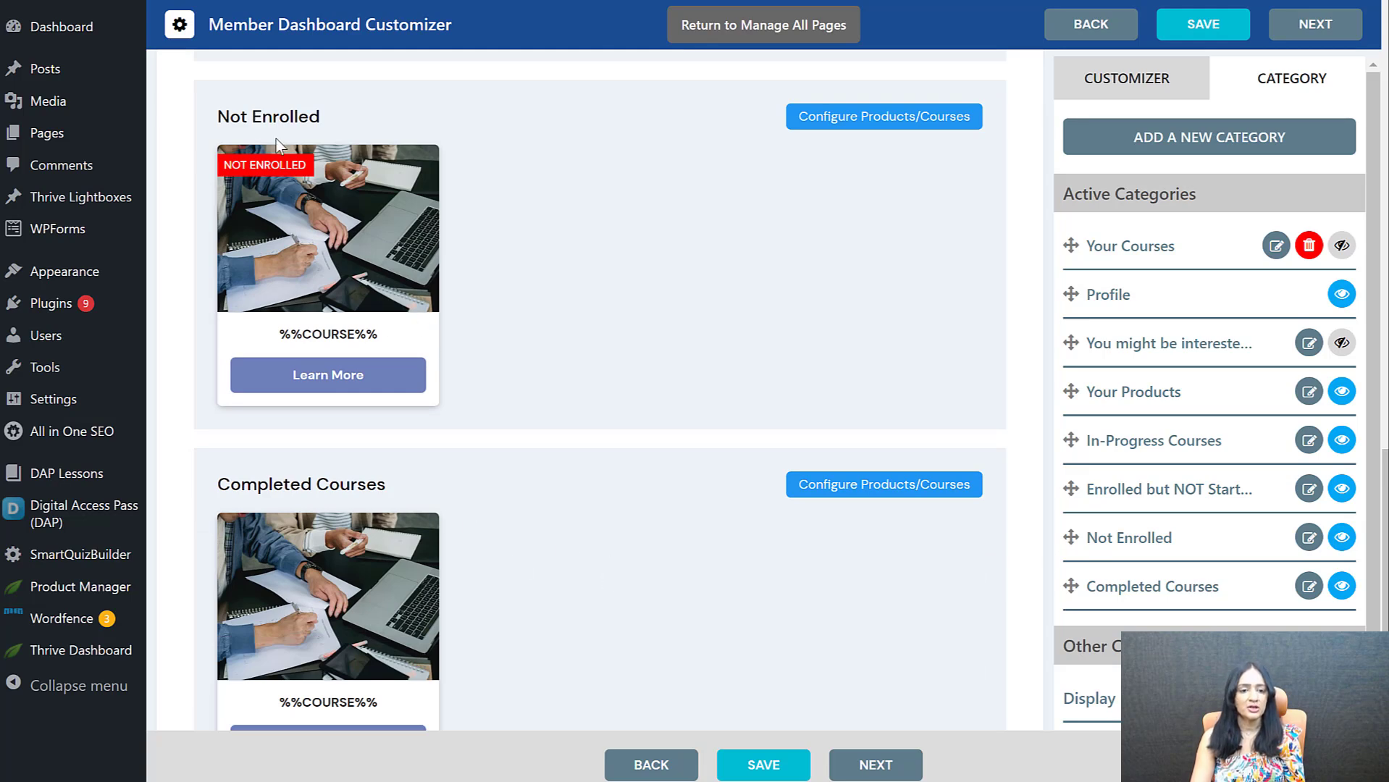
Change the Not Enrolled section's heading to "You might be interested in these courses..."
scroll(474, 287, up, 4)
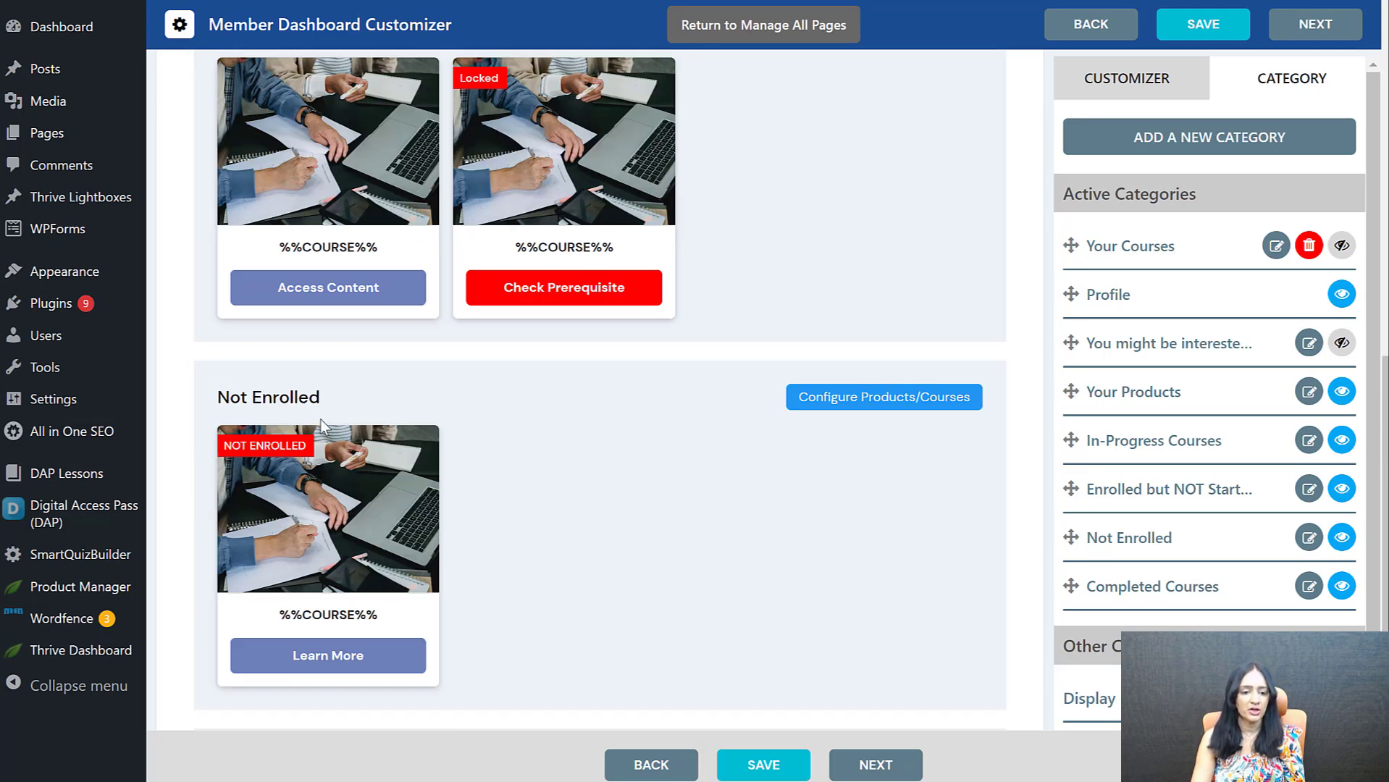
click(375, 397)
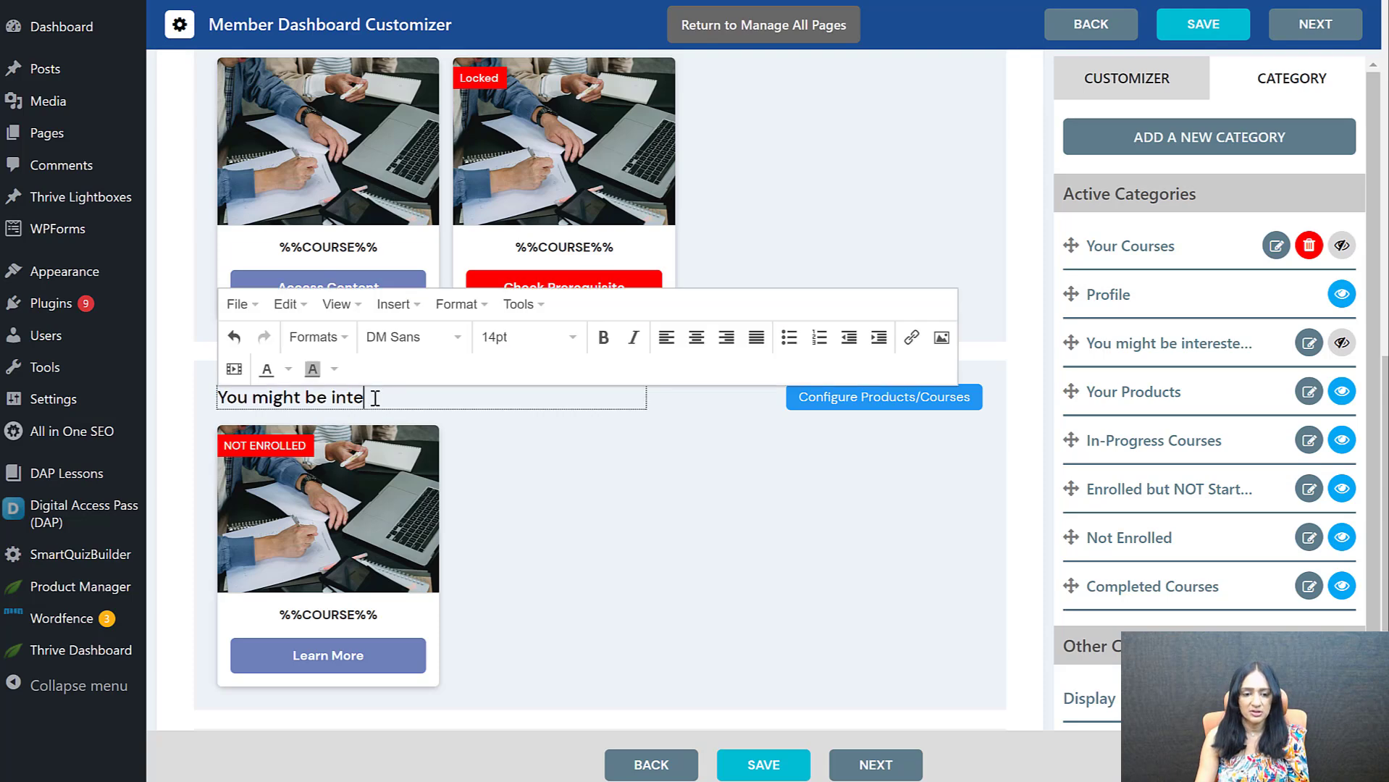
text(rested i)
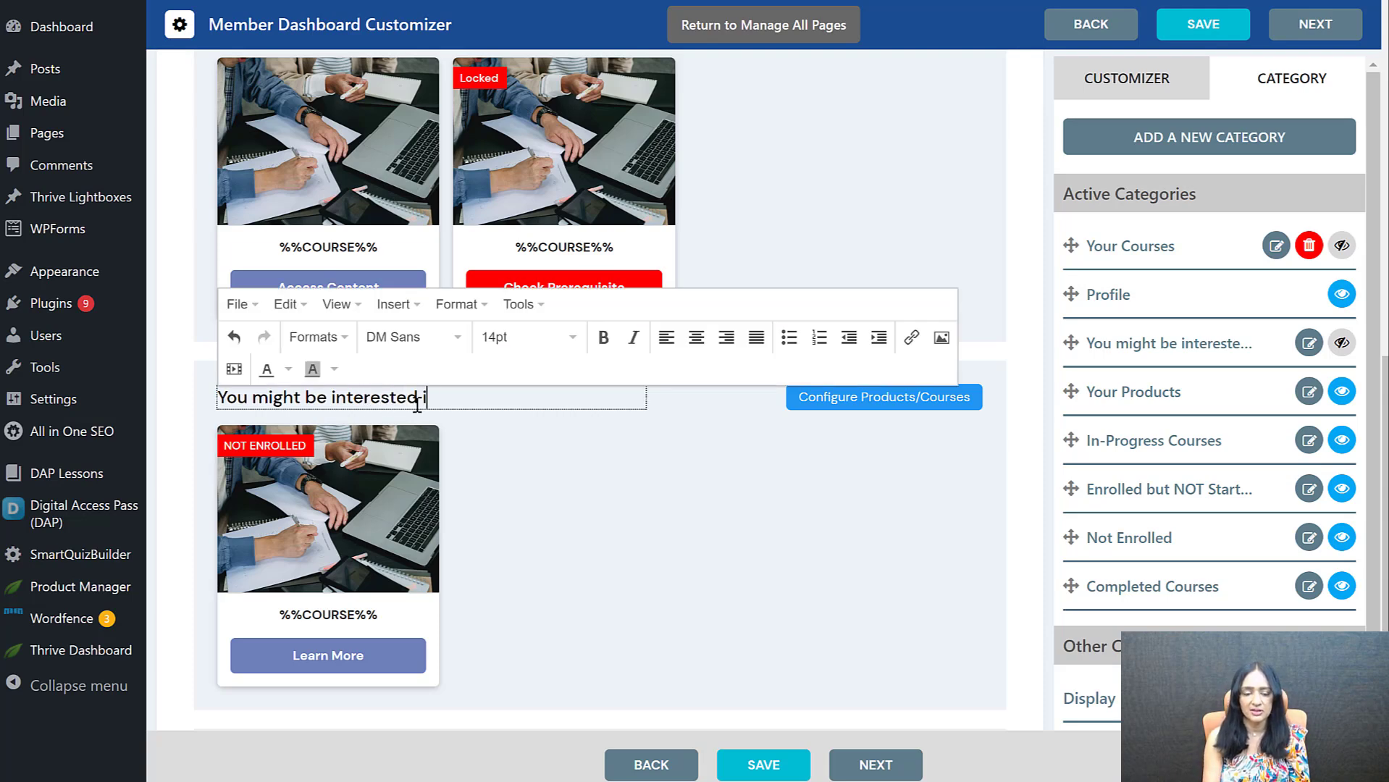
text(n these co)
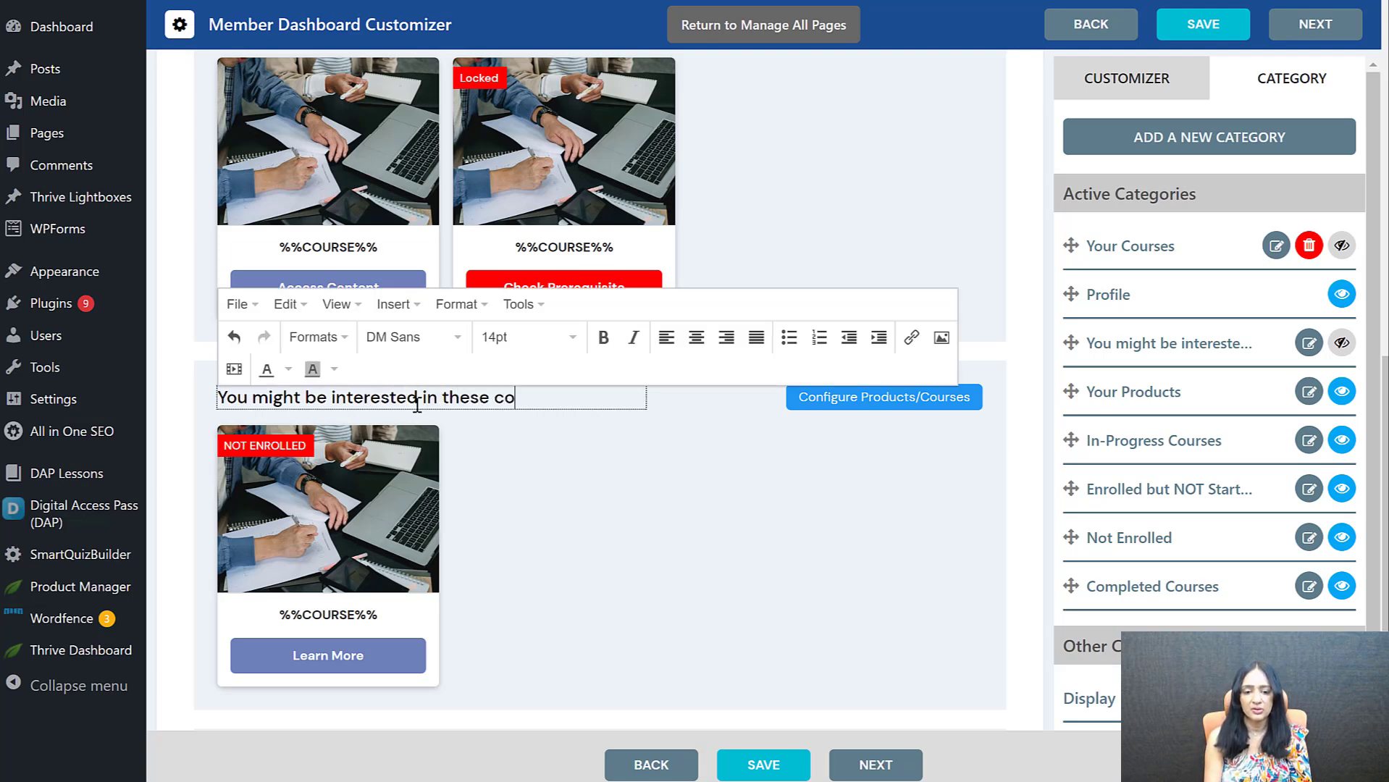
text(urses...)
click(884, 437)
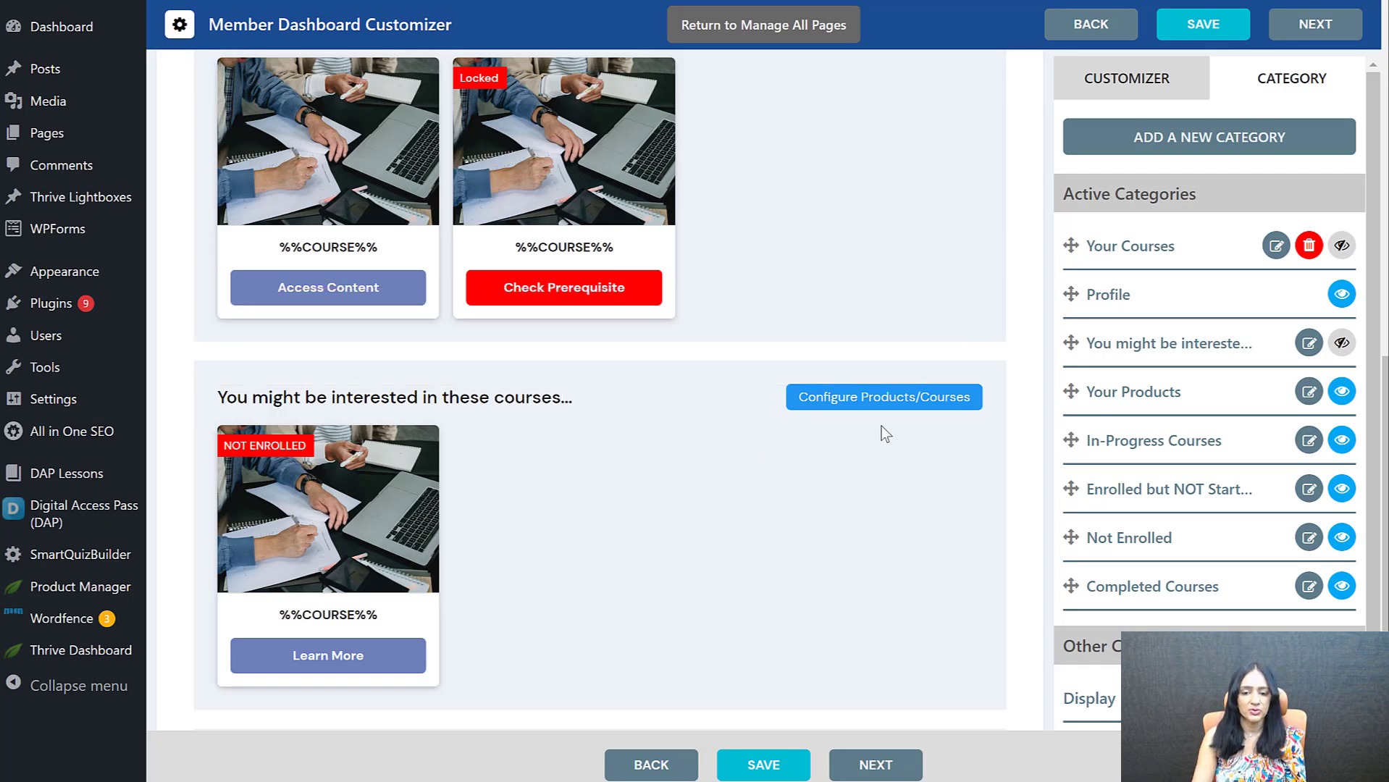
Configure the "You might be interested in these courses..." section to display Course 1 and Course 2, and save it
click(888, 402)
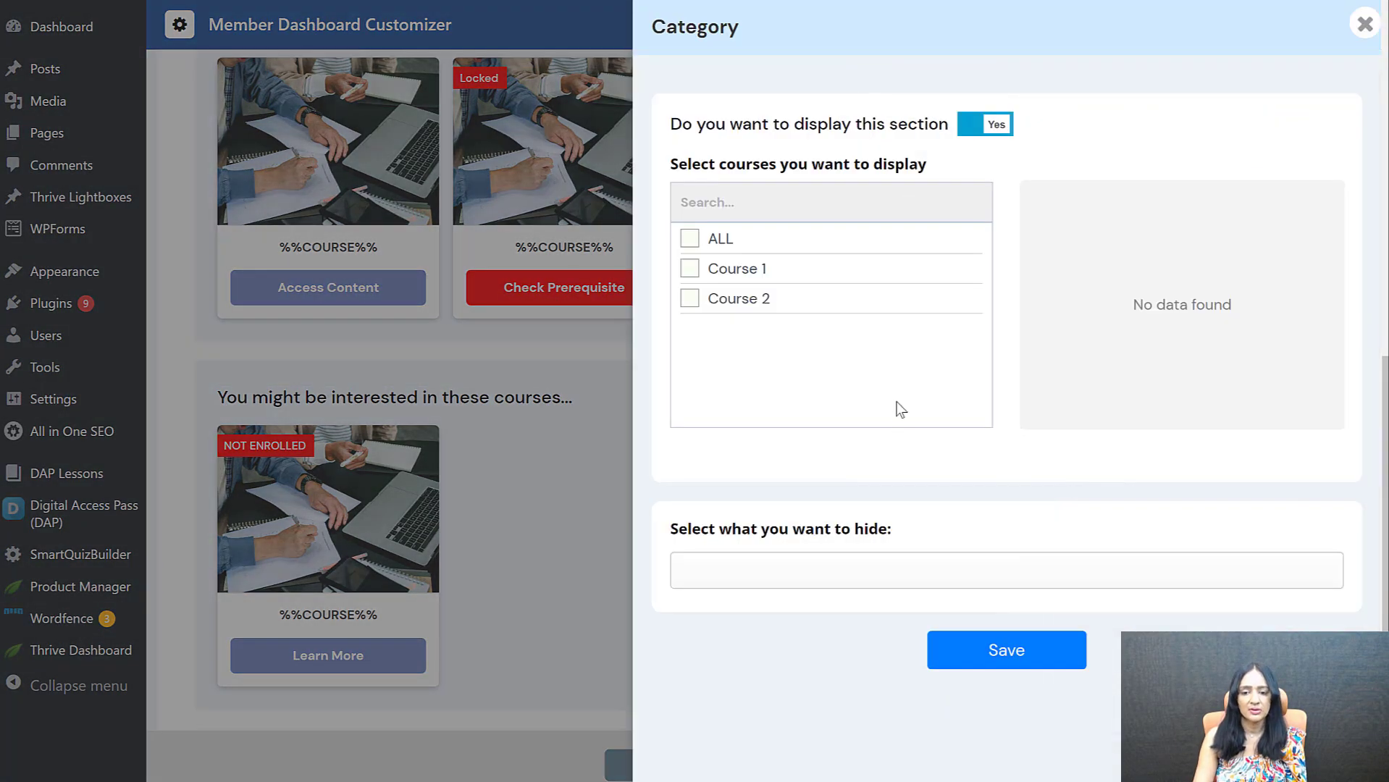
click(690, 270)
click(690, 299)
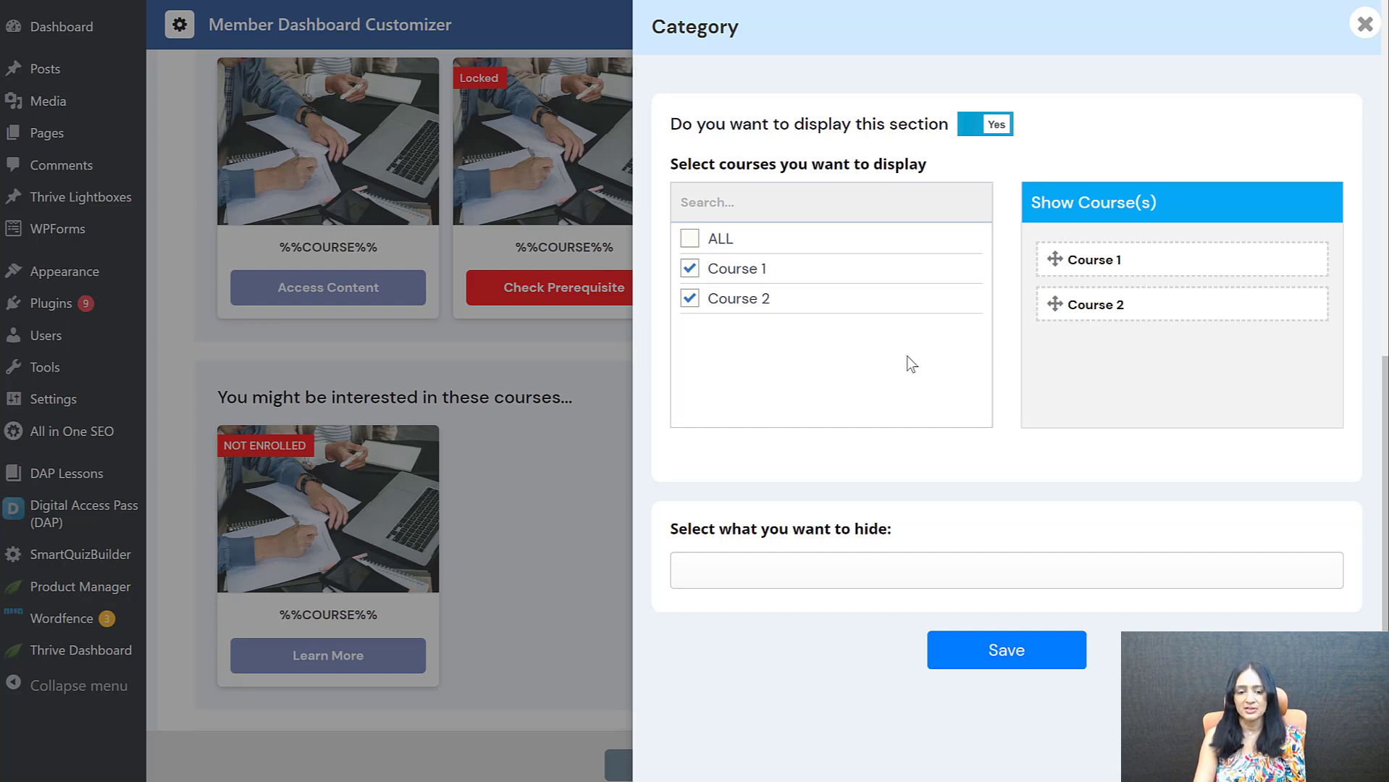
click(1006, 650)
click(693, 471)
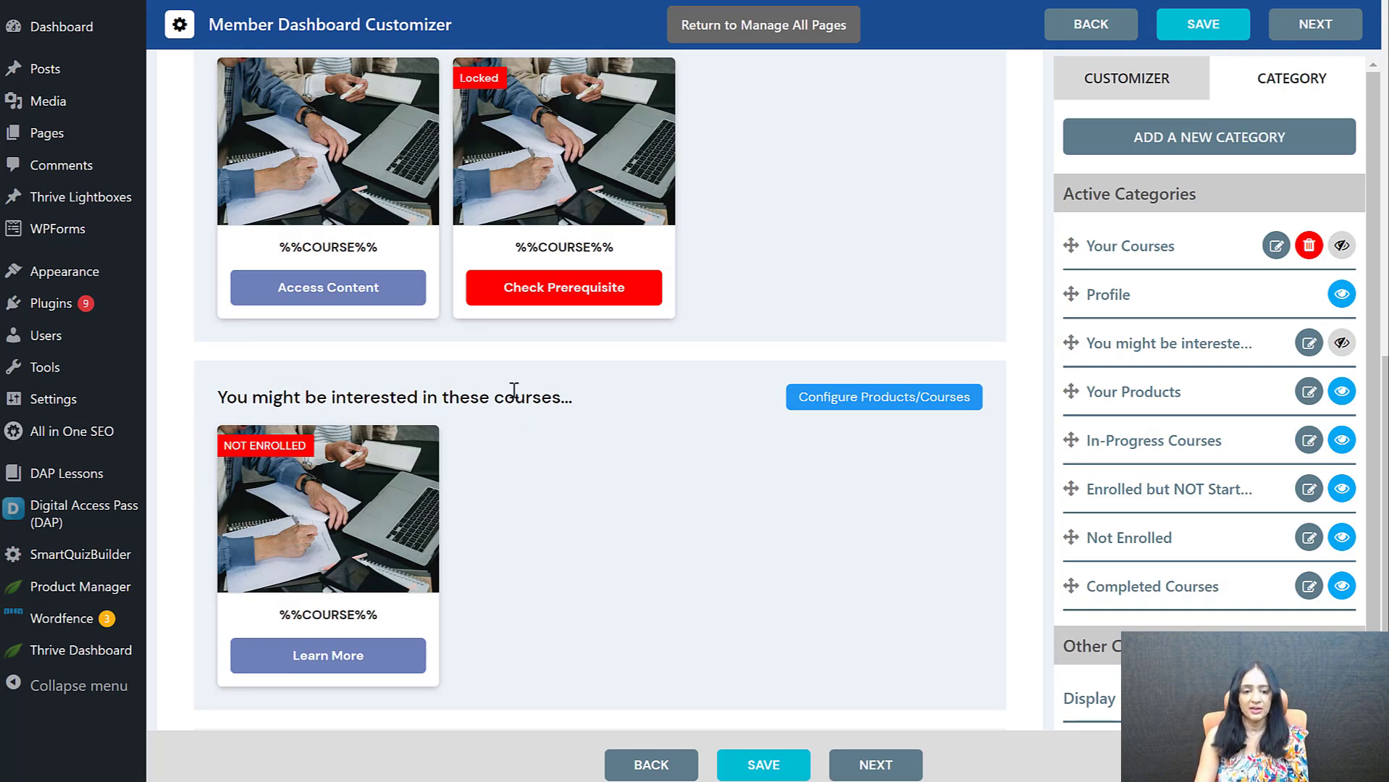
Configure the Completed Courses section to display ALL courses and save it
scroll(363, 366, up, 1)
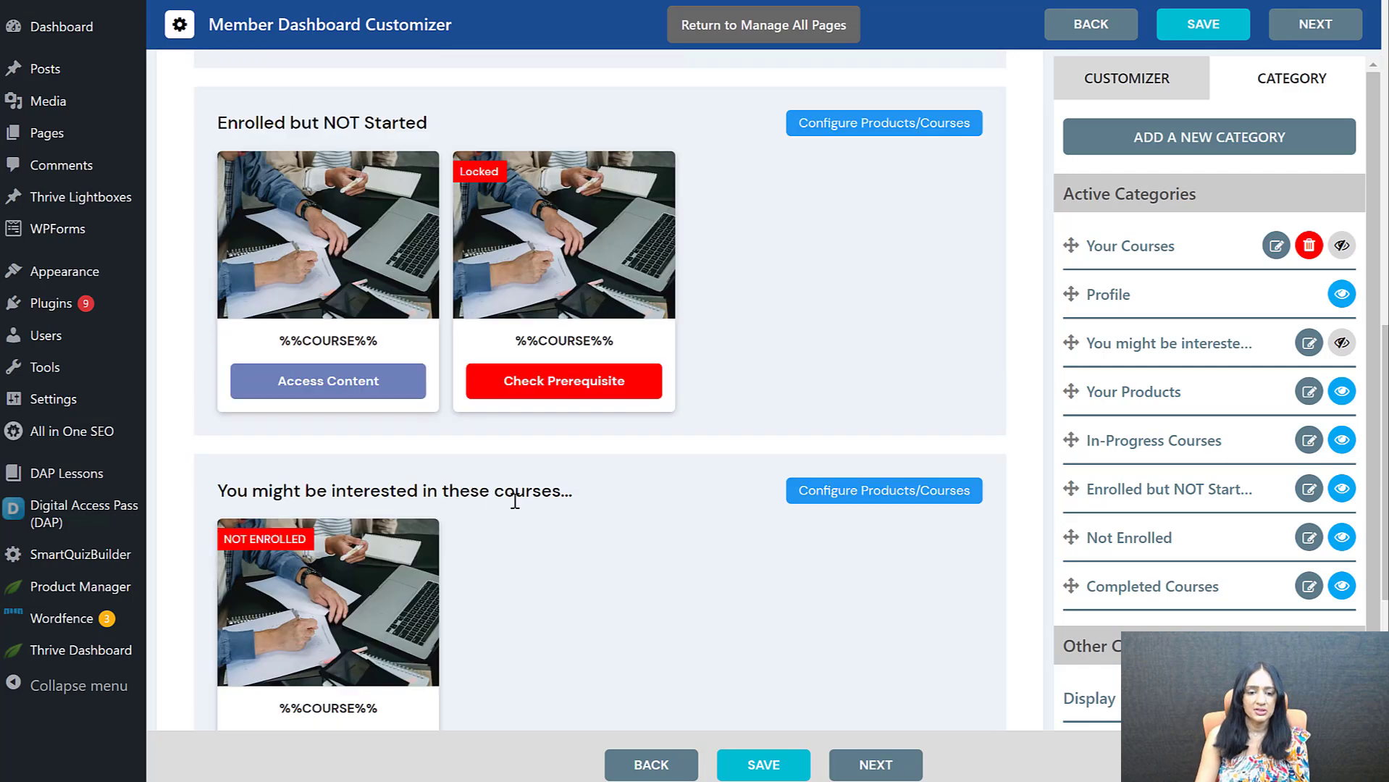
scroll(524, 403, down, 2)
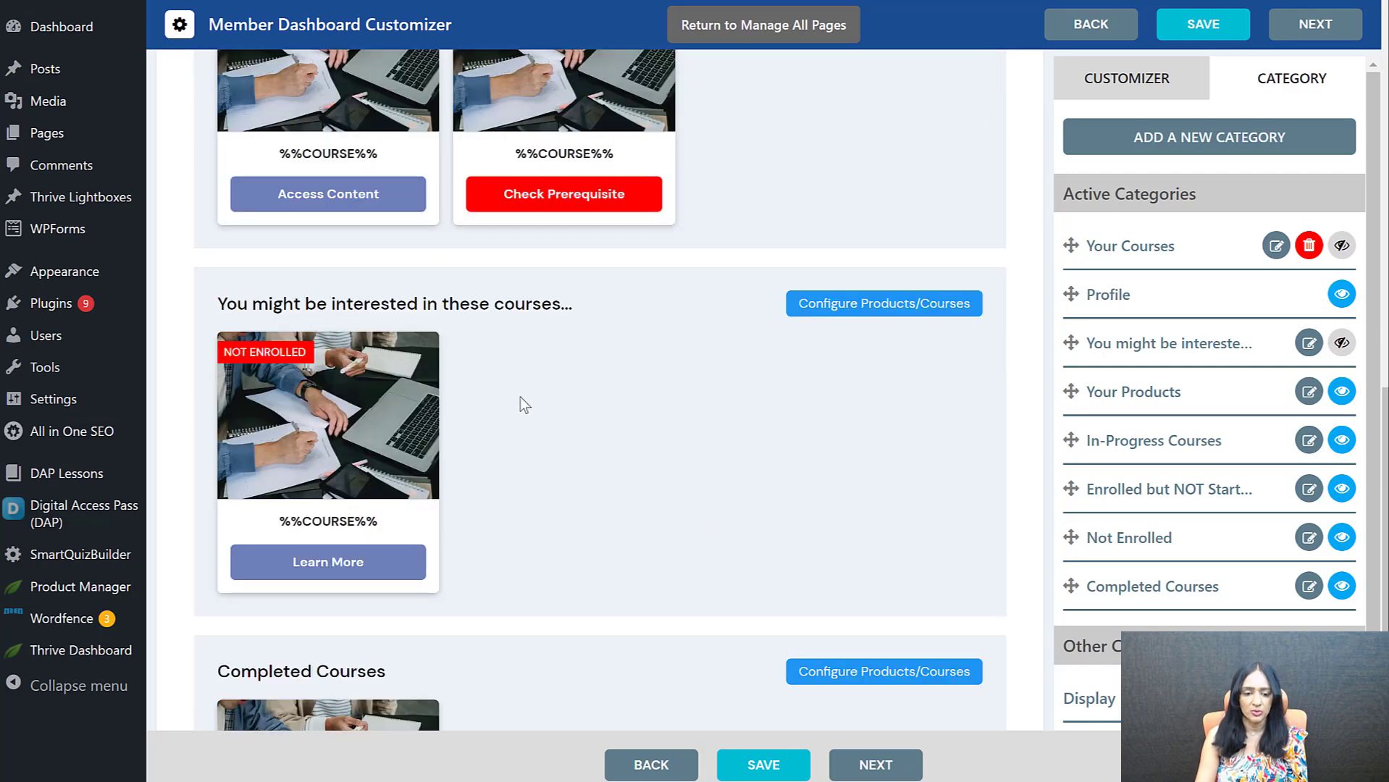
scroll(520, 397, down, 2)
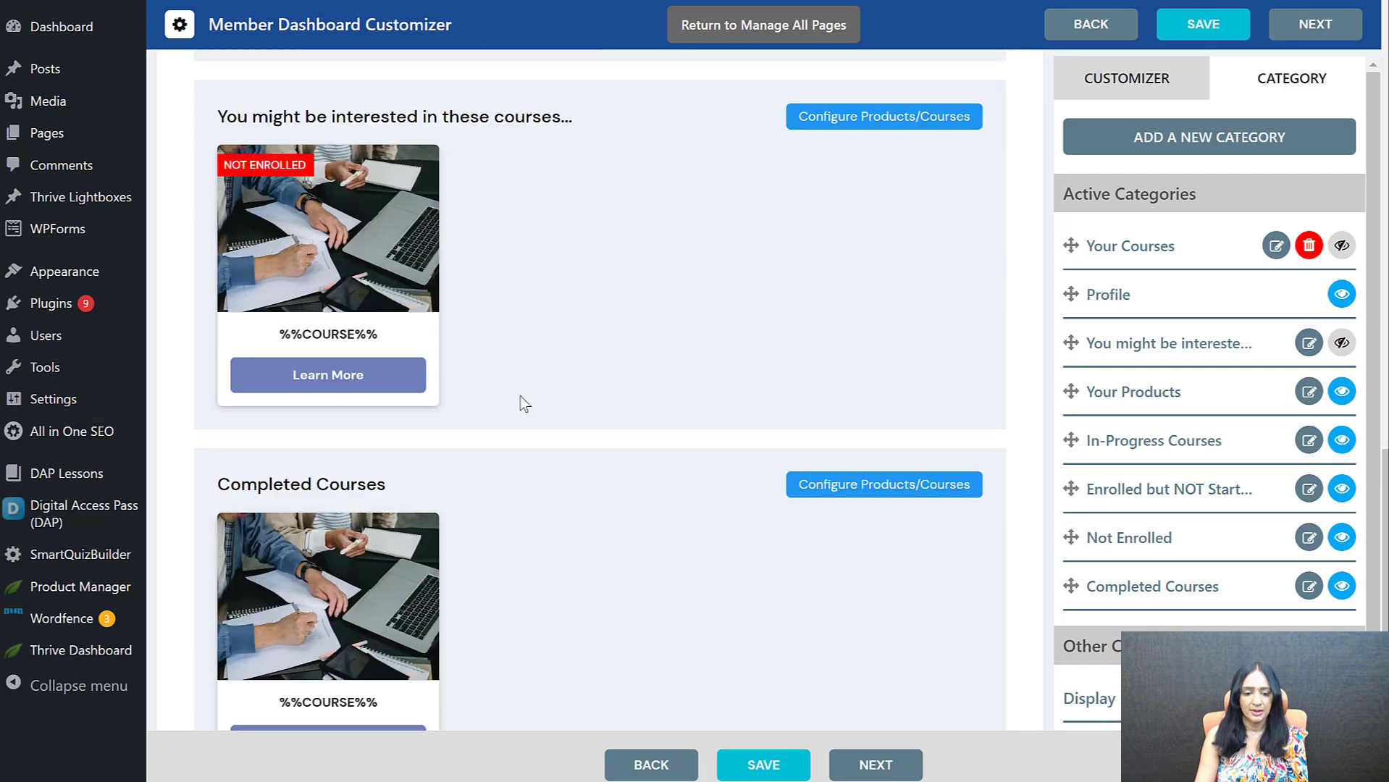
click(850, 498)
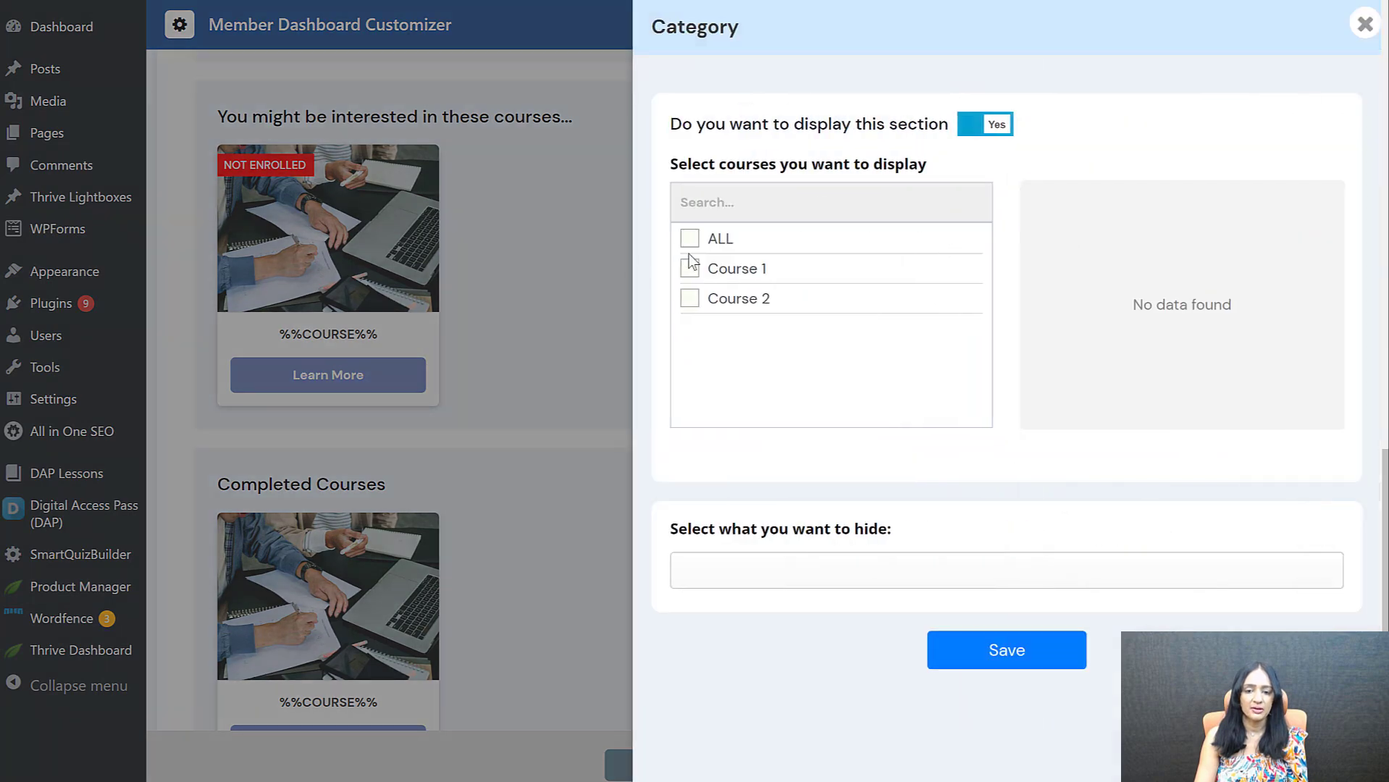
click(690, 243)
click(1038, 654)
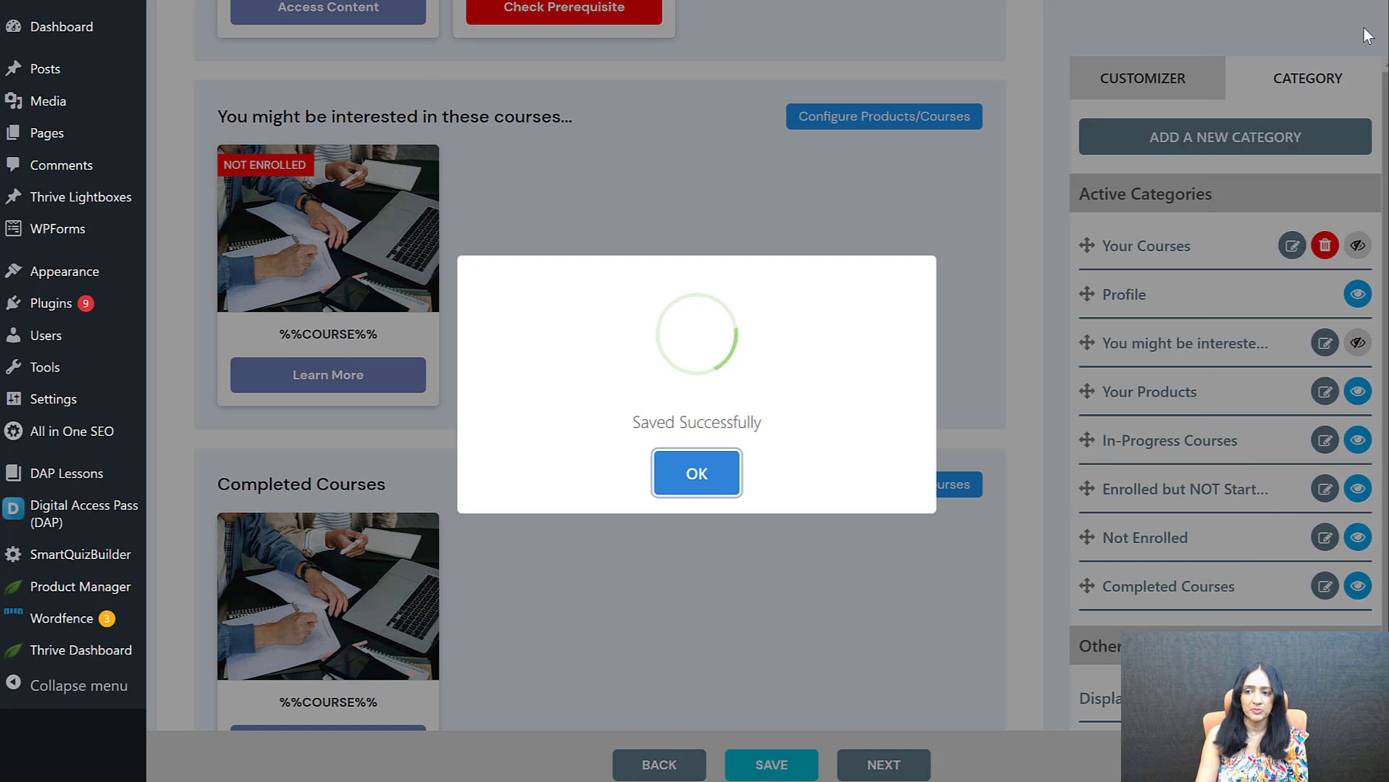
click(706, 476)
Look back through the dashboard preview's course sections up to the profile section
scroll(536, 518, up, 3)
scroll(497, 491, up, 15)
scroll(500, 464, down, 12)
scroll(503, 452, up, 9)
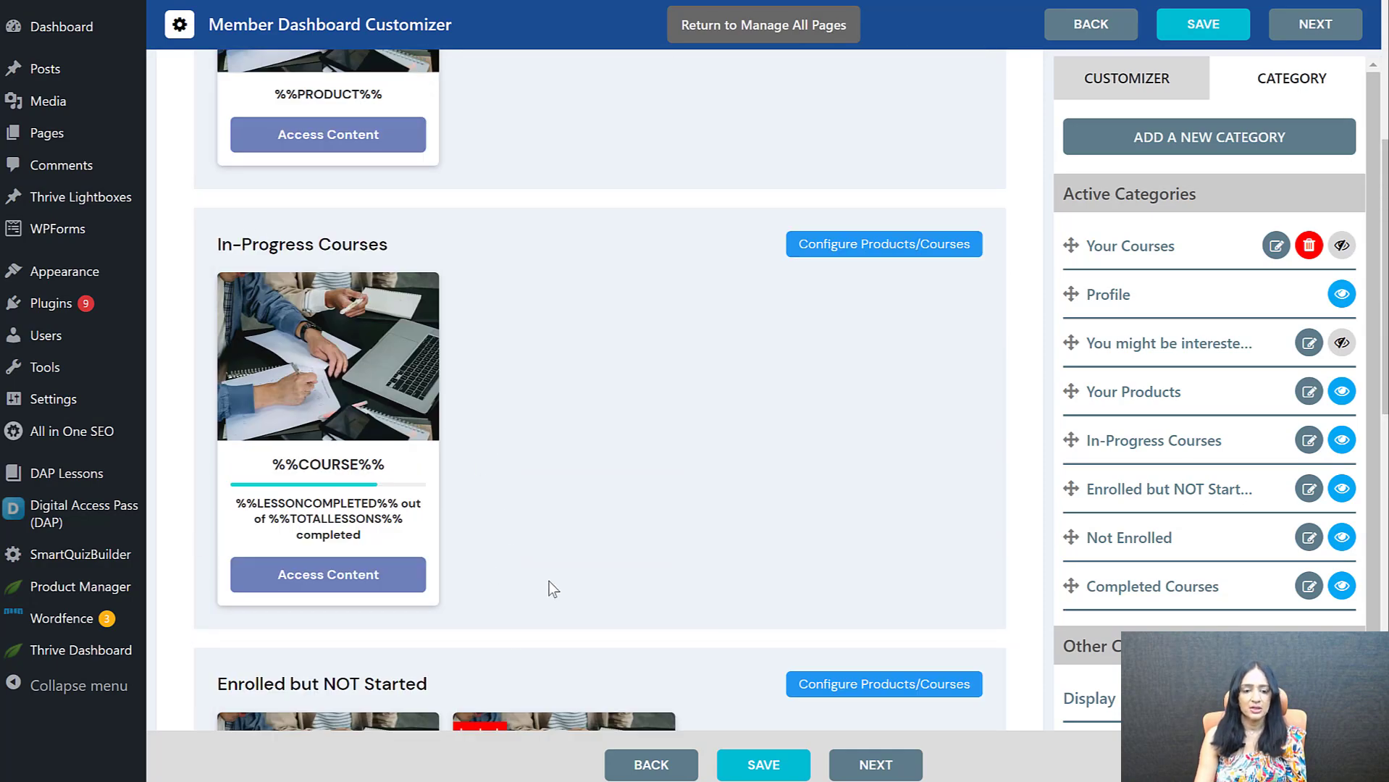
scroll(576, 377, down, 5)
scroll(566, 466, up, 5)
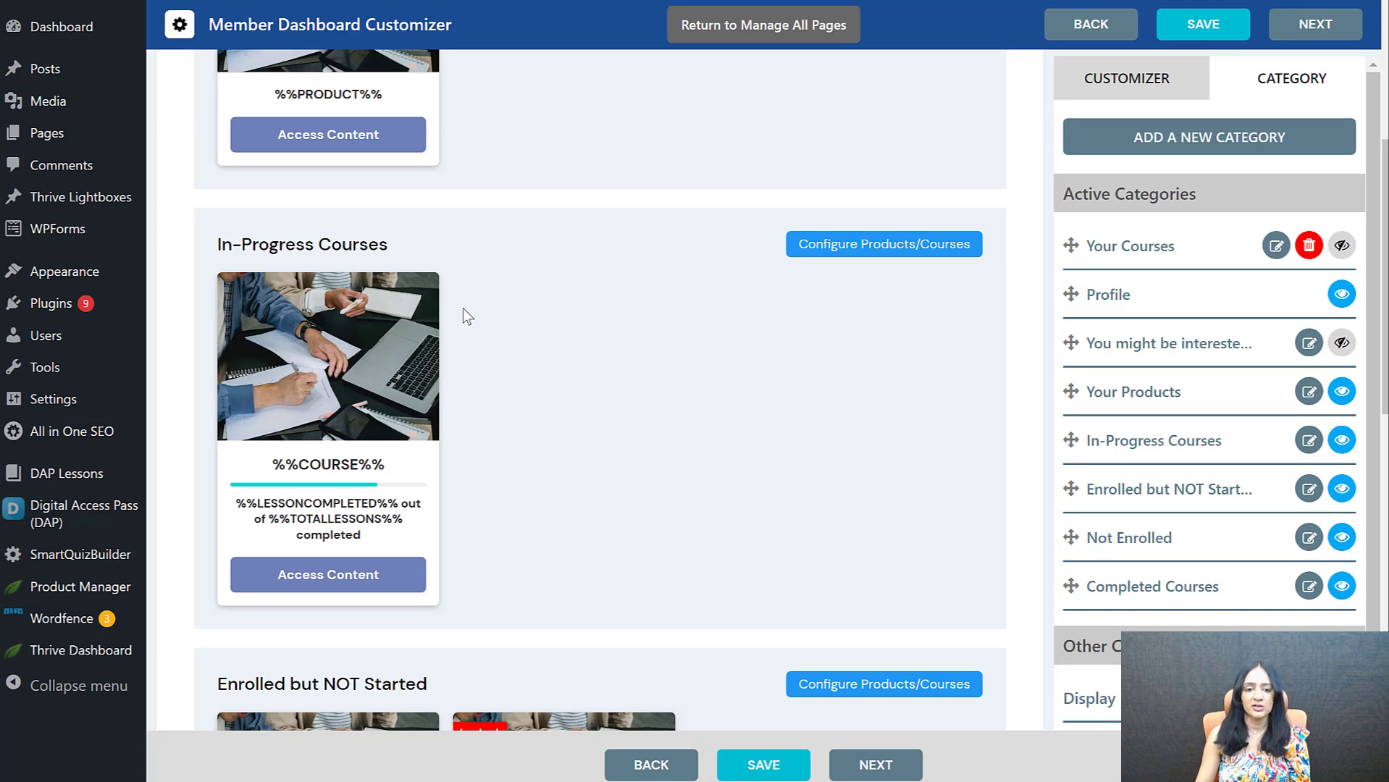
scroll(677, 482, up, 5)
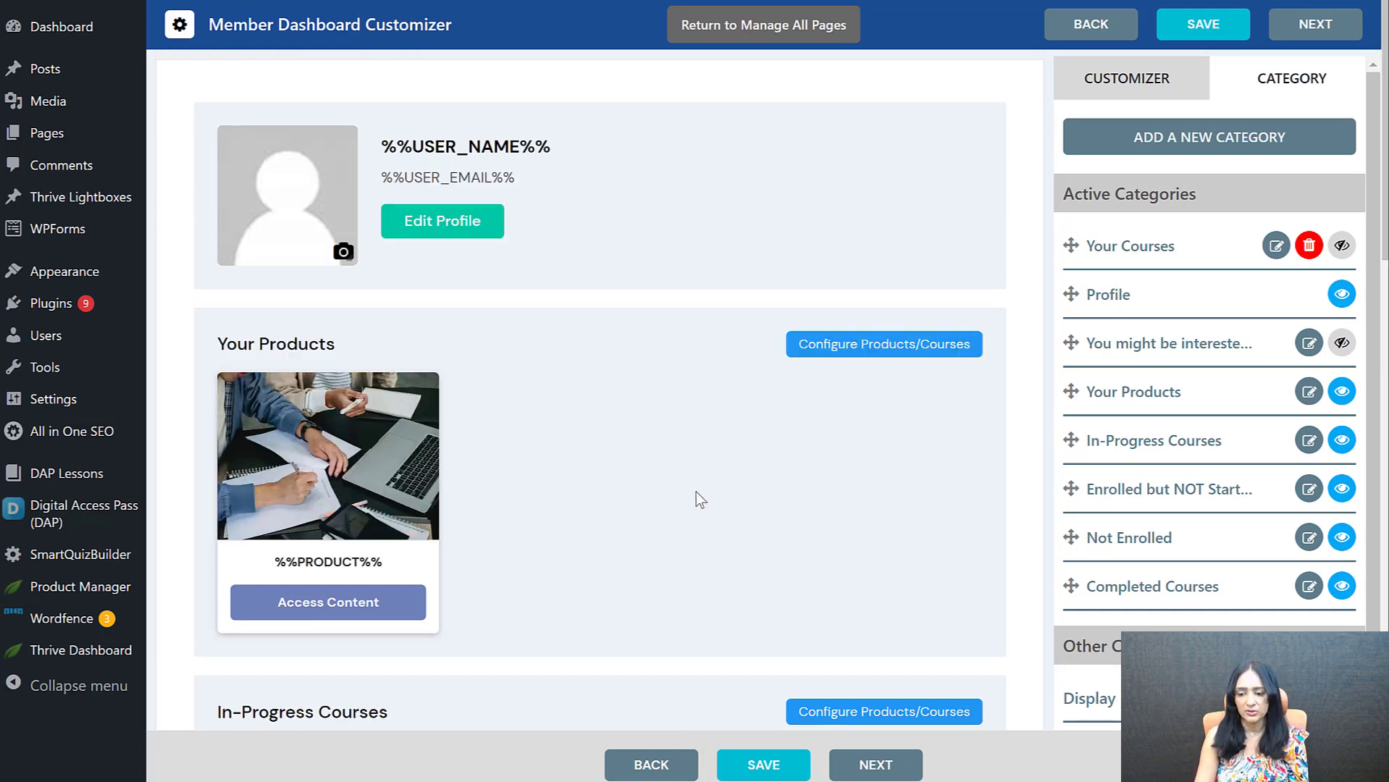
Reorder the course categories as In-Progress Courses, Enrolled but NOT Started, Completed Courses, Not Enrolled, and save the dashboard
drag(1070, 586, 1072, 438)
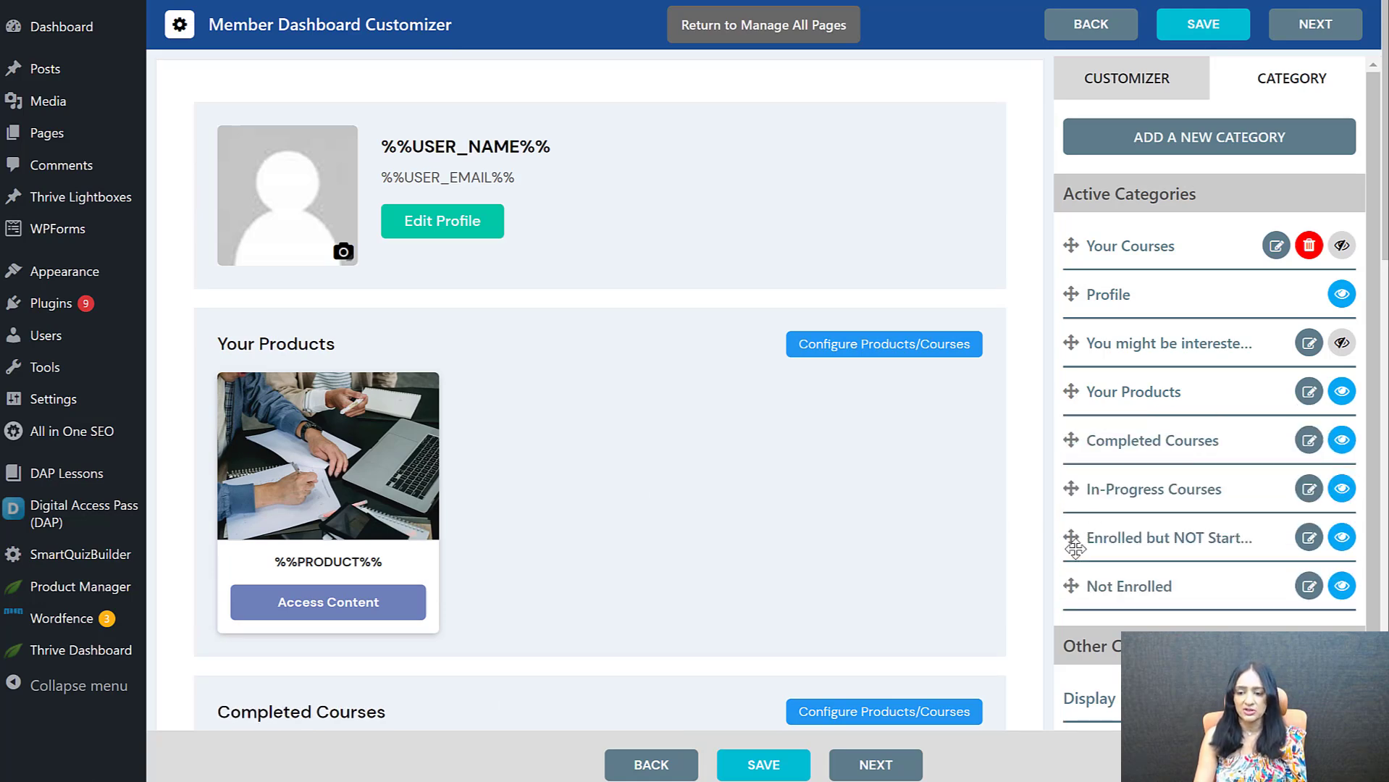
drag(1072, 491, 1072, 438)
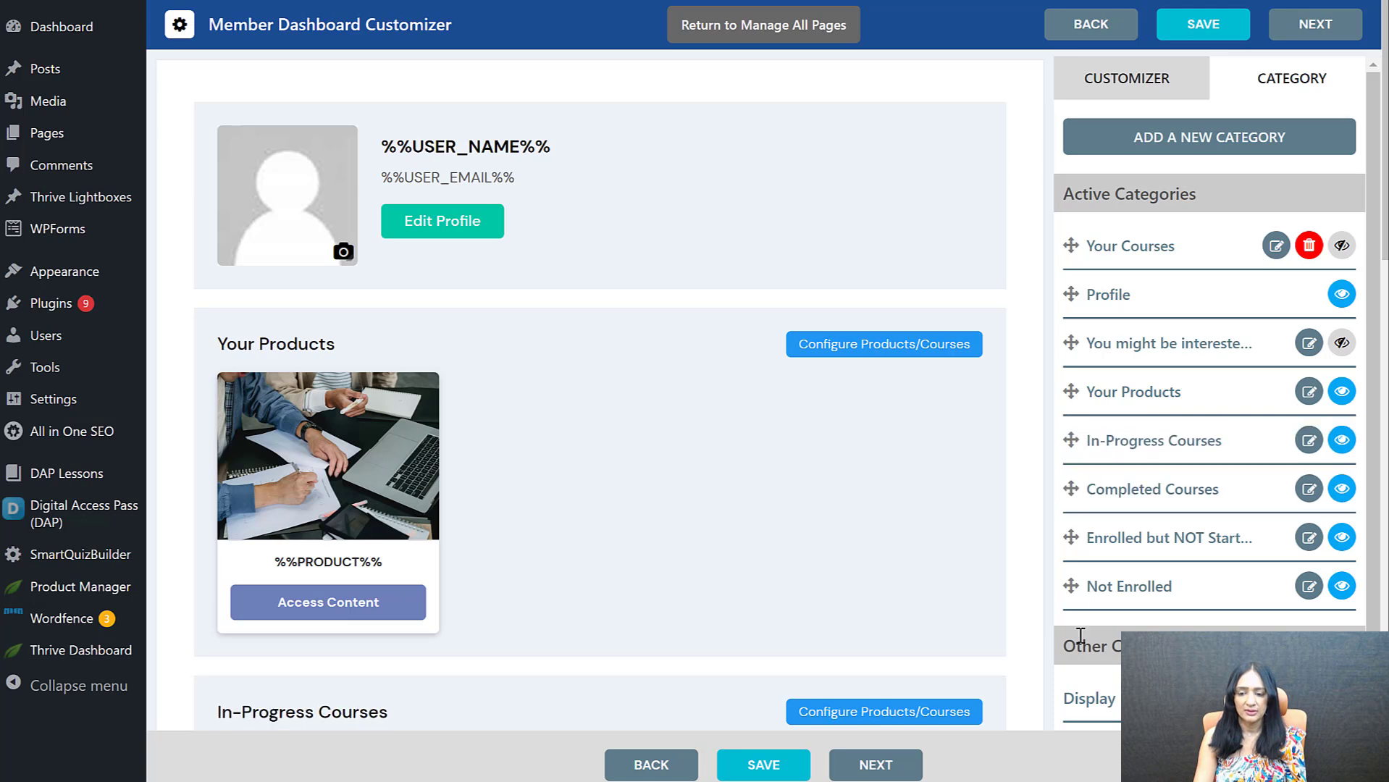
drag(1074, 541, 1073, 495)
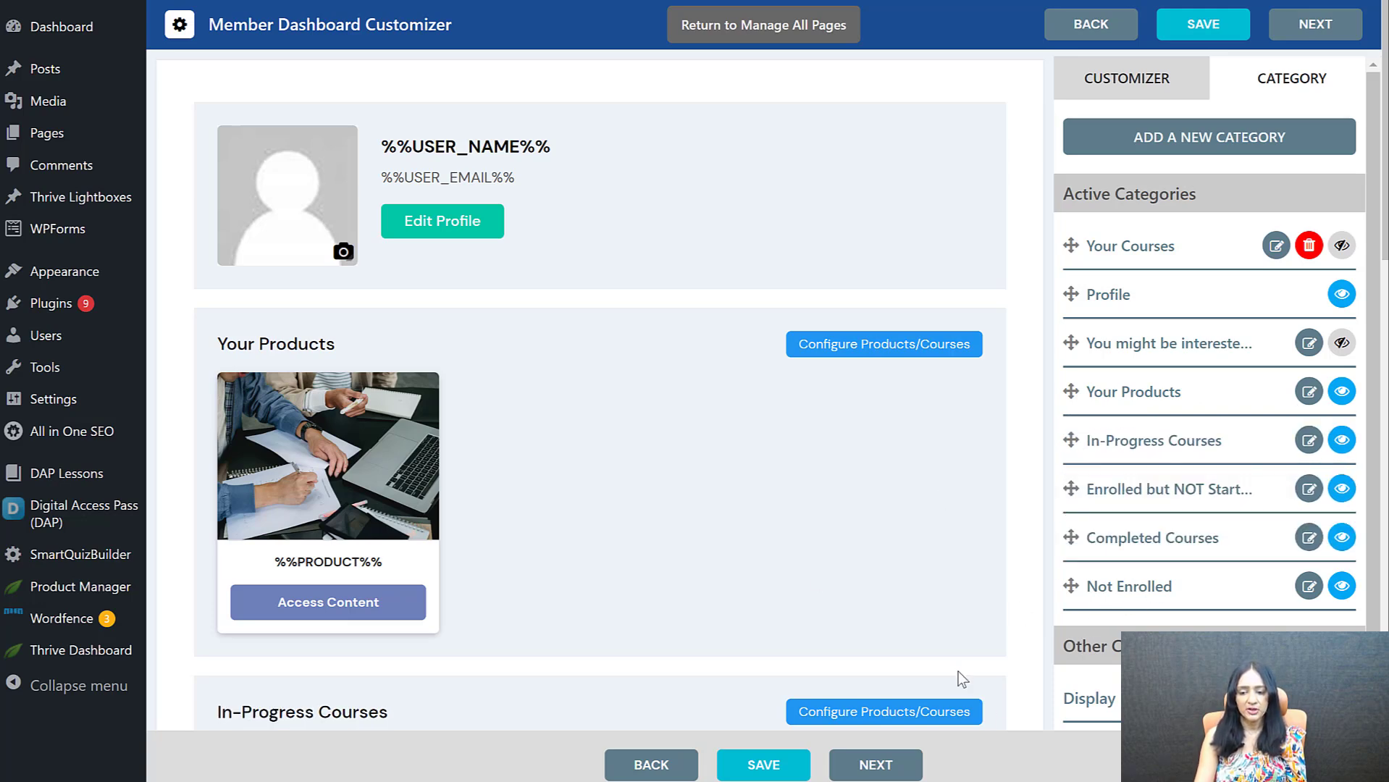
click(784, 764)
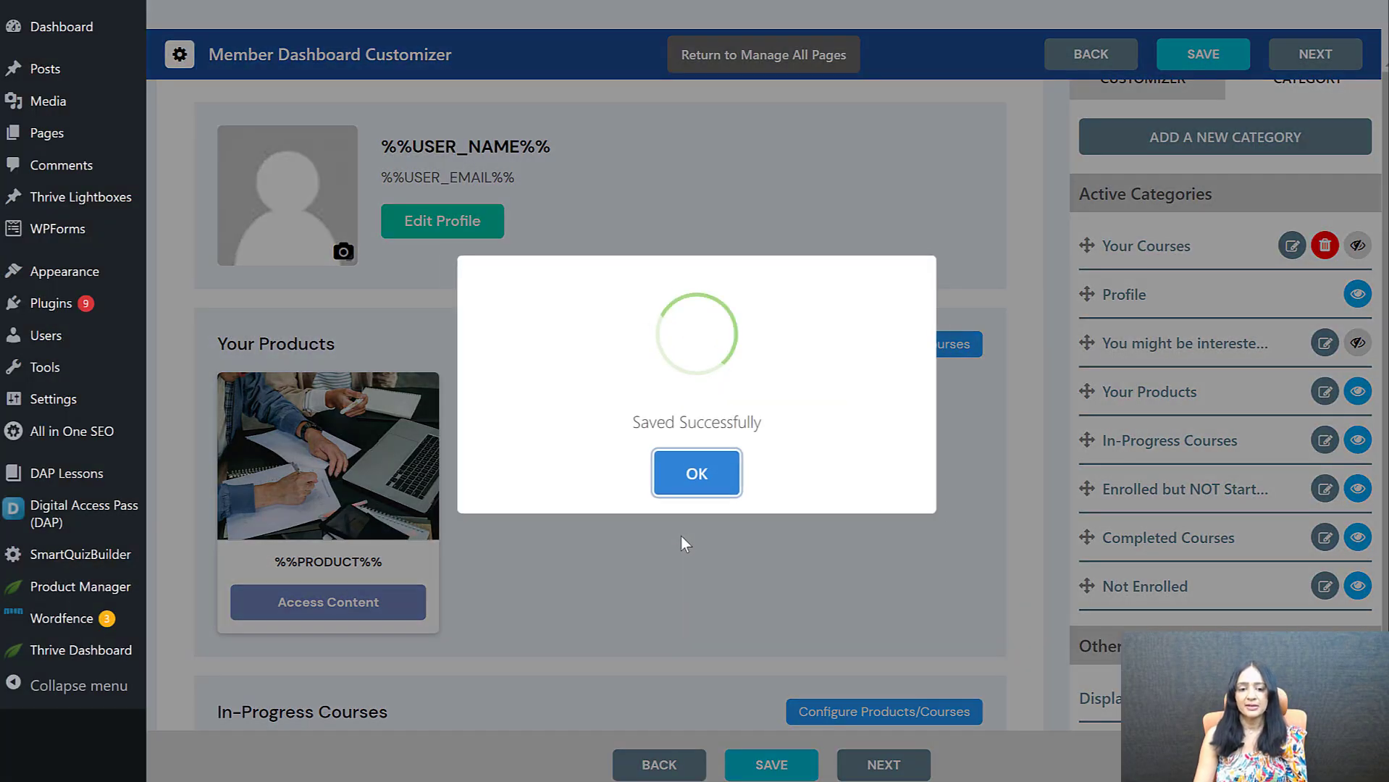
click(726, 474)
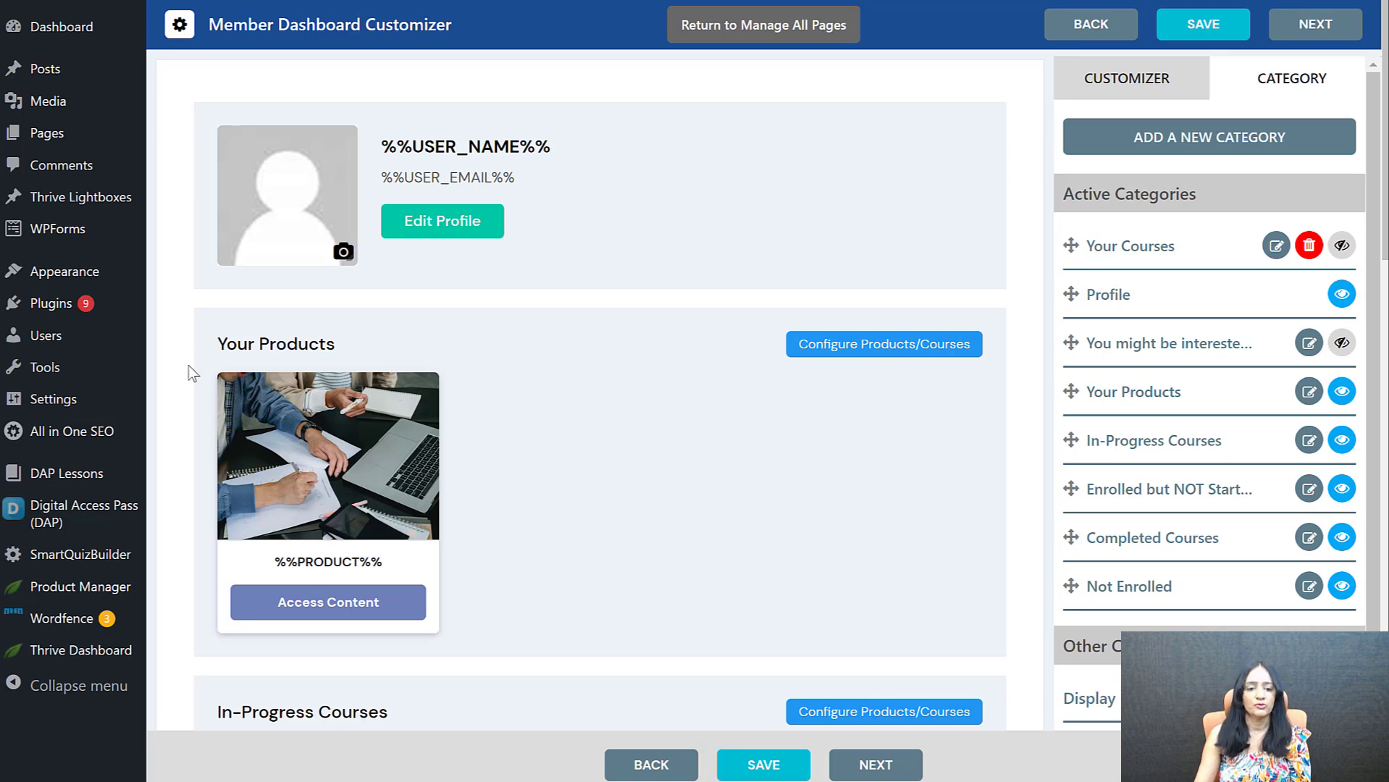
Hide the Your Products category briefly, show it again, and save the member dashboard
click(1340, 394)
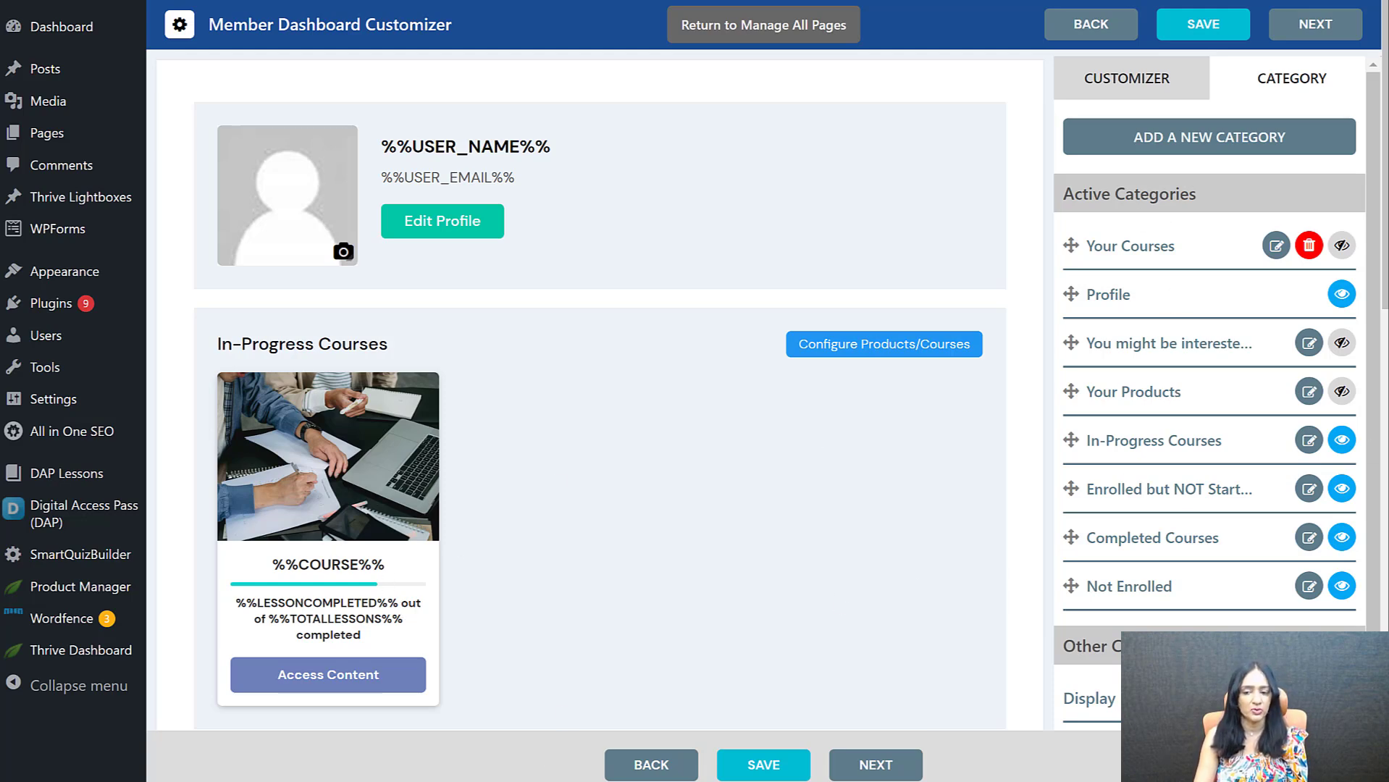
click(1341, 392)
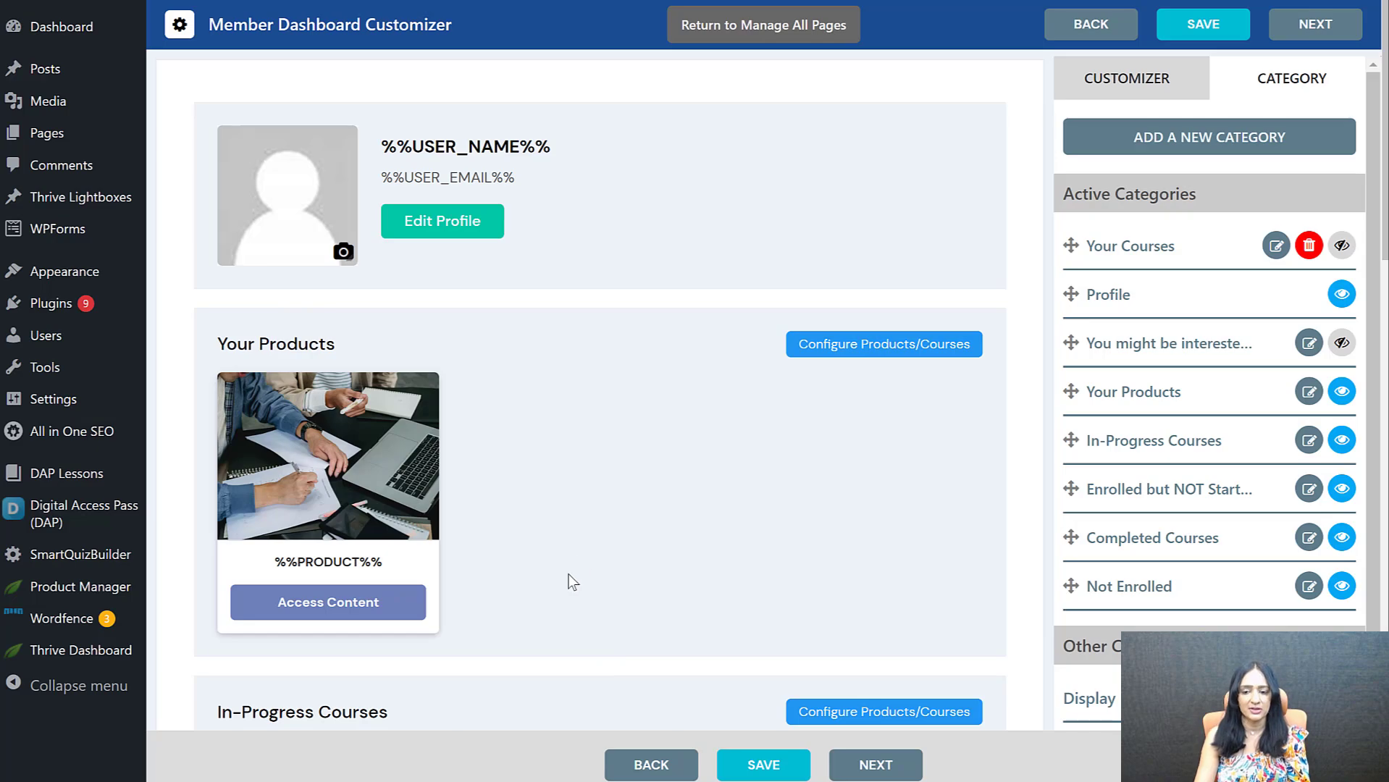
click(764, 765)
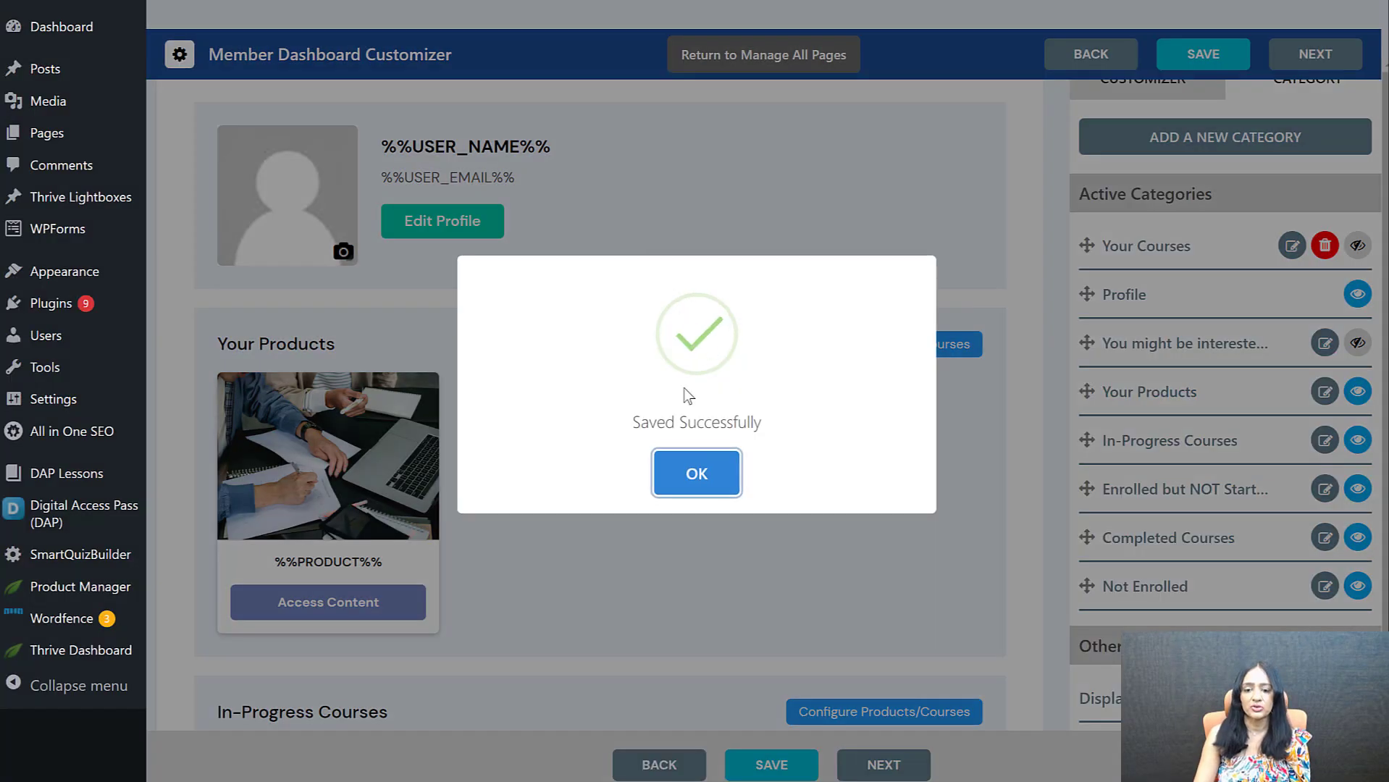
click(695, 473)
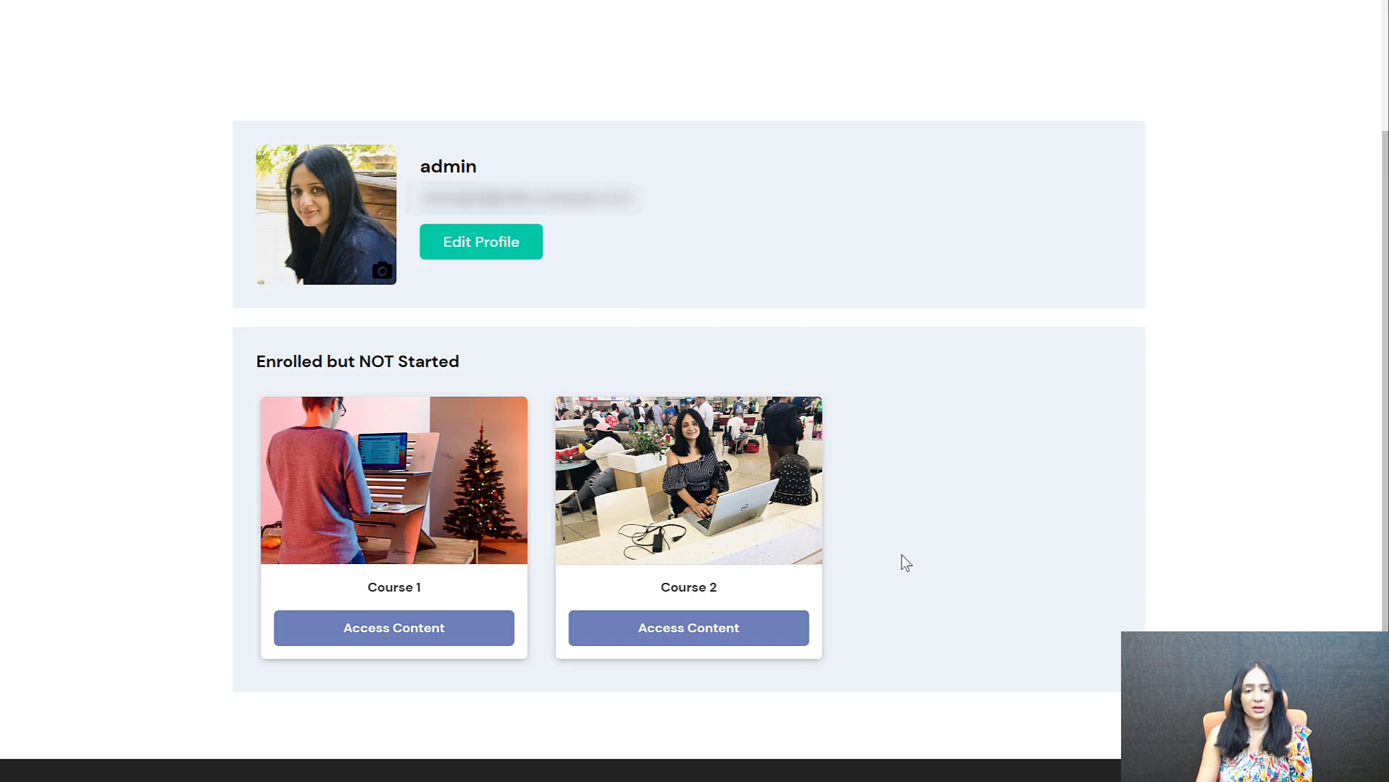
Open the content of Course 1 from the live member dashboard
click(391, 642)
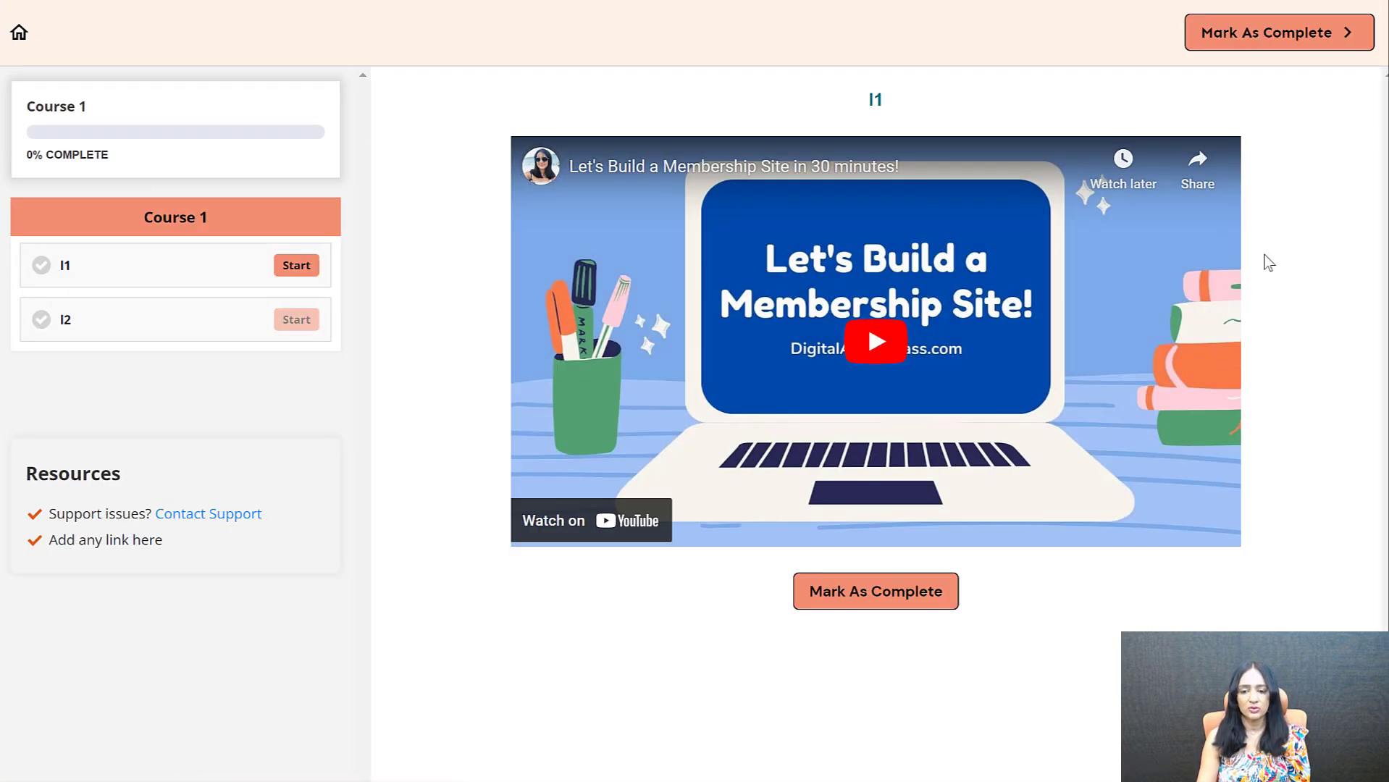
Mark lesson l1 of Course 1 as complete and return to the member dashboard to check its course sections
click(955, 588)
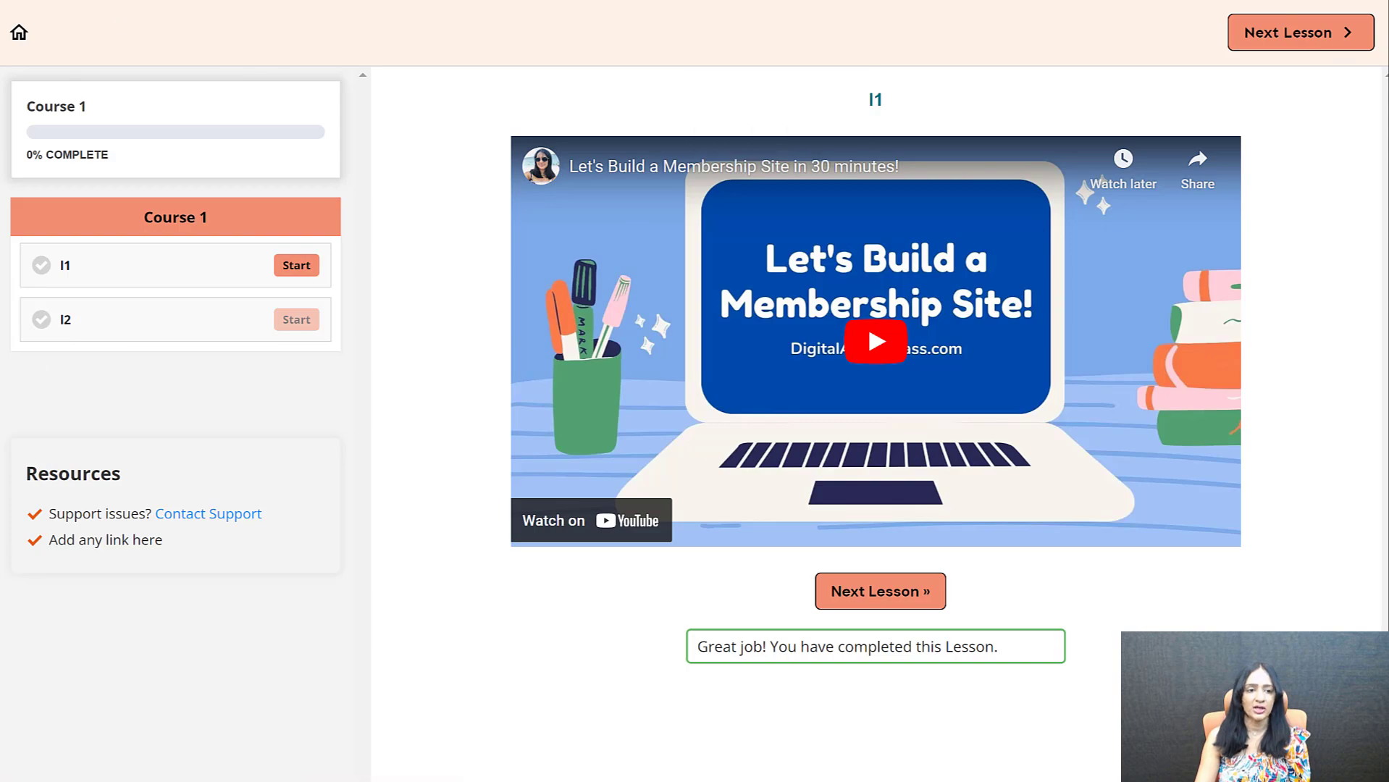
click(19, 33)
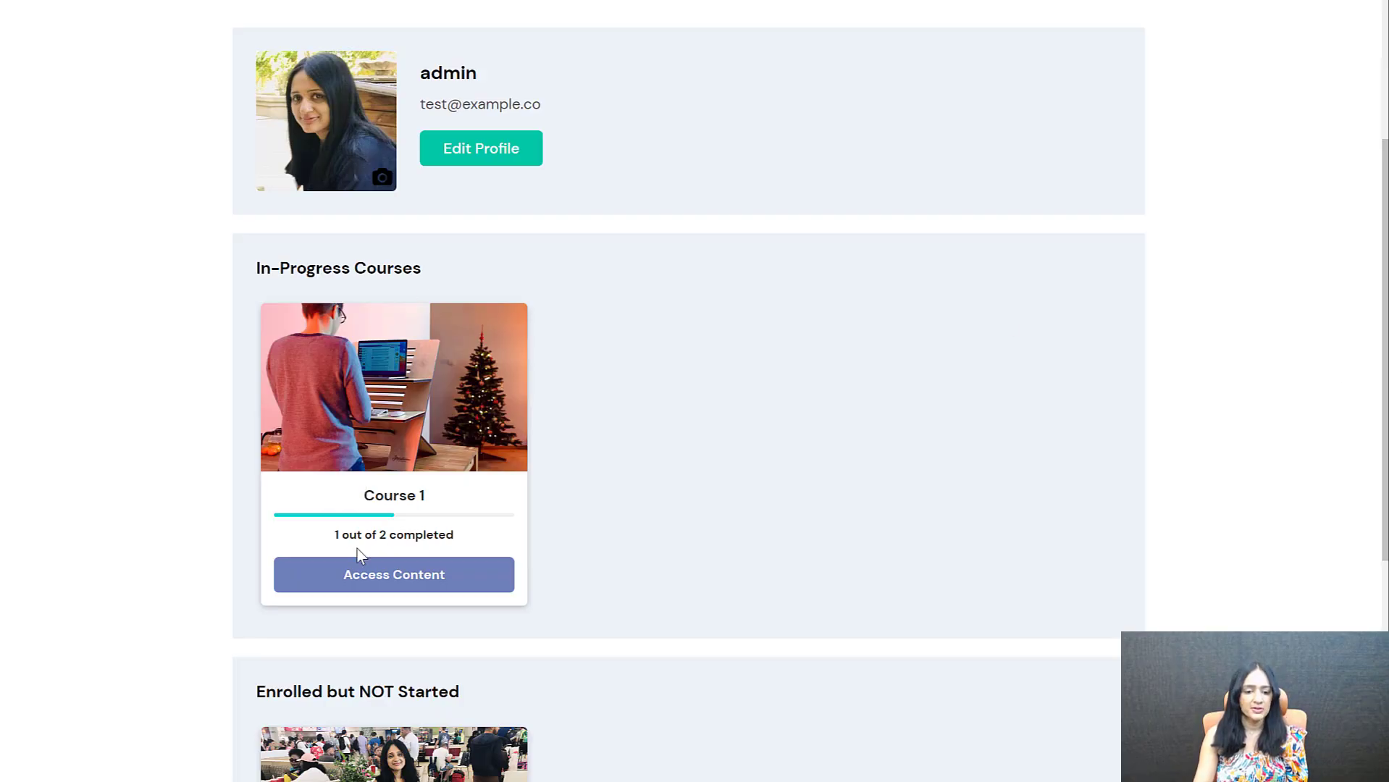
scroll(620, 434, down, 5)
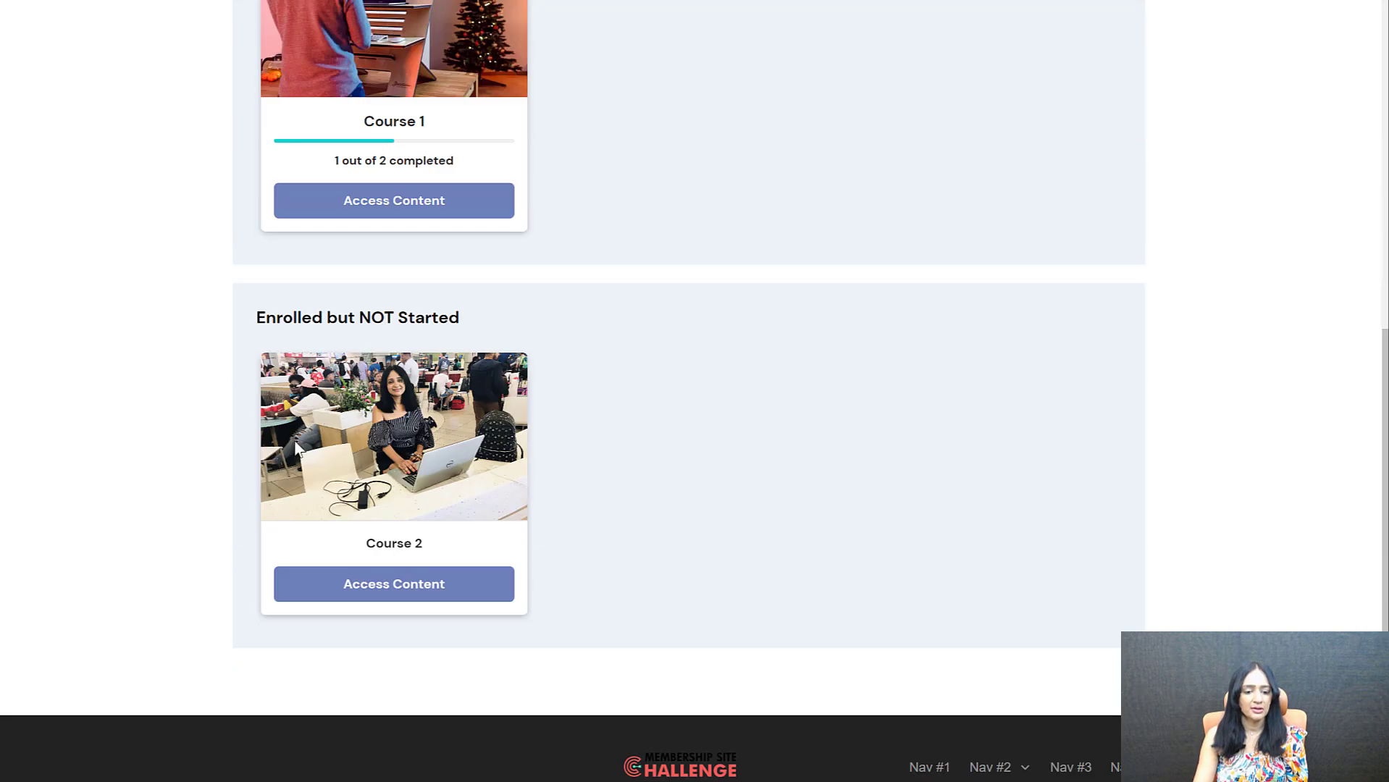
scroll(247, 490, up, 3)
scroll(372, 304, up, 3)
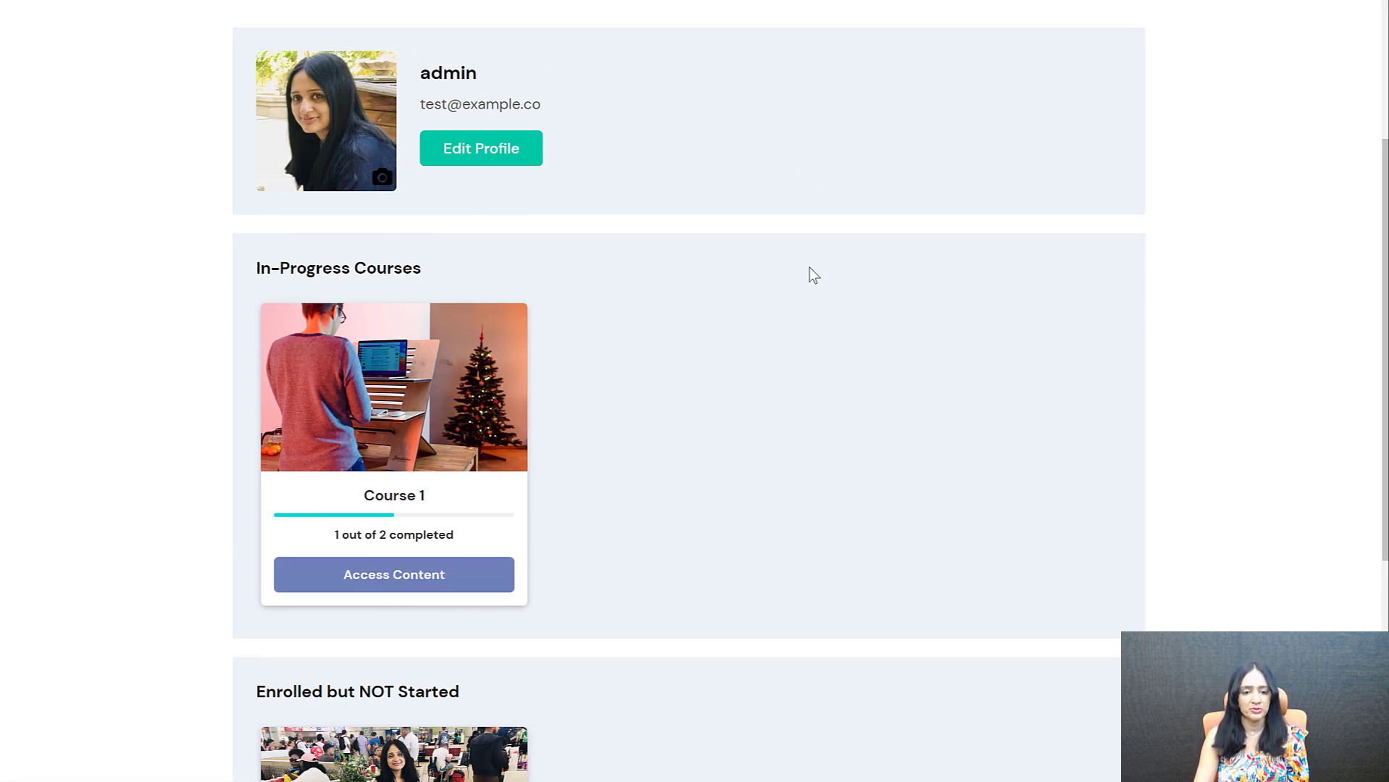
Reopen Course 1, mark lesson l2 as complete, and check the course sections on the member dashboard
click(402, 582)
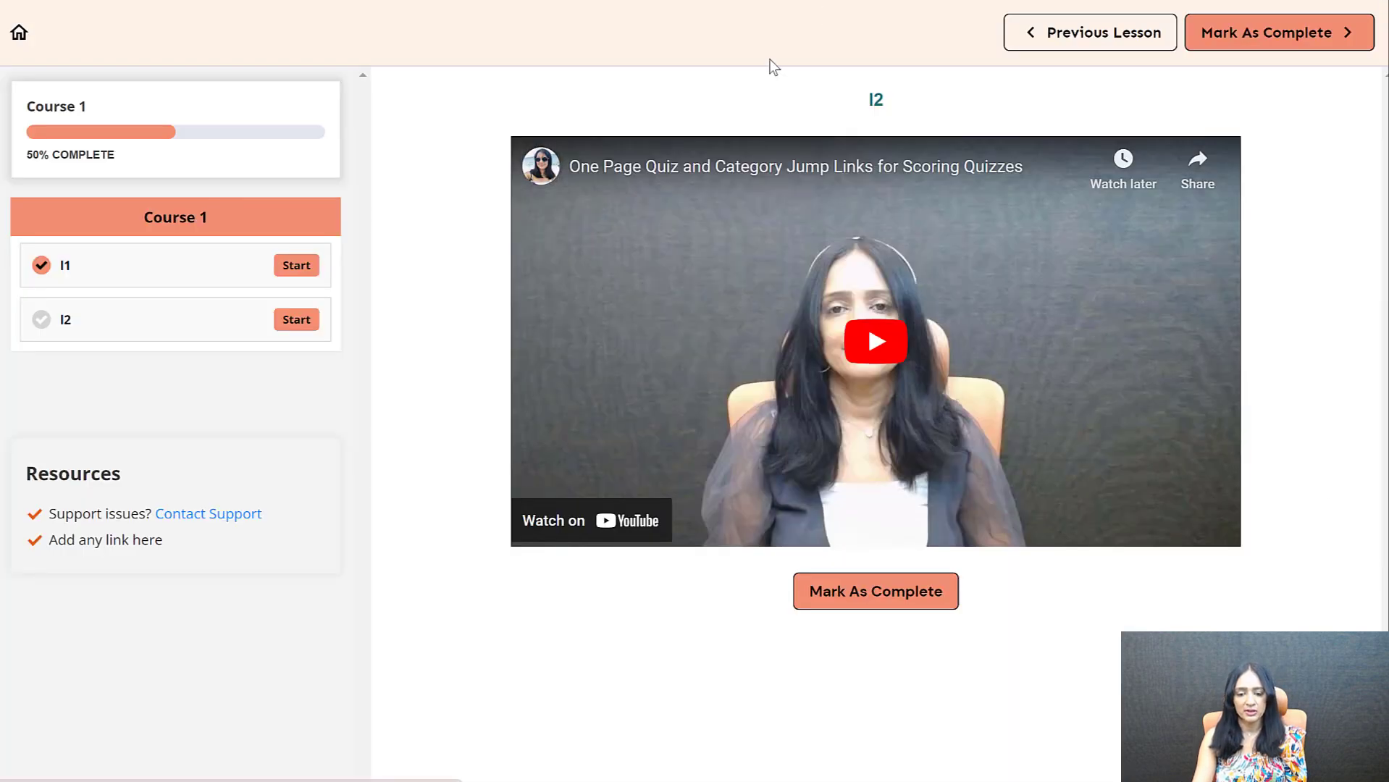
click(866, 591)
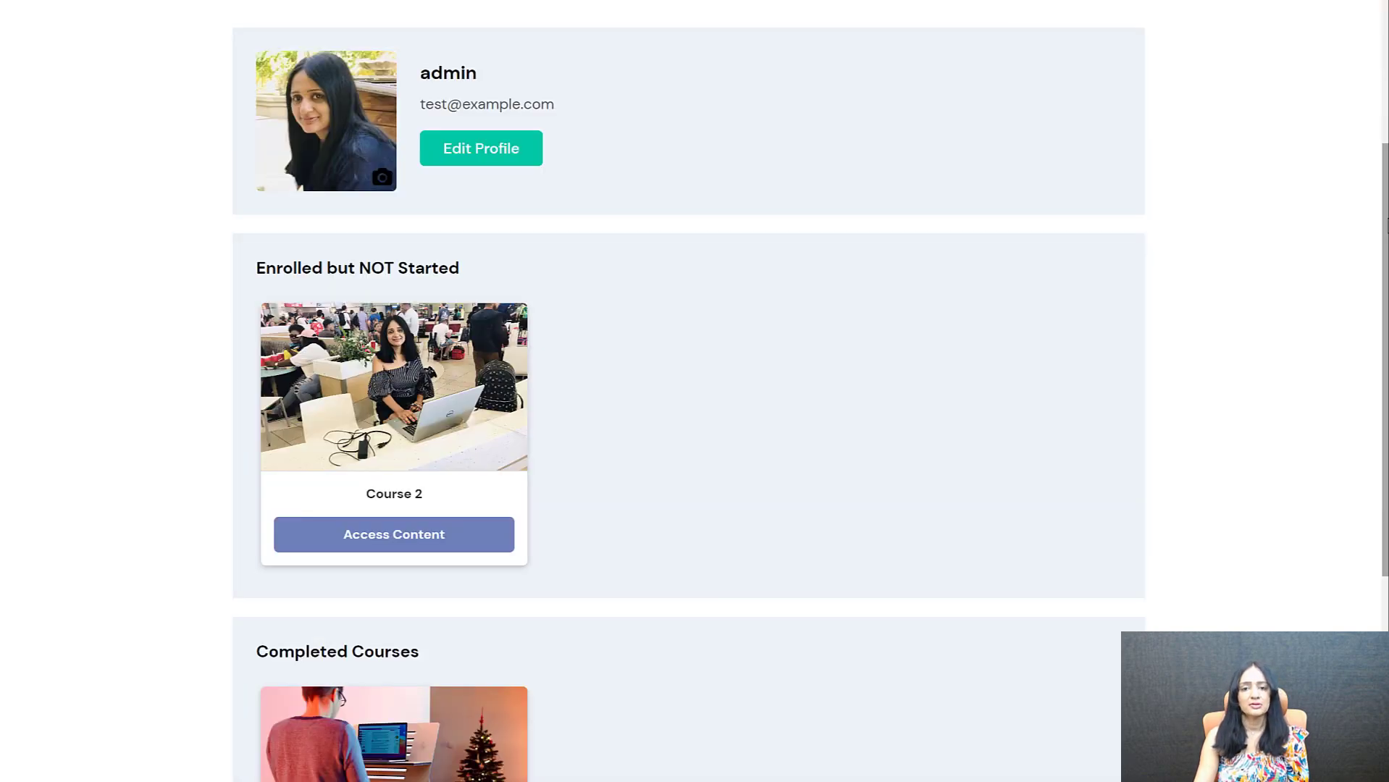
scroll(688, 398, down, 3)
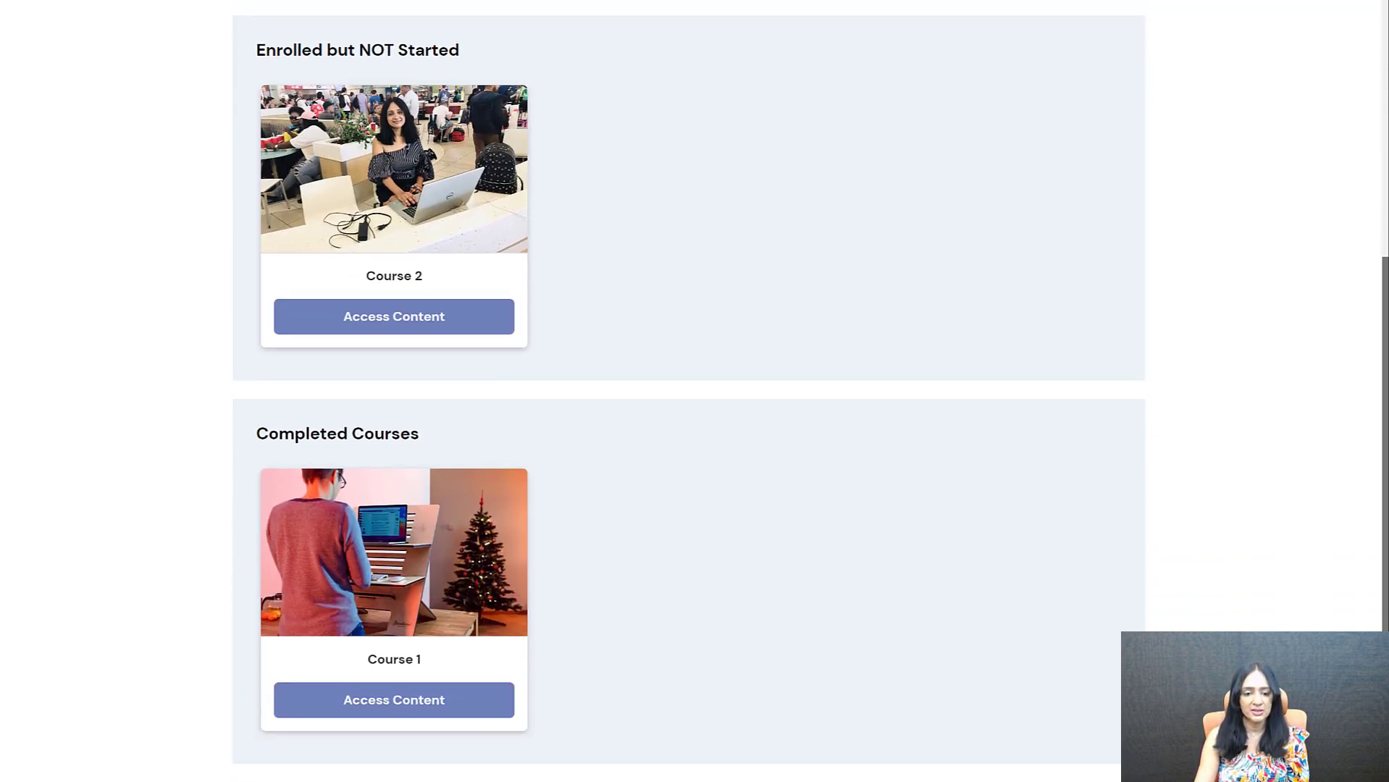
scroll(420, 499, up, 4)
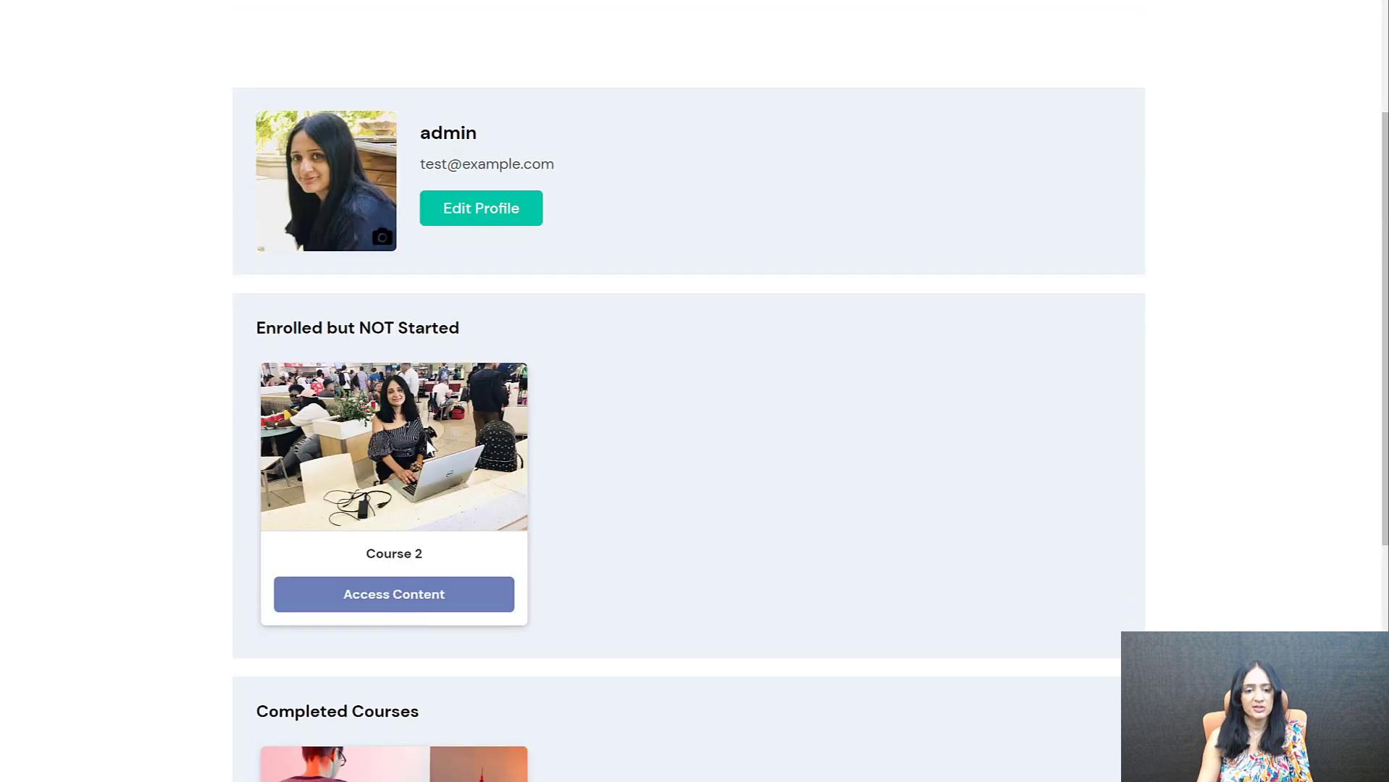
scroll(746, 480, down, 1)
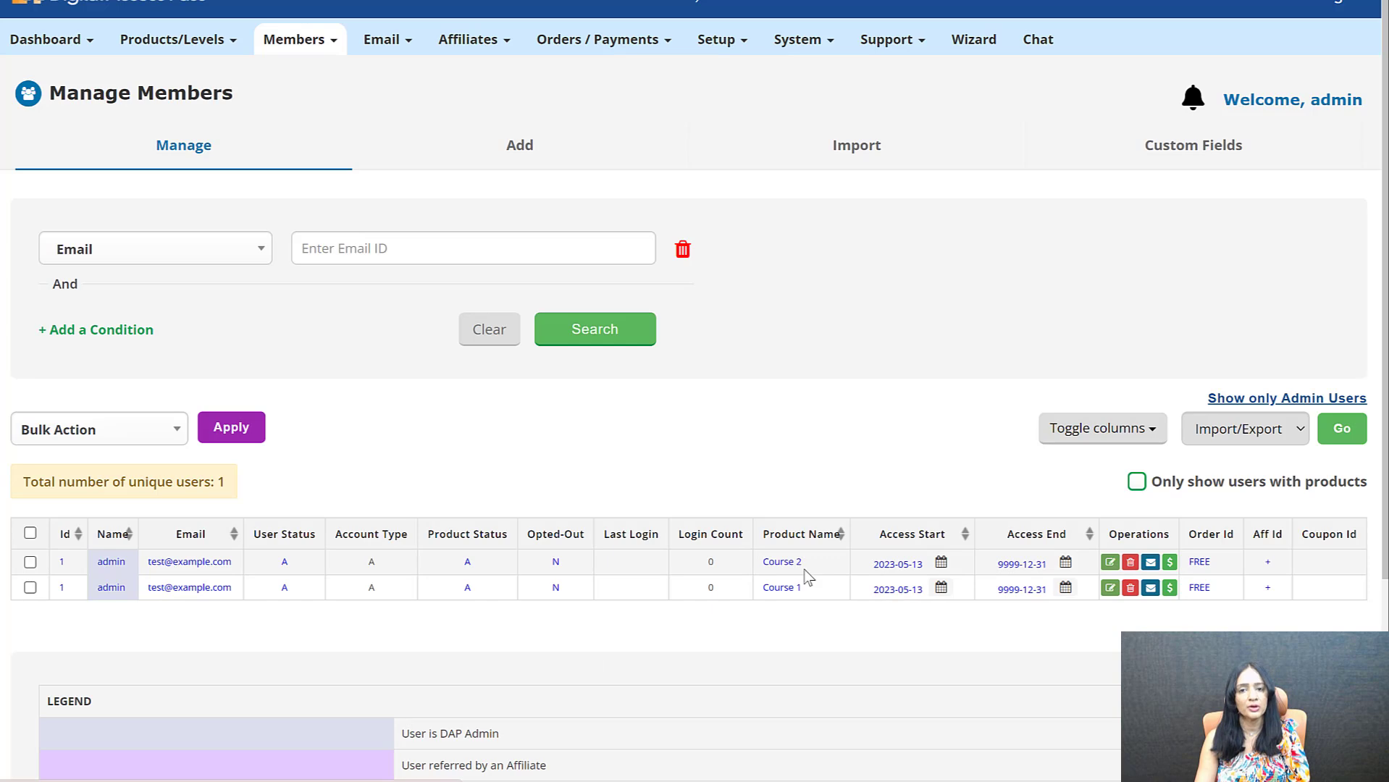
Give the admin member access to Product A with the Don't Send Welcome Email option
click(30, 562)
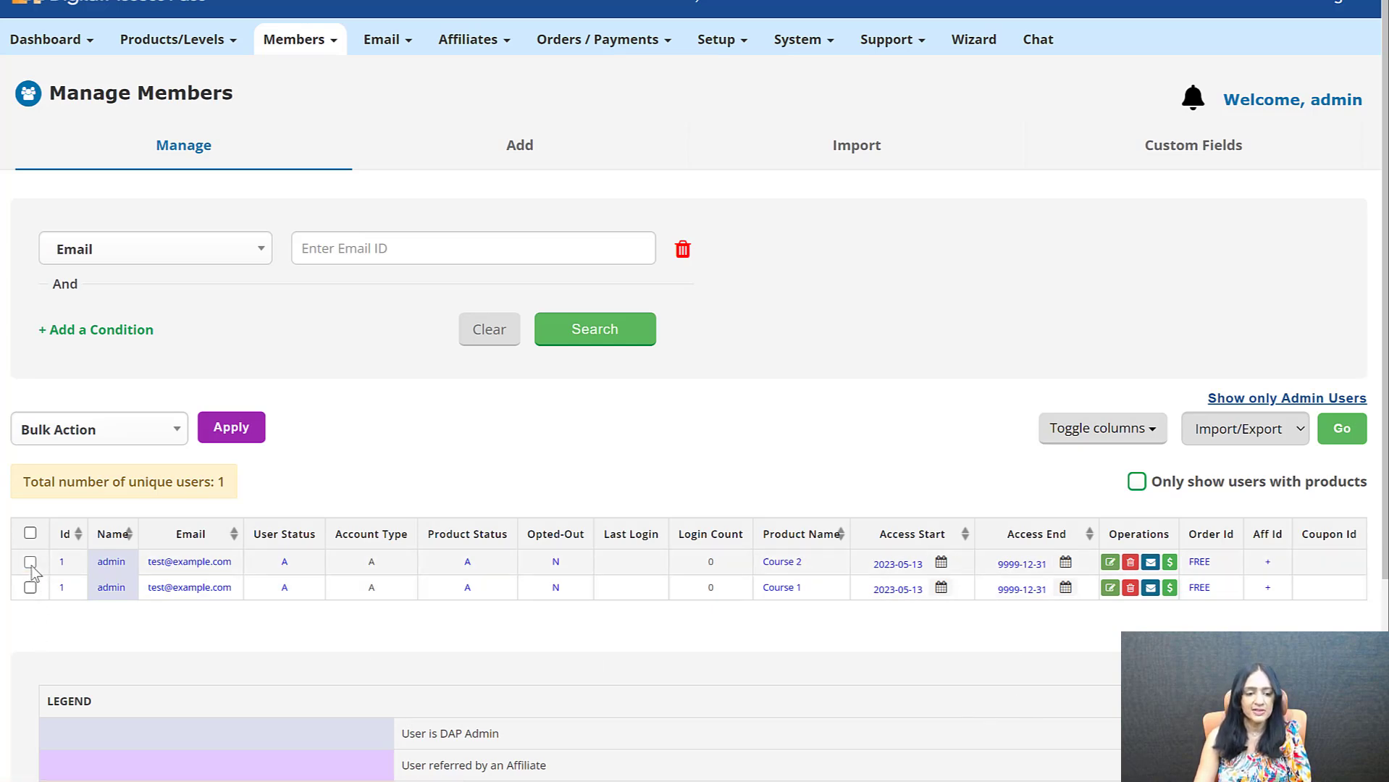
click(62, 431)
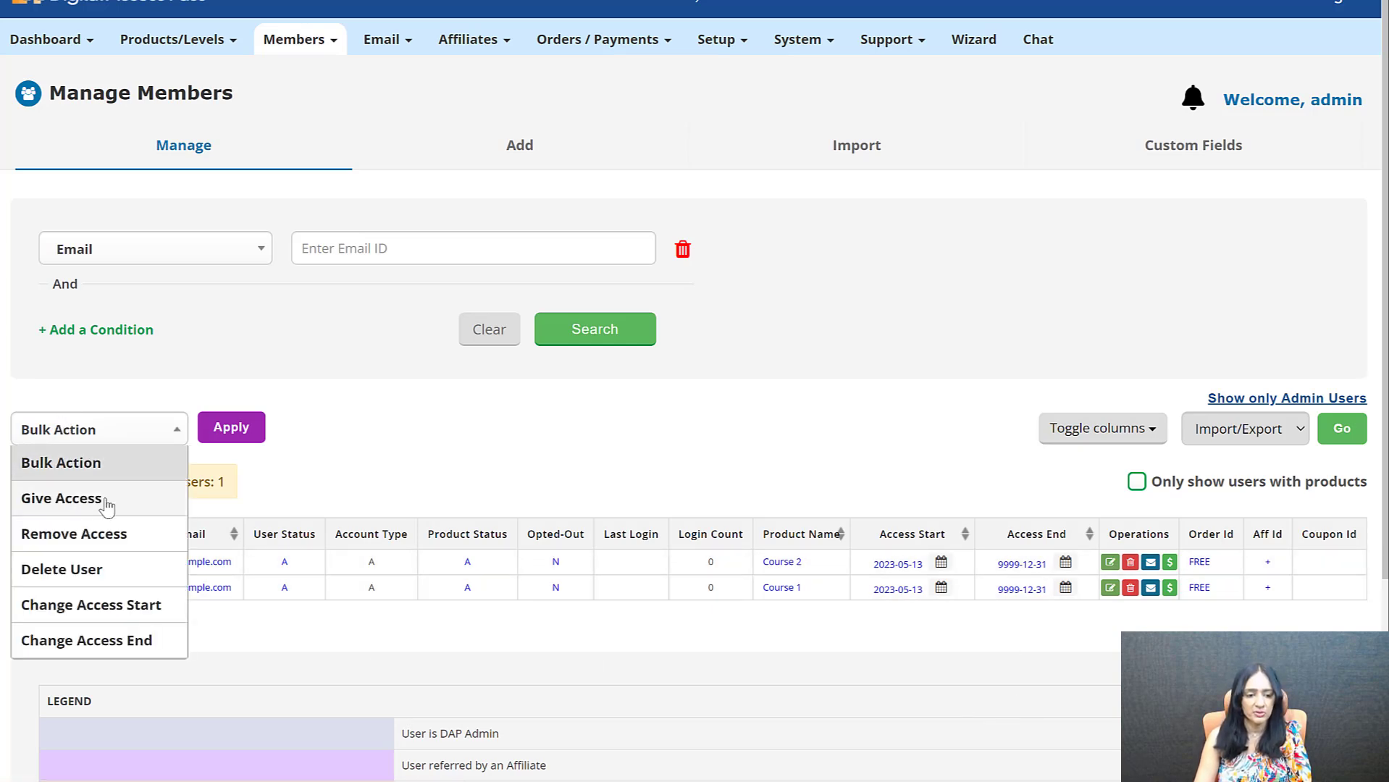
click(62, 499)
click(439, 432)
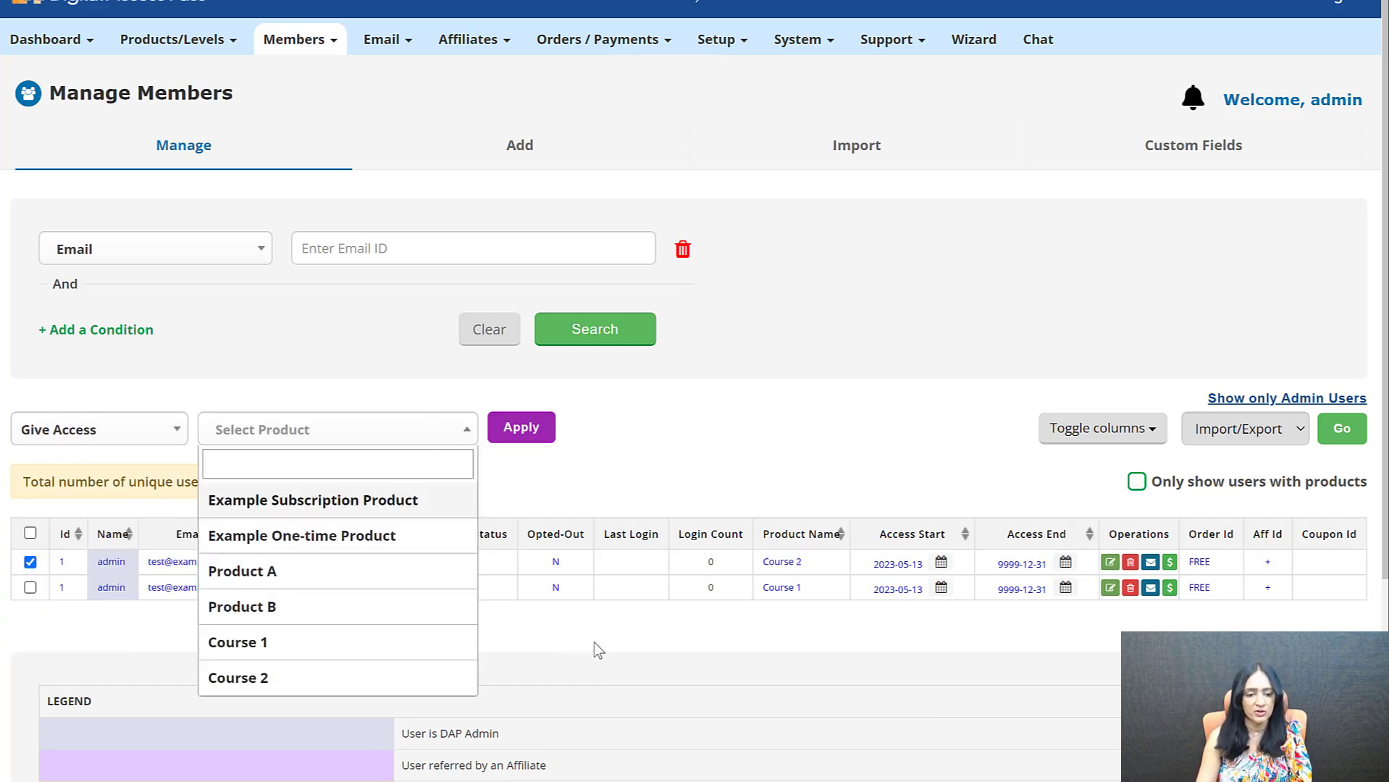
click(293, 572)
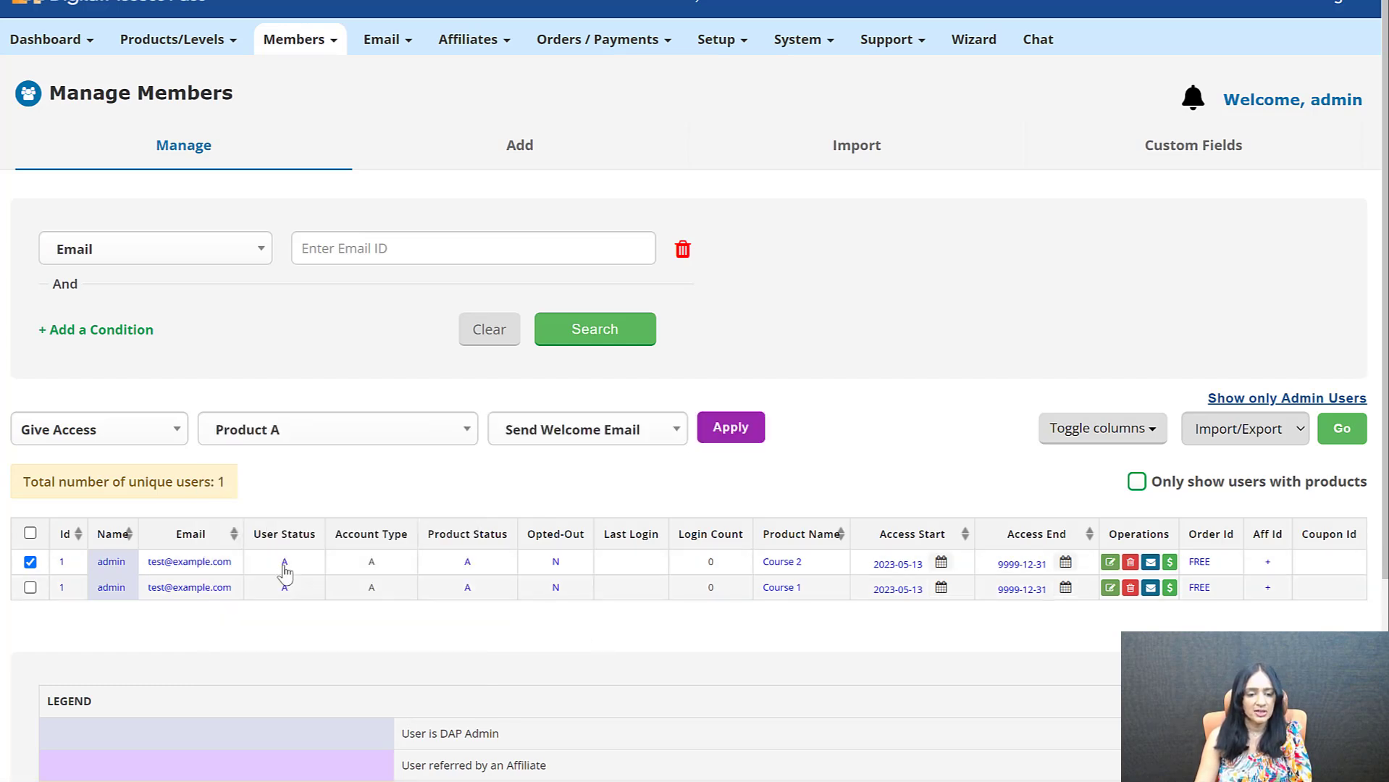
click(583, 435)
click(574, 500)
click(769, 428)
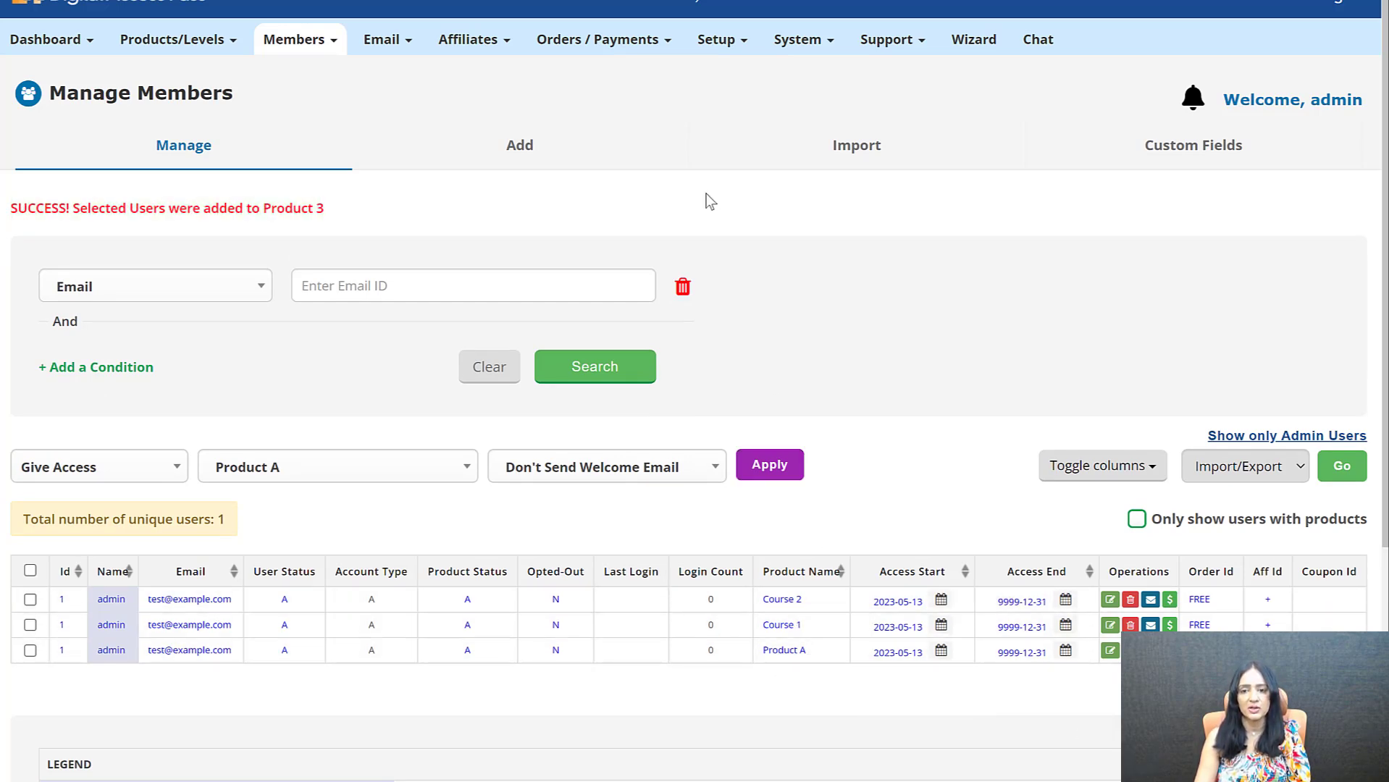
Open Product A's content from the live member dashboard and return to review the dashboard's product and course sections
key(ctrl+Tab)
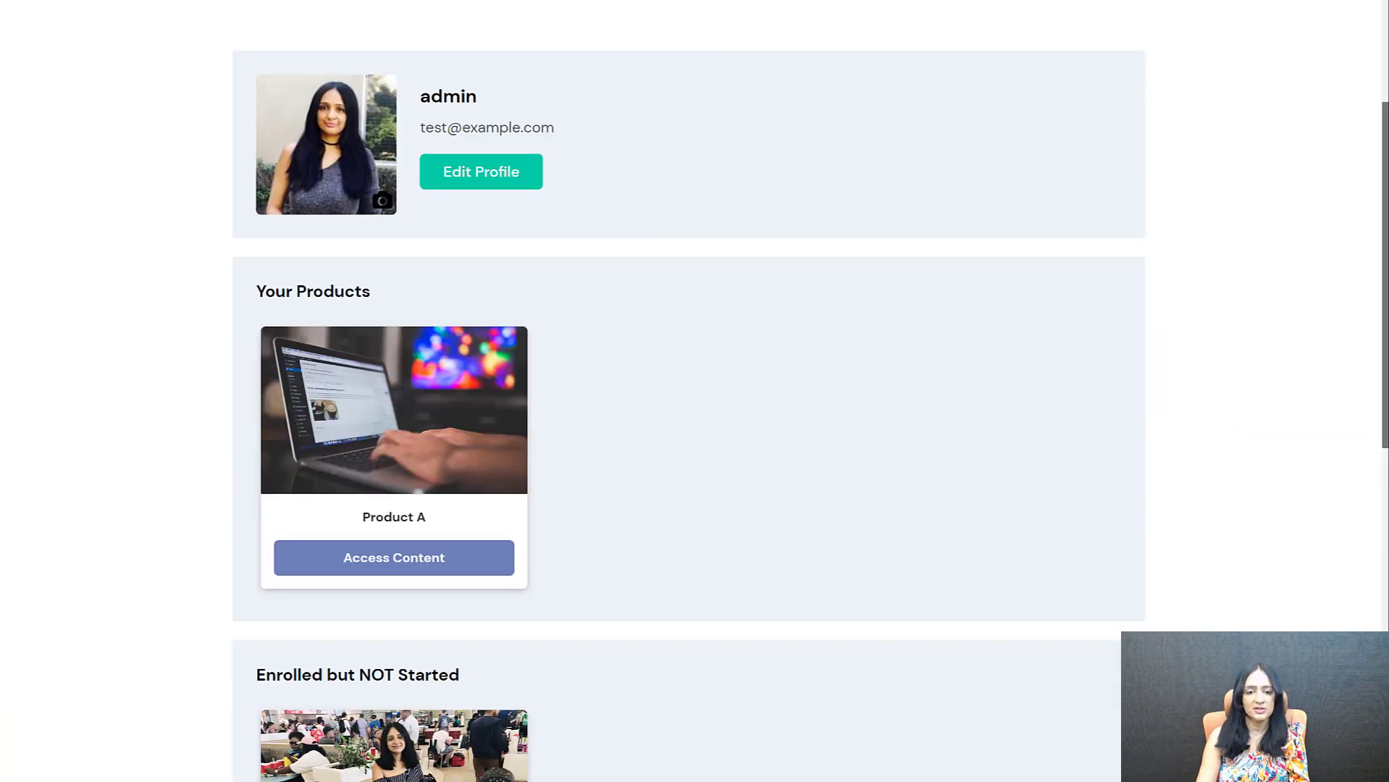
scroll(344, 123, down, 3)
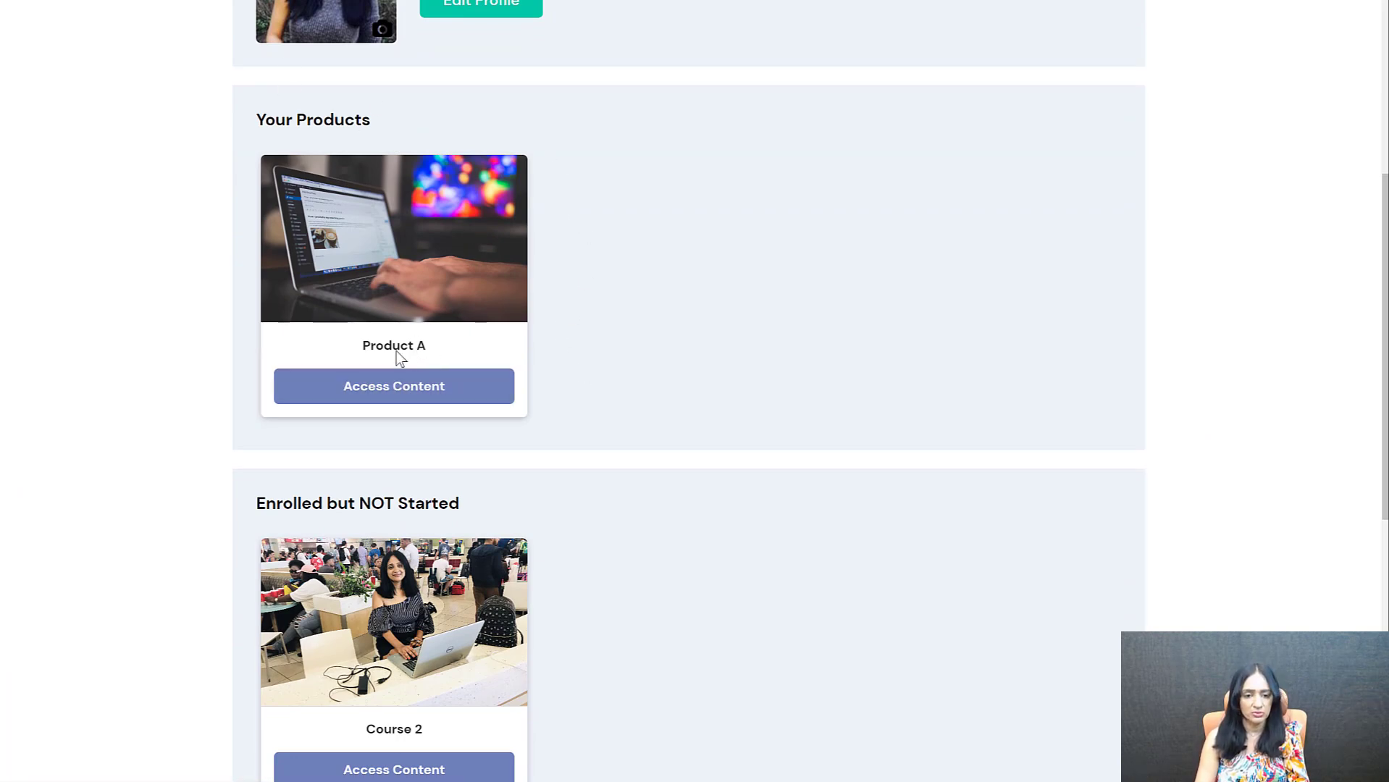
click(396, 393)
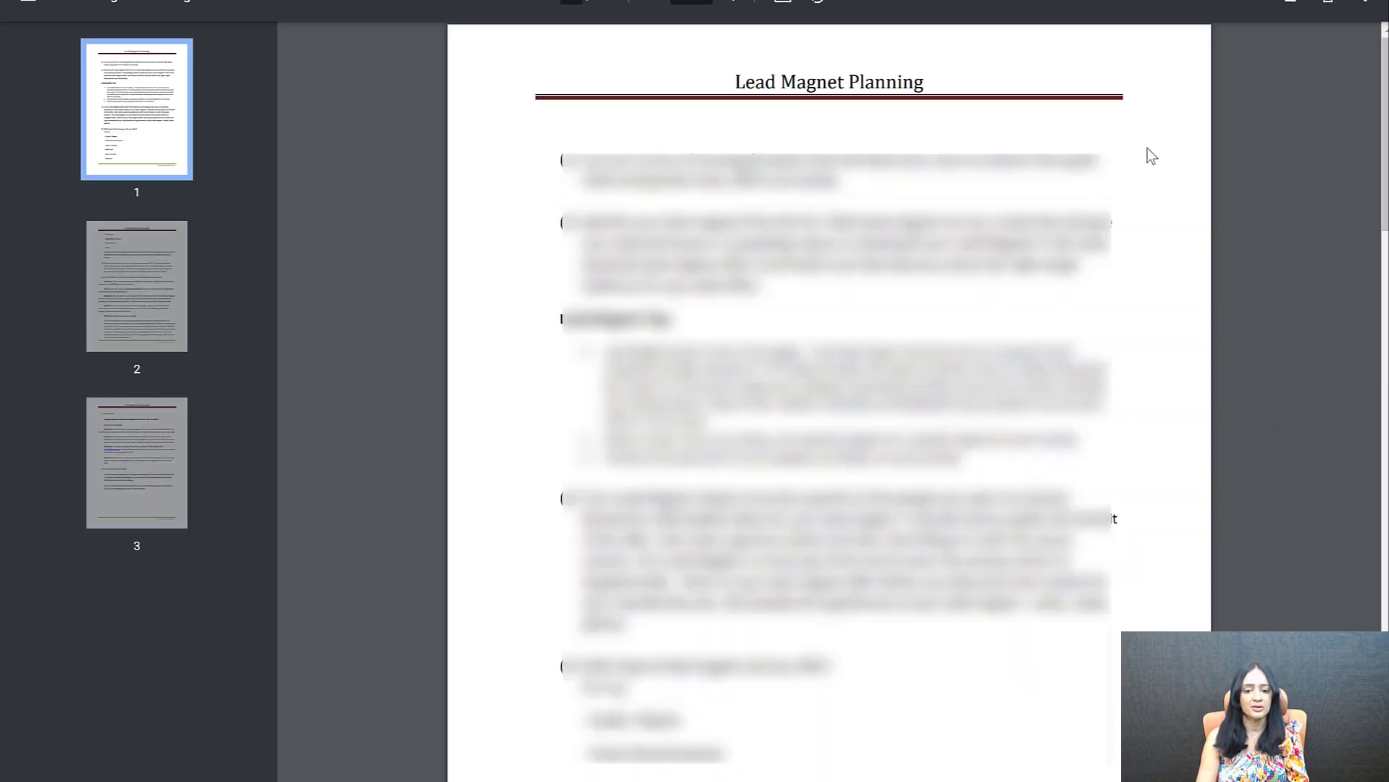
key(alt+Left)
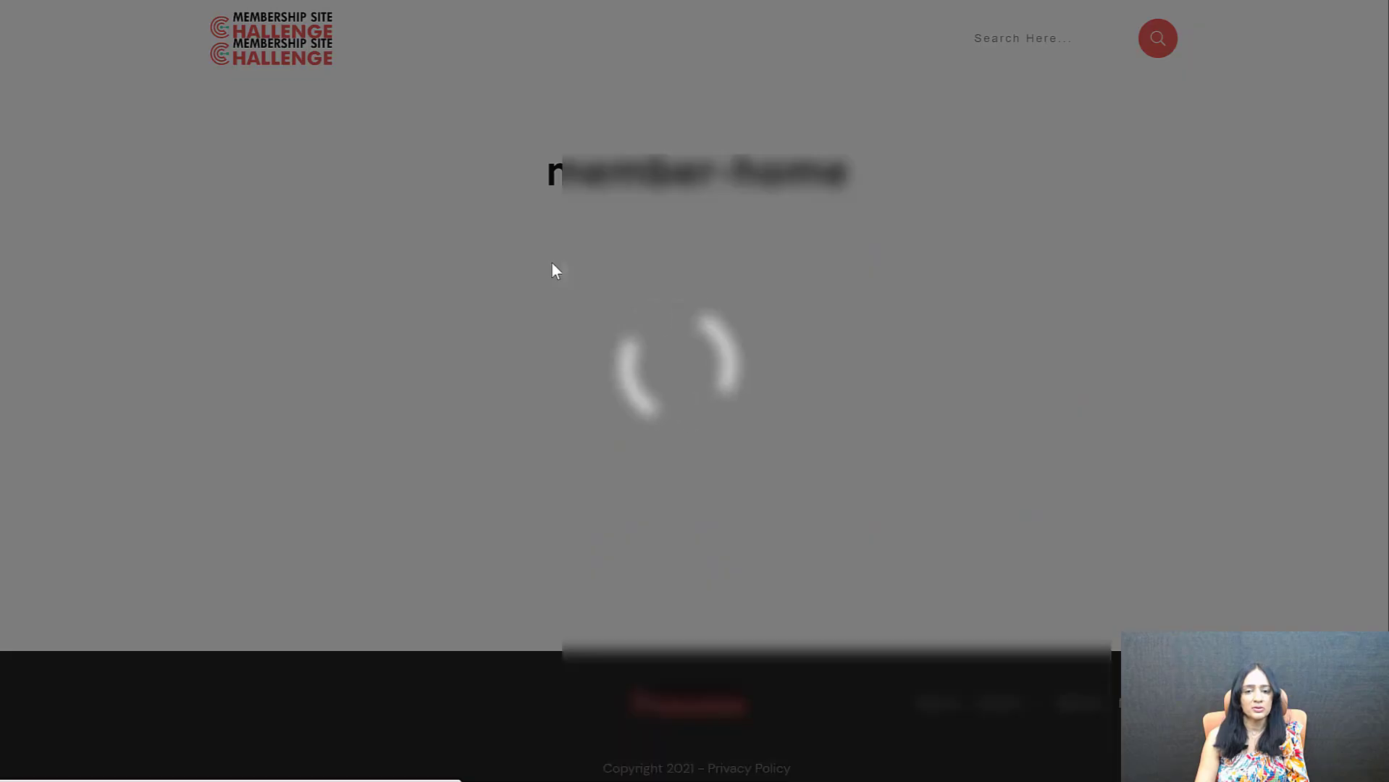
scroll(614, 491, down, 8)
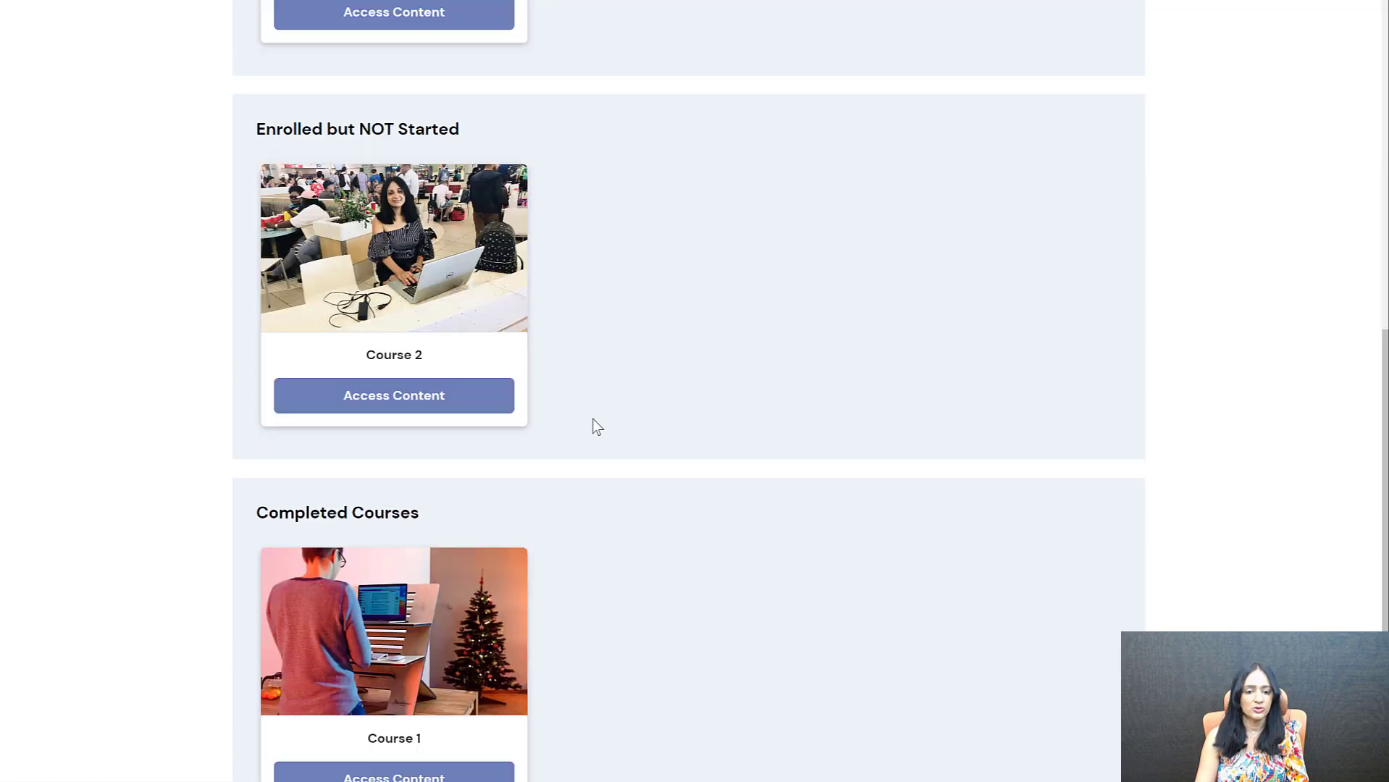
scroll(828, 391, up, 10)
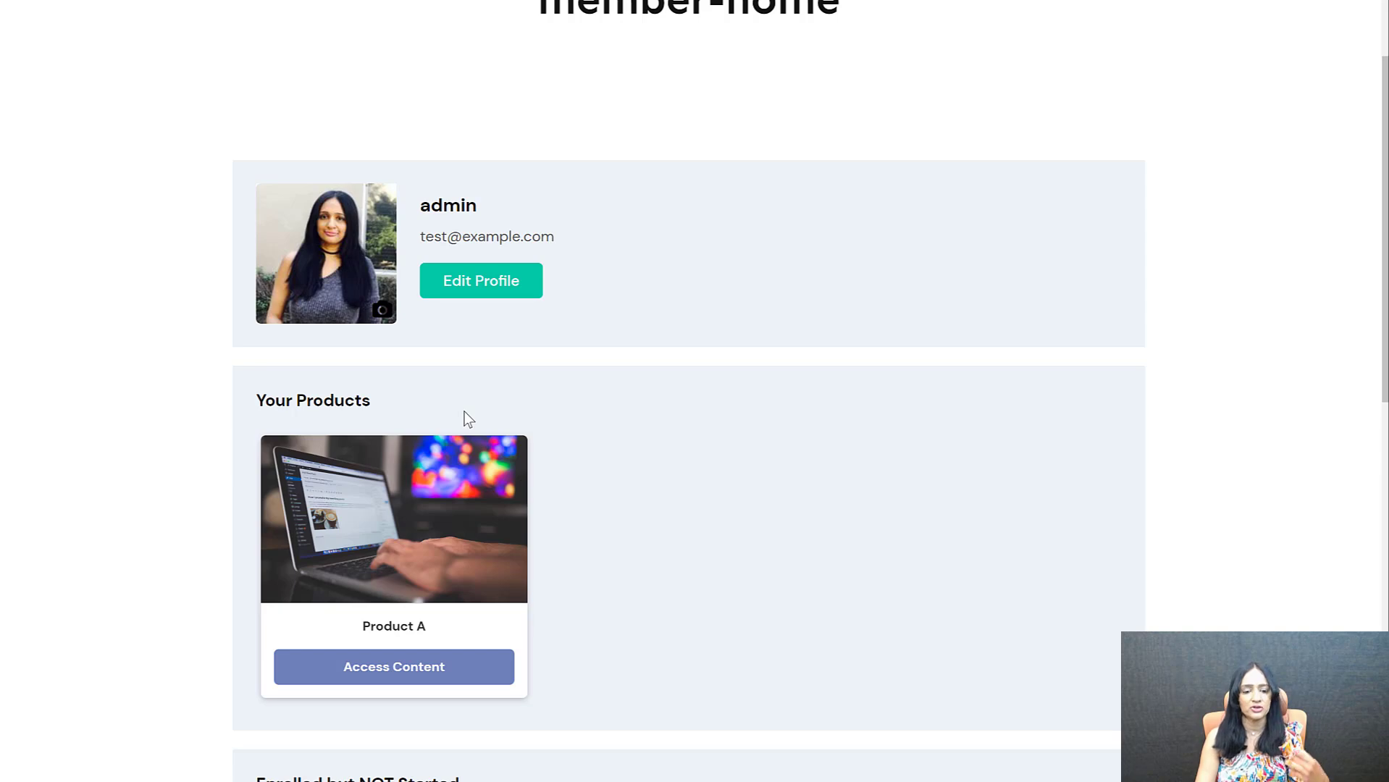
scroll(615, 352, down, 1)
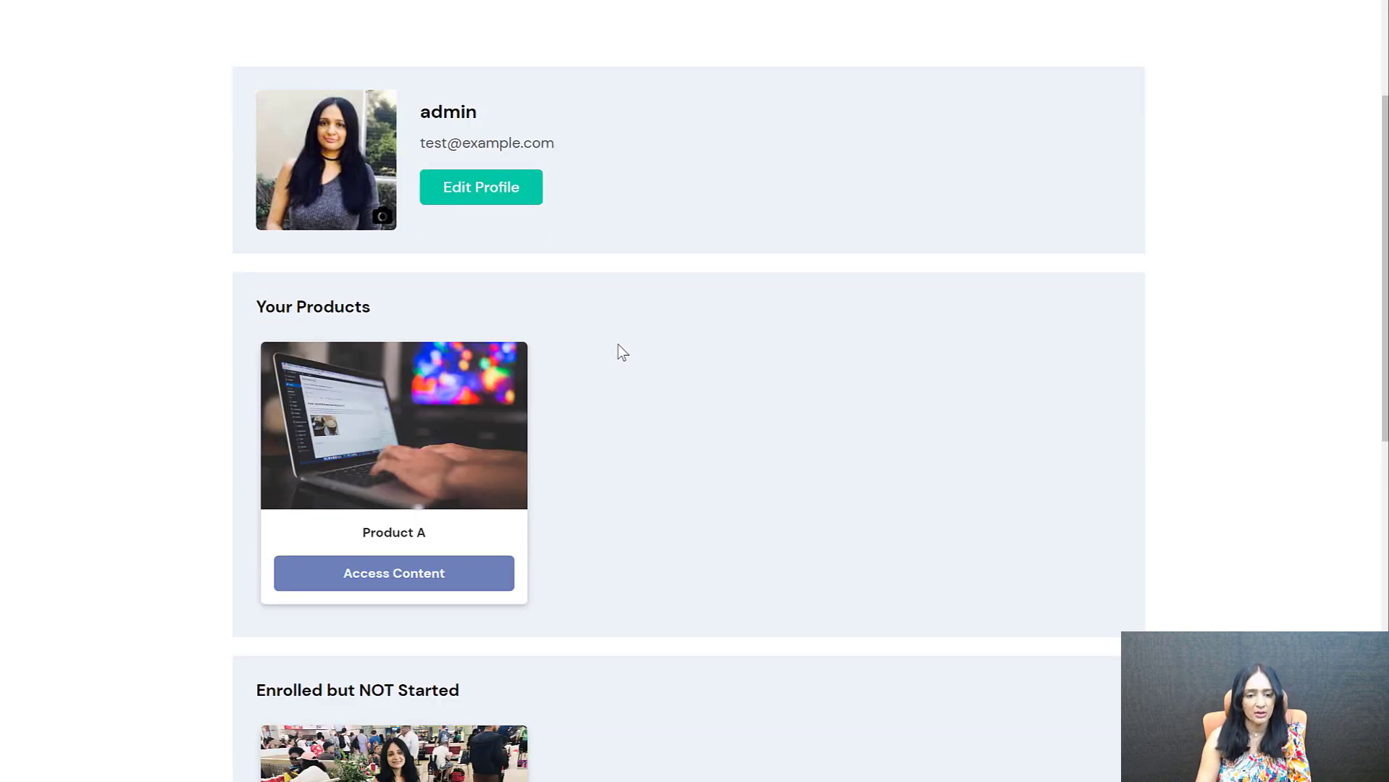
scroll(660, 347, down, 4)
scroll(673, 332, up, 3)
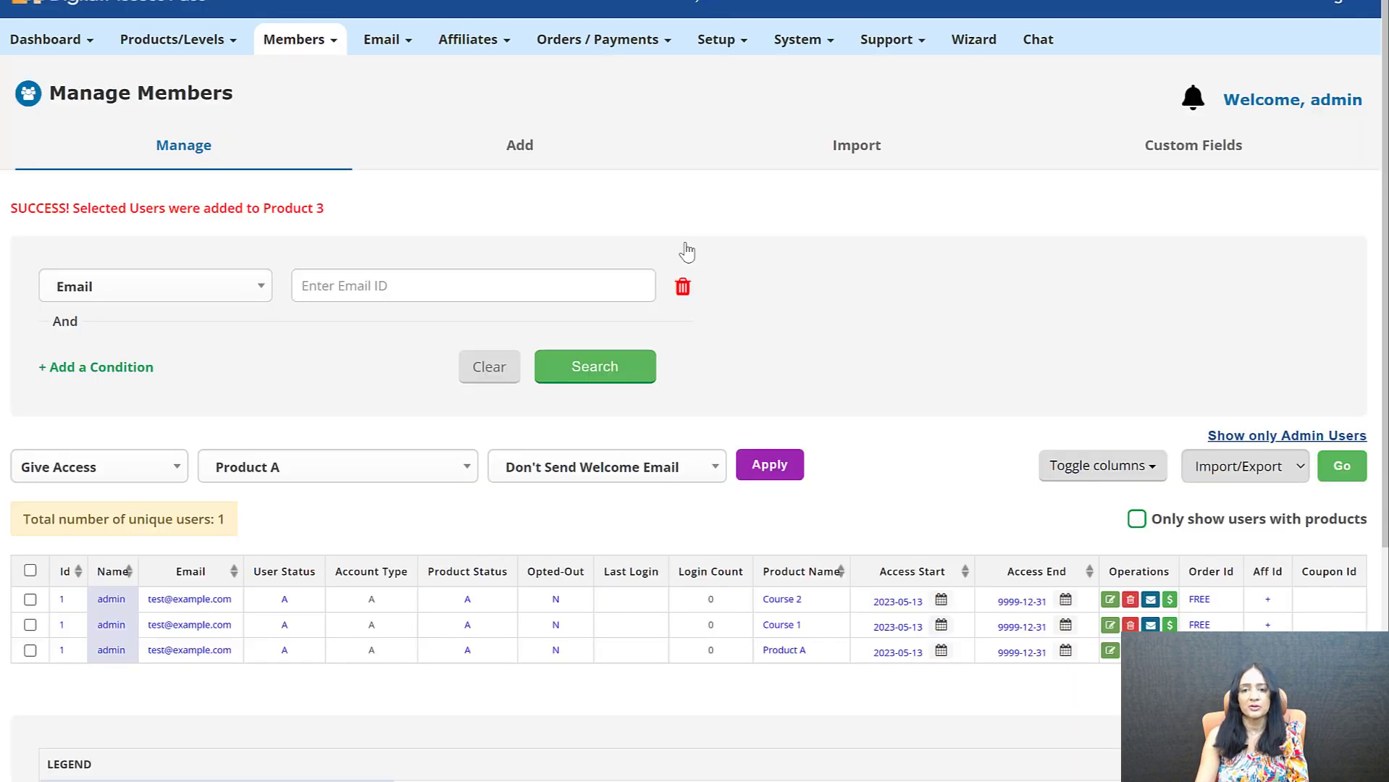
Give the admin member access to Product B without a welcome email and review the live dashboard's product and course sections
click(31, 600)
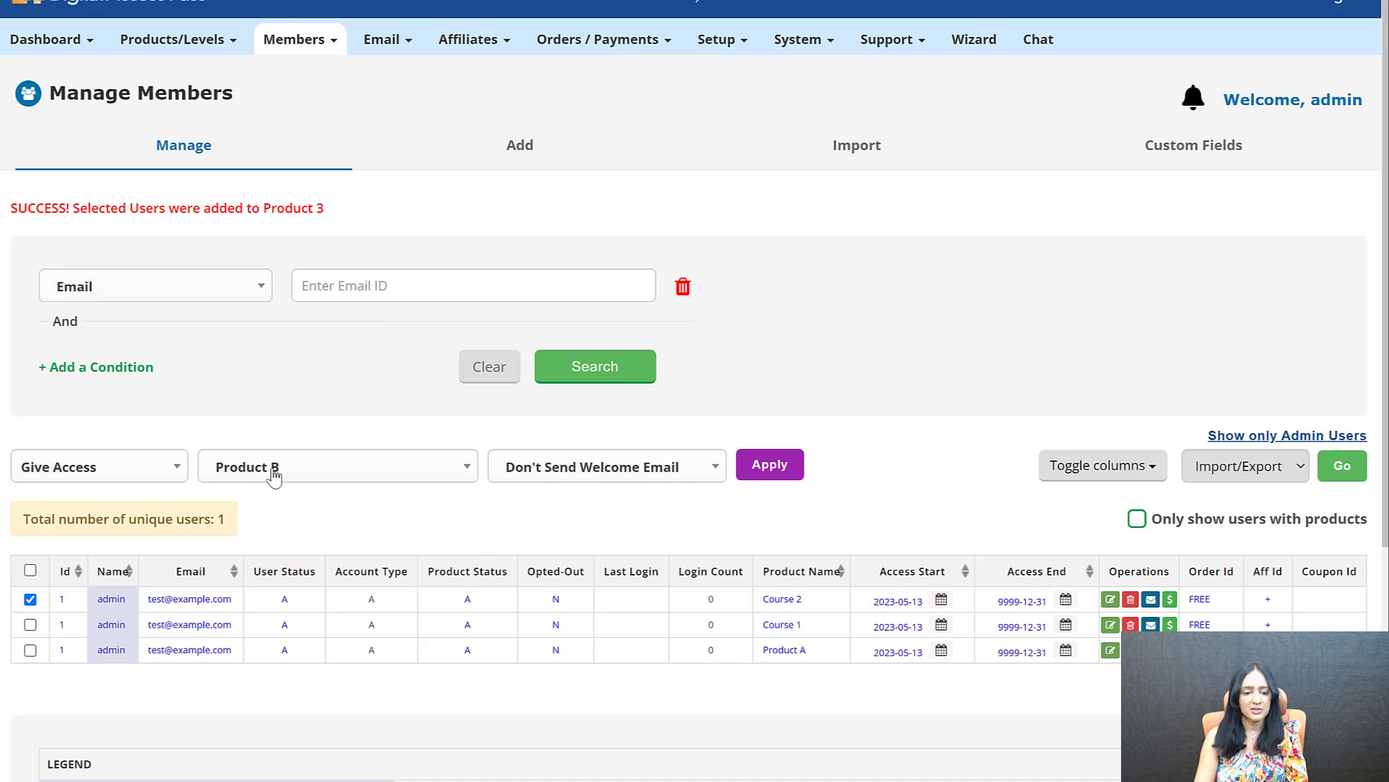
click(811, 468)
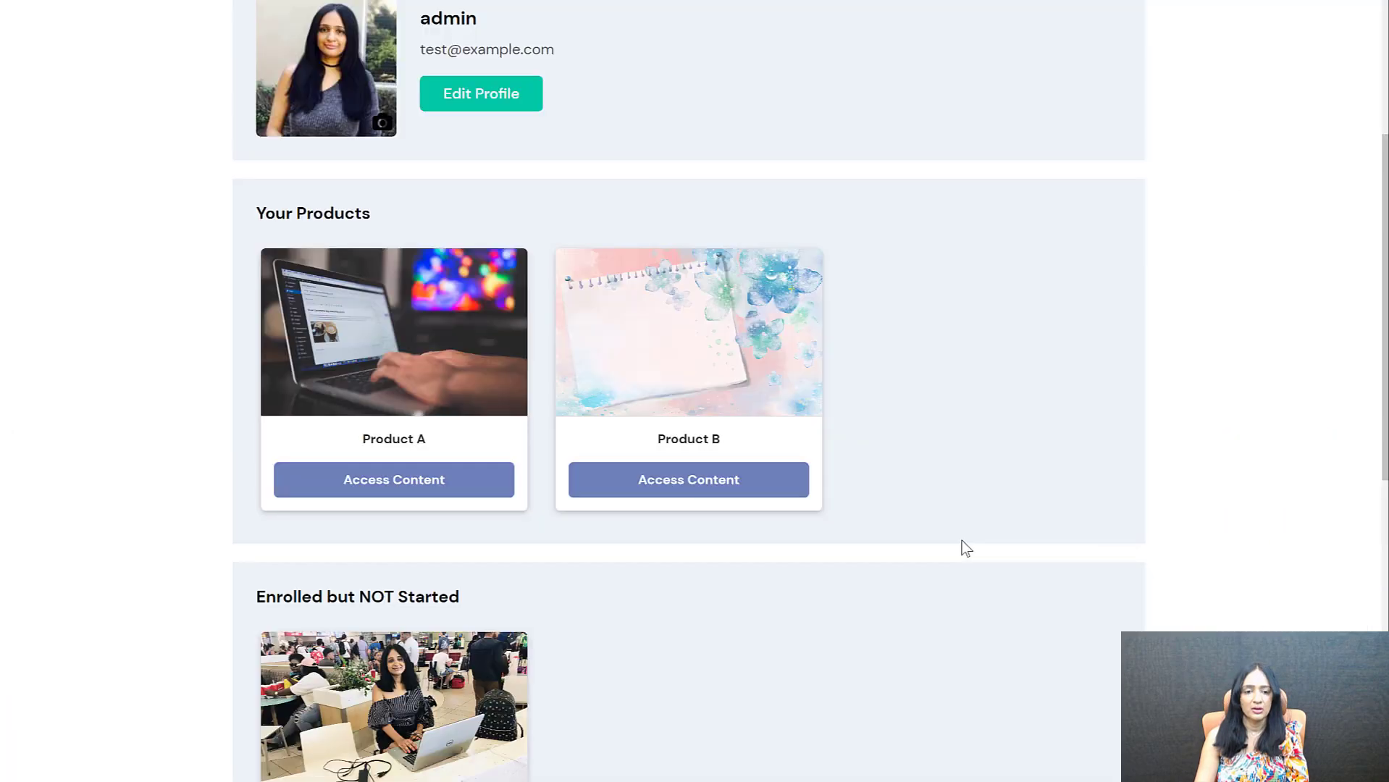
scroll(963, 536, up, 1)
scroll(958, 511, down, 2)
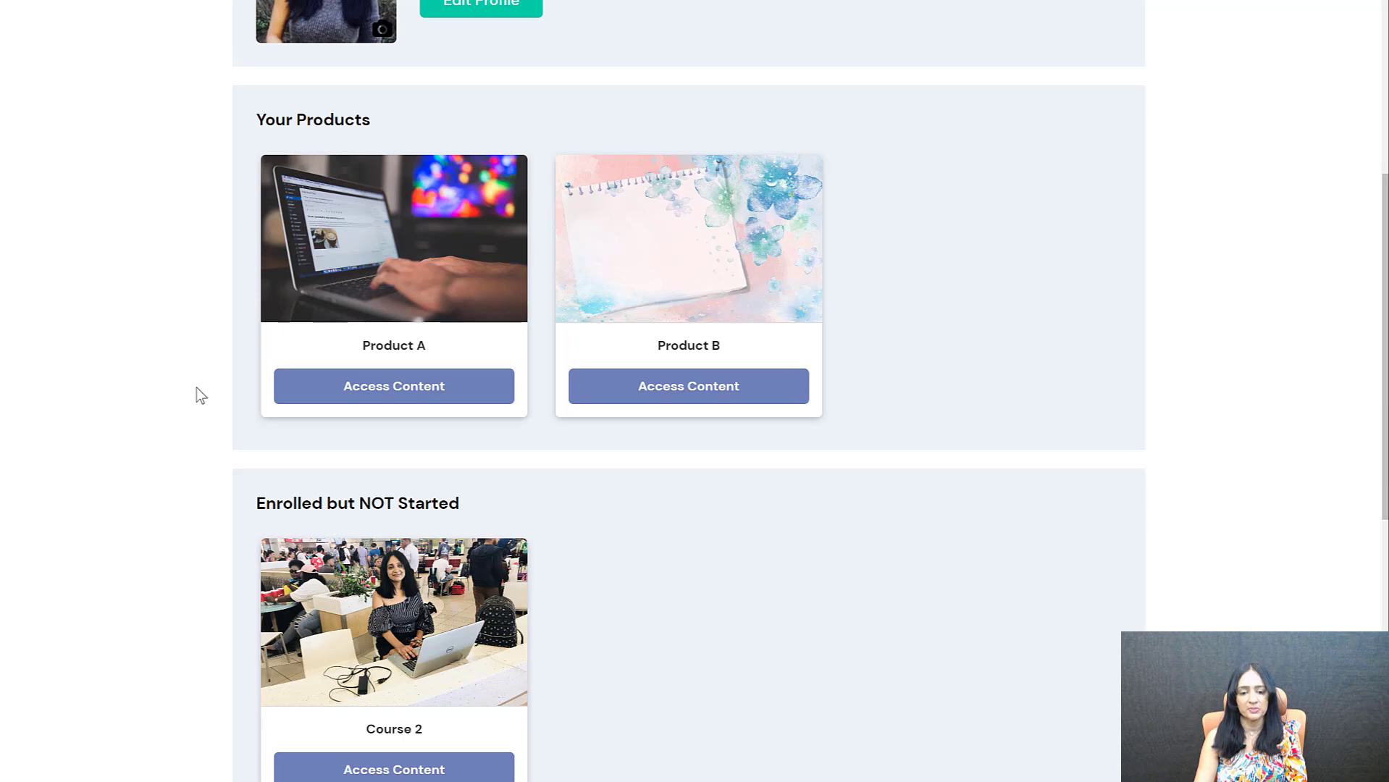
scroll(197, 388, down, 4)
scroll(209, 321, down, 2)
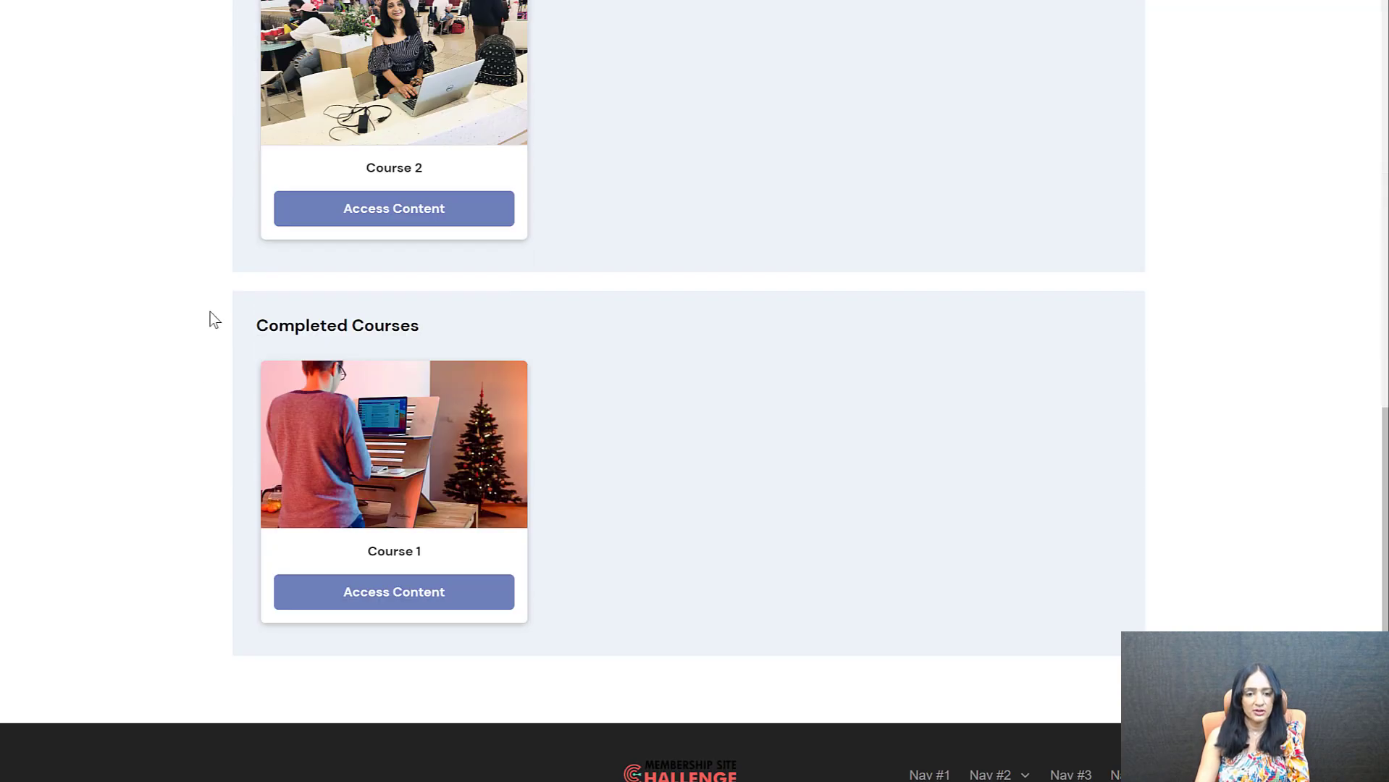
scroll(211, 321, up, 9)
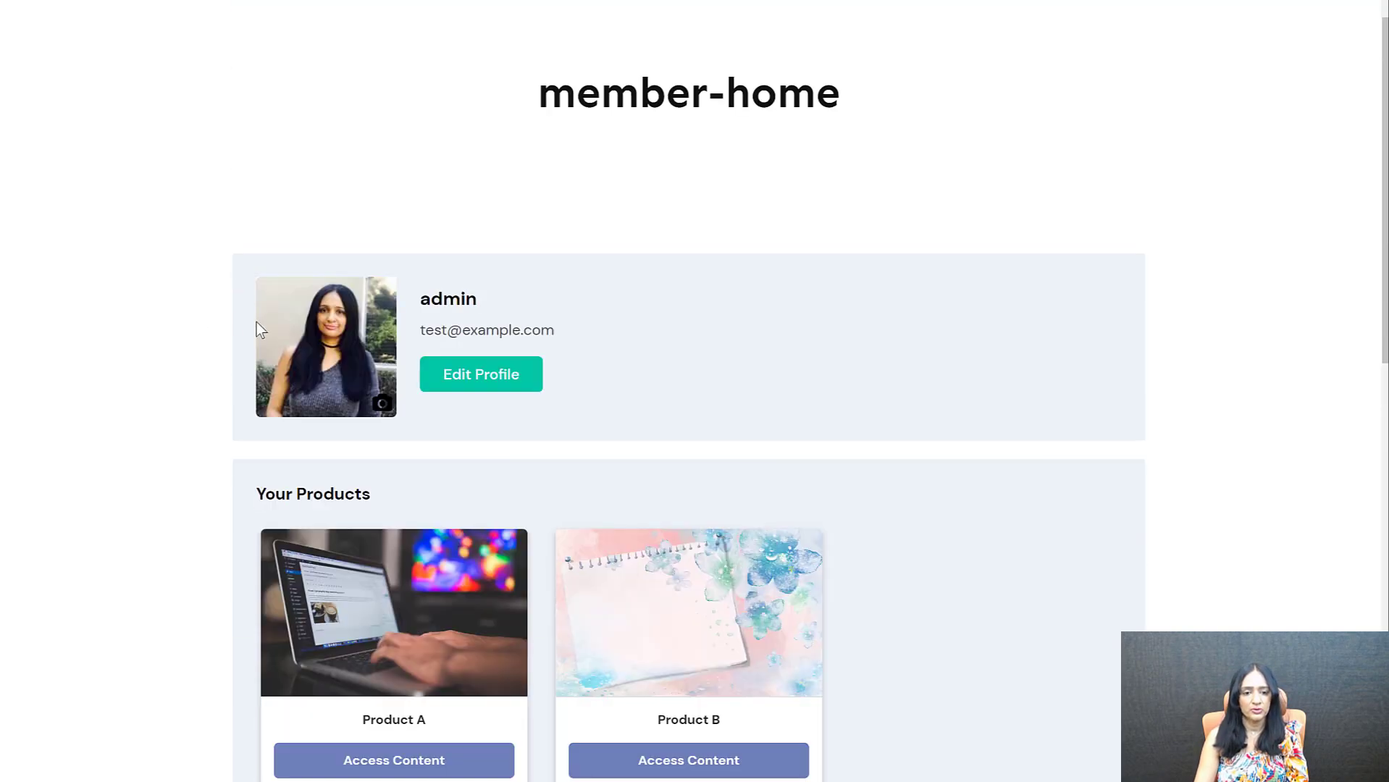
scroll(250, 302, down, 3)
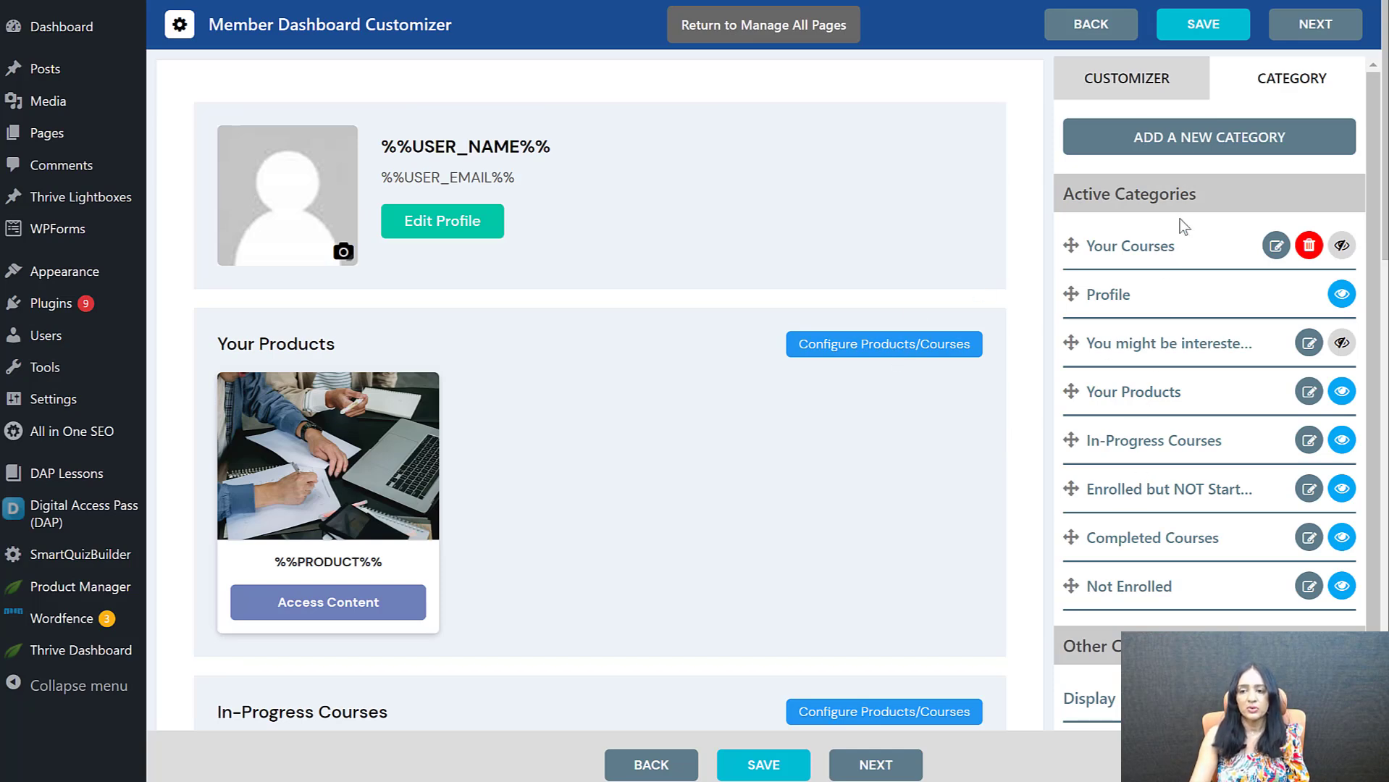
Set the dashboard template's category background to light pink #fff0f0, save it, and check the live member dashboard
click(1131, 82)
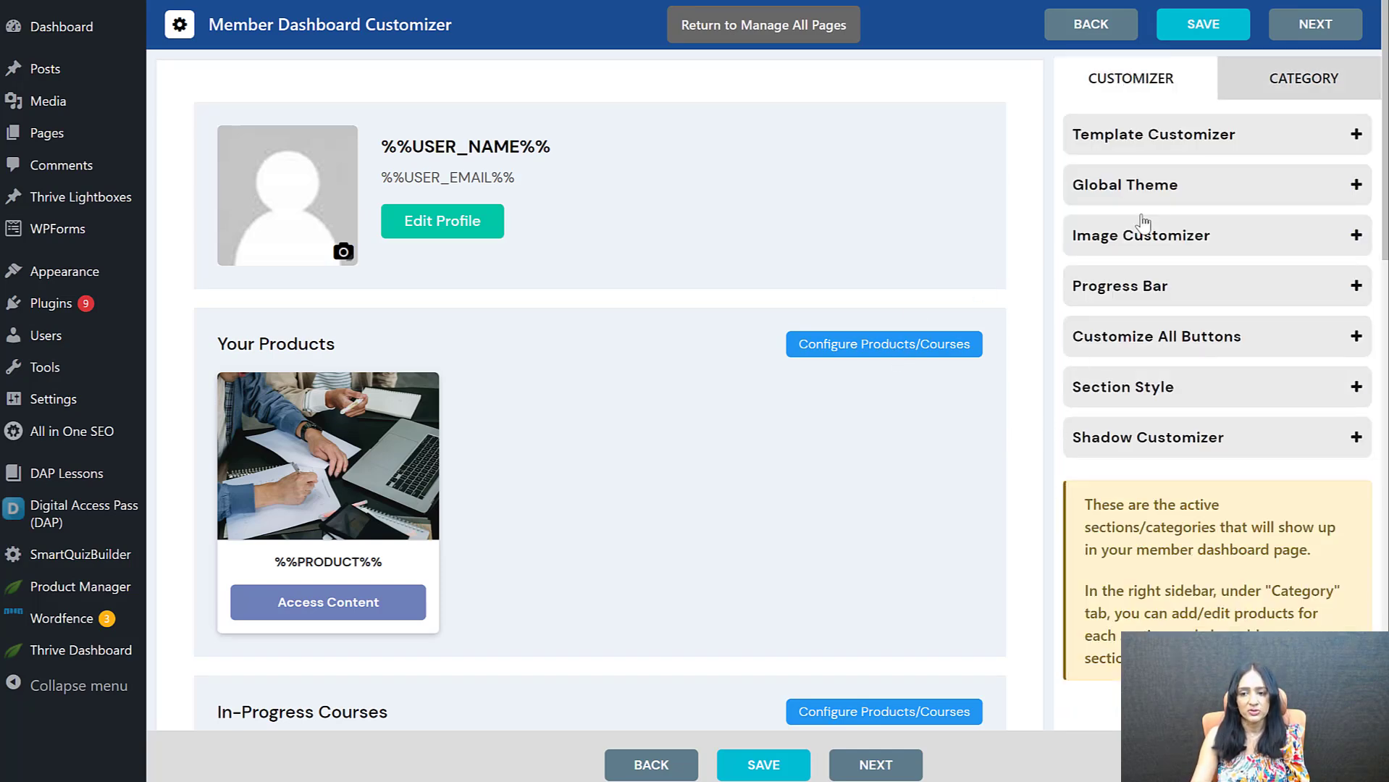
click(1142, 136)
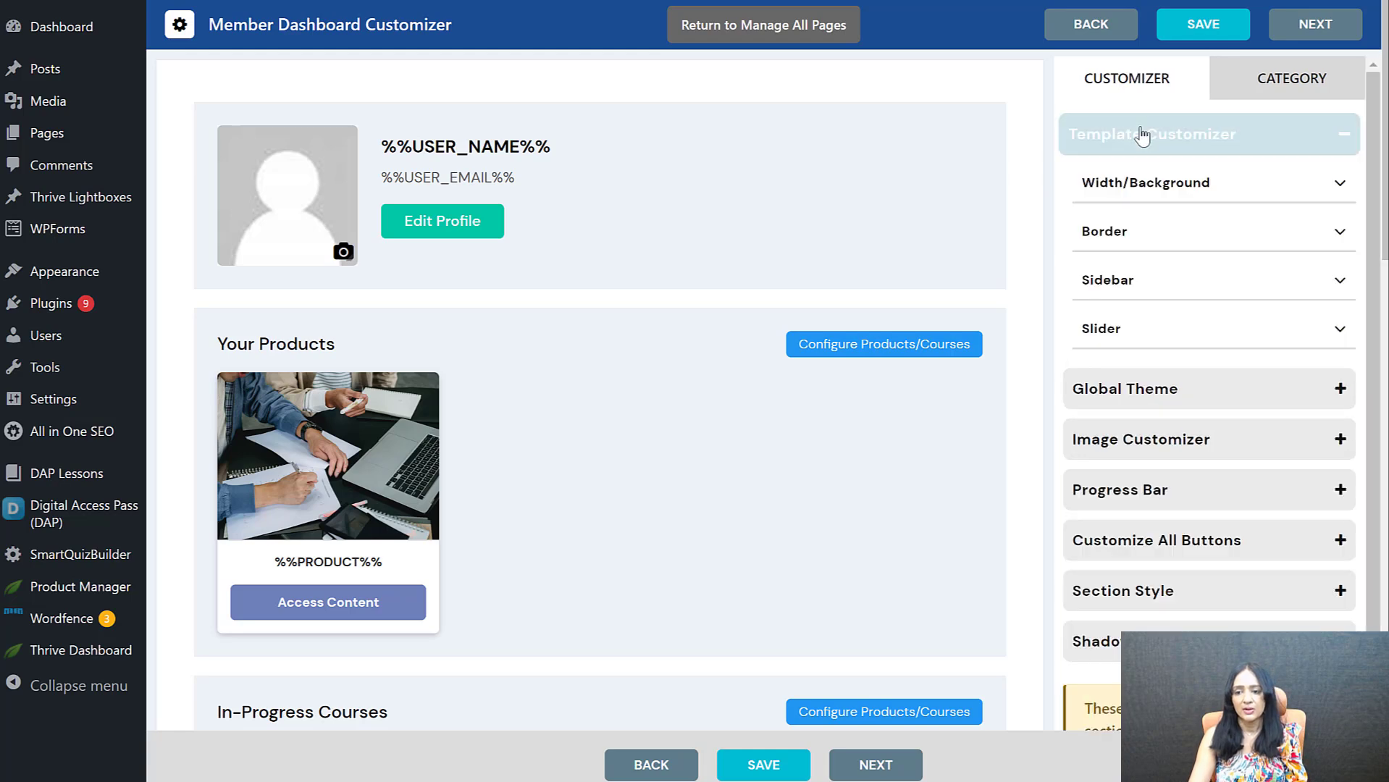
click(1174, 190)
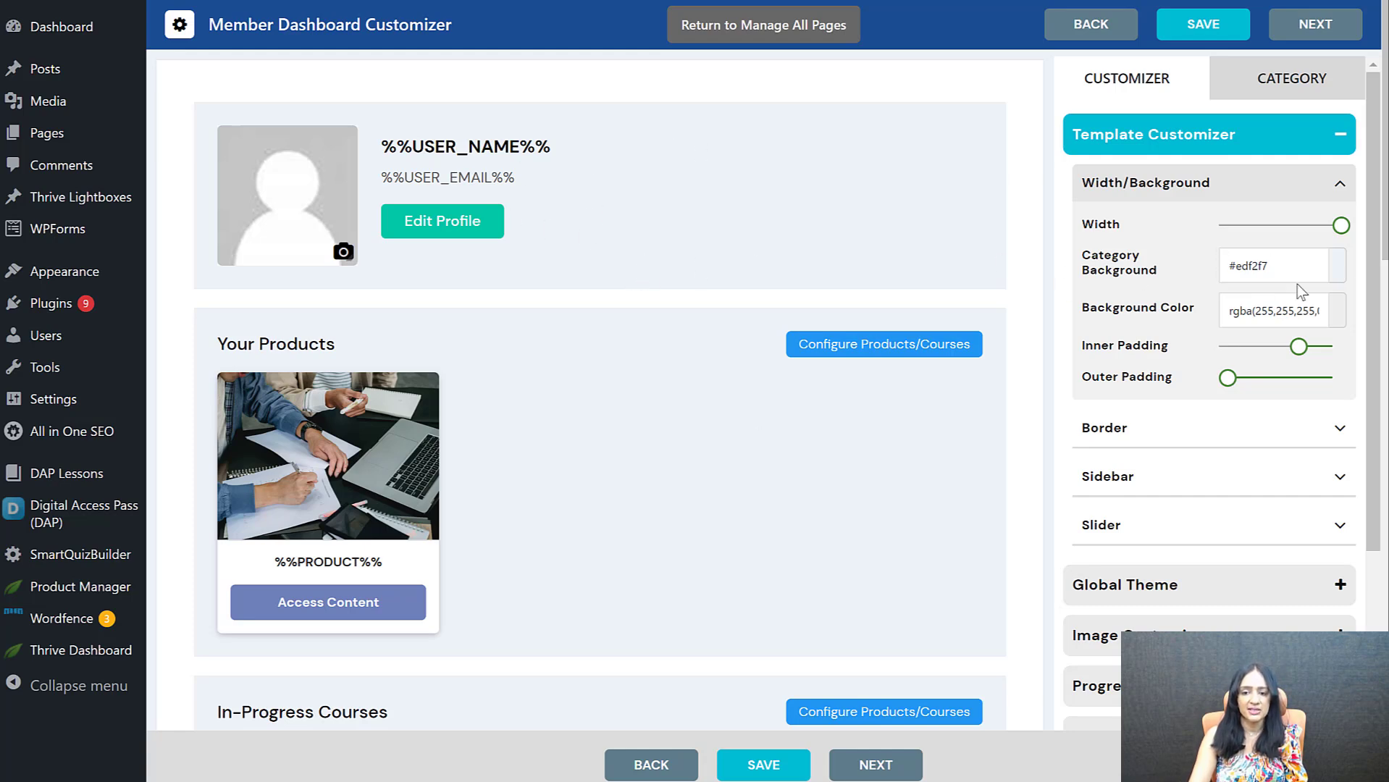
click(1337, 267)
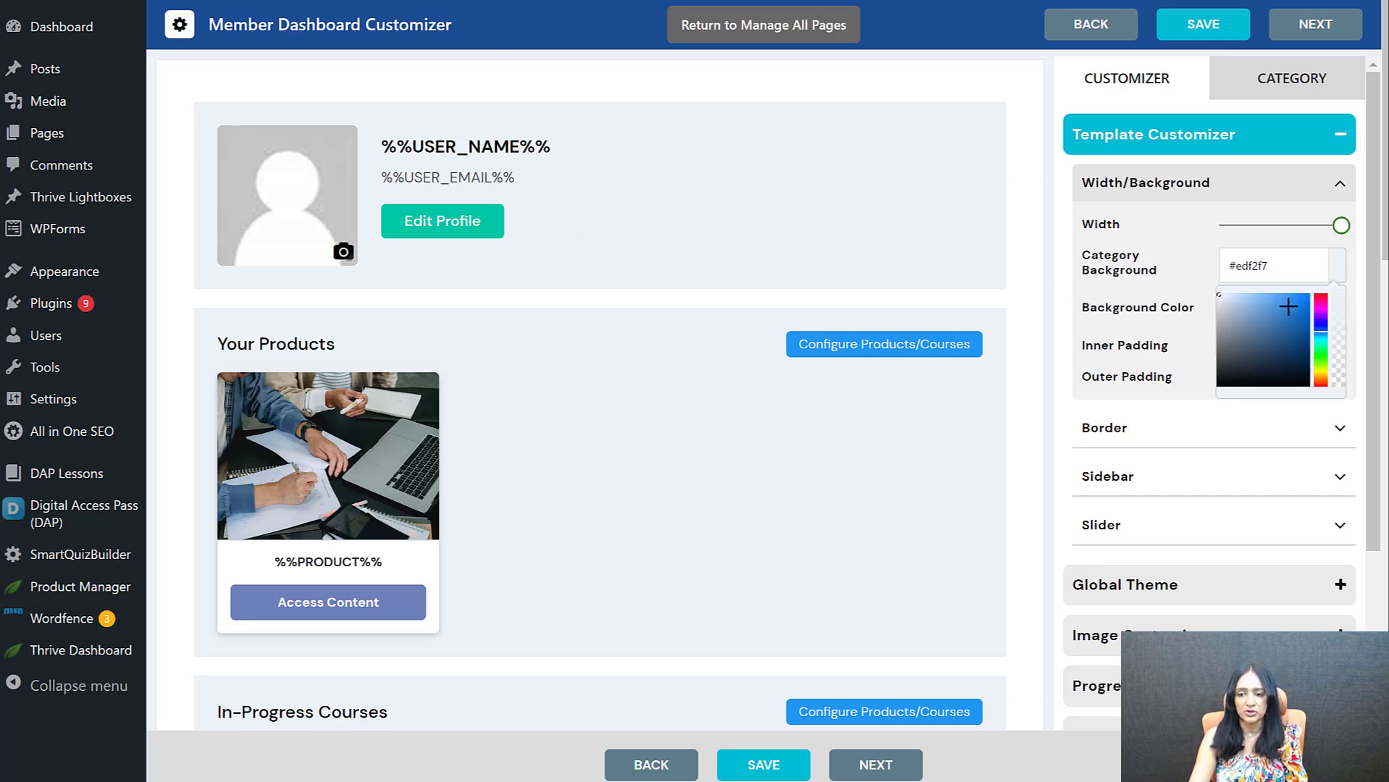
drag(1289, 306, 1224, 297)
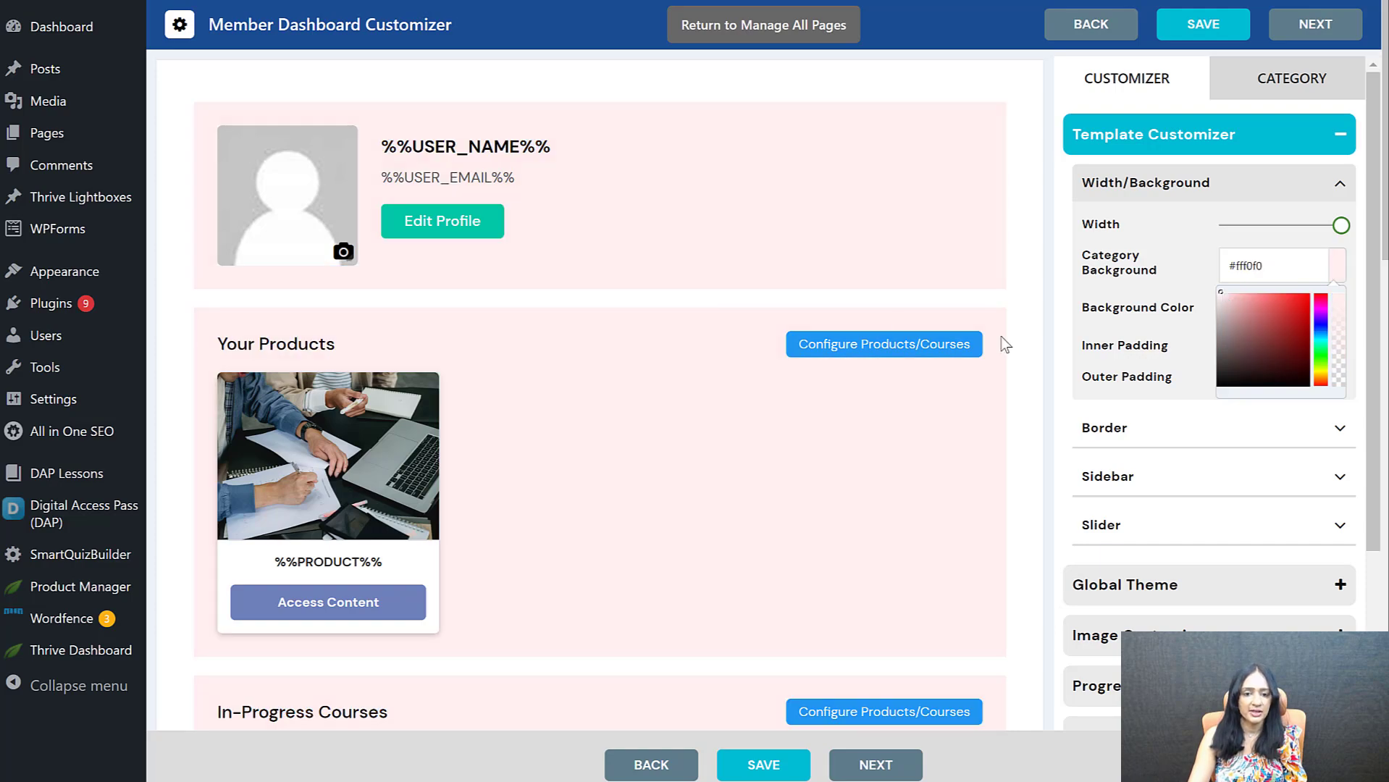
scroll(1048, 483, down, 4)
click(762, 764)
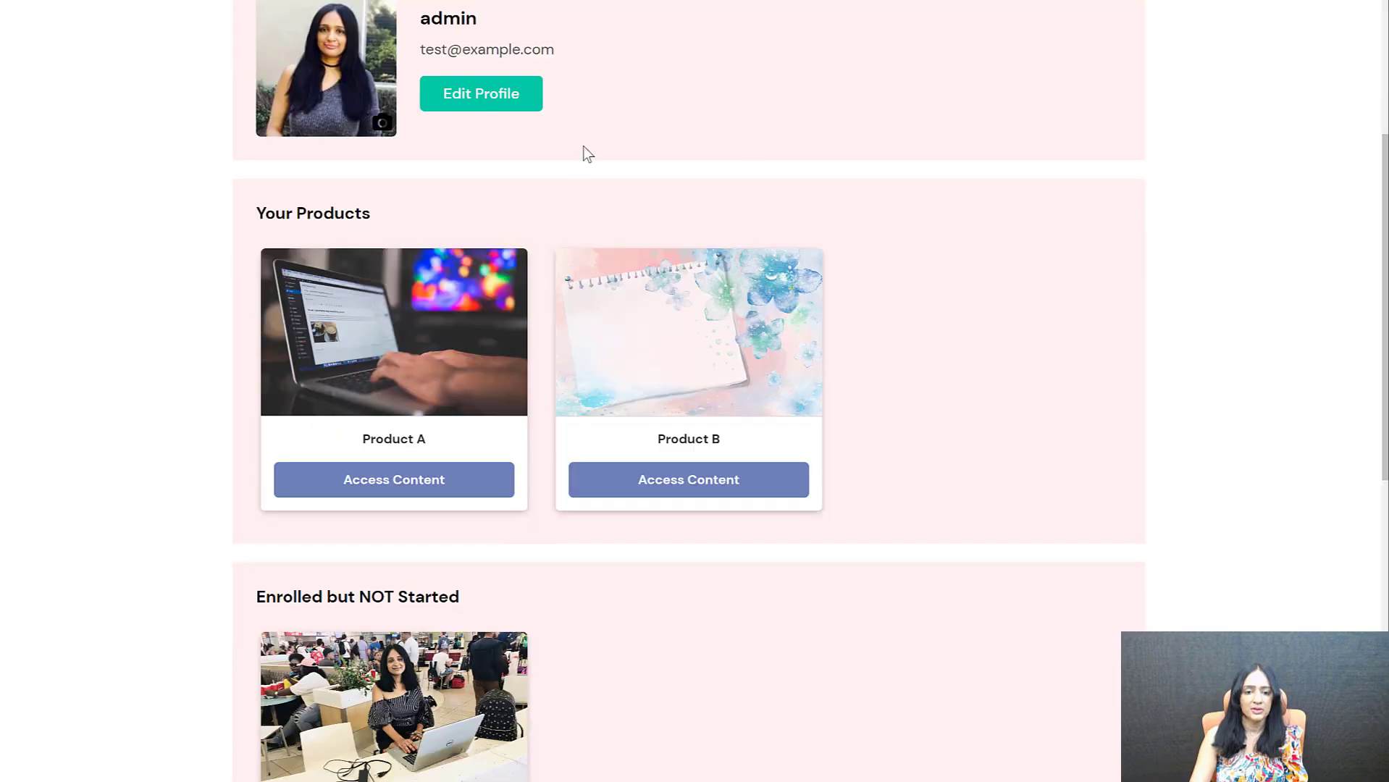
scroll(1333, 230, up, 1)
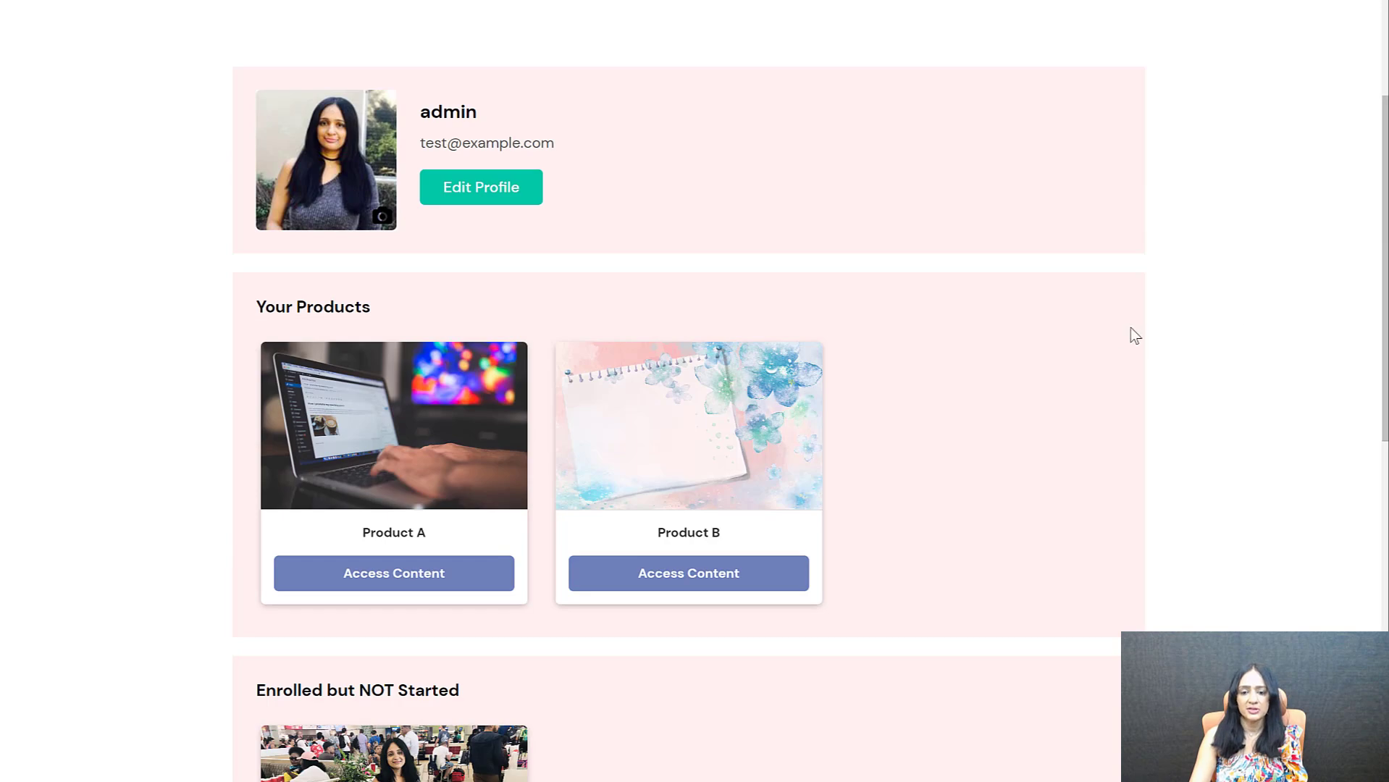
Review the sections on the live member dashboard and open the Global Theme settings from the dashboard customizer
scroll(1111, 341, down, 2)
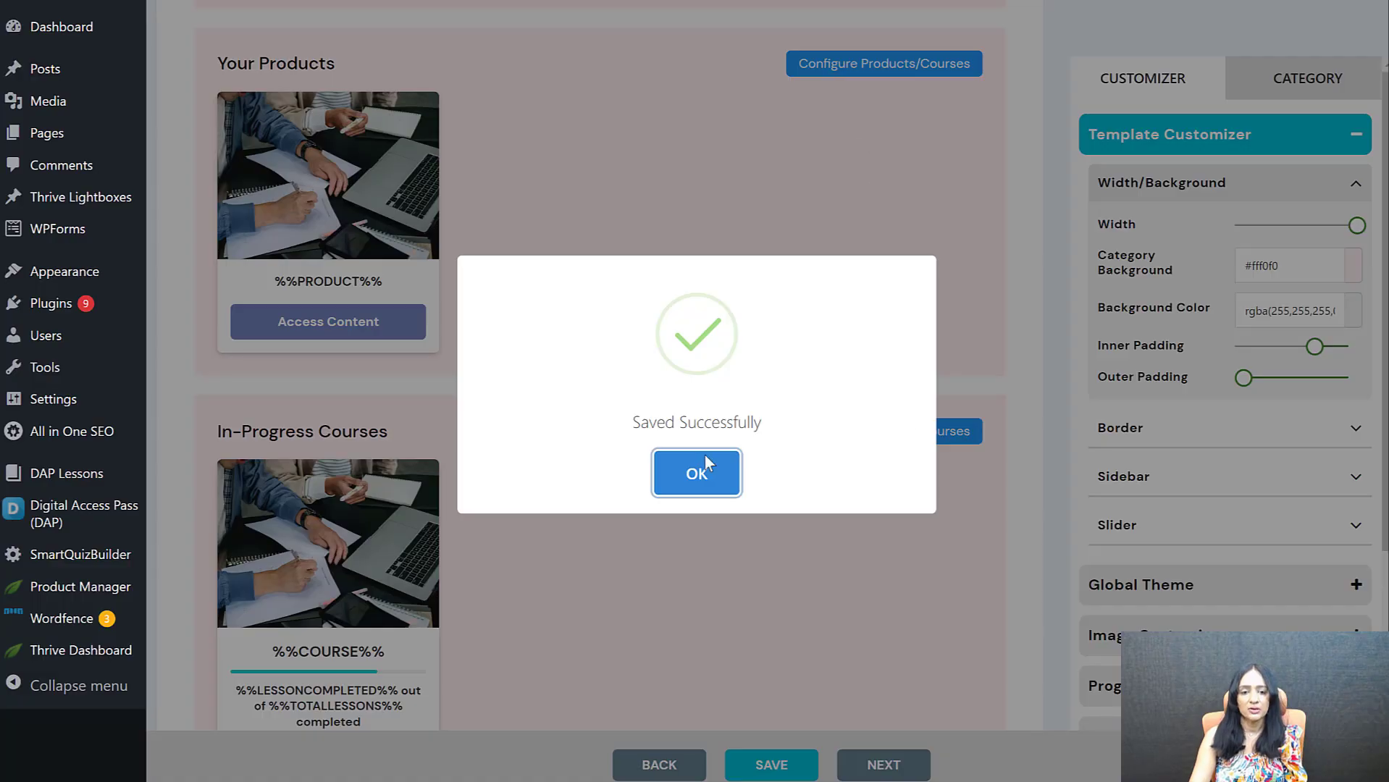
click(714, 475)
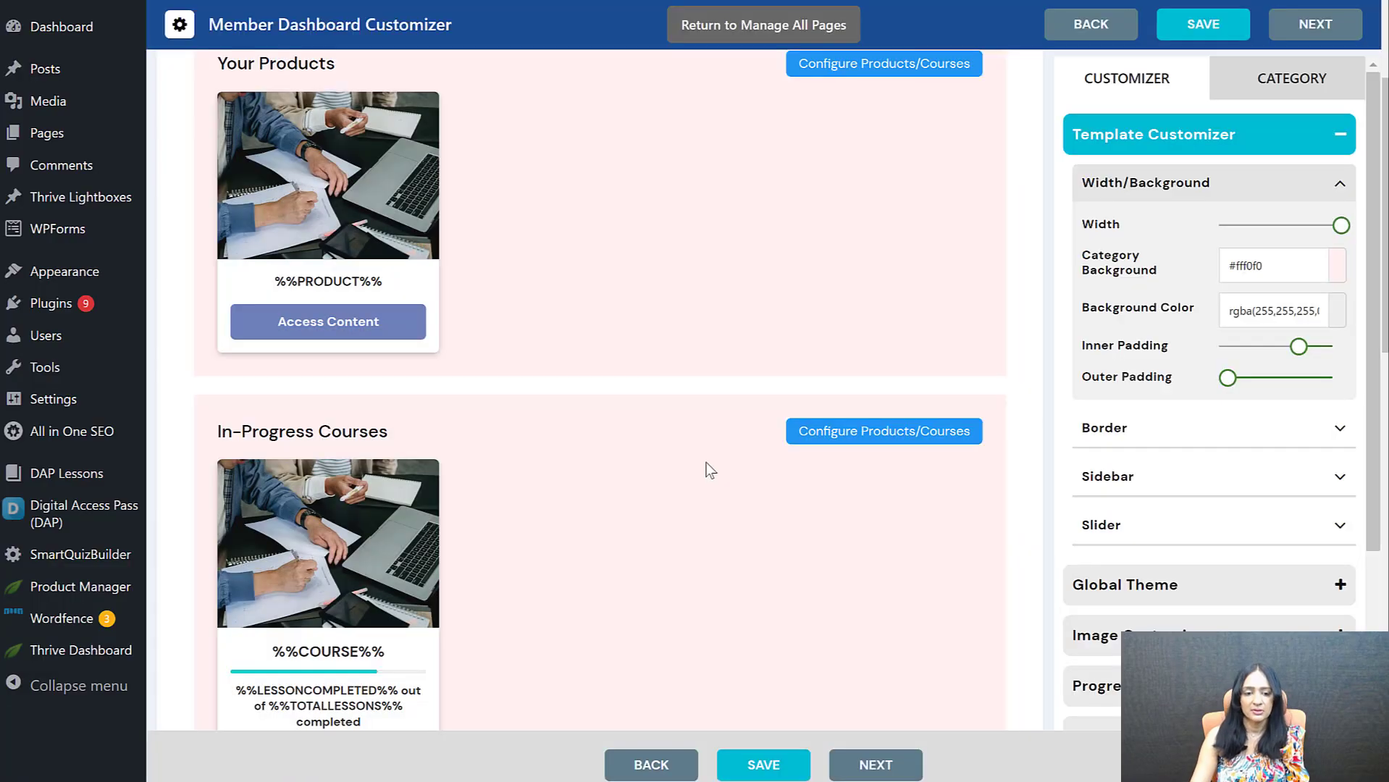
scroll(631, 375, up, 4)
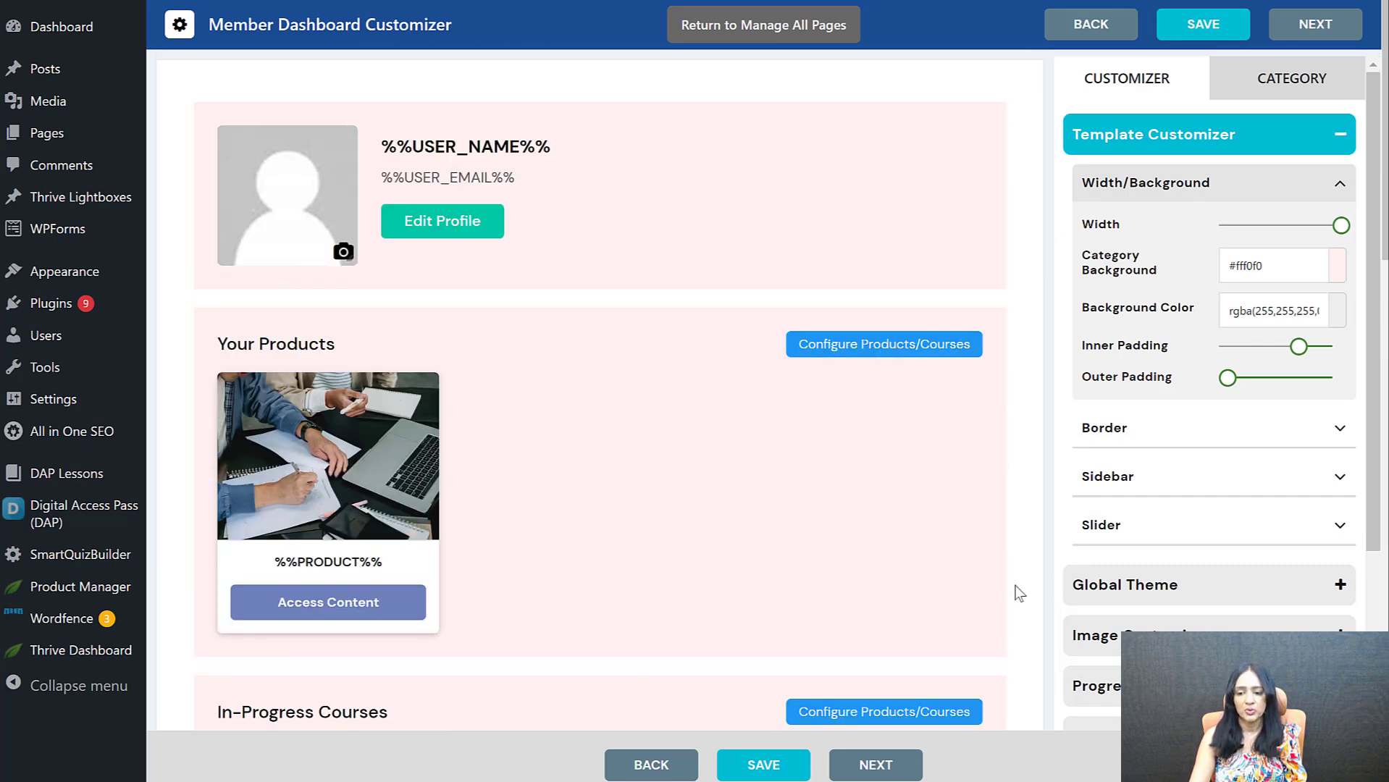
click(1114, 593)
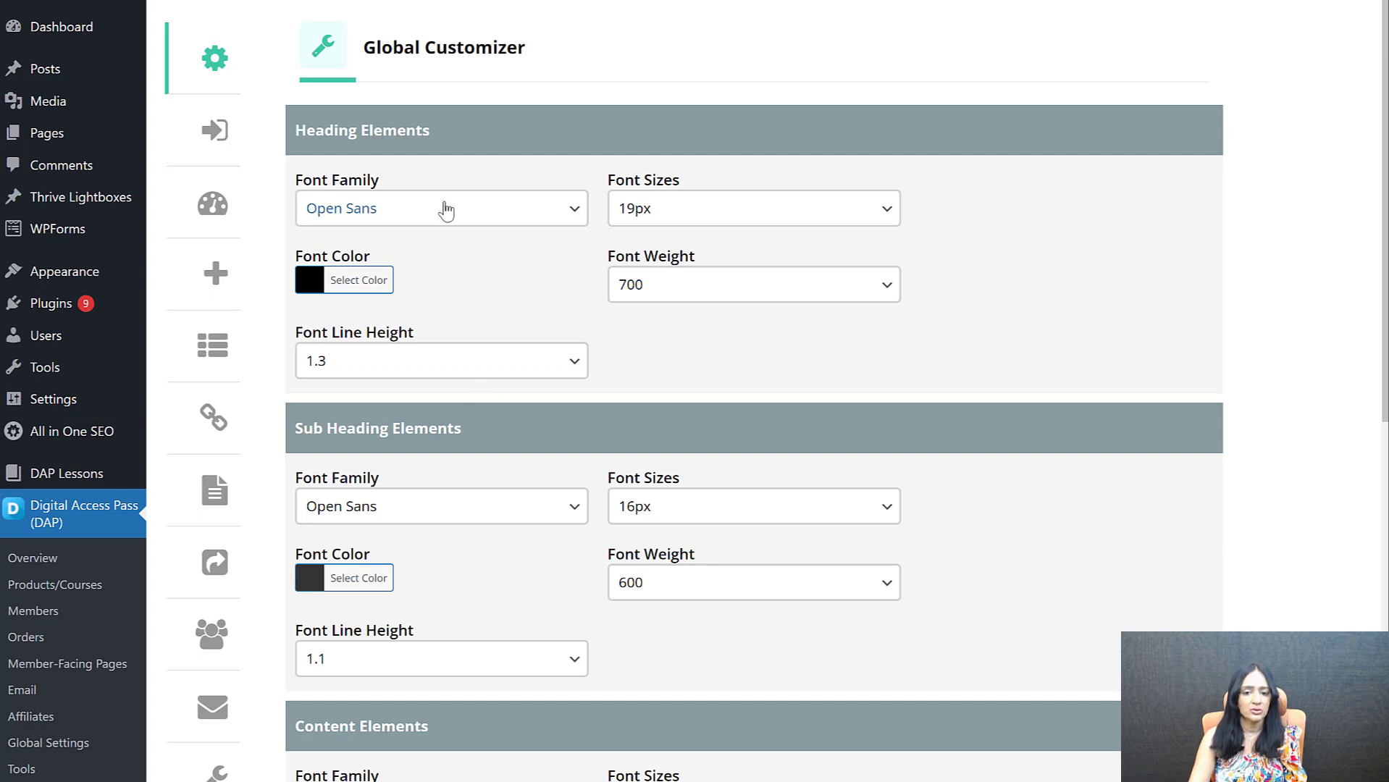
Set the global font sizes to 24px for headings, 19px for sub headings and 16px for content, save, and check the live dashboard
scroll(390, 427, down, 1)
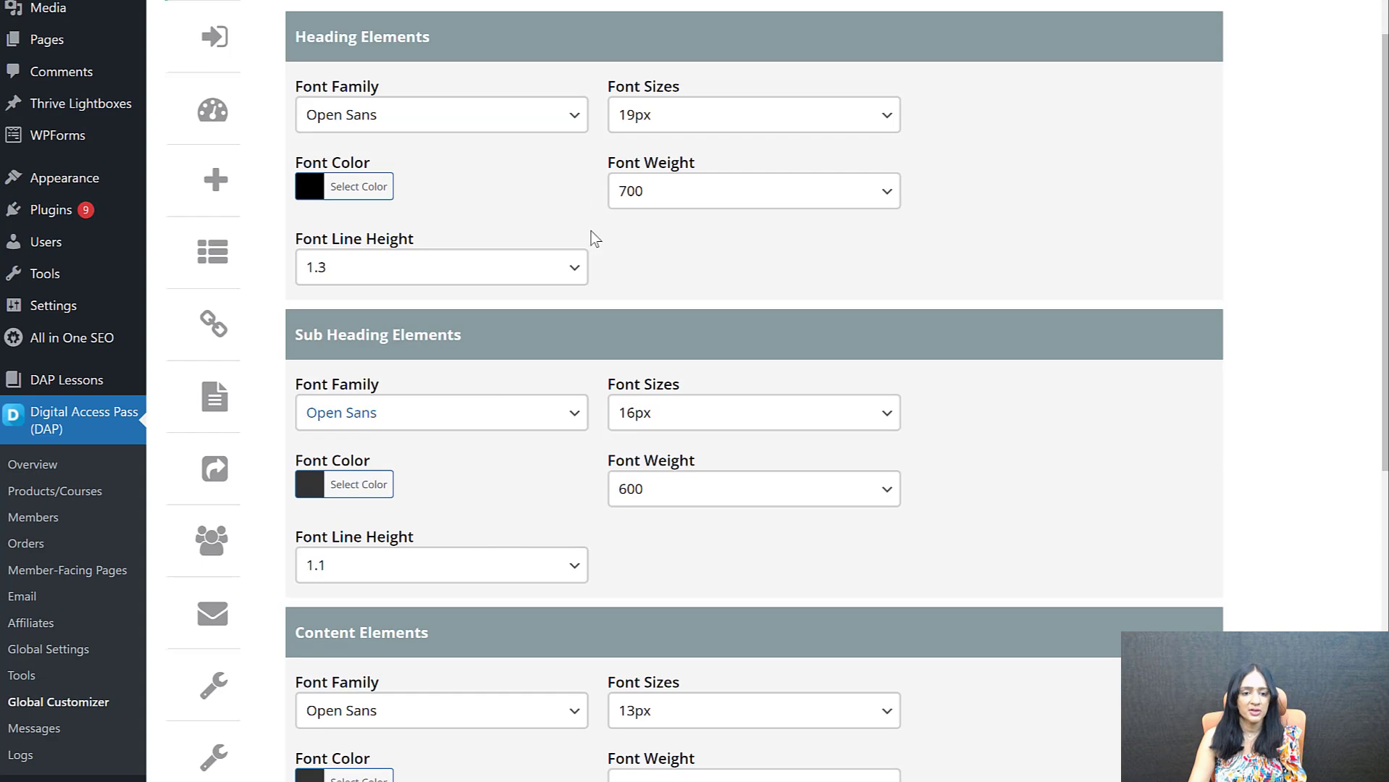
click(667, 116)
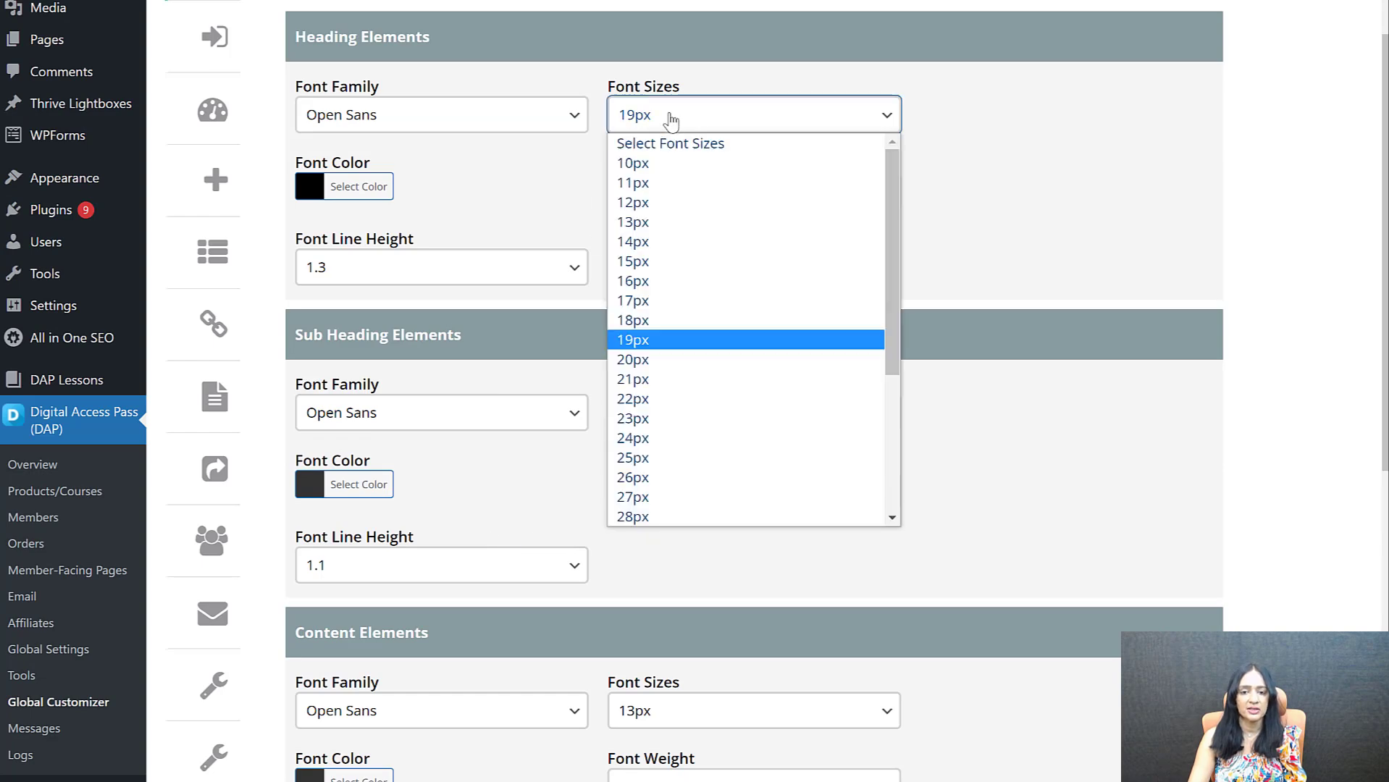
click(656, 438)
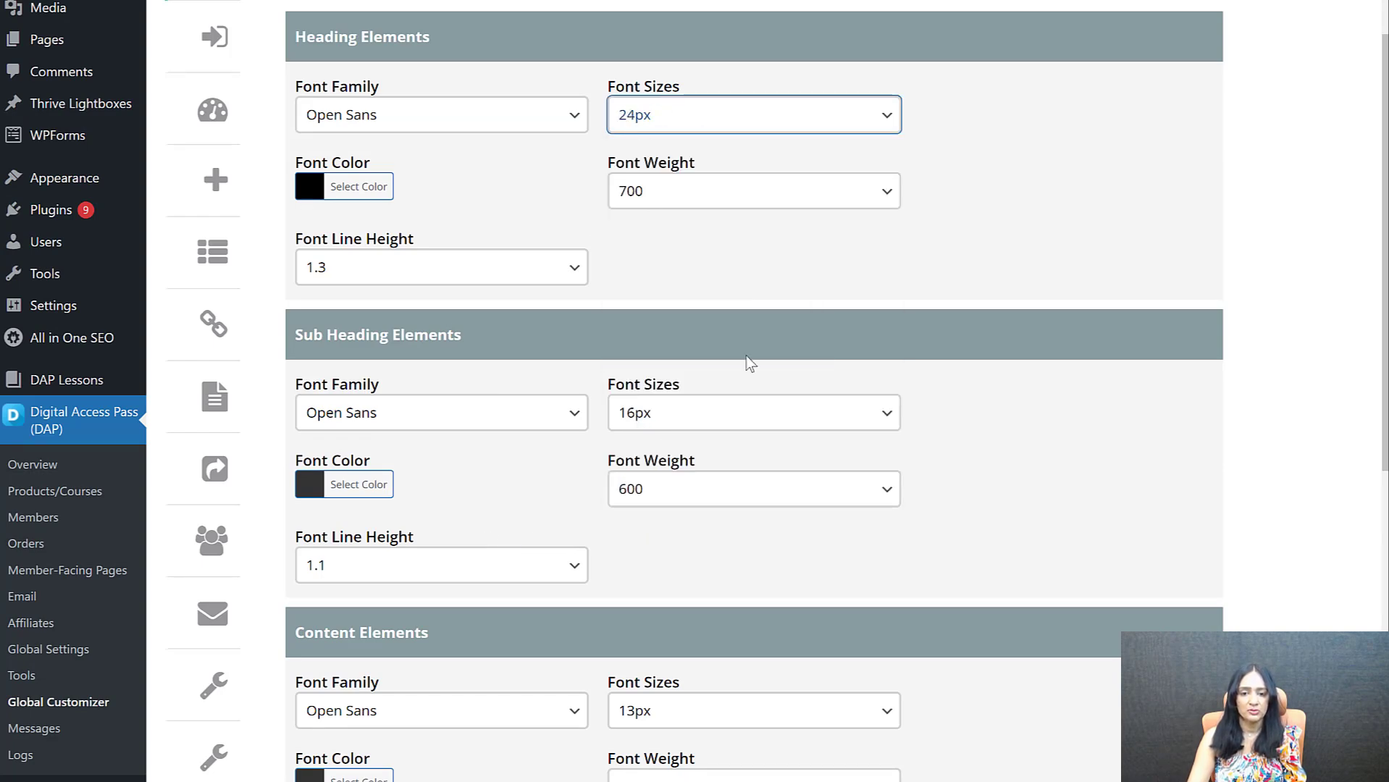
click(668, 420)
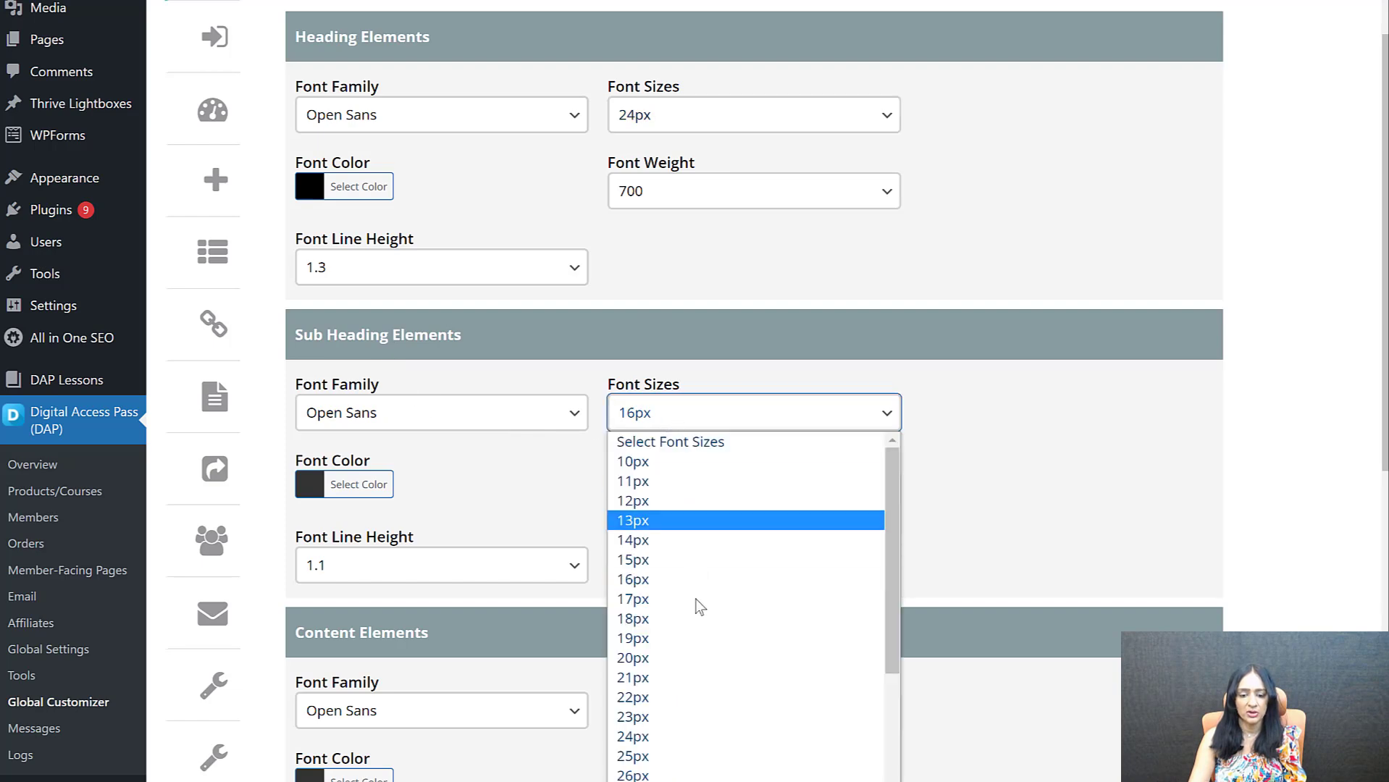
click(694, 641)
scroll(688, 601, down, 3)
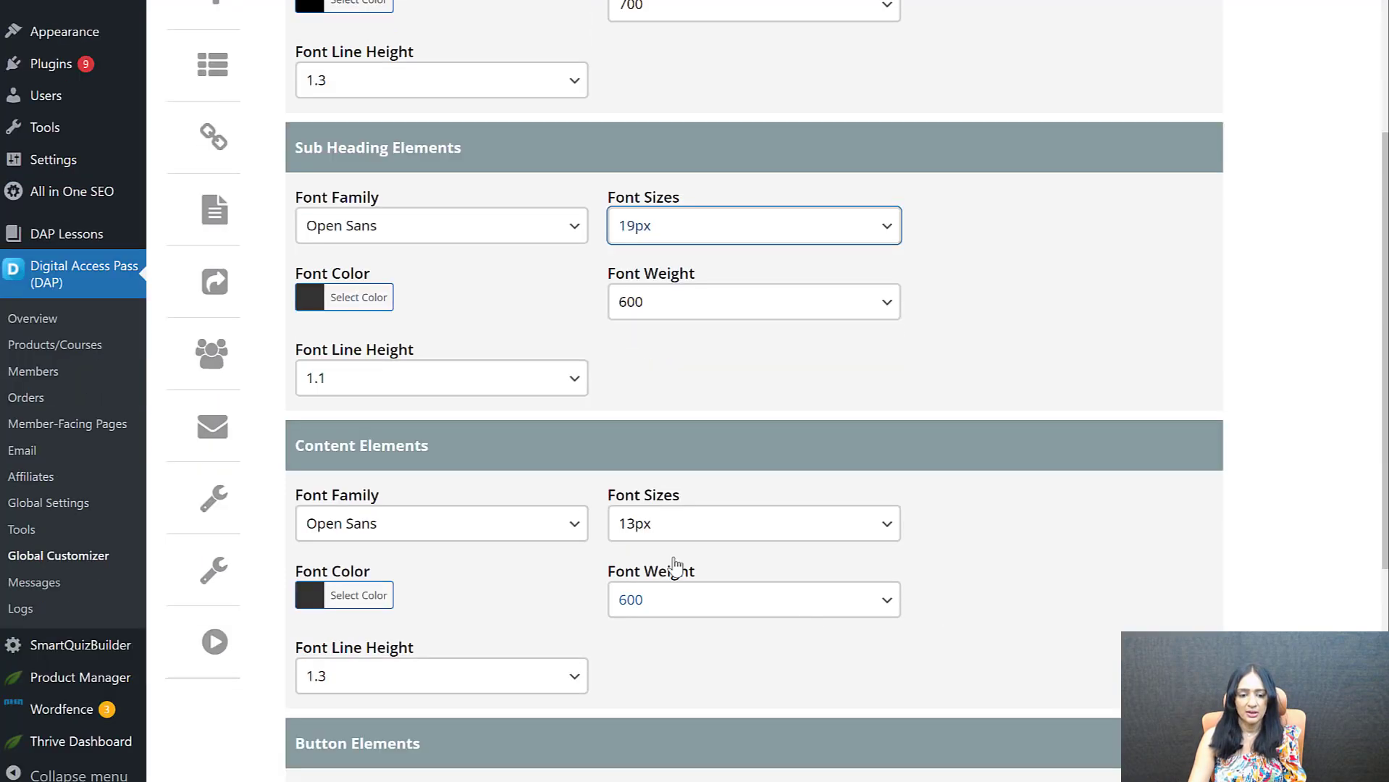
click(684, 524)
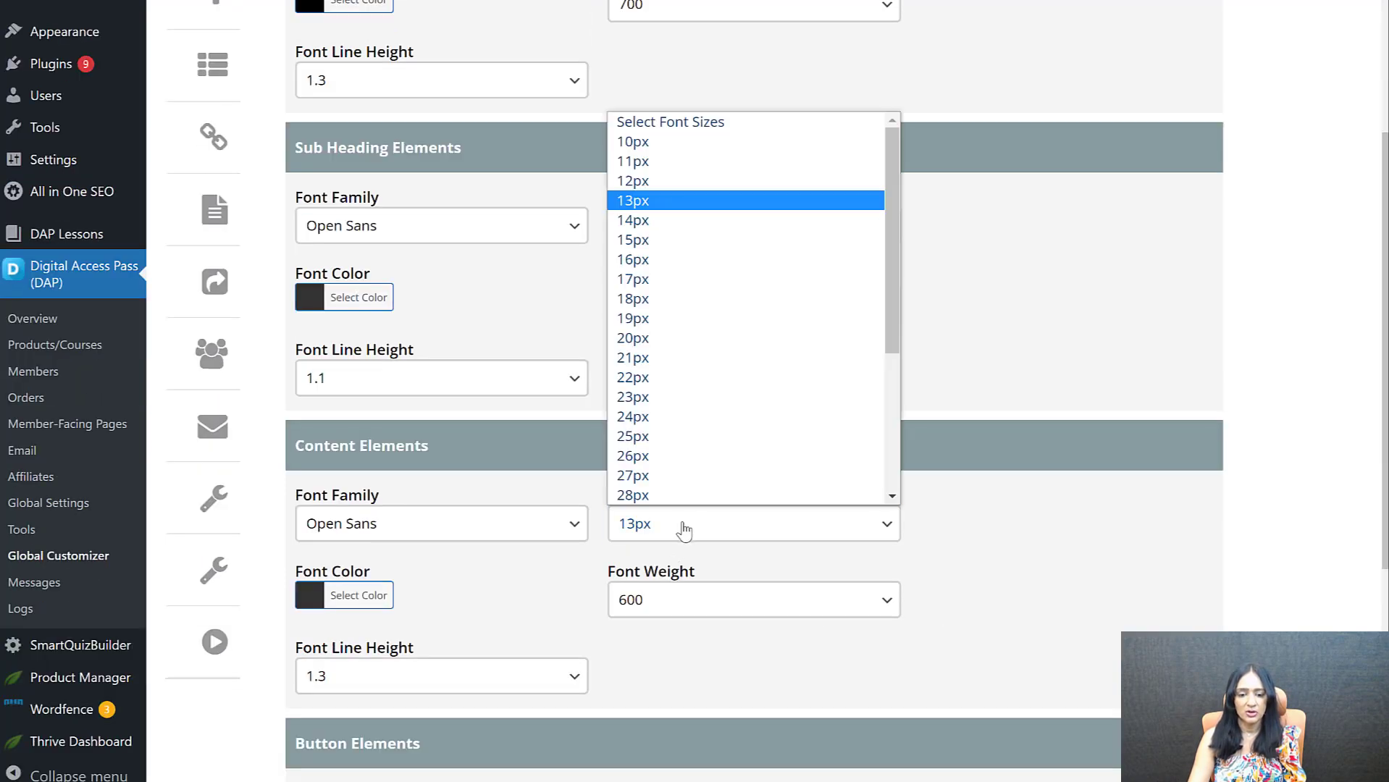
click(666, 261)
scroll(1055, 611, down, 5)
click(754, 681)
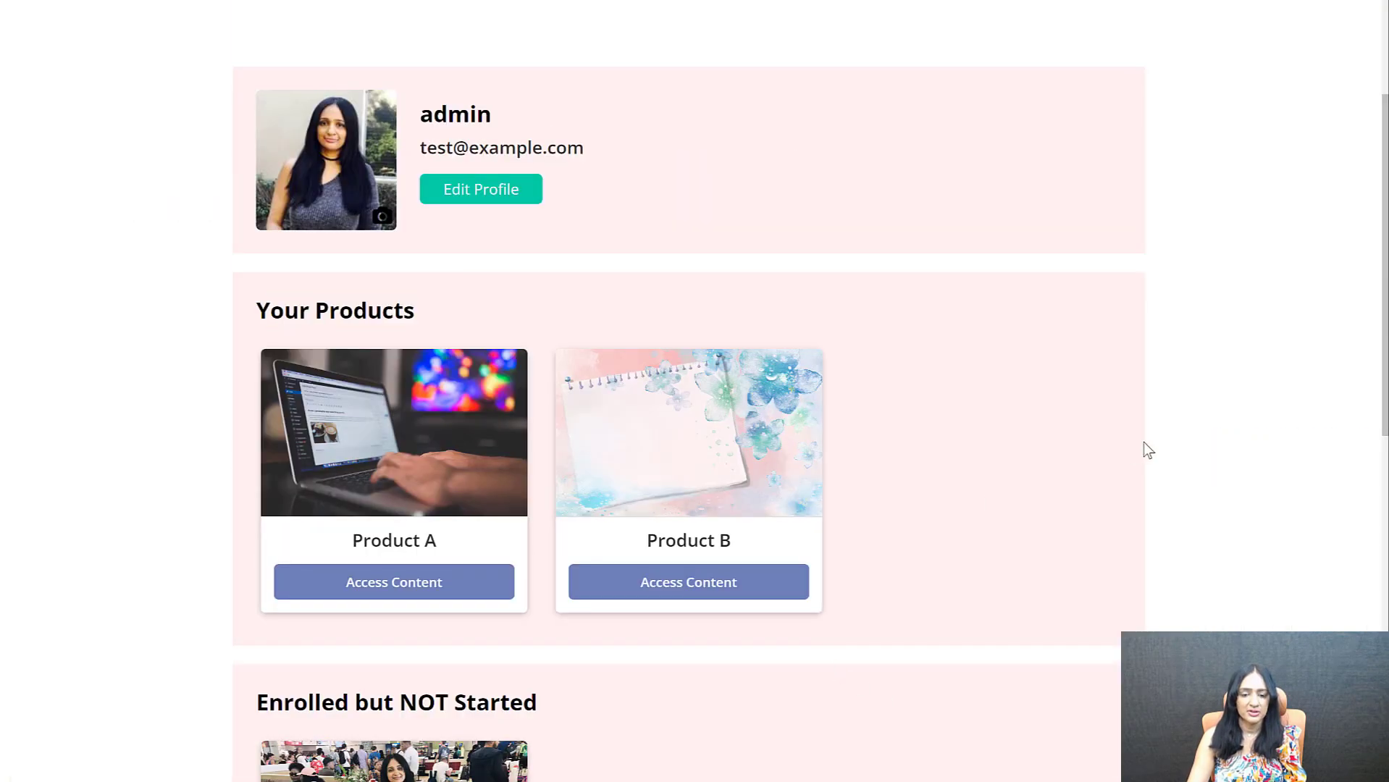
drag(1379, 348, 1370, 420)
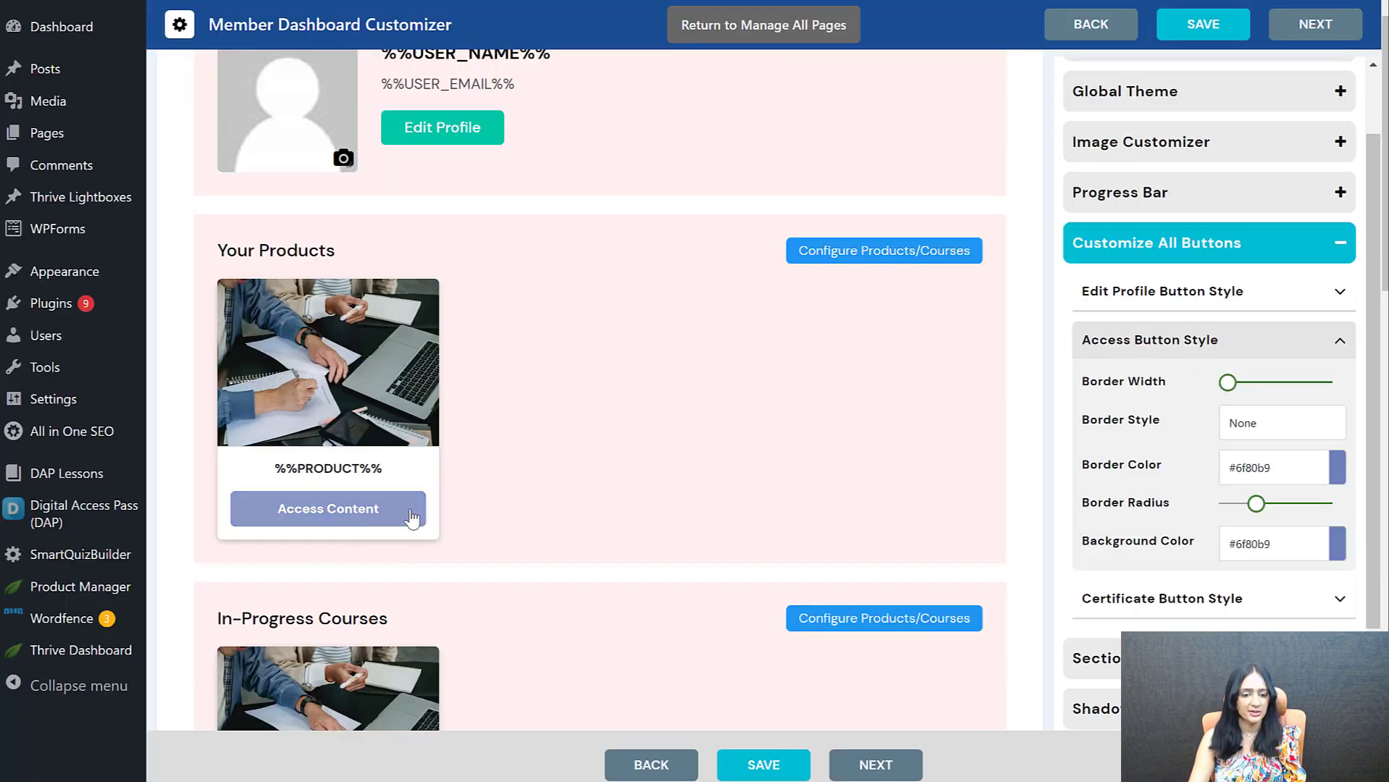
Set the Access button's background and border colors to #af5035 and check the buttons on the live member dashboard
scroll(340, 604, down, 5)
scroll(884, 438, up, 4)
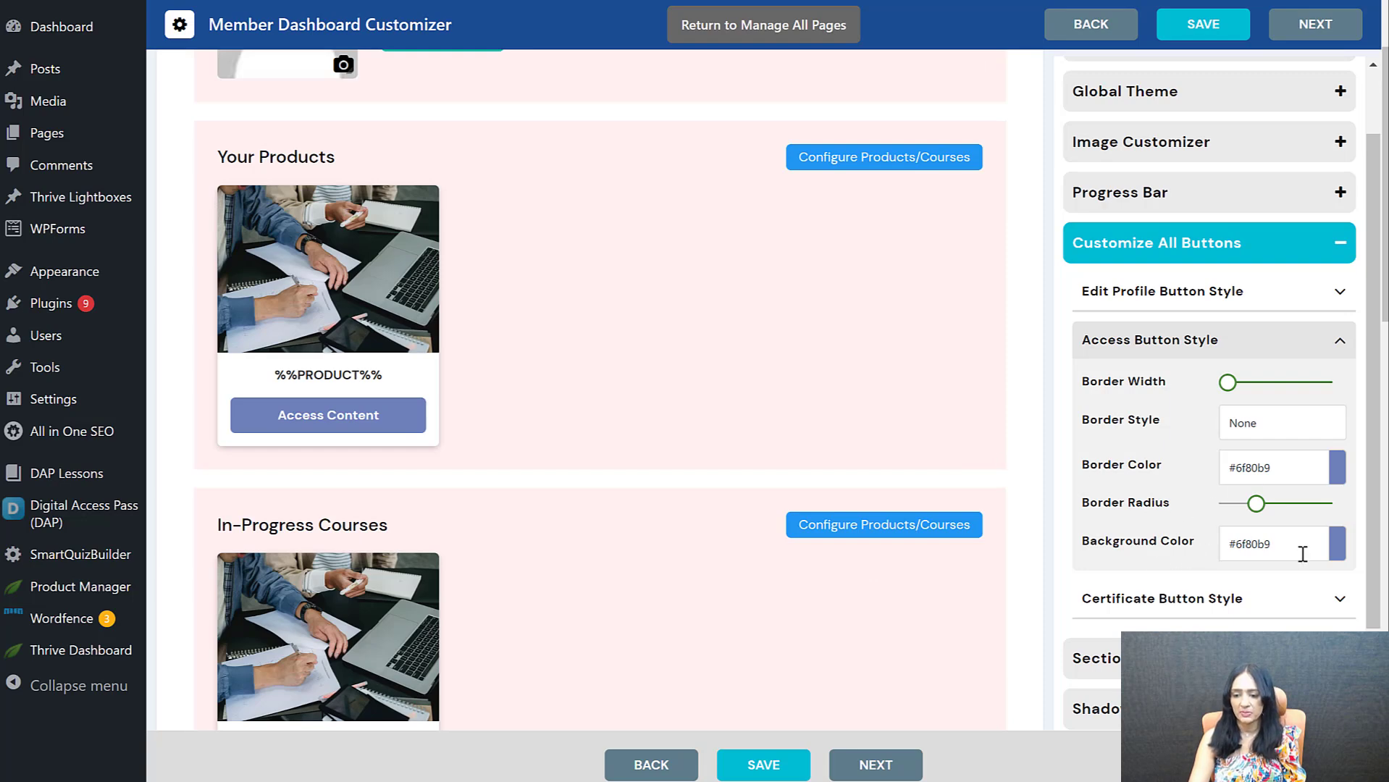
click(1336, 551)
click(1320, 660)
click(1280, 599)
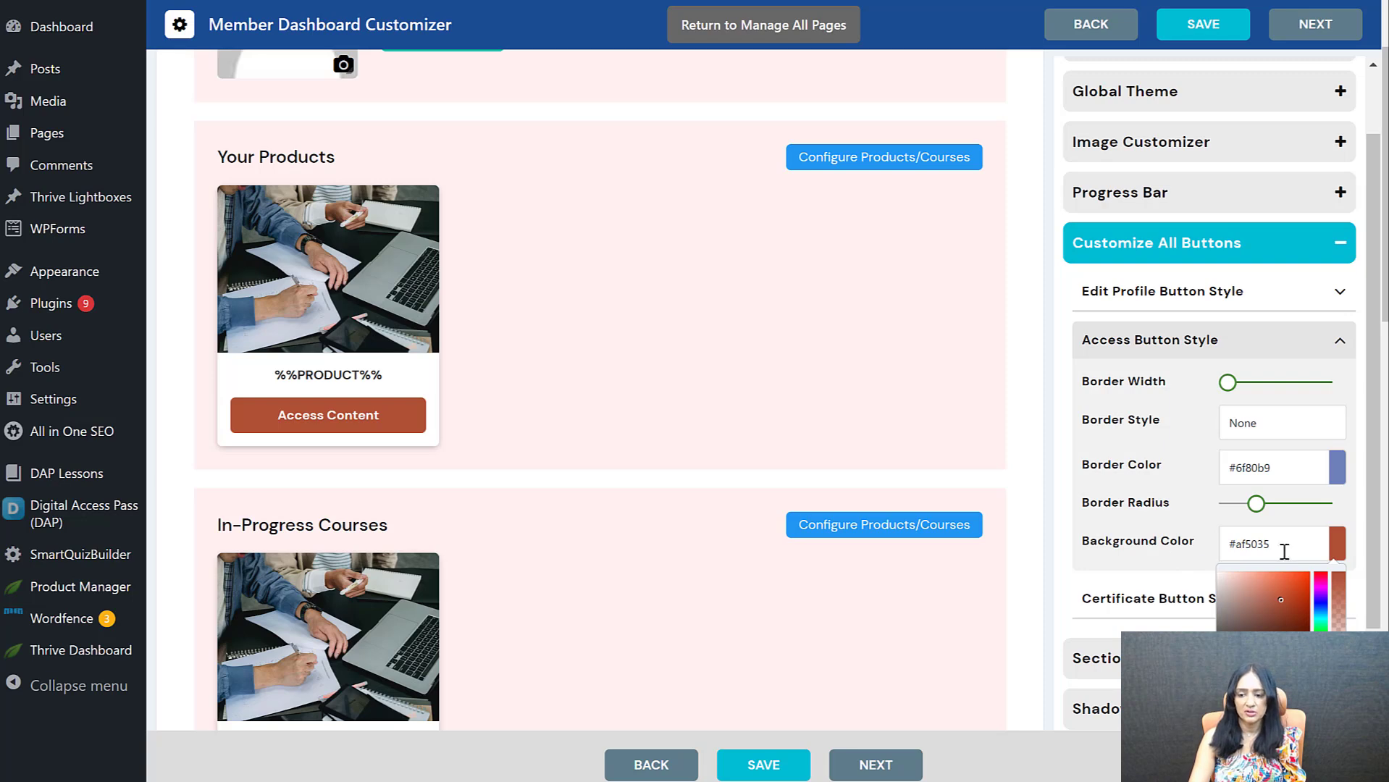
triple_click(1284, 552)
key(ctrl+c)
triple_click(1260, 467)
key(ctrl+v)
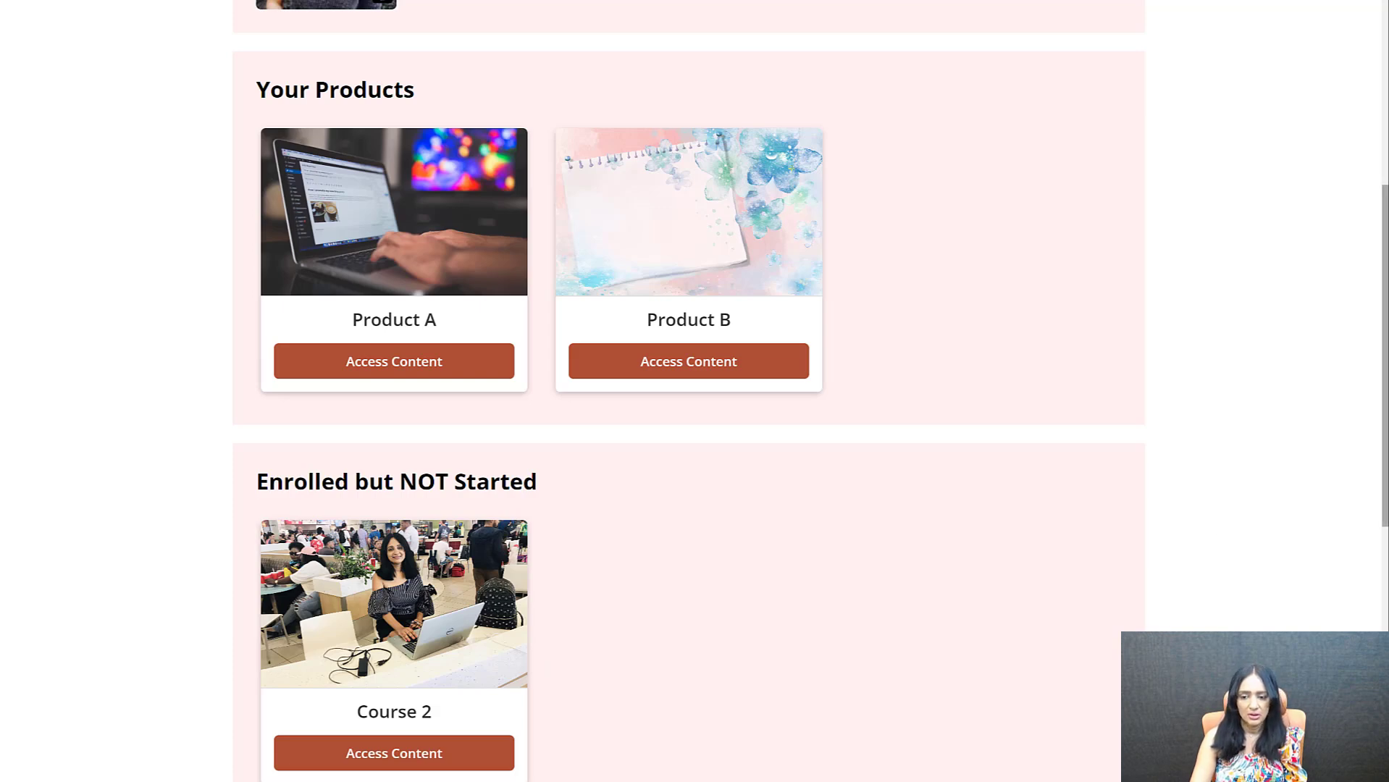
scroll(1385, 590, down, 5)
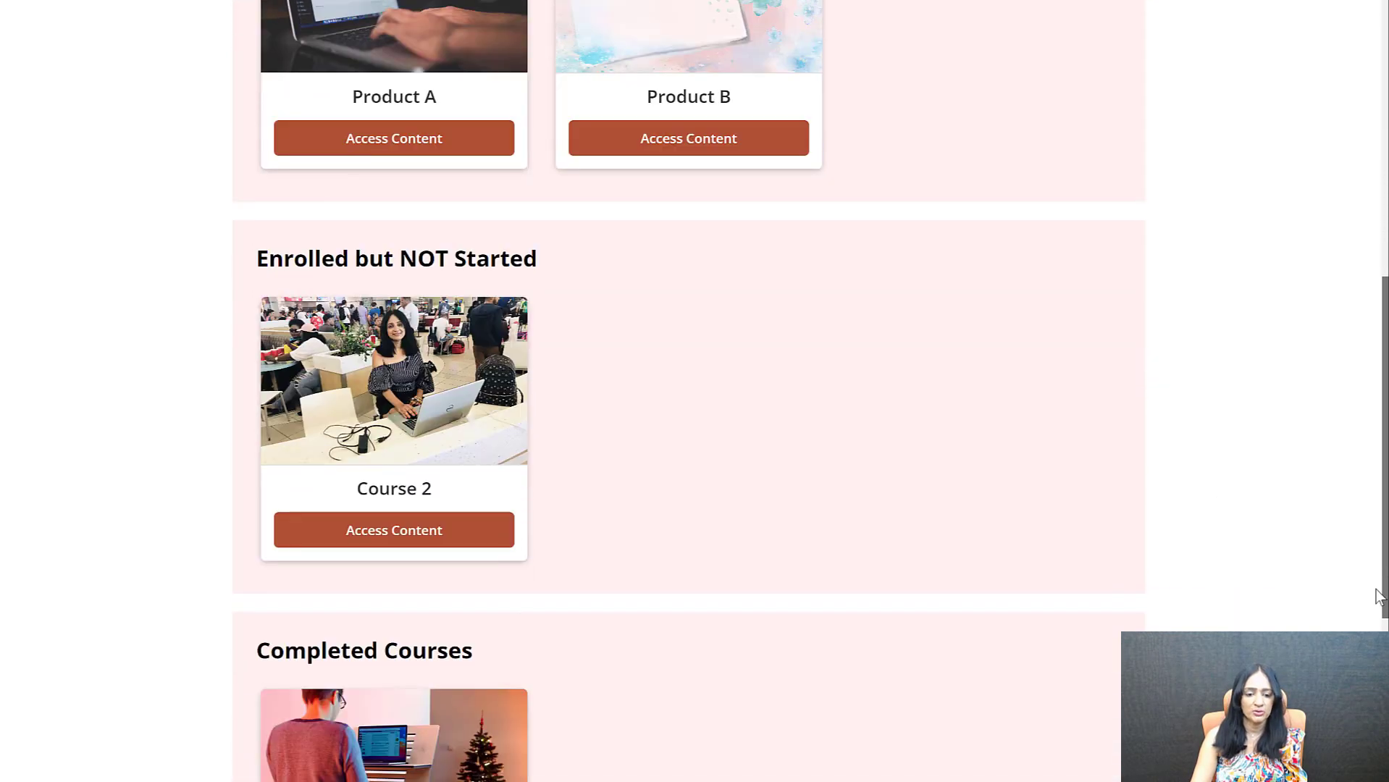
scroll(1347, 377, up, 9)
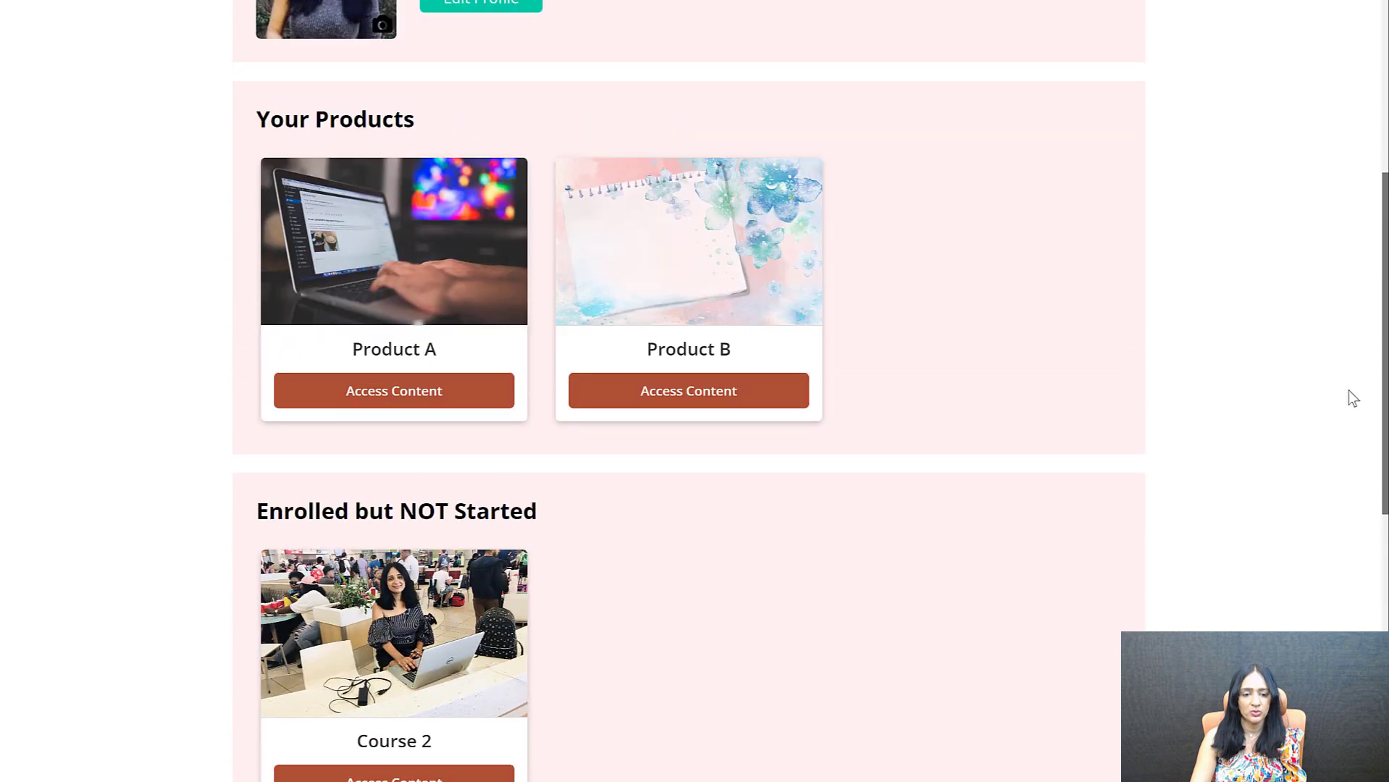
scroll(1345, 391, down, 1)
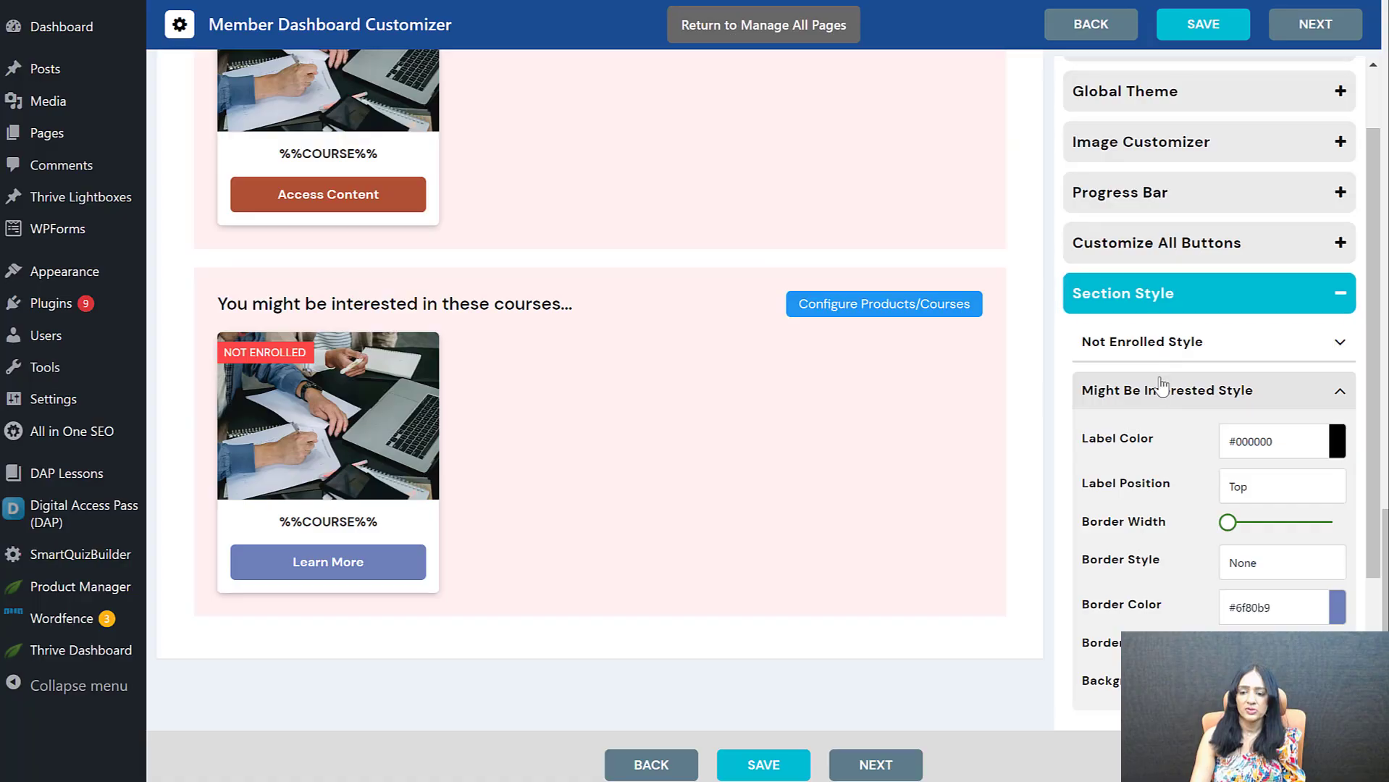
Set the Not Enrolled section style's button background to dark green and save the dashboard template
click(1163, 391)
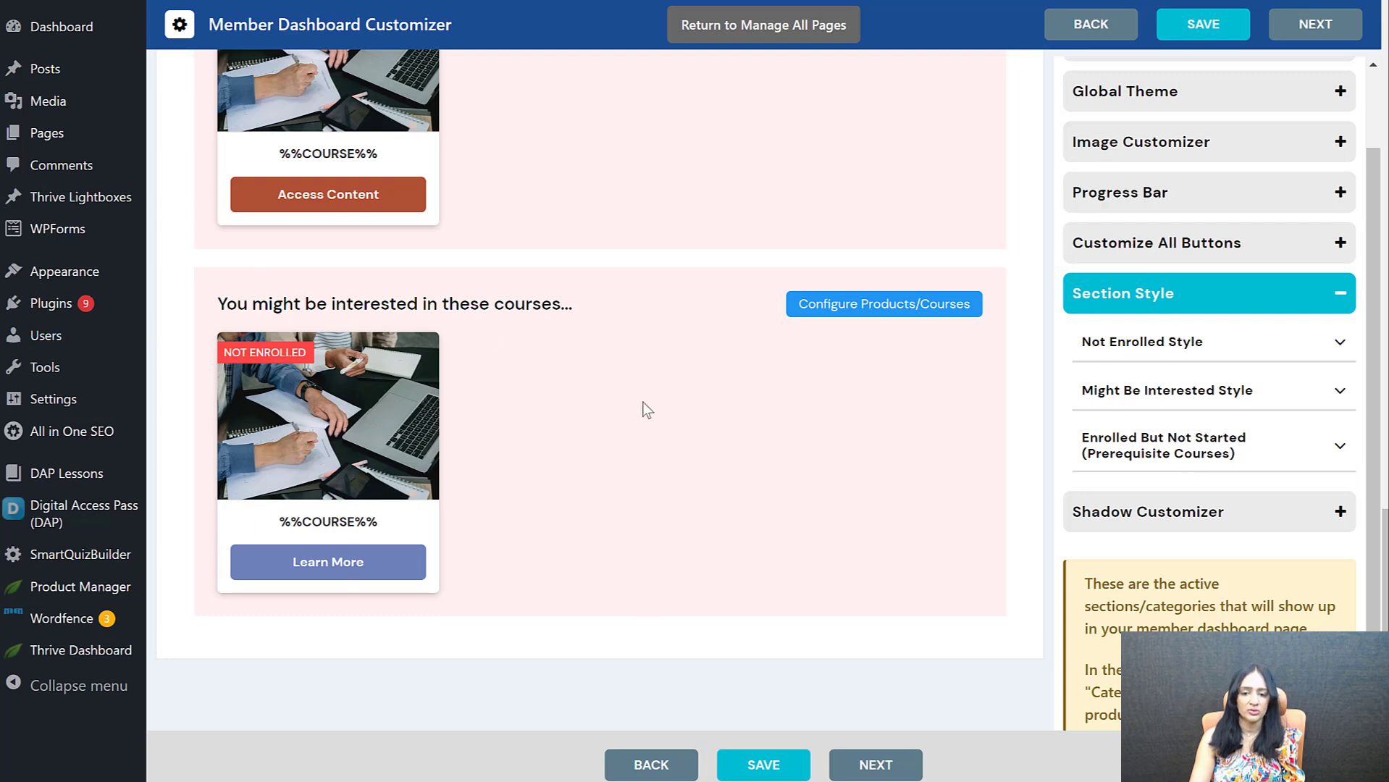
click(1287, 347)
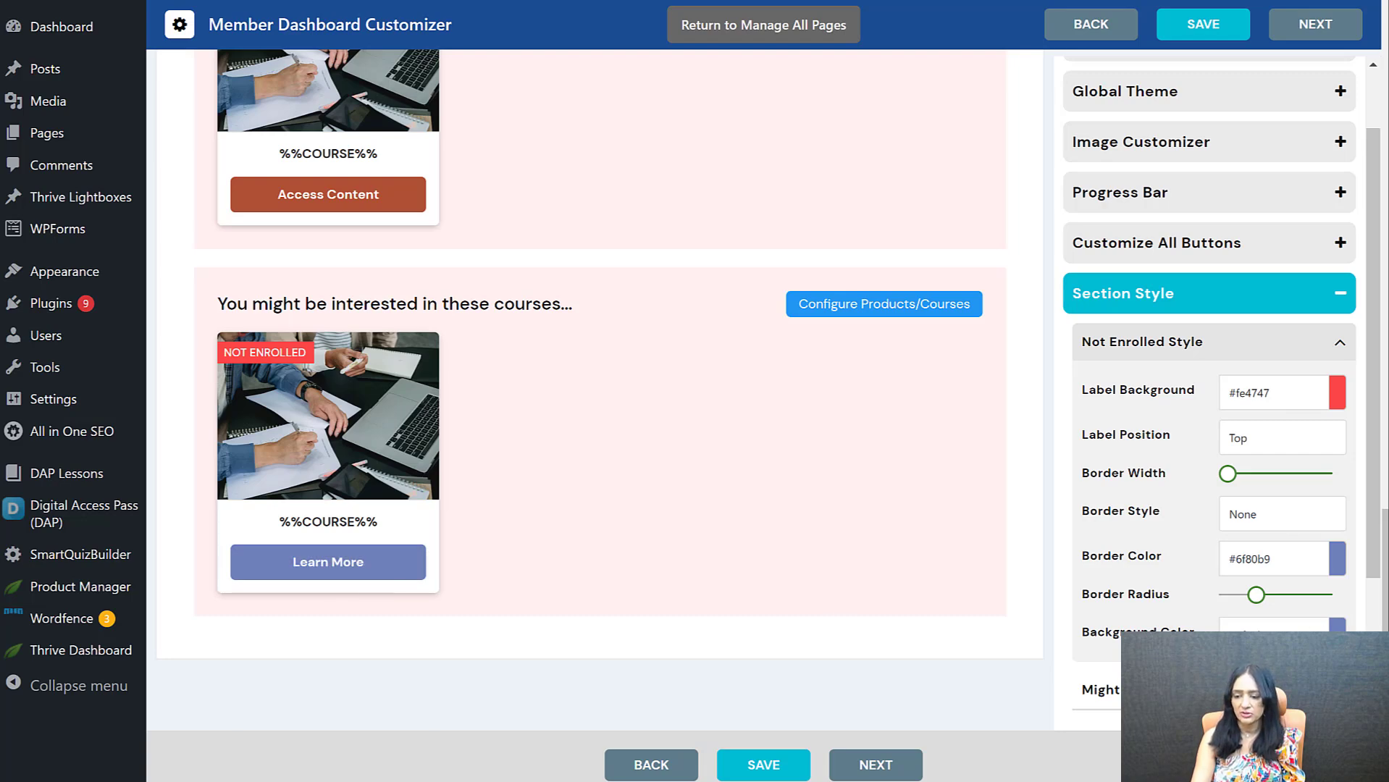
click(1349, 726)
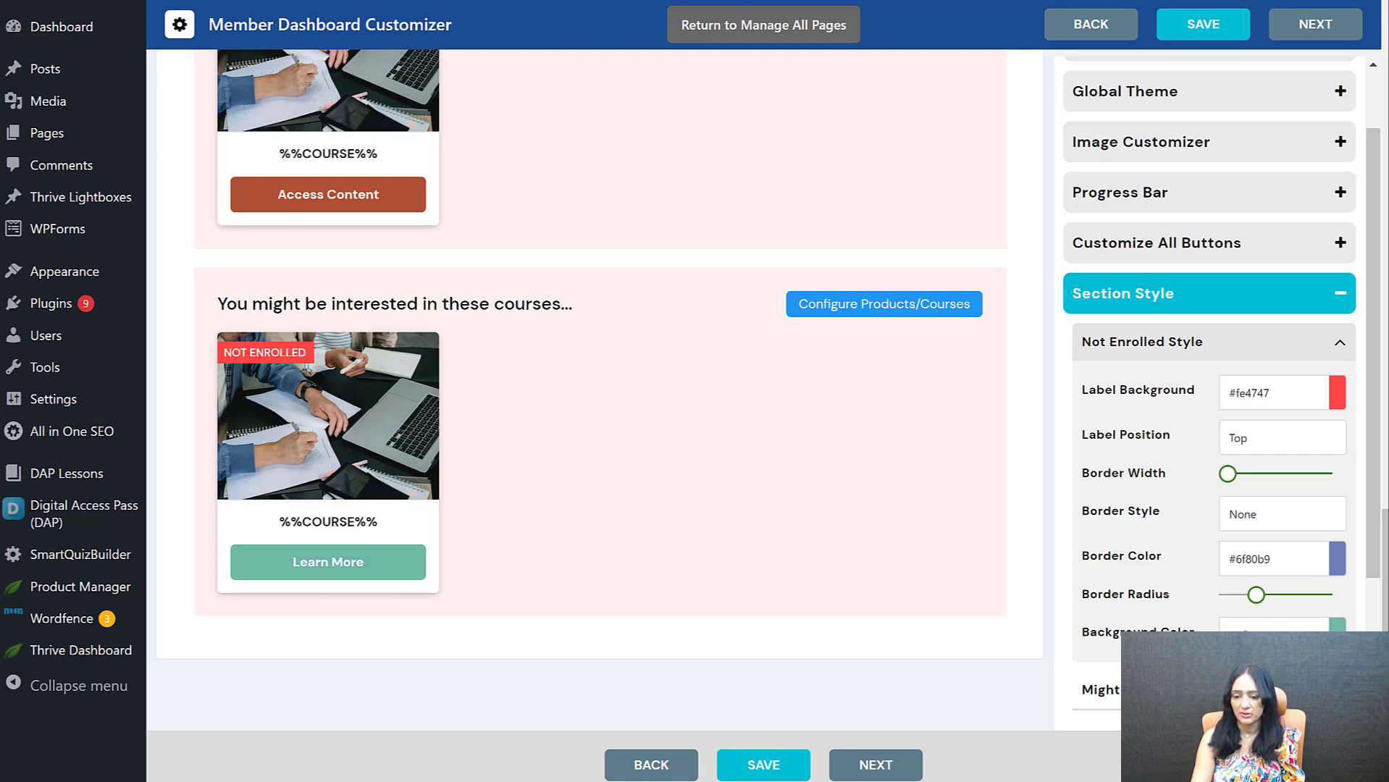
click(1308, 724)
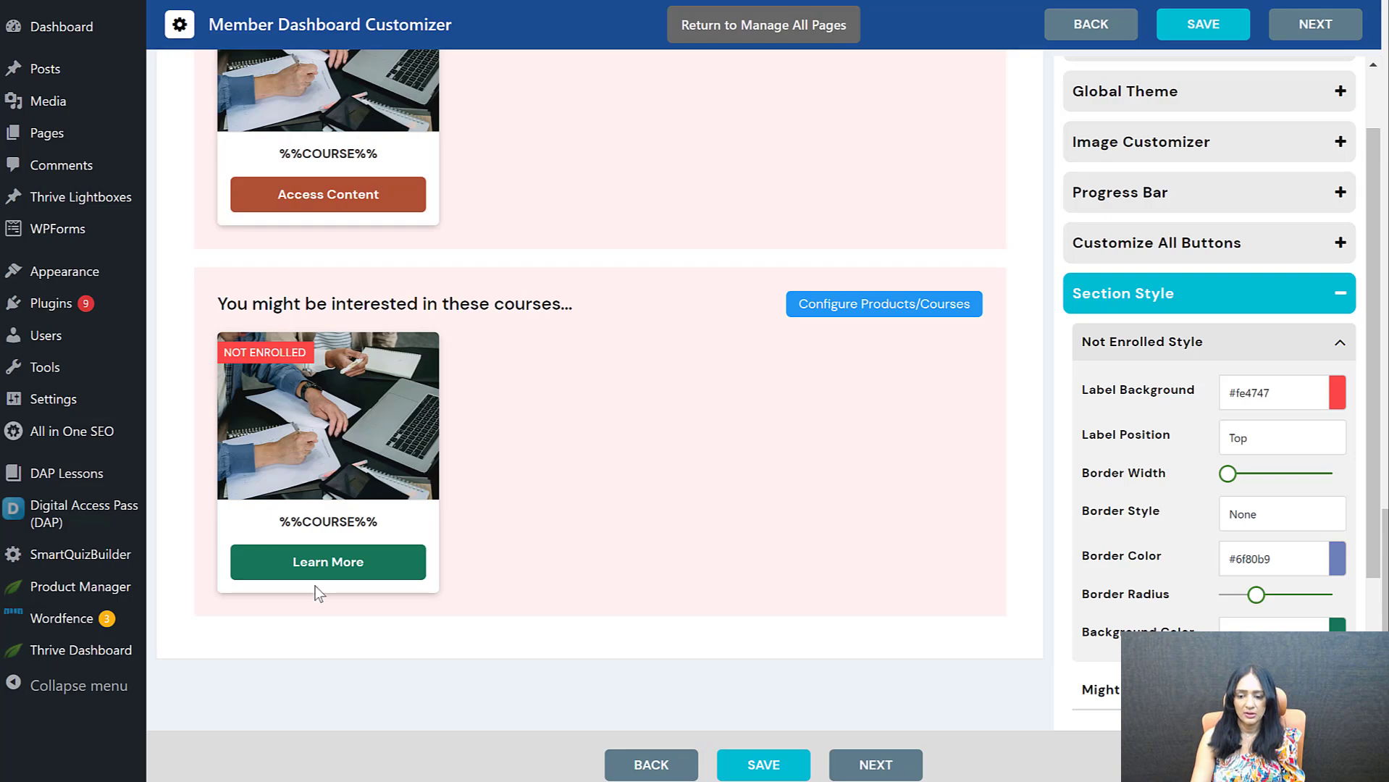
click(760, 765)
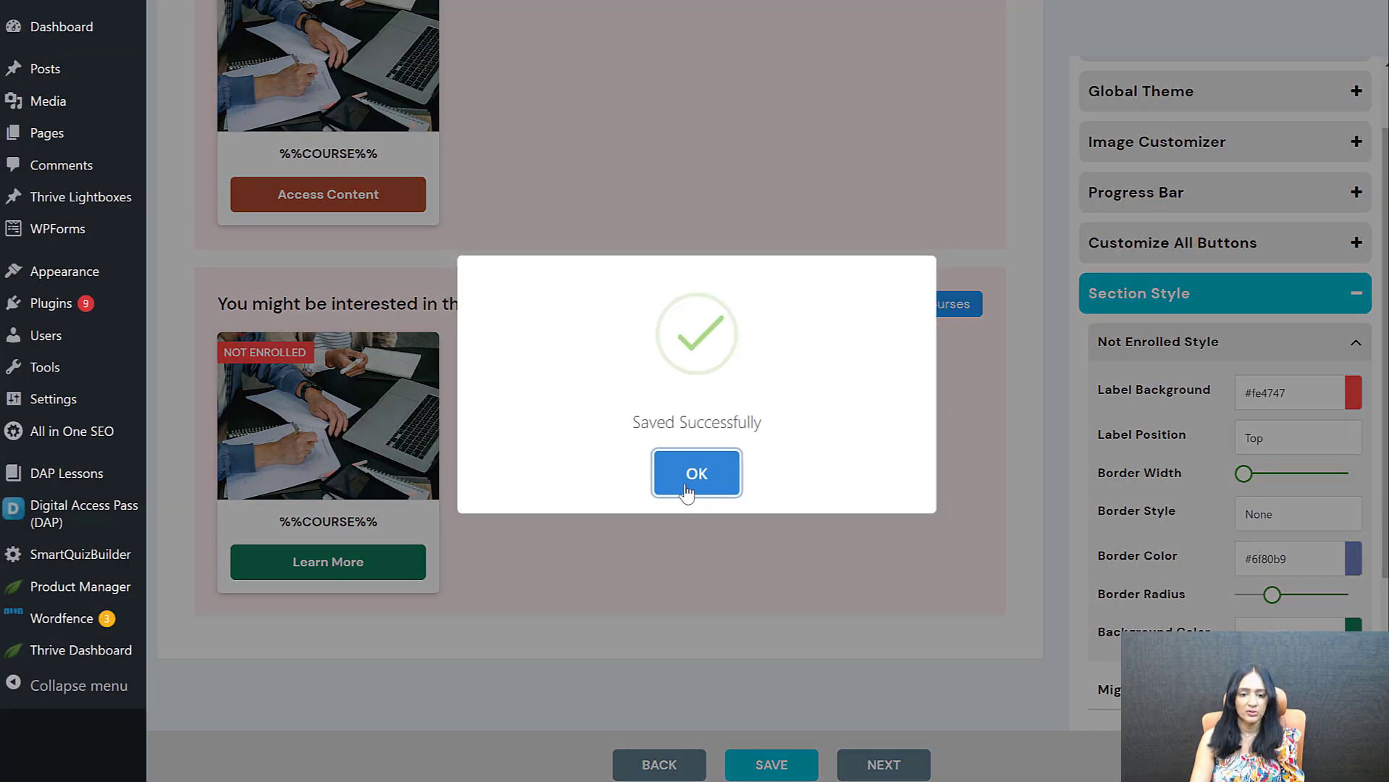
click(690, 478)
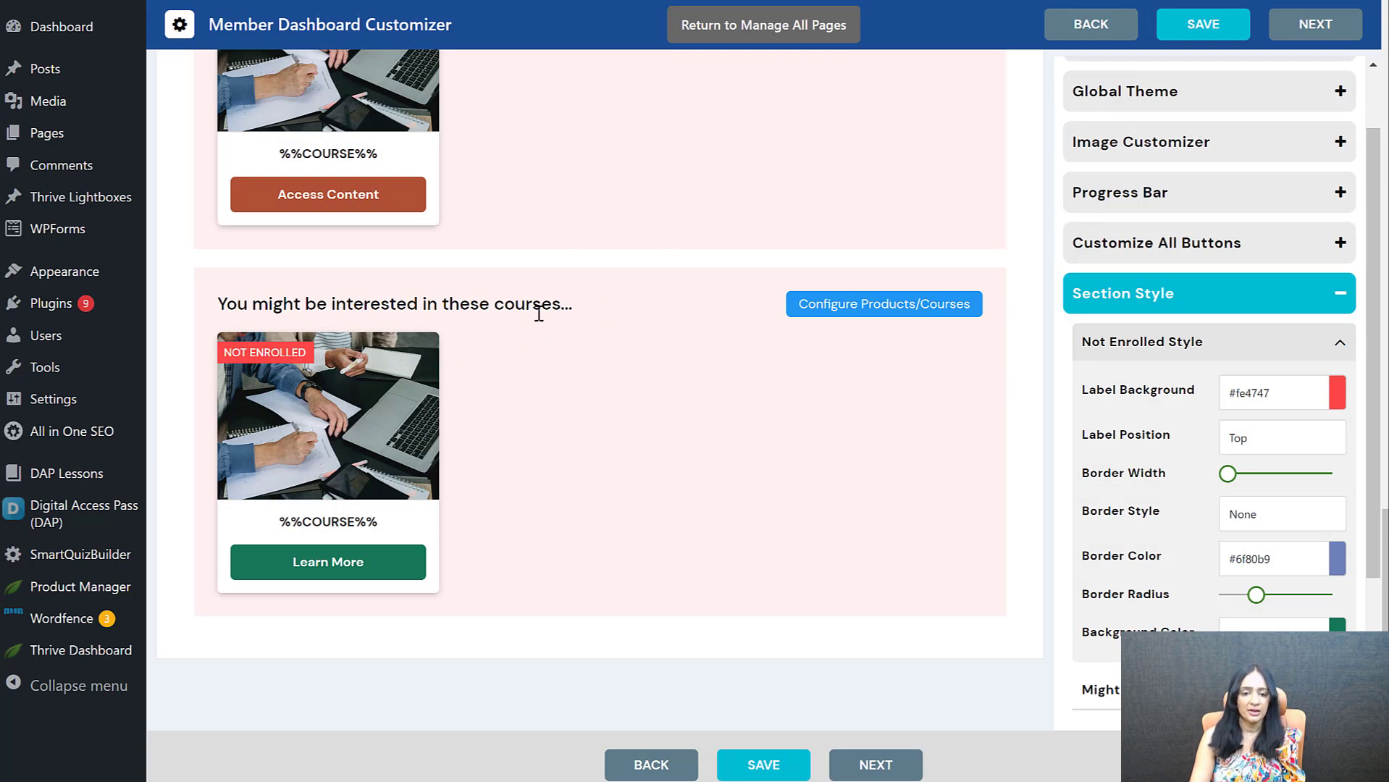
Remove the admin member's access to Course 2 and review the live dashboard's completed and suggested course sections
scroll(440, 324, up, 4)
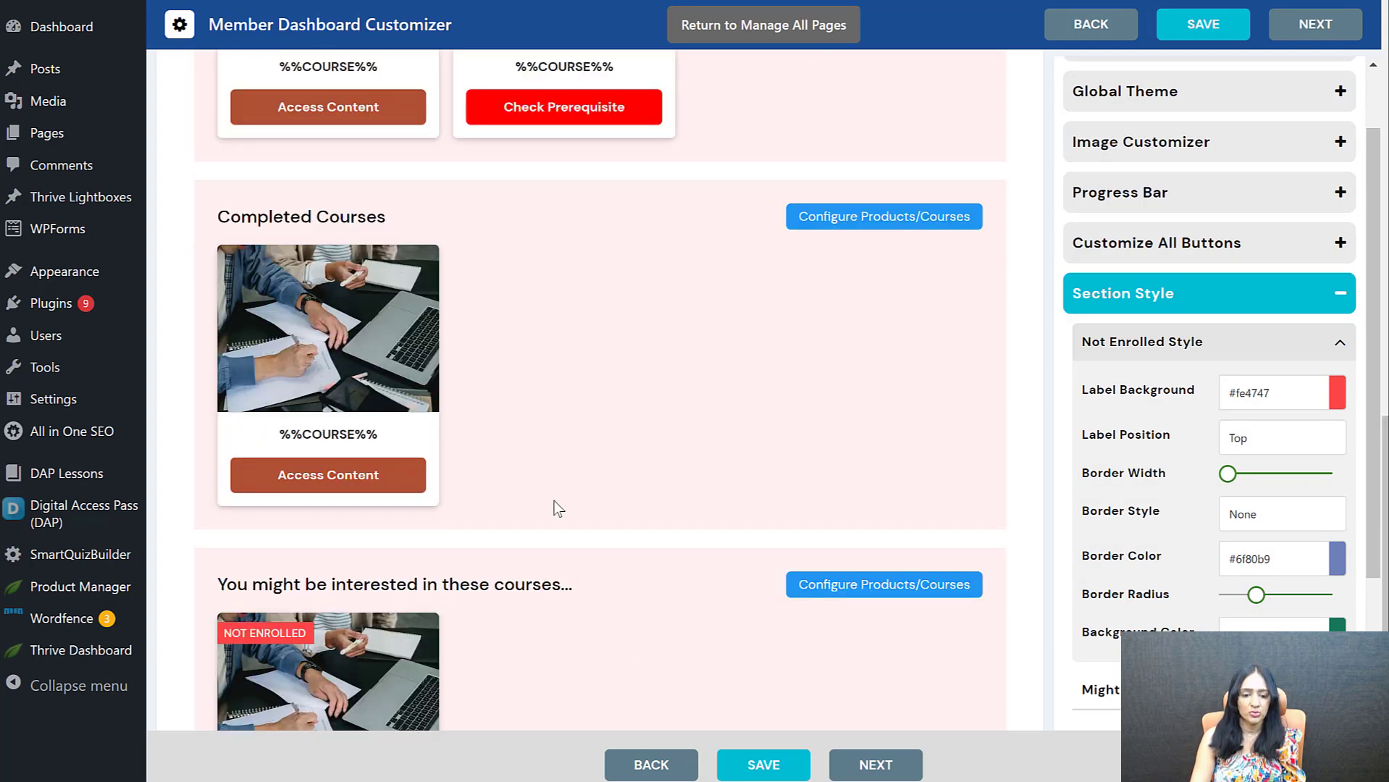
scroll(579, 504, down, 3)
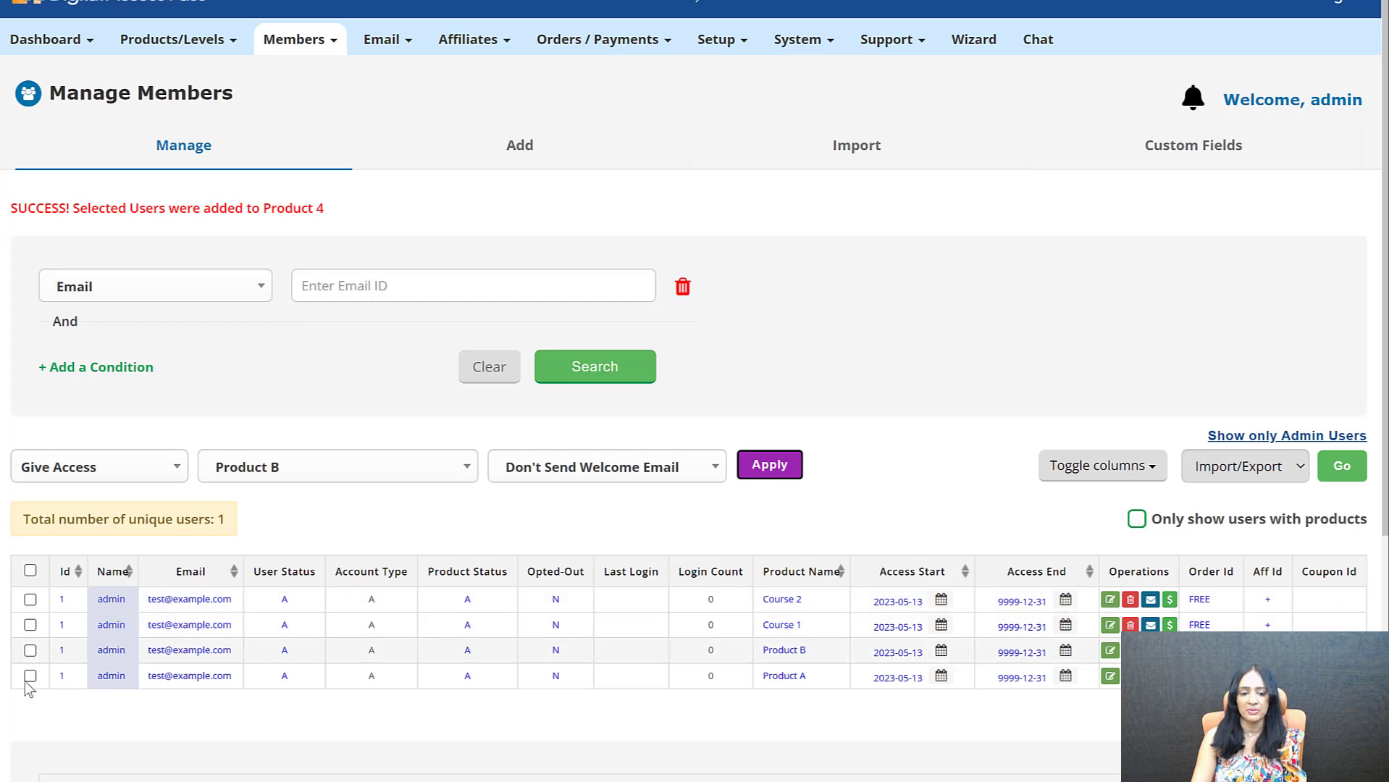
click(1130, 601)
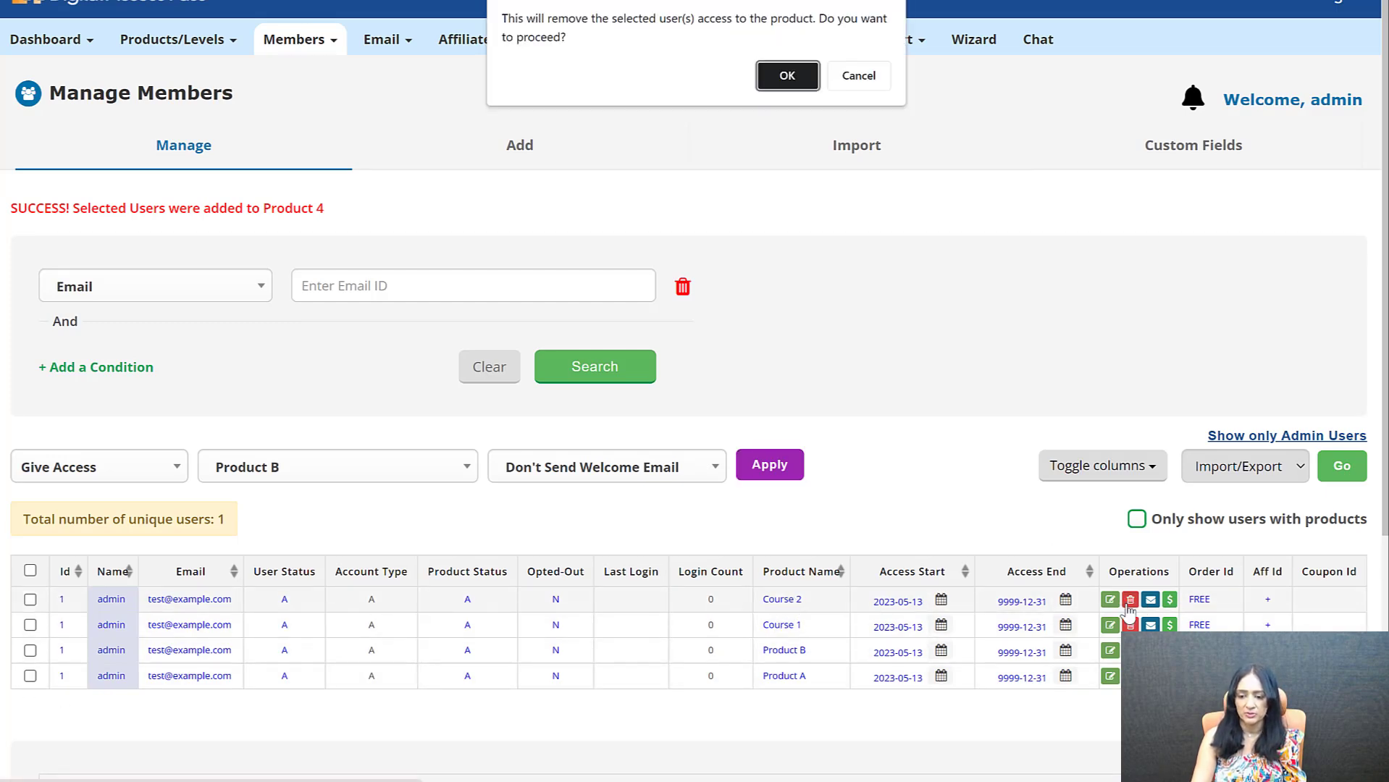
click(780, 76)
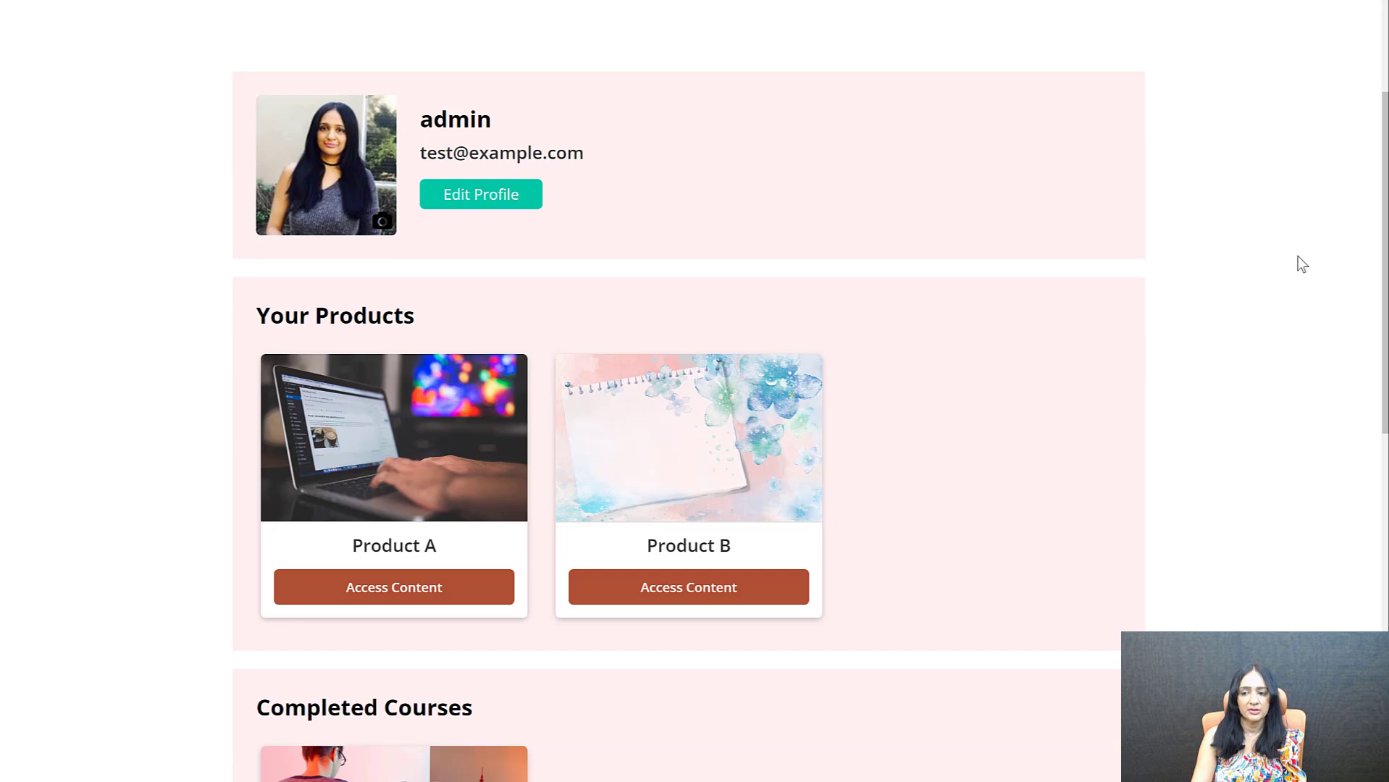
drag(1384, 173, 1359, 469)
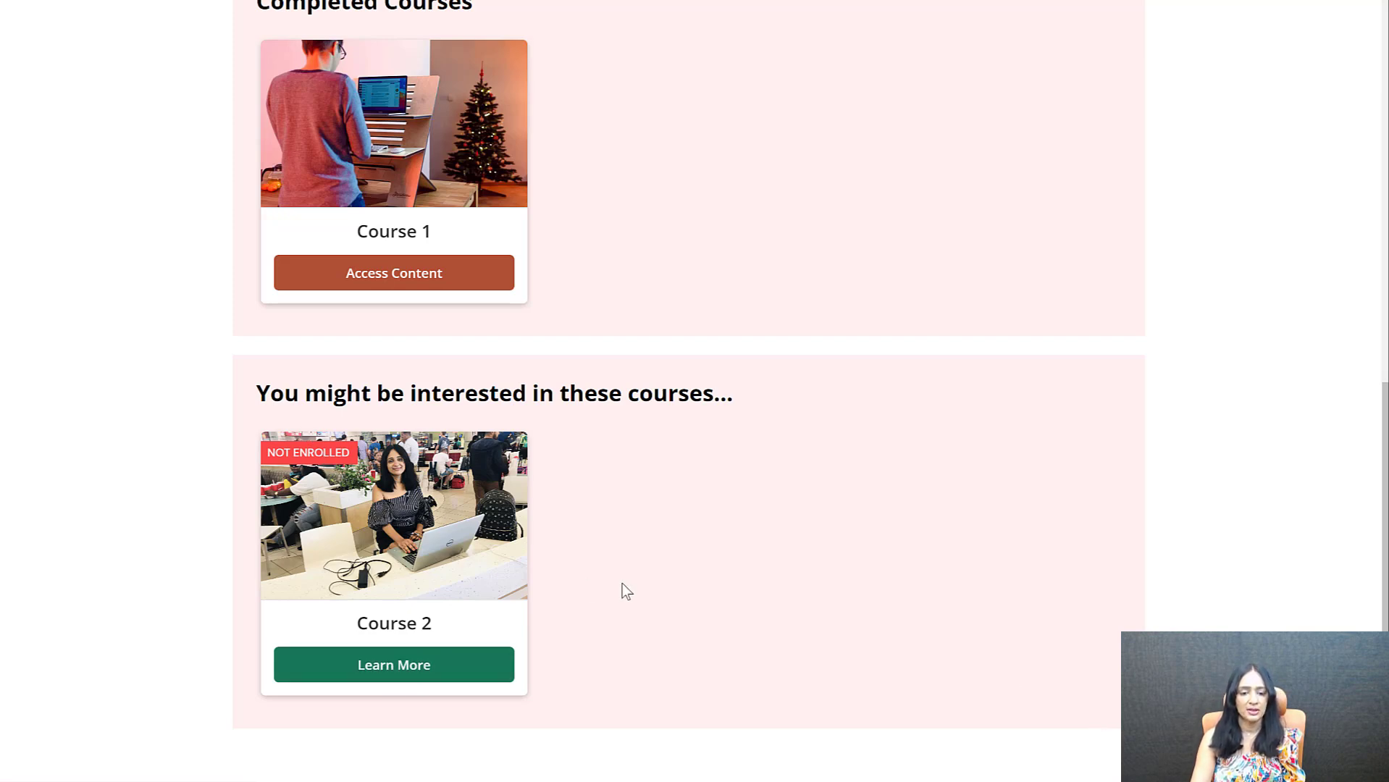
scroll(655, 561, up, 10)
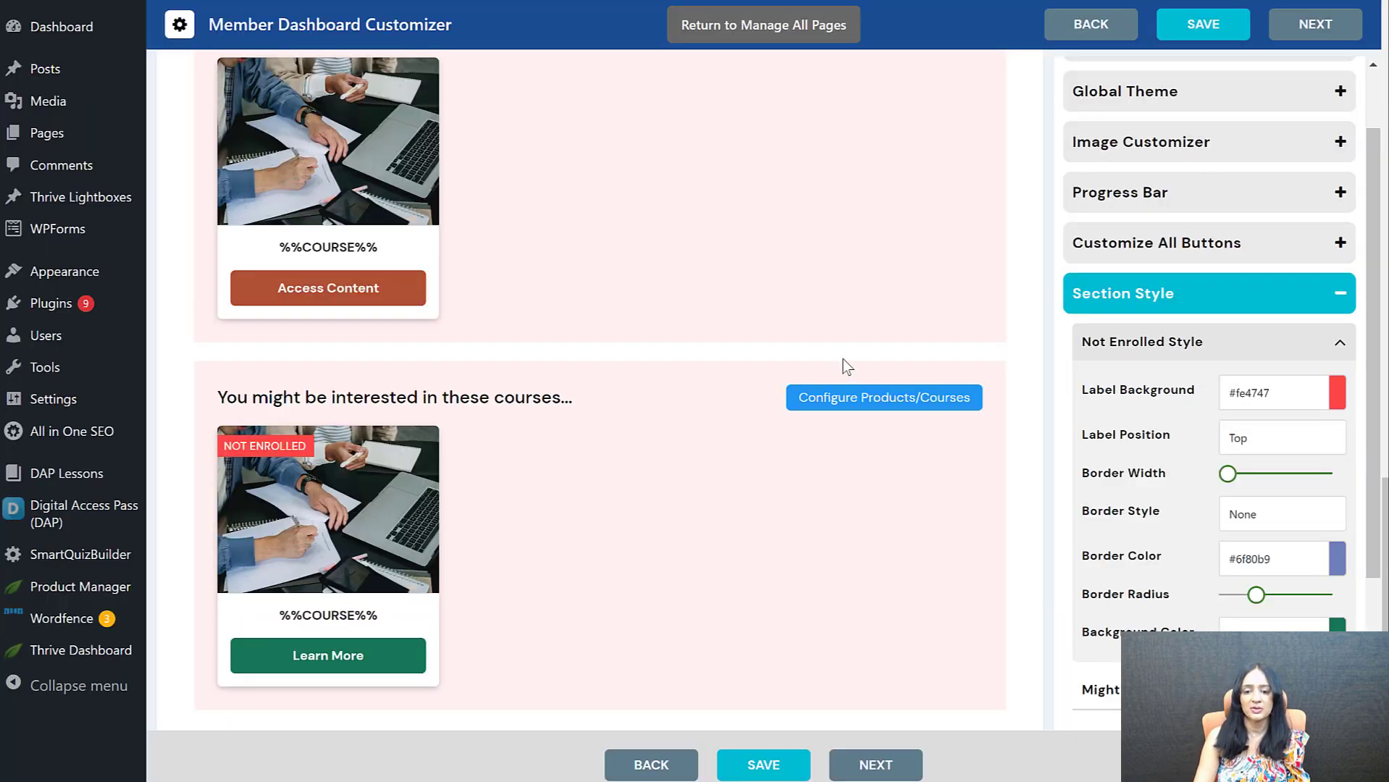
scroll(736, 435, up, 3)
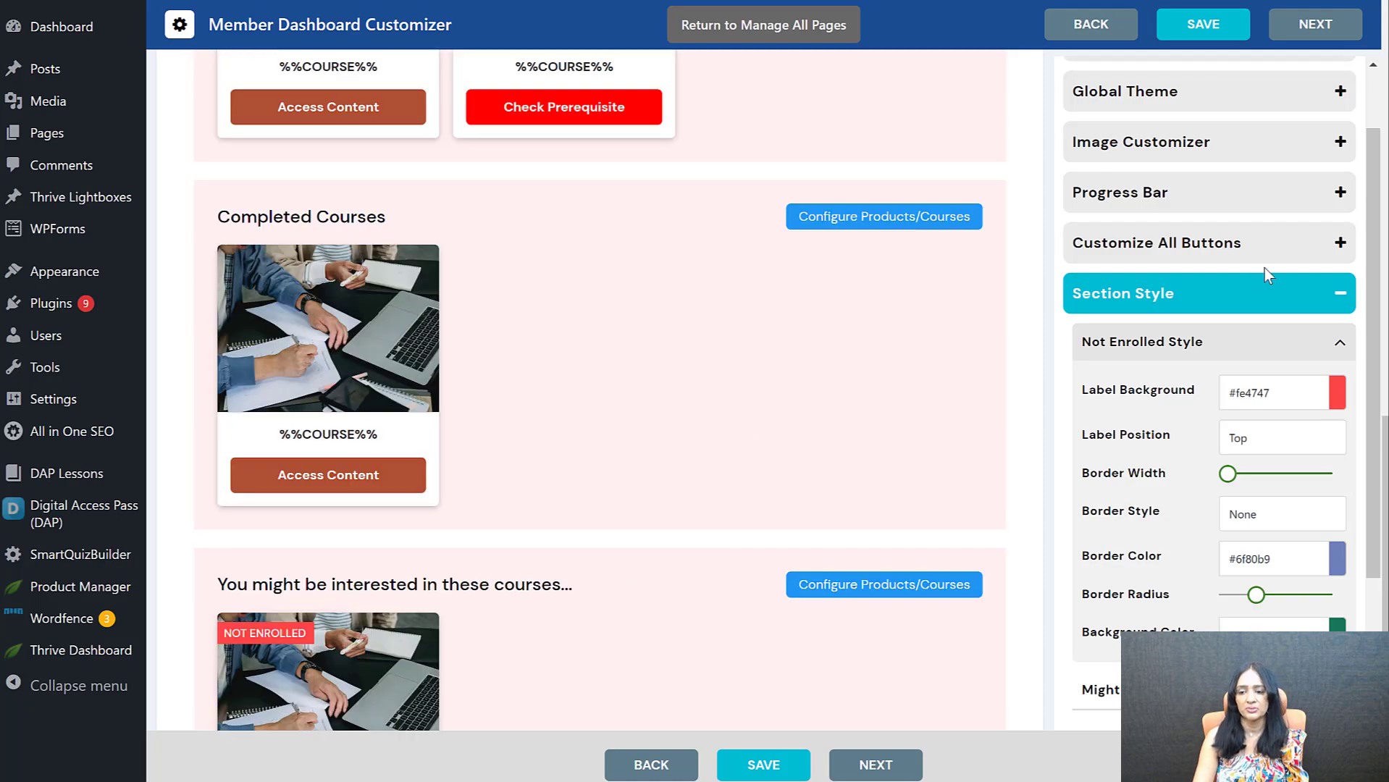
Start a new dashboard category with the Add any Shortcode or Text option and inspect its name and content fields
scroll(787, 434, up, 3)
scroll(704, 384, up, 10)
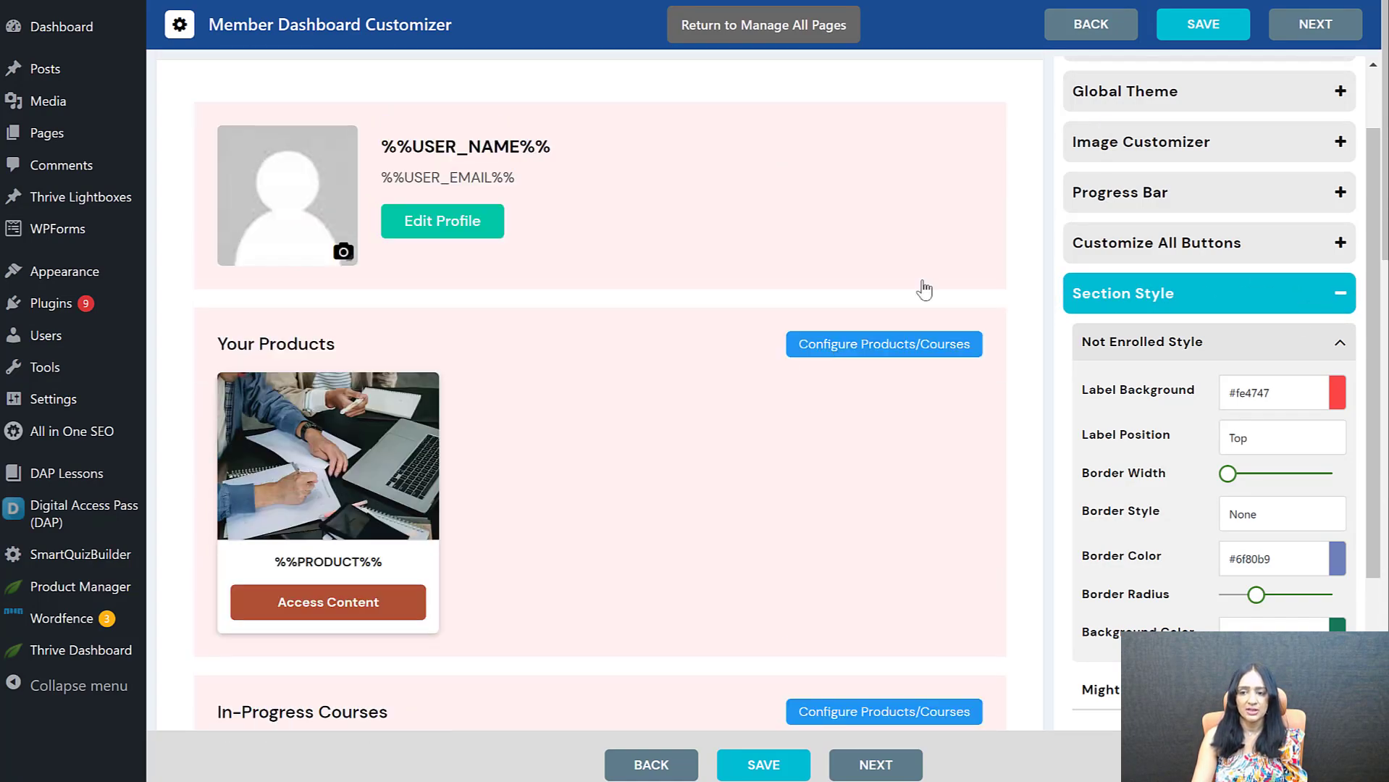
scroll(1162, 124, up, 2)
click(1221, 92)
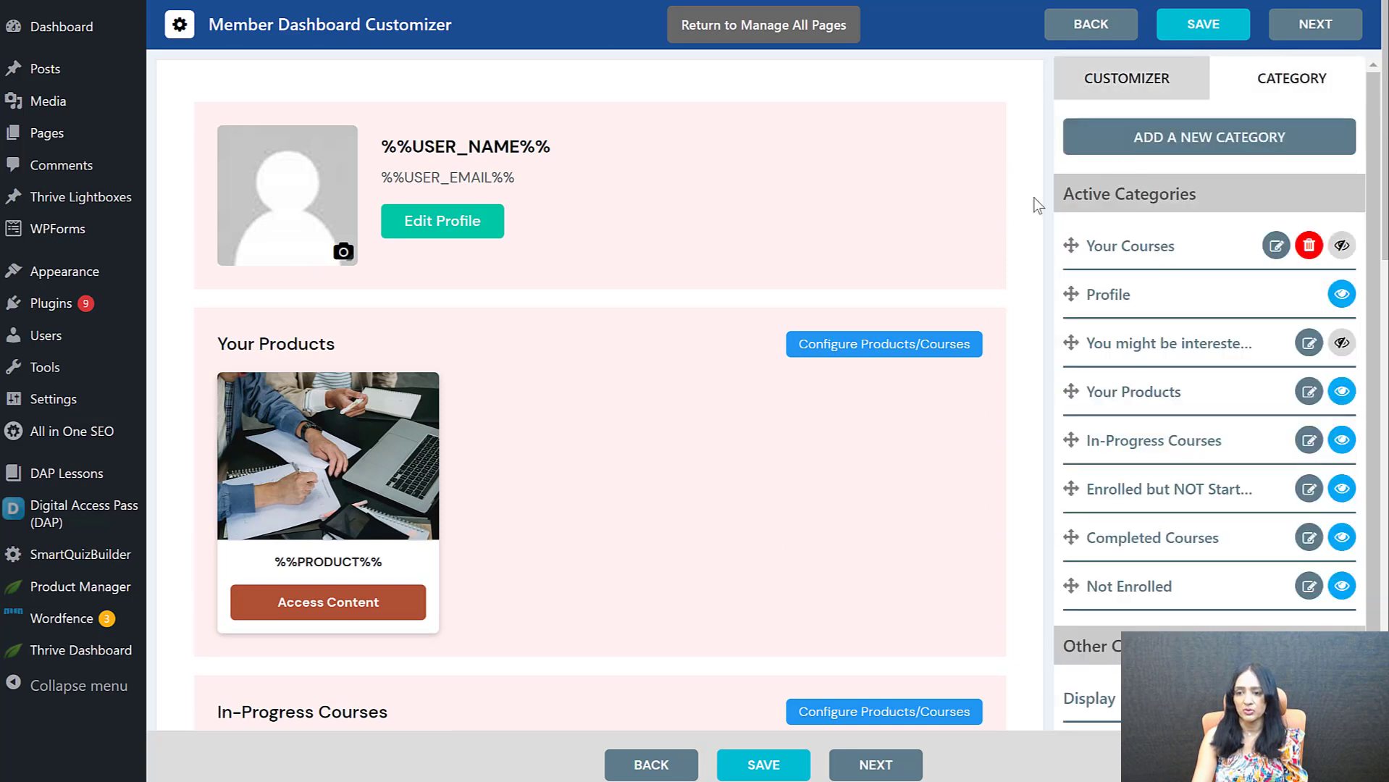
click(1229, 145)
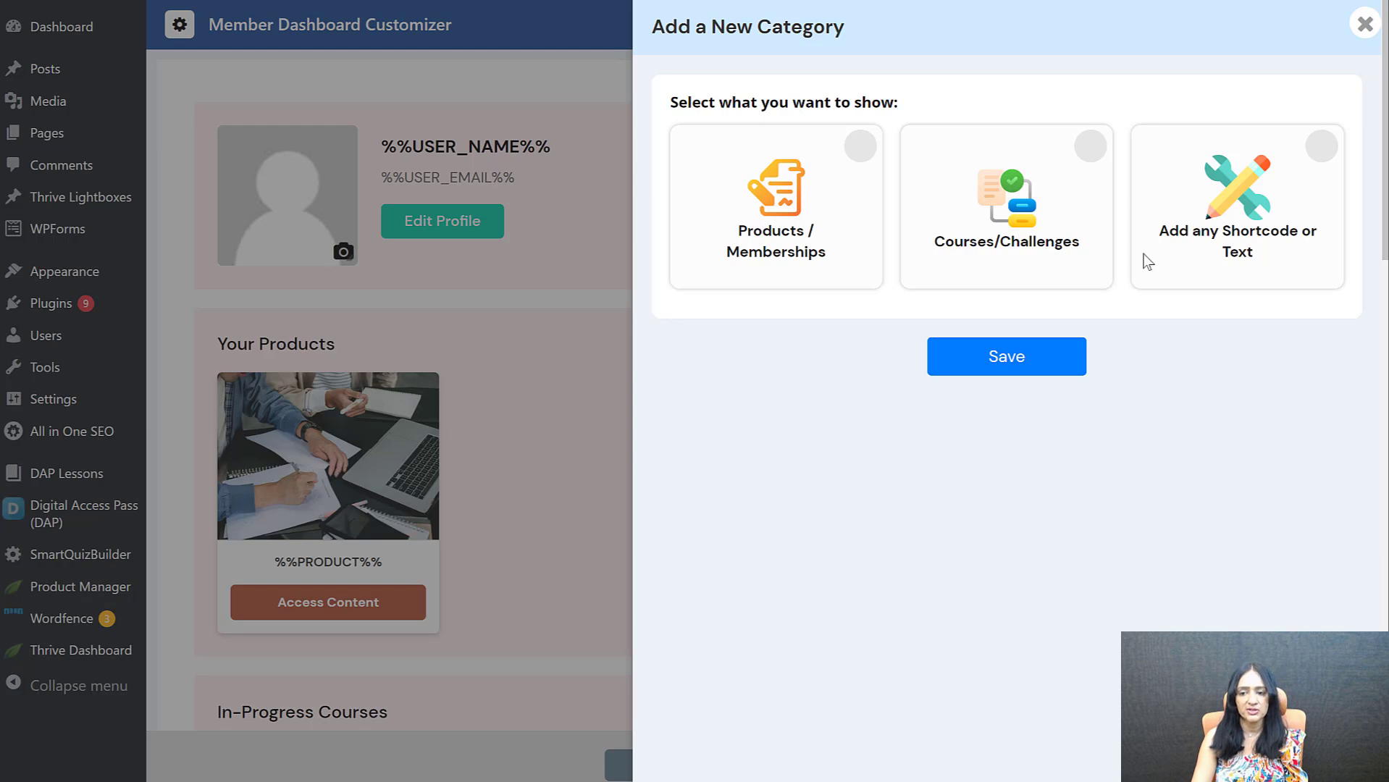
click(1323, 148)
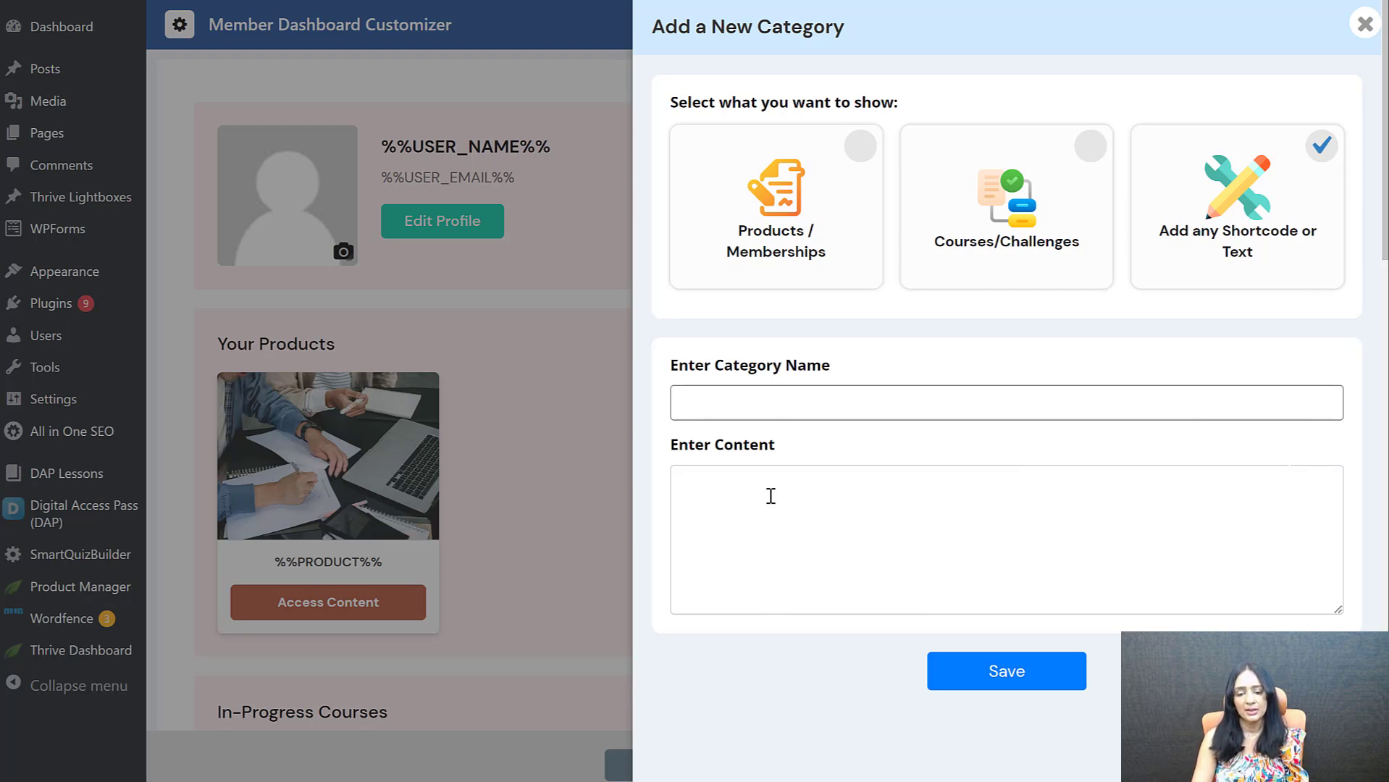
click(732, 504)
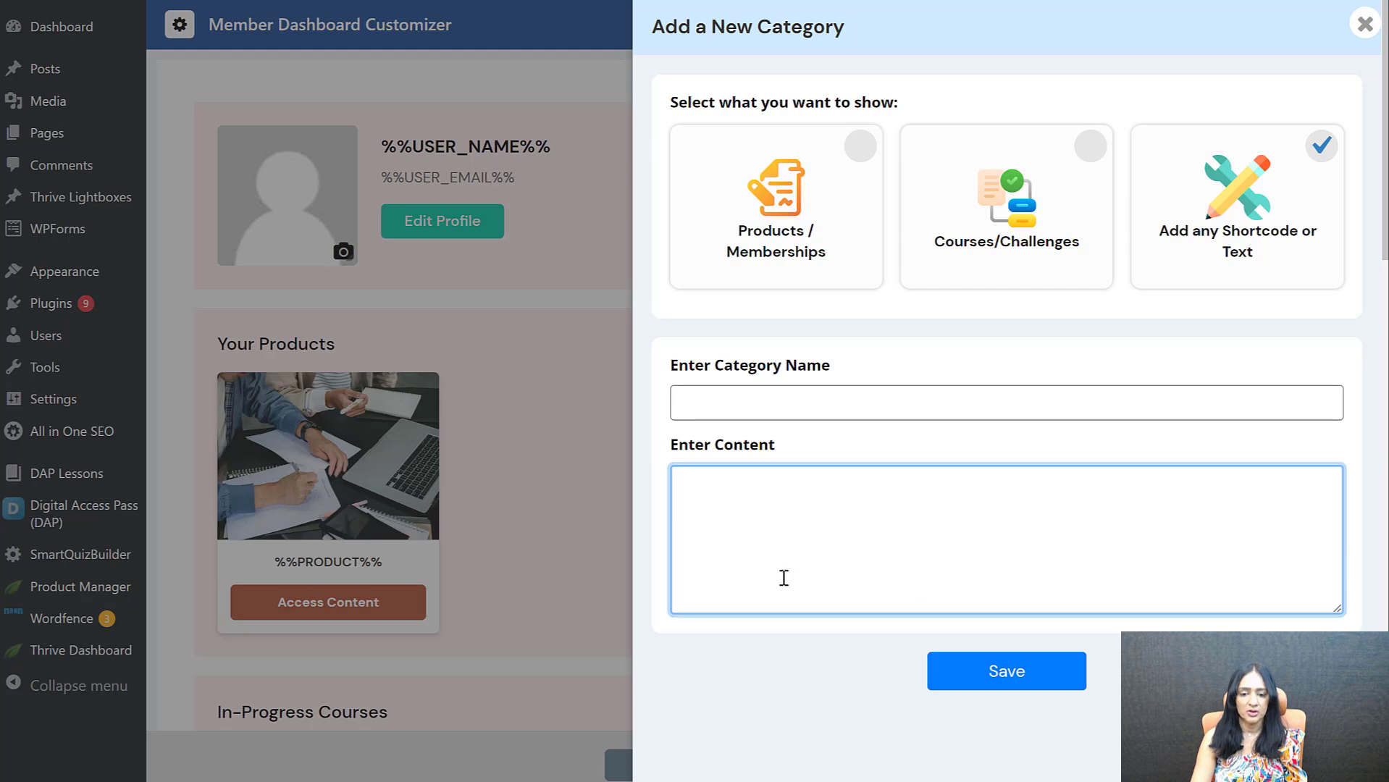
click(727, 404)
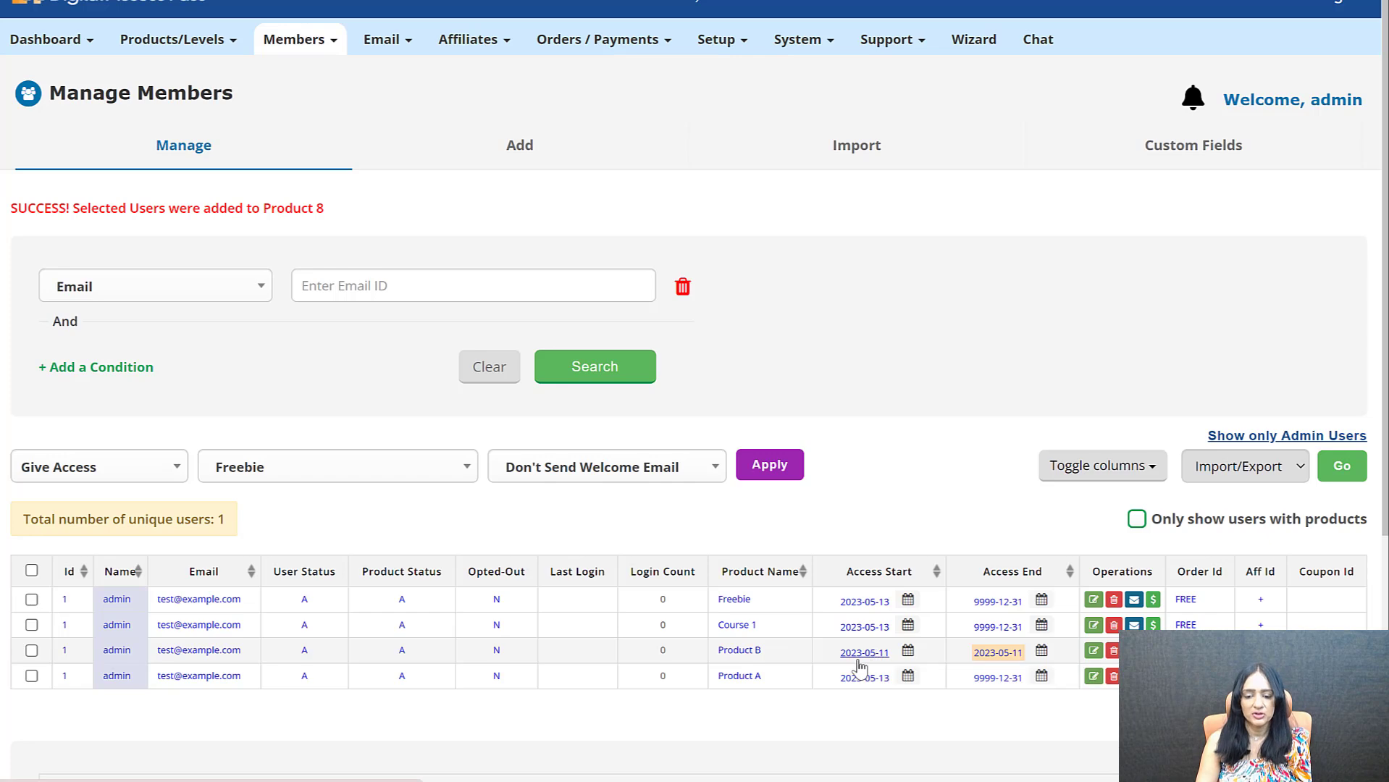
Open the admin member's User/Product Details for Product B to inspect its access dates, leaving them as they are
click(994, 654)
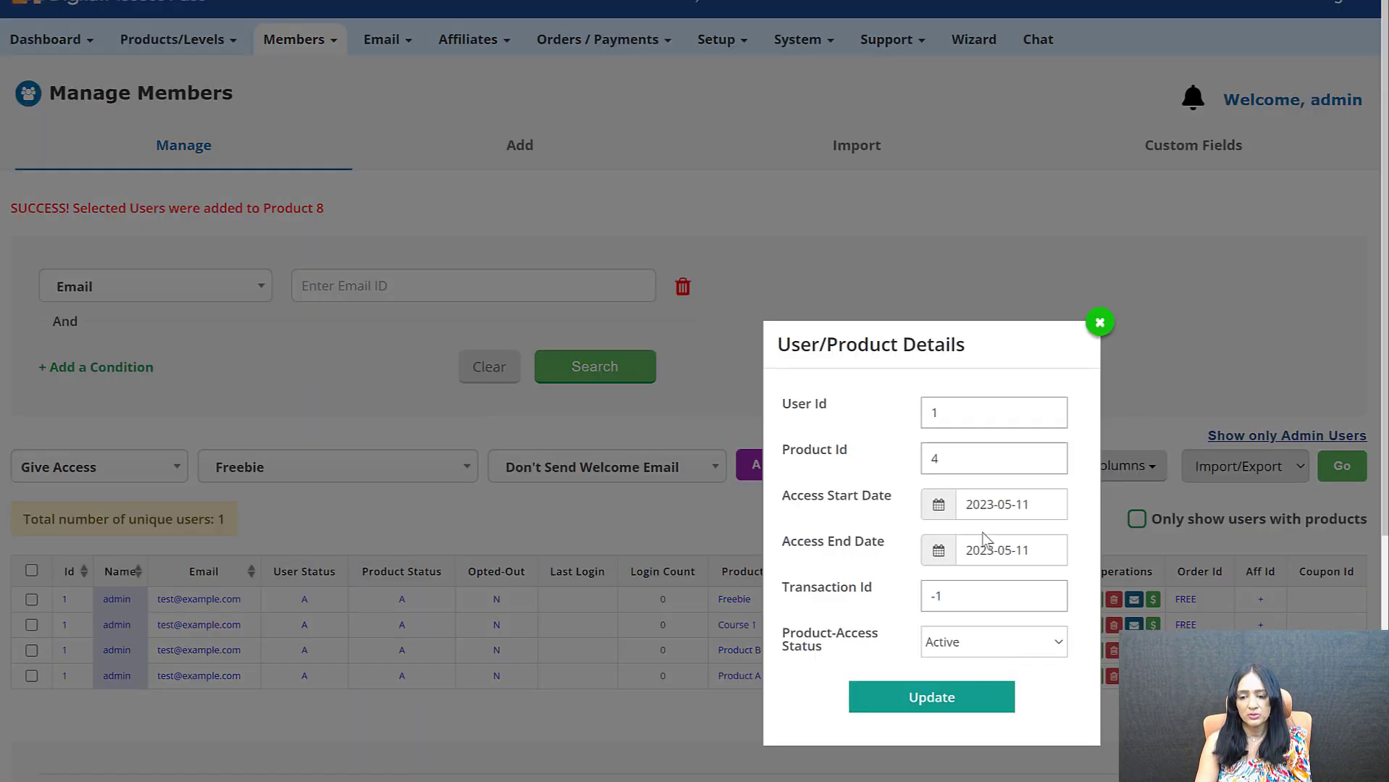
click(1100, 323)
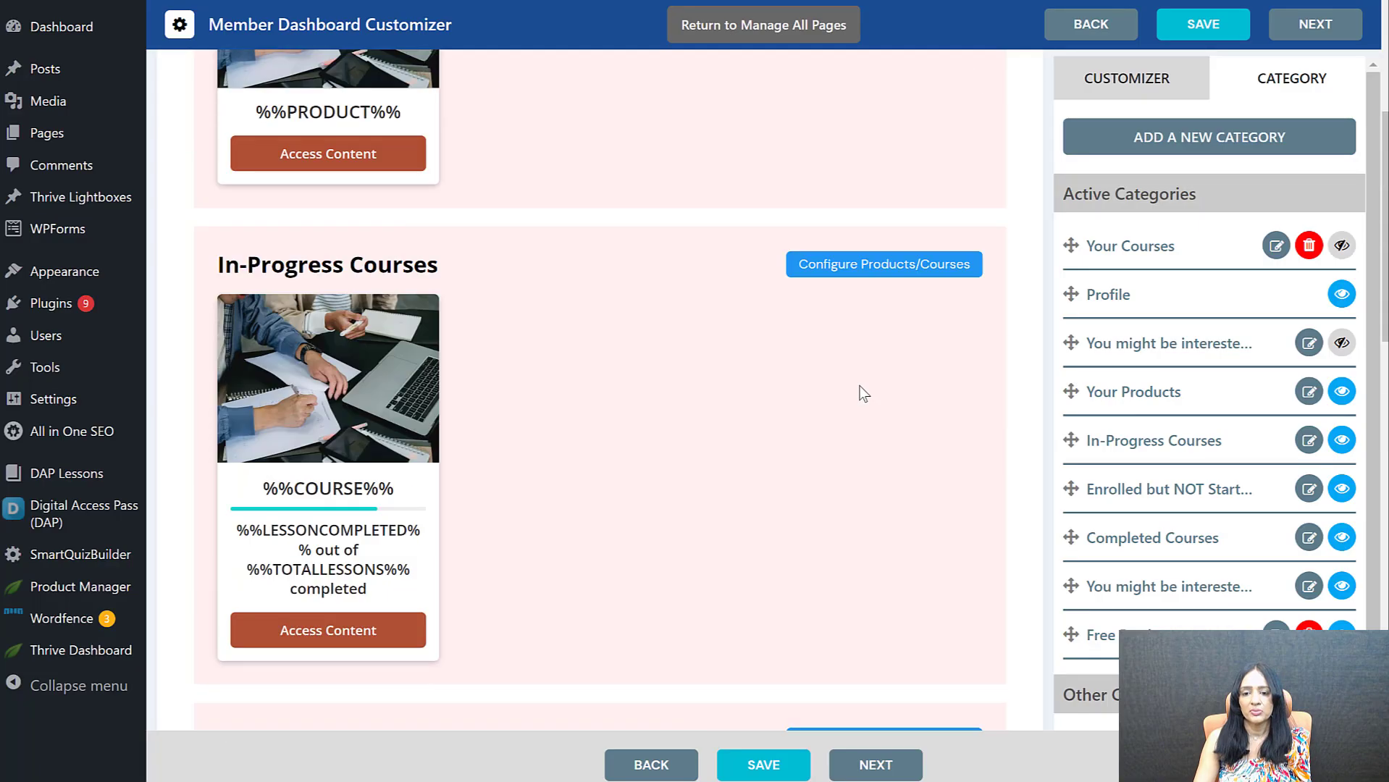
scroll(862, 391, up, 5)
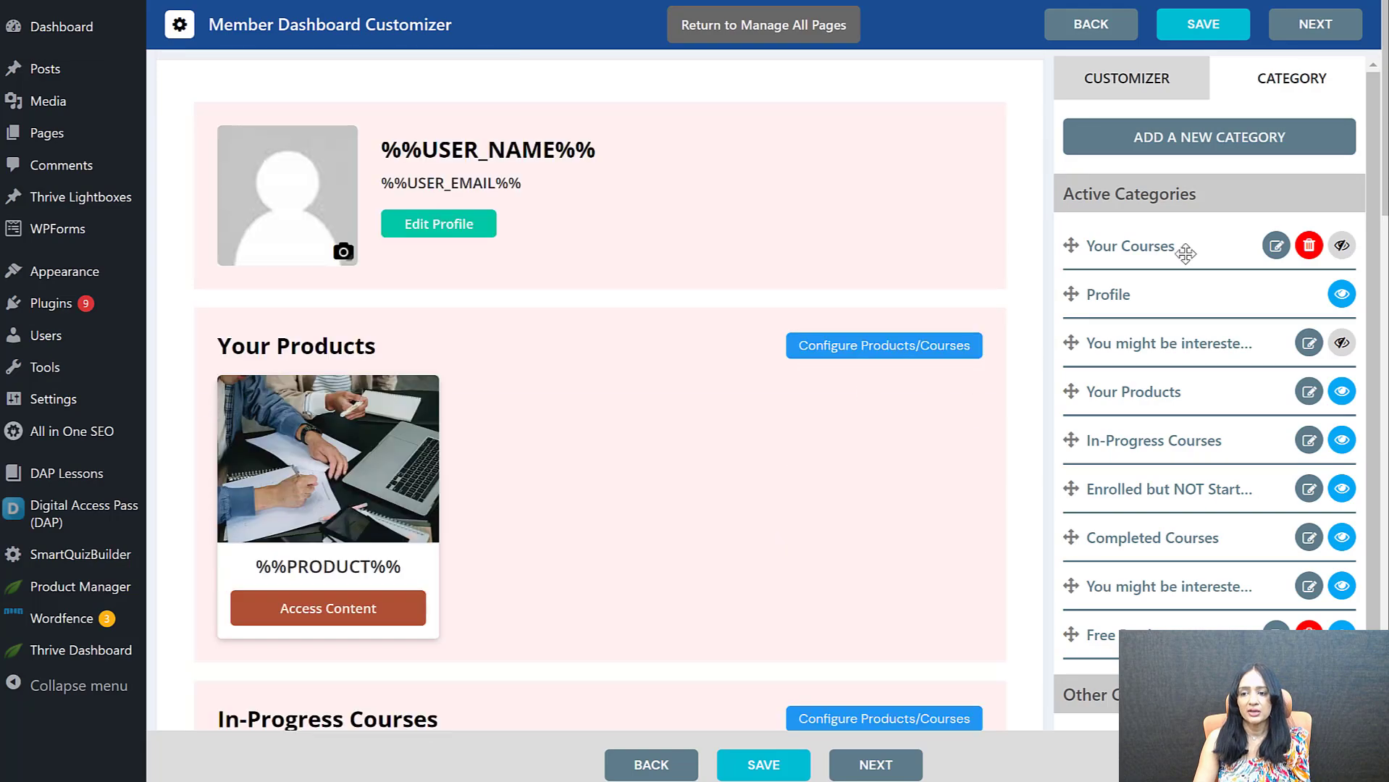
Start a new Products/Memberships category in the Member Dashboard Customizer with the Expired type and the name "Expired Access"
click(1265, 141)
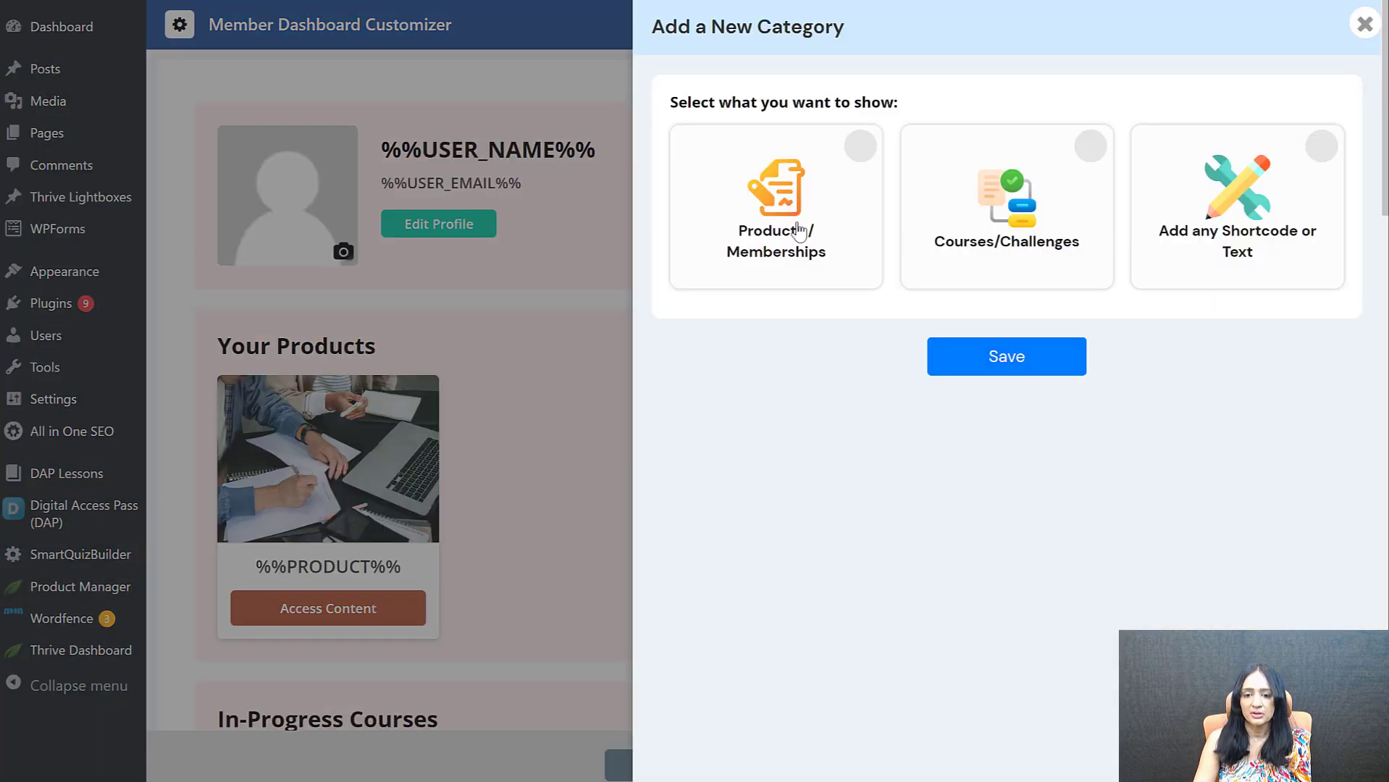
click(800, 230)
click(1090, 513)
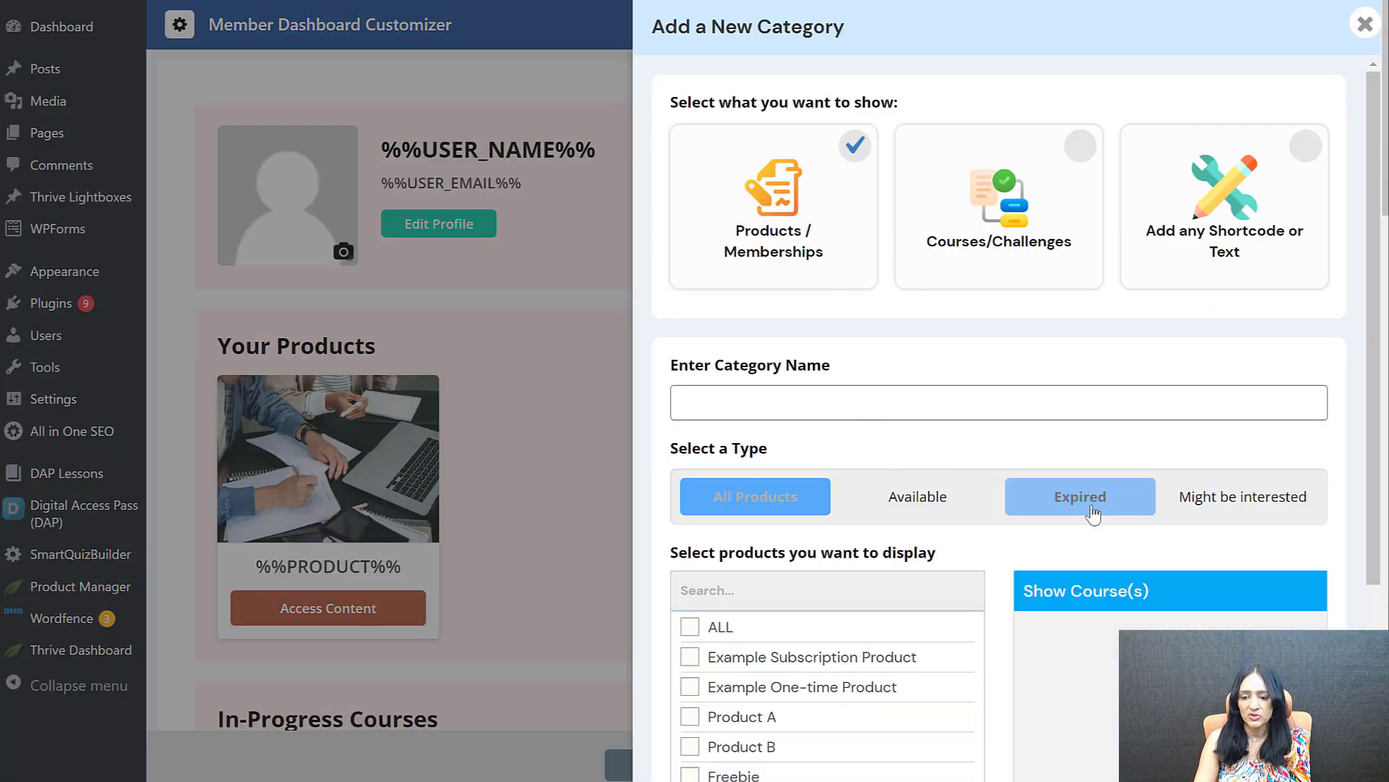
click(749, 408)
text(Expired Acces)
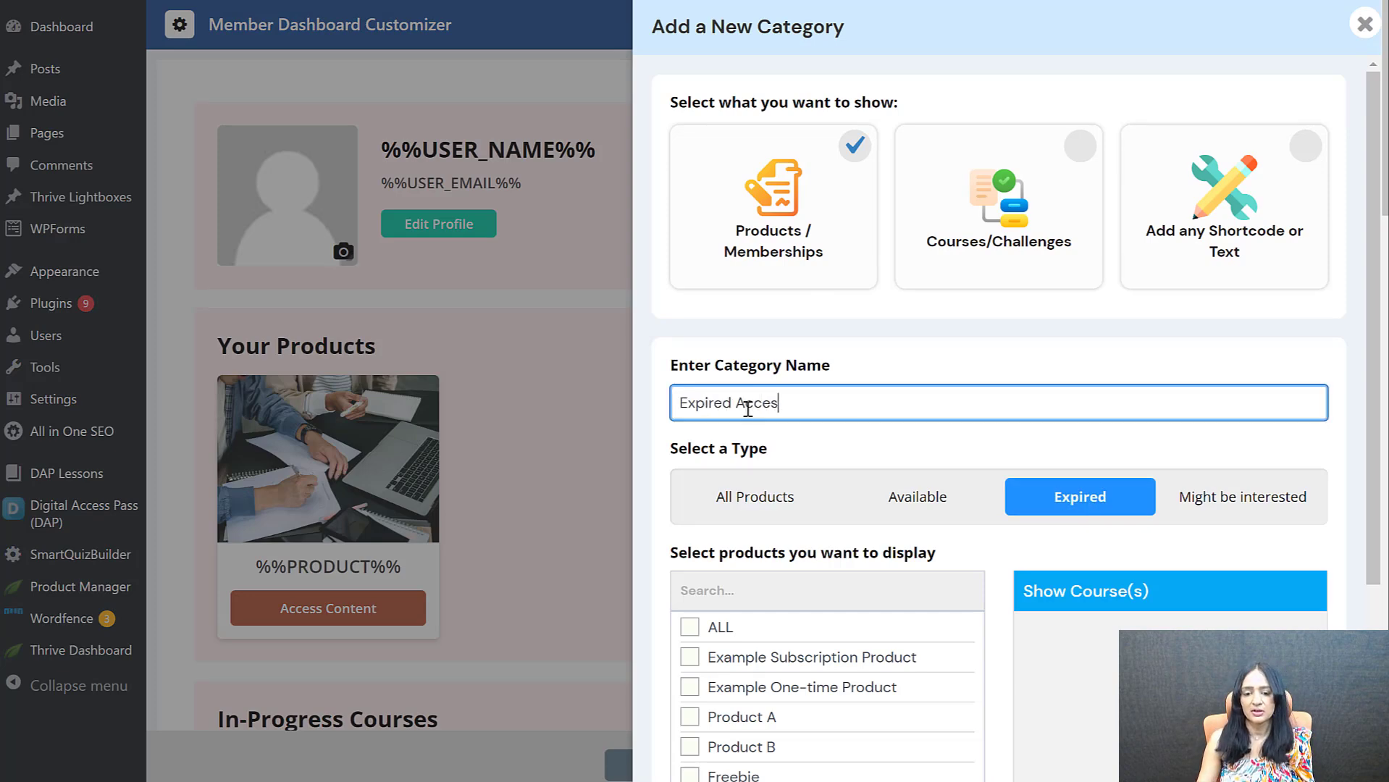
text(s)
Add Product B and Product A to the Expired Access category and save it
scroll(854, 667, down, 2)
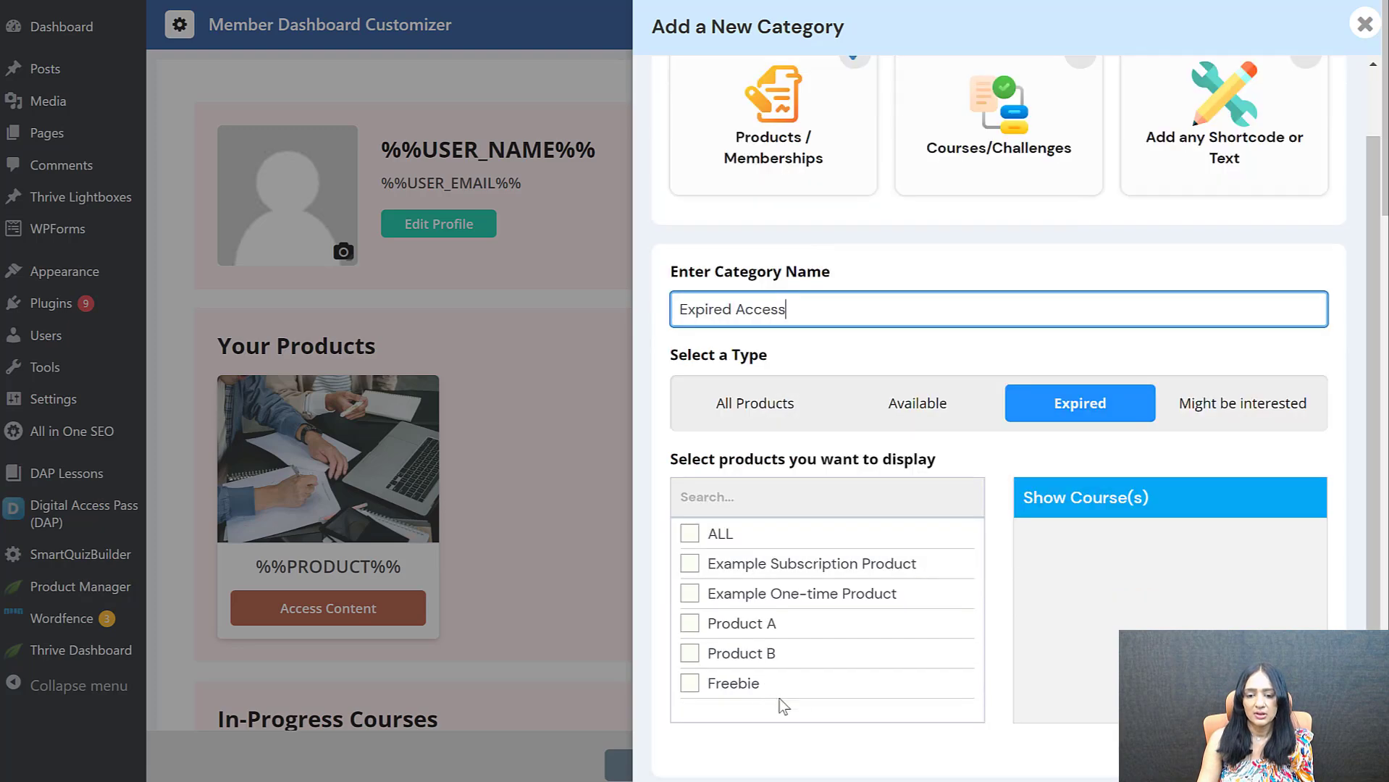
click(688, 654)
click(689, 623)
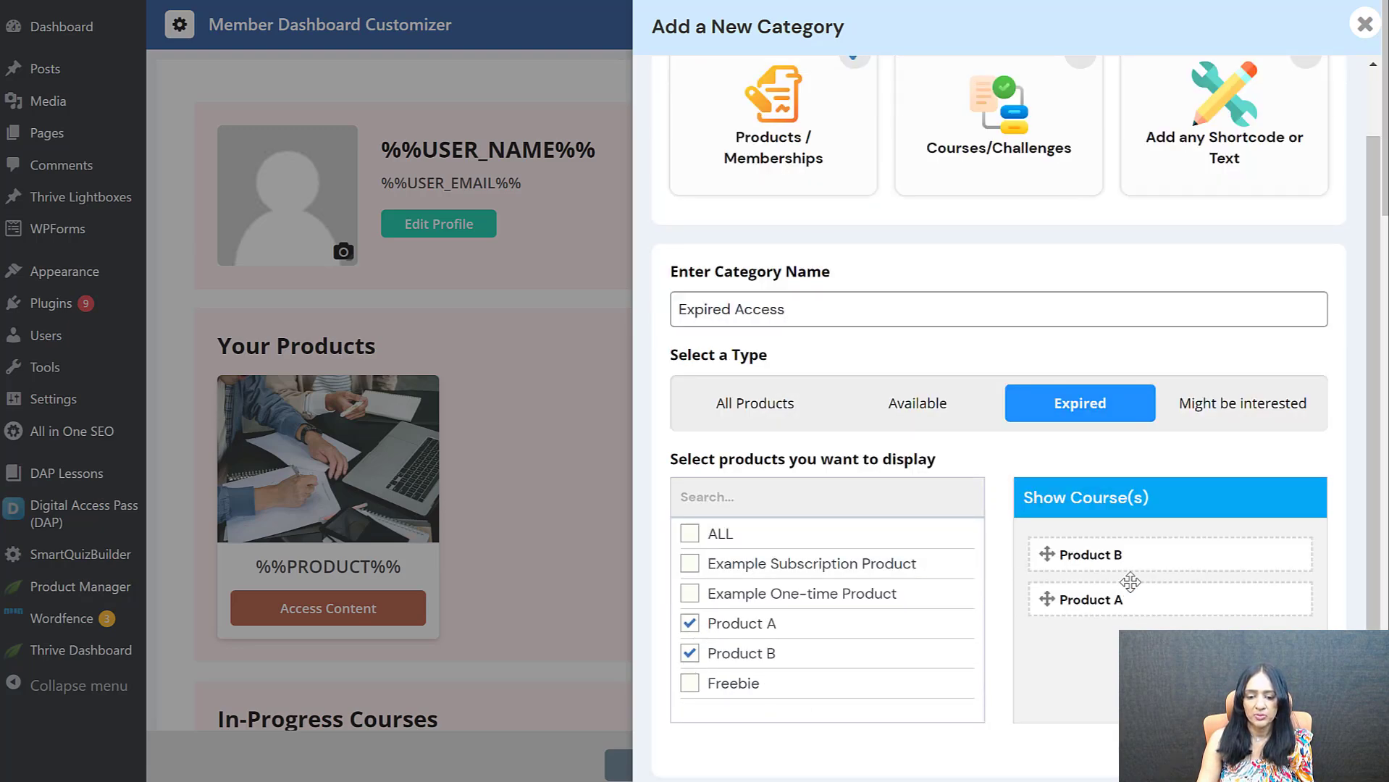
scroll(1064, 667, down, 2)
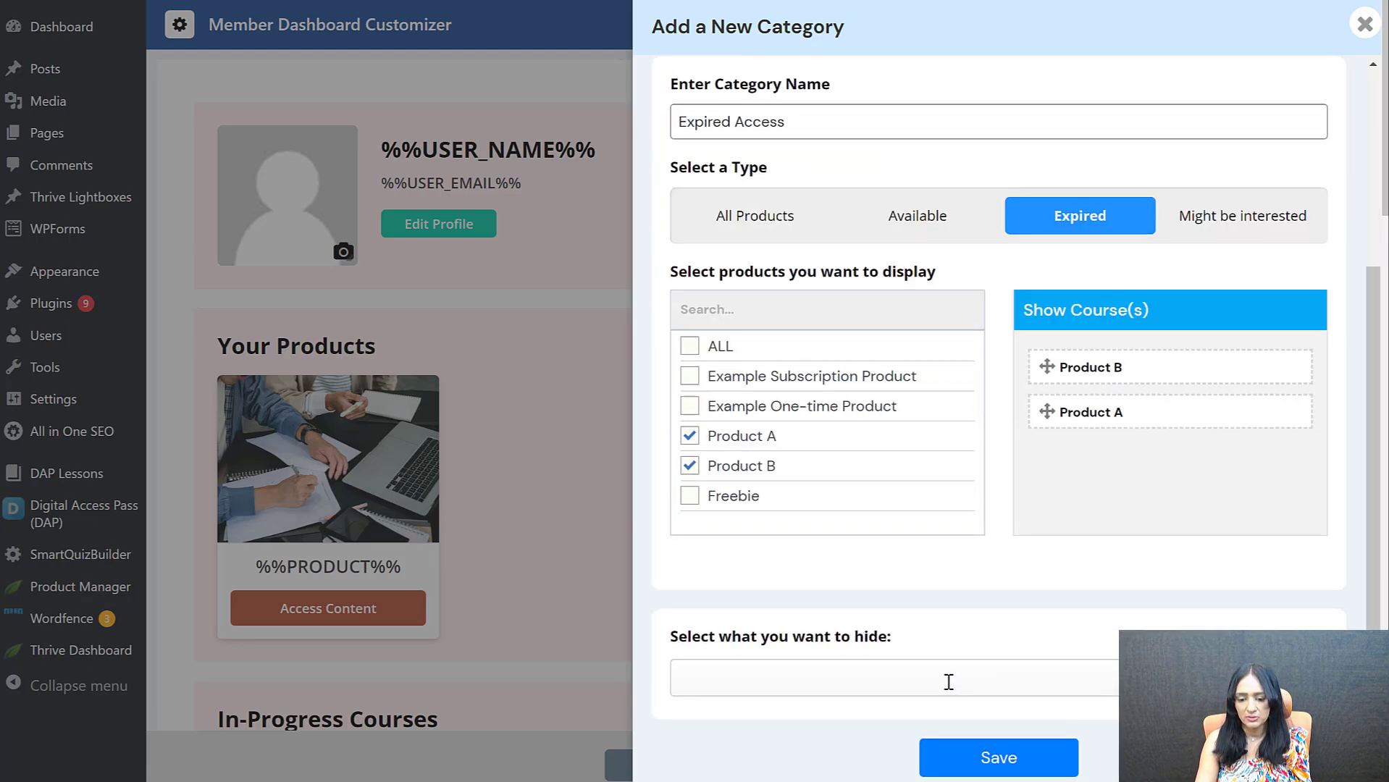
click(970, 769)
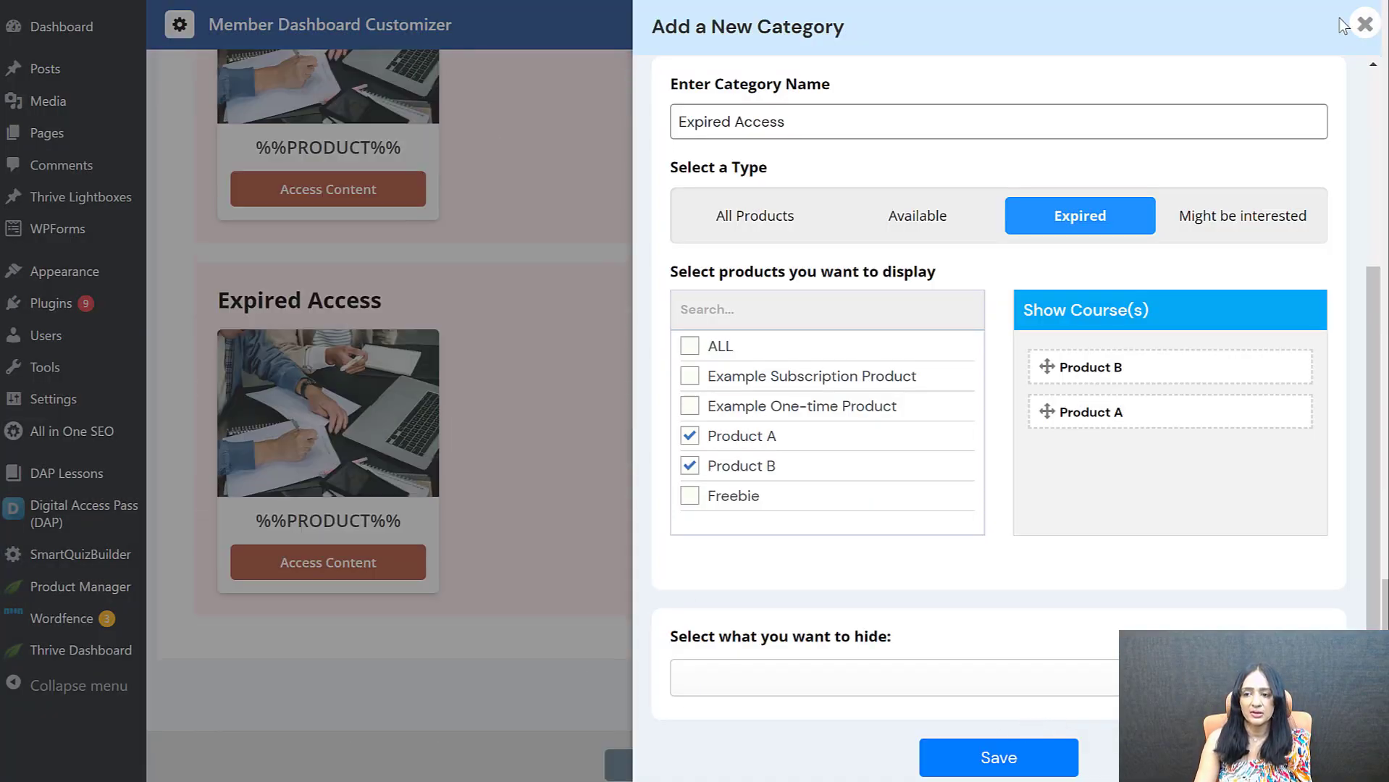
click(1364, 24)
Replace the Expired Access section's heading with "Attn: Your Access has EXPIRED"
text(Att)
text(n:)
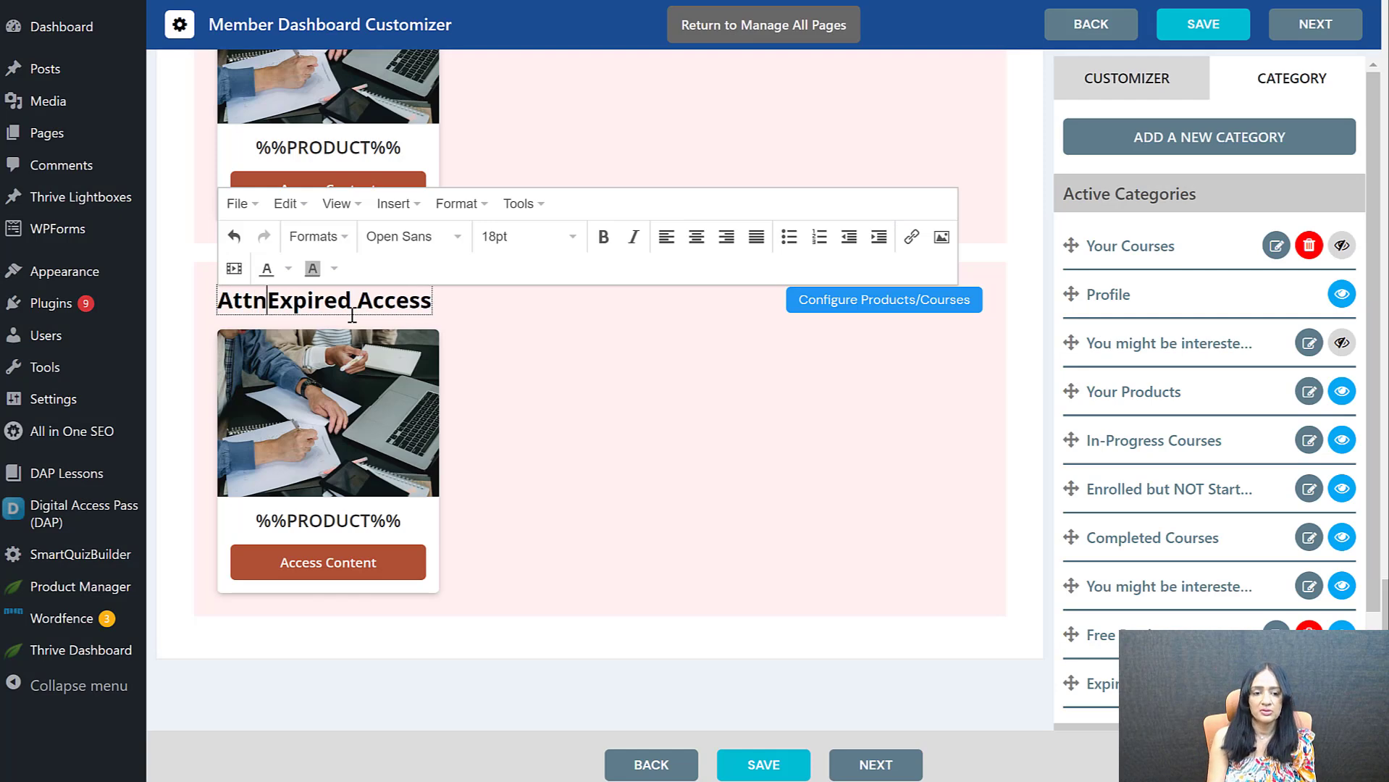
key(shift+End)
text(Your Acce)
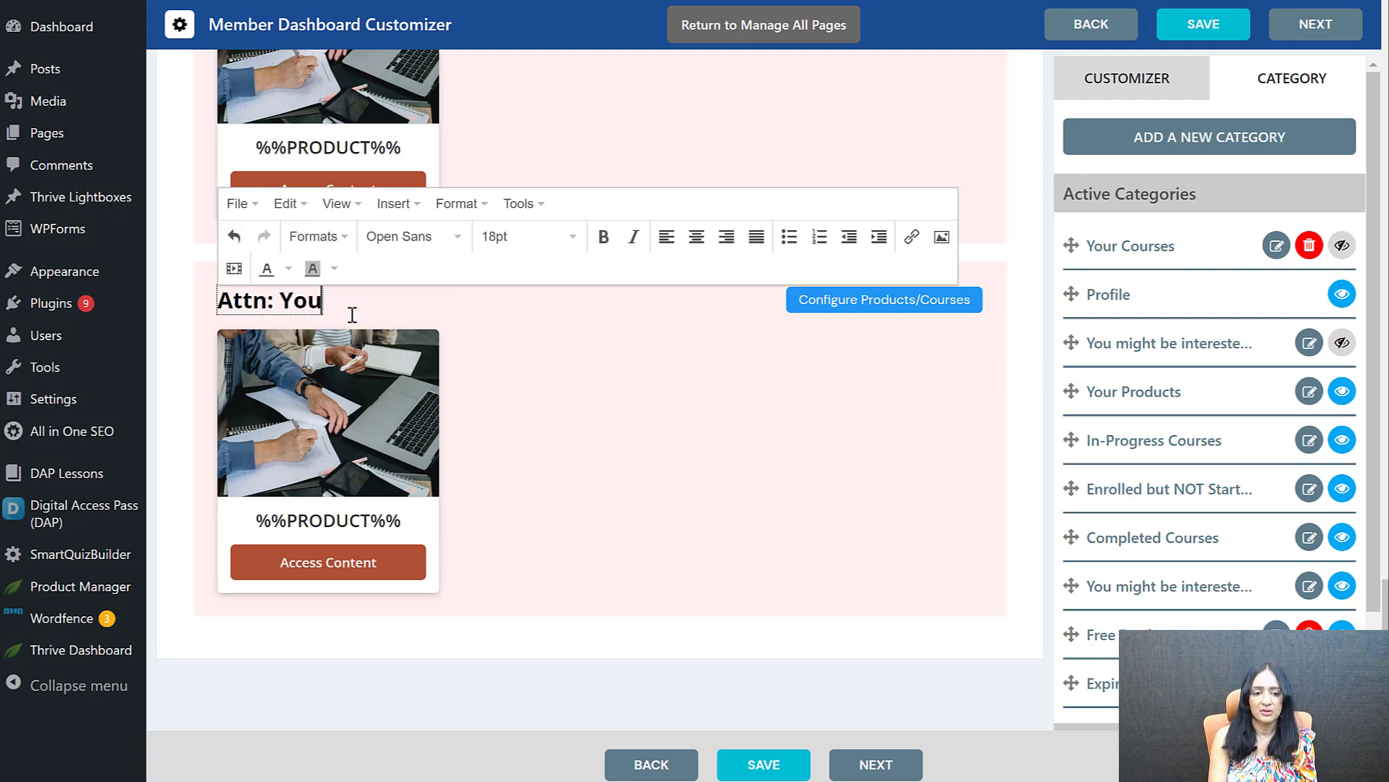
text(ss has EXPIRED)
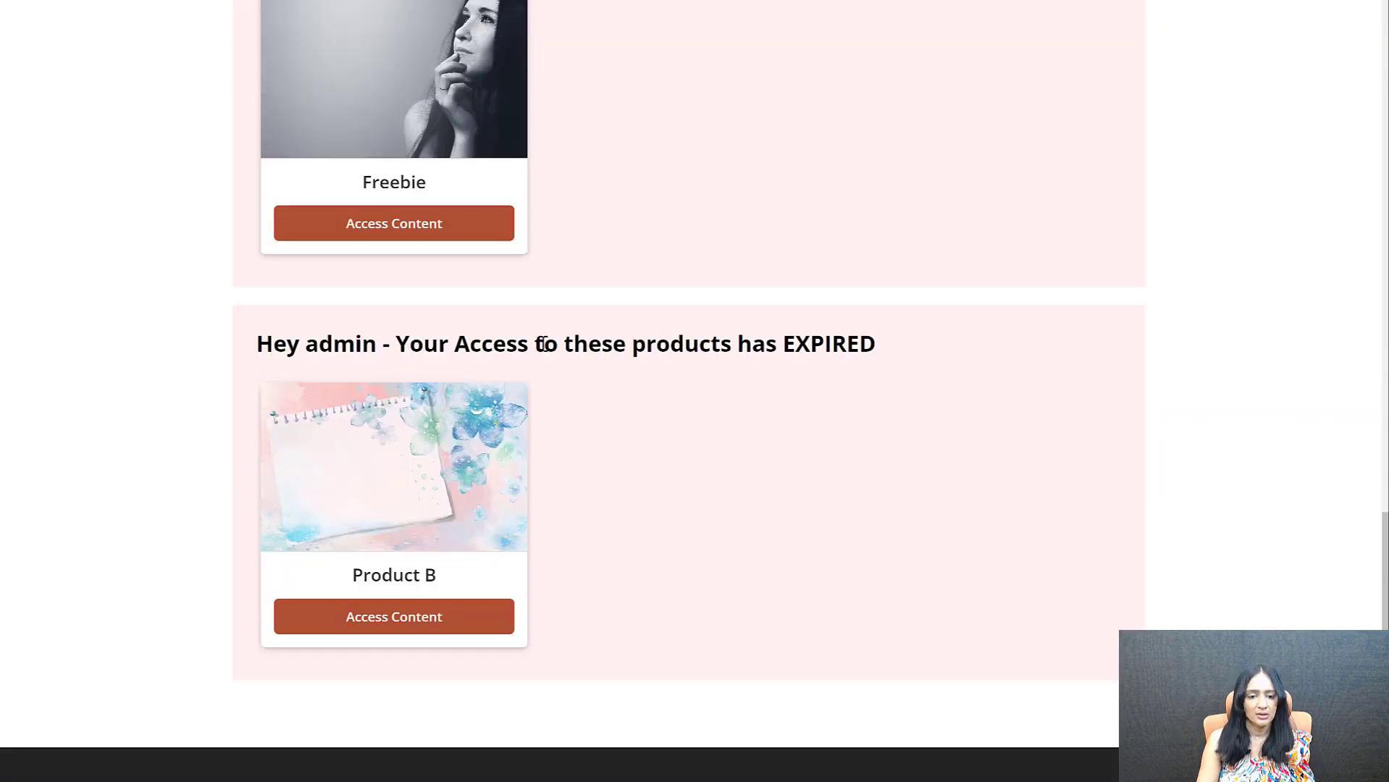
Review the live dashboard, comparing where Product B is listed under Your Products, the course sections, Free Products and the expired-access section
click(373, 616)
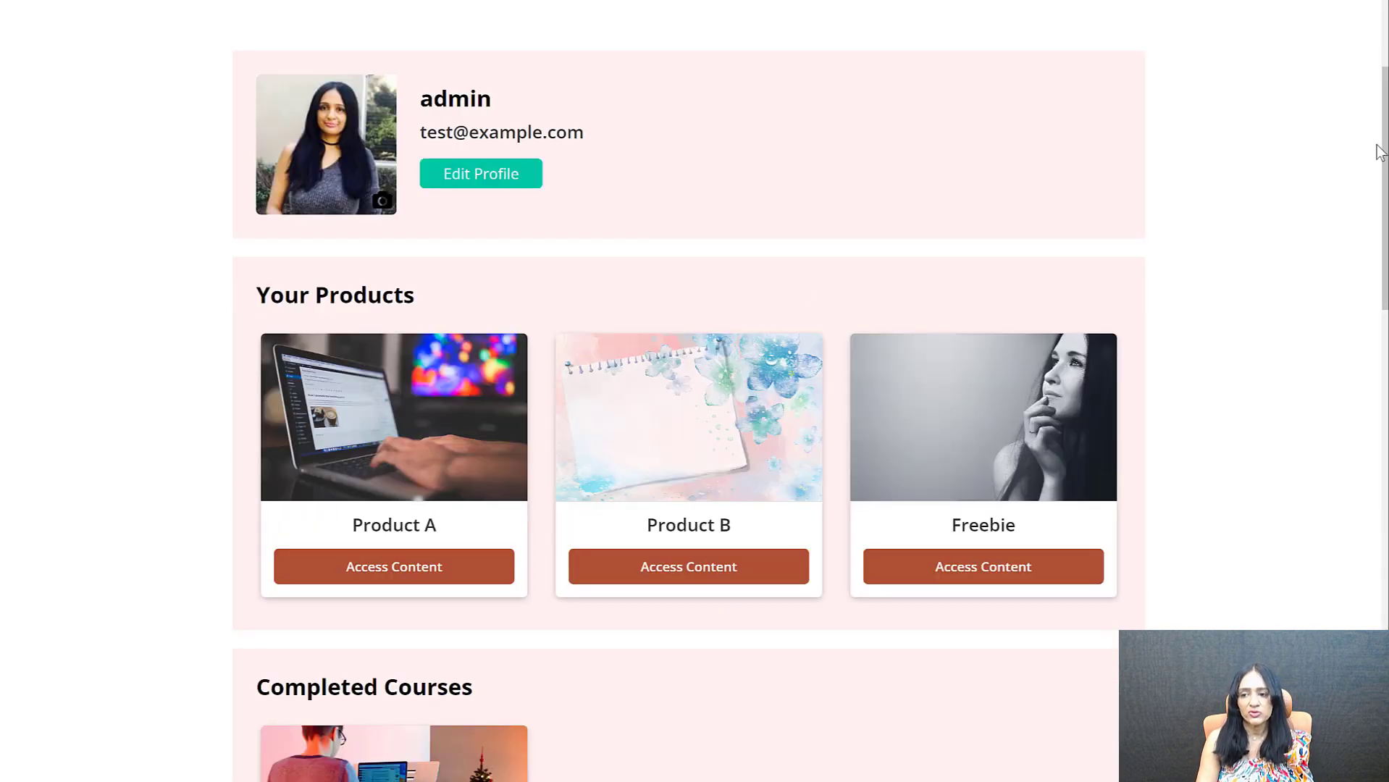
scroll(1384, 160, down, 2)
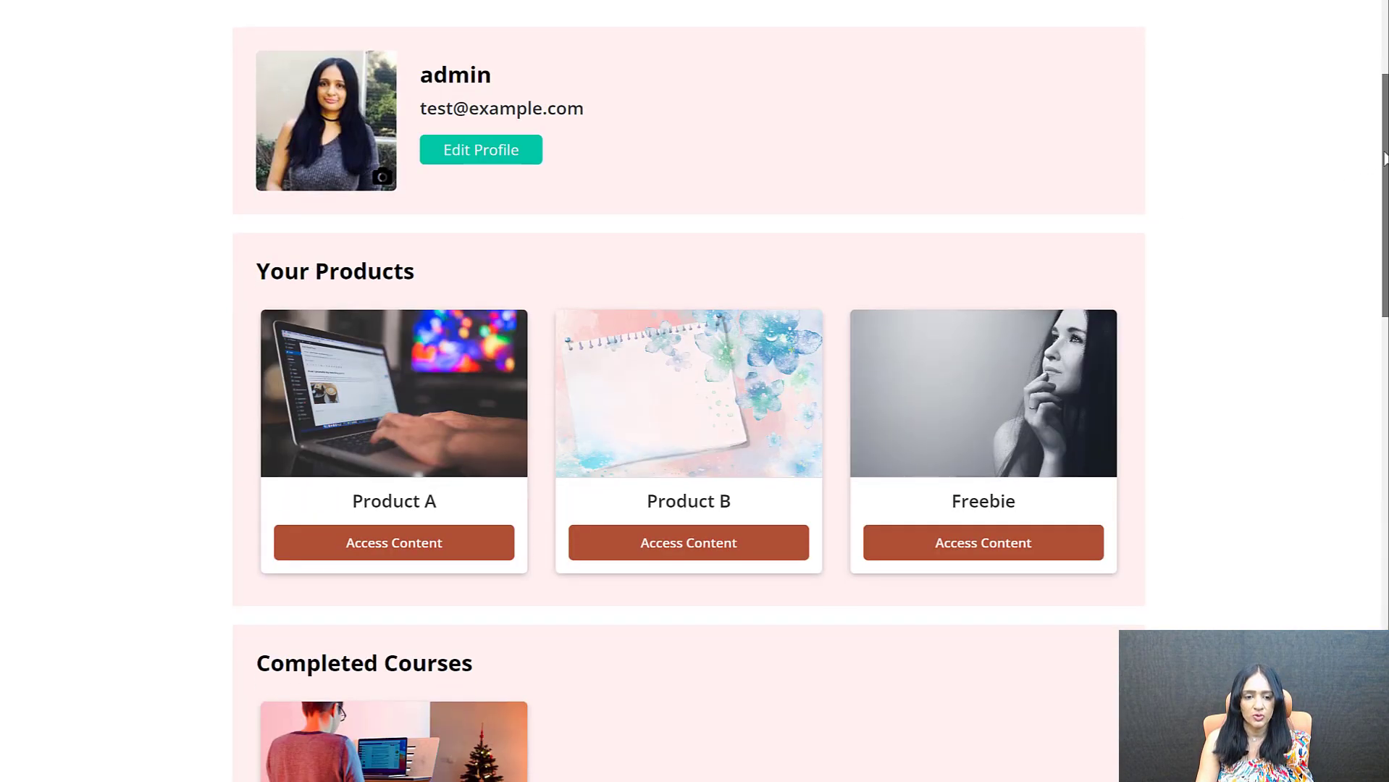
scroll(1377, 181, down, 1)
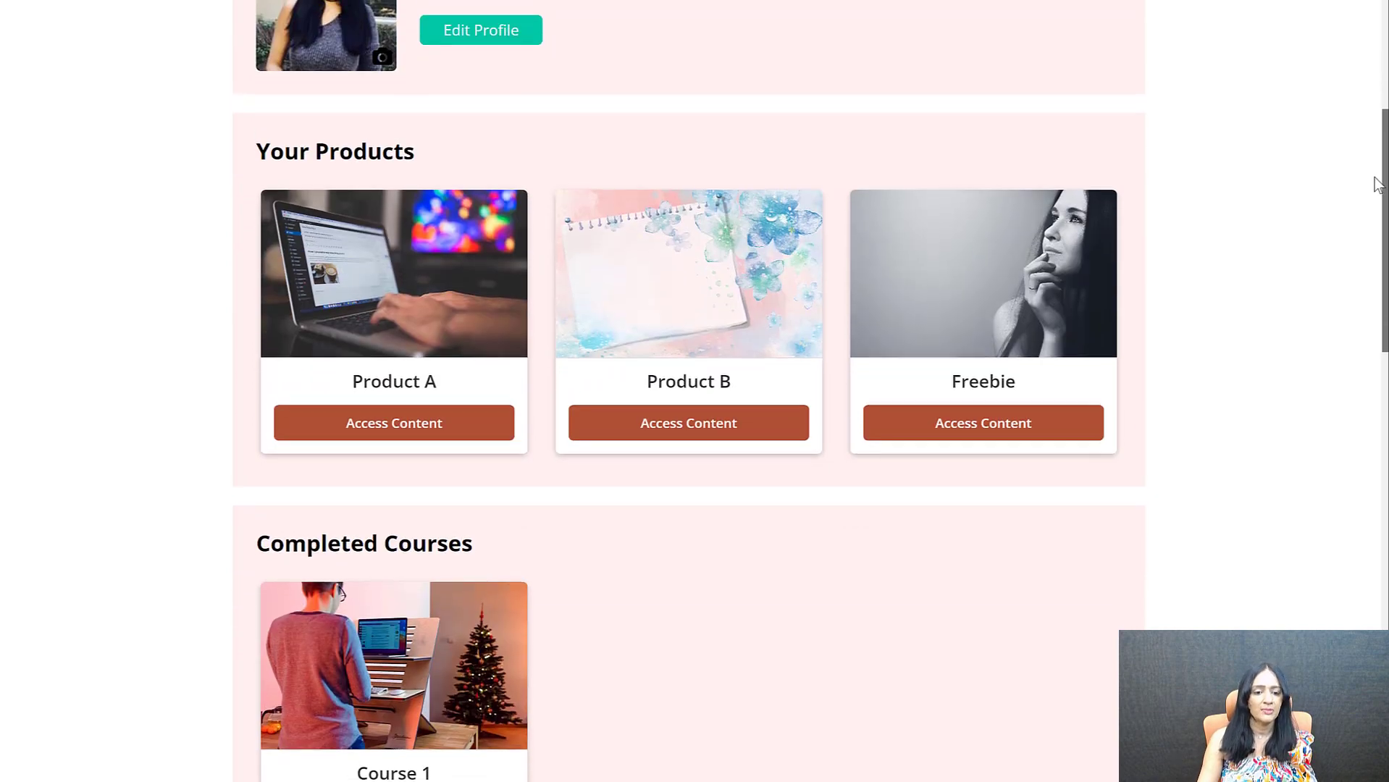
scroll(1373, 239, down, 8)
scroll(1362, 455, down, 10)
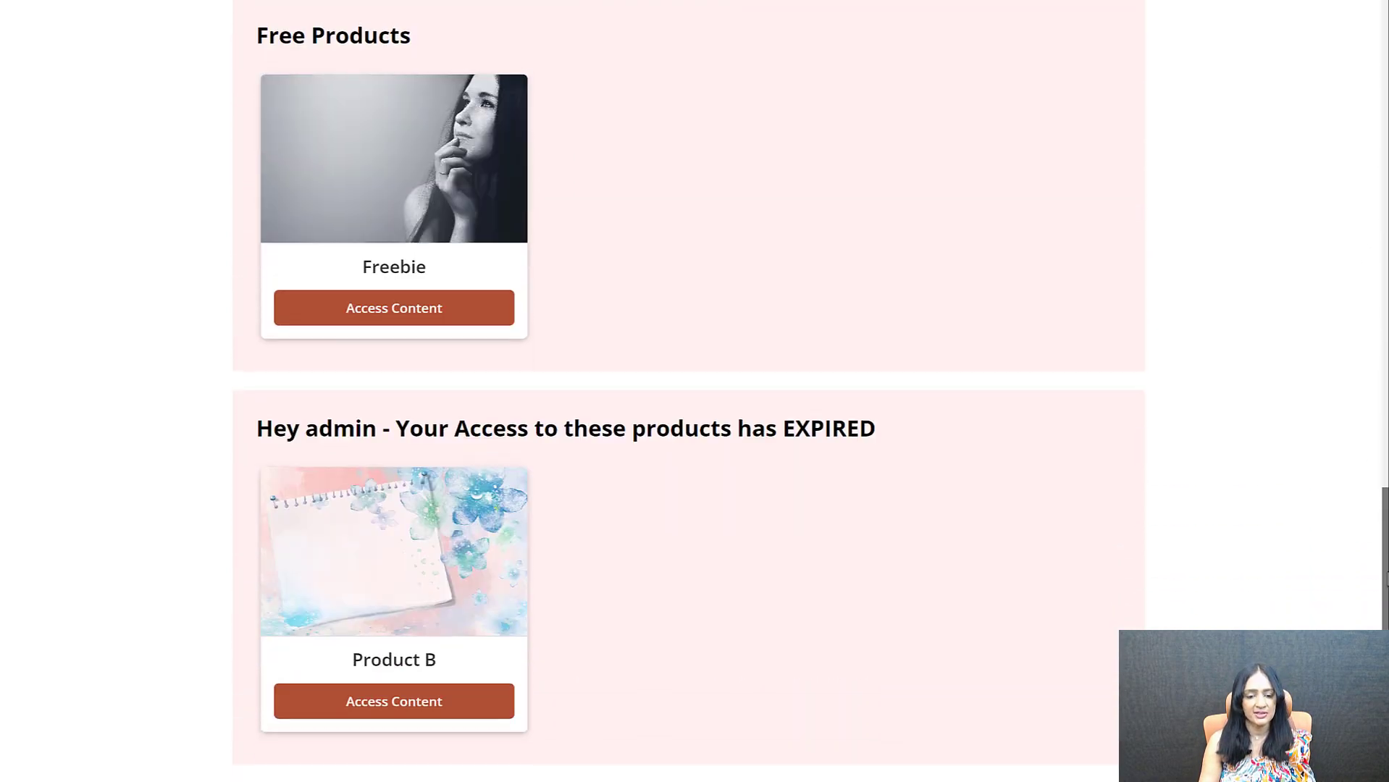
scroll(1373, 534, up, 8)
scroll(253, 215, up, 5)
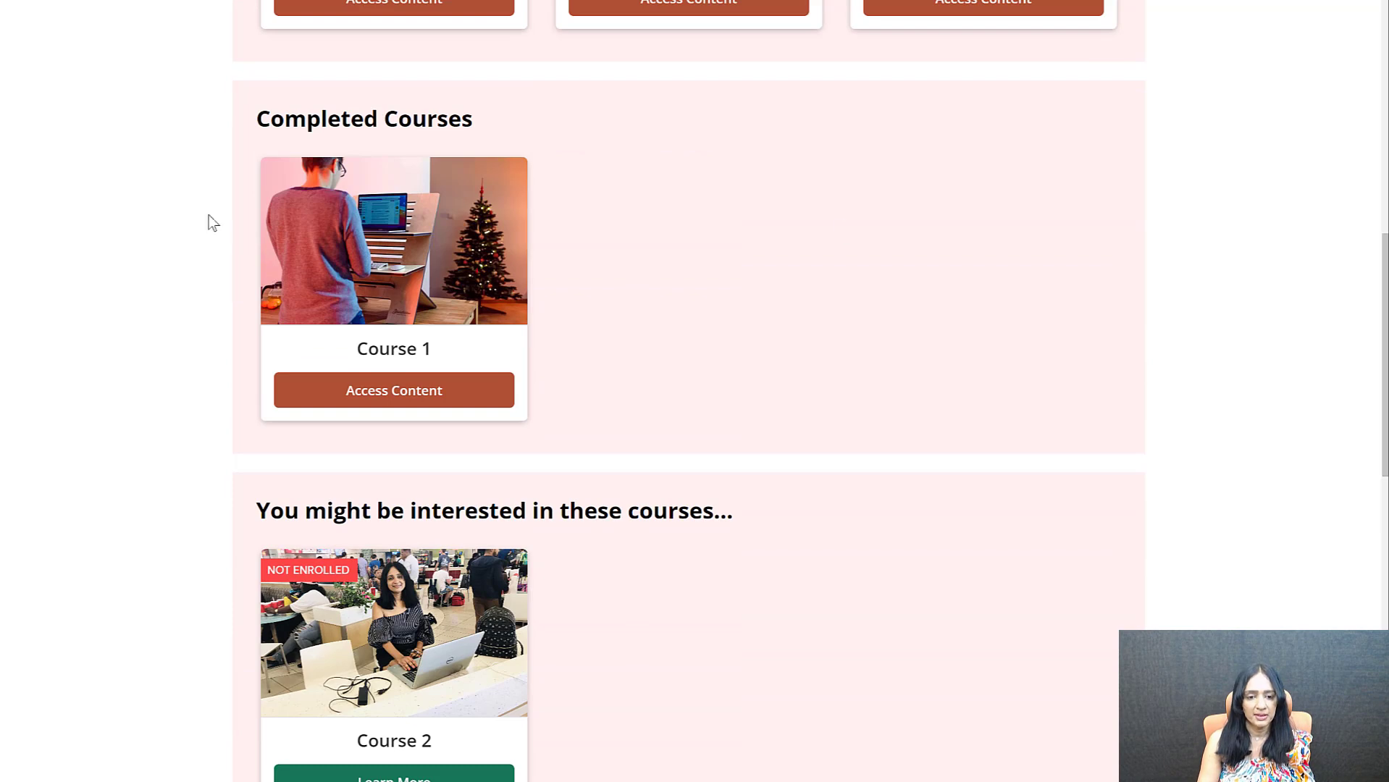
scroll(196, 238, up, 4)
scroll(194, 230, up, 3)
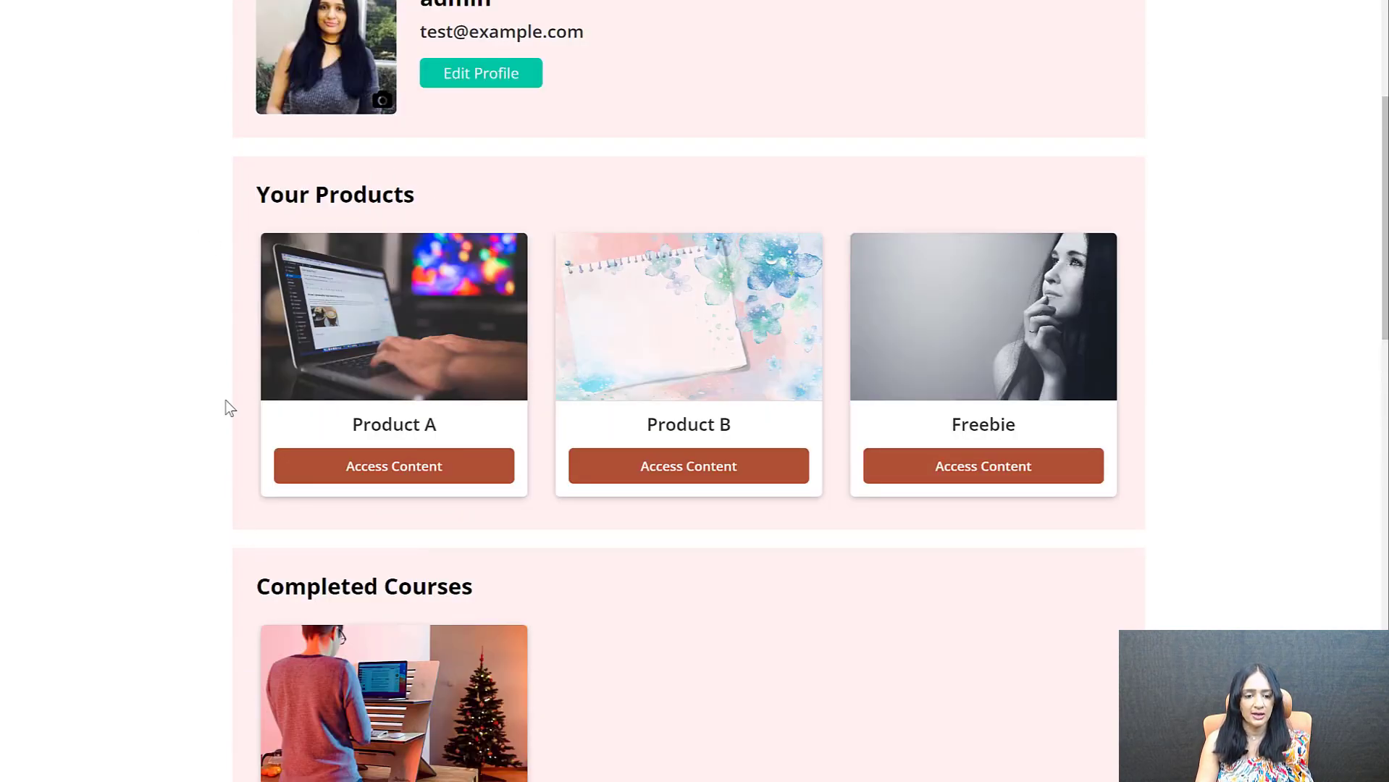
scroll(196, 282, down, 6)
scroll(208, 325, down, 10)
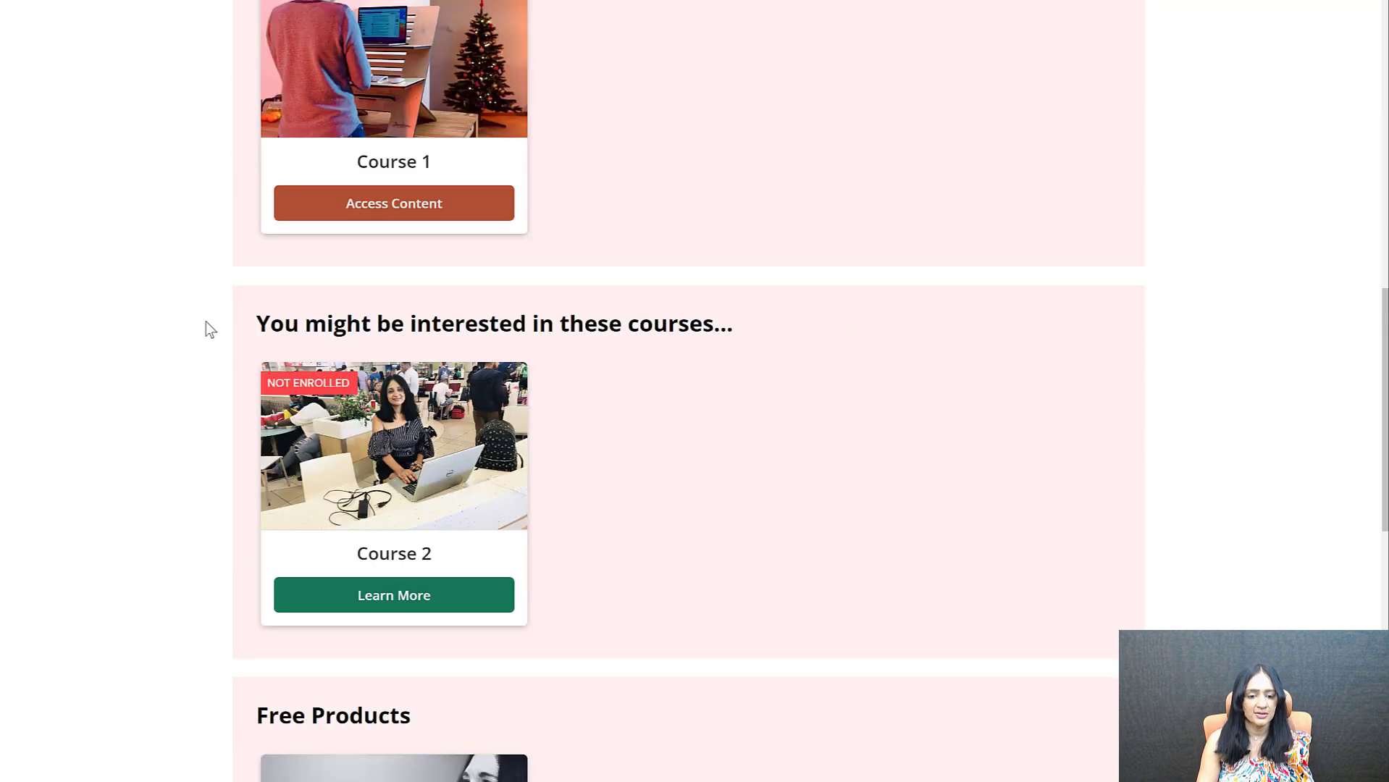
scroll(246, 565, down, 2)
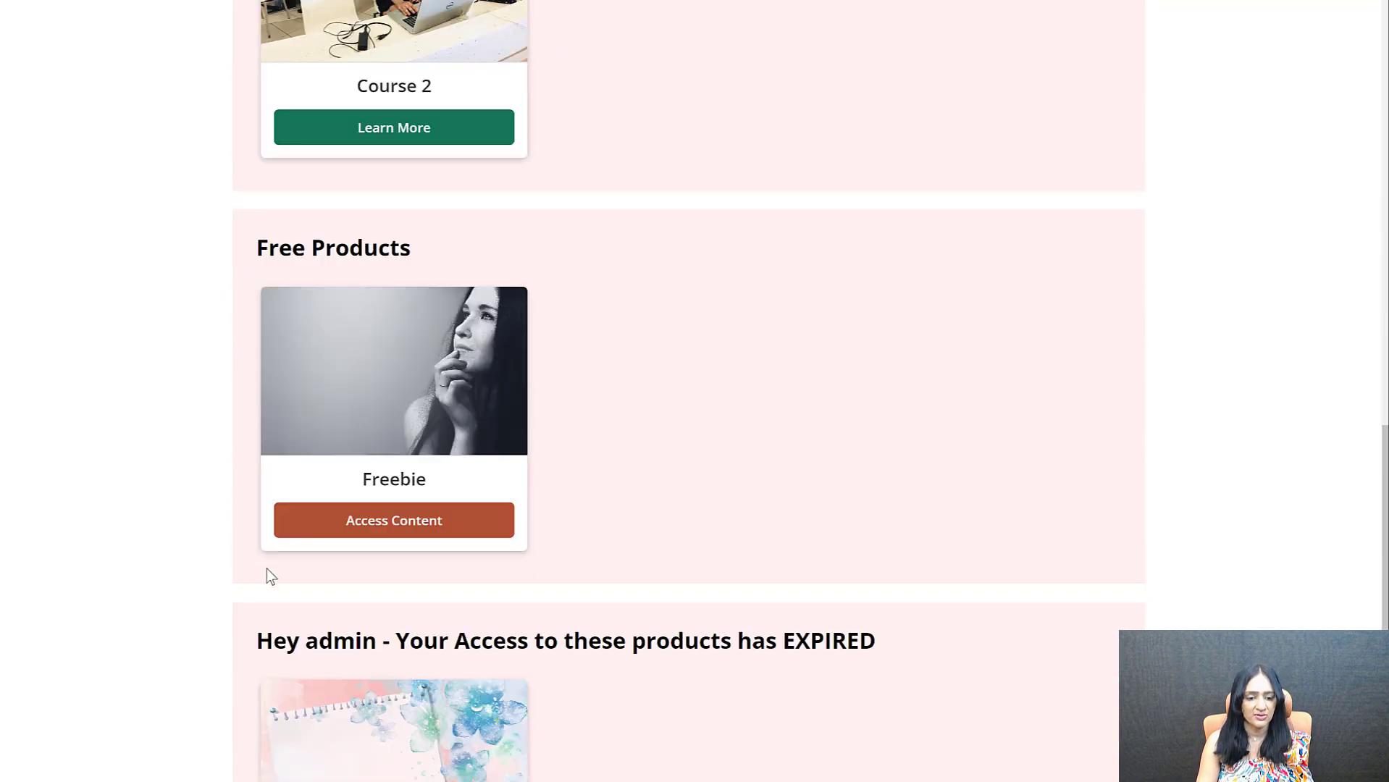
scroll(319, 632, down, 1)
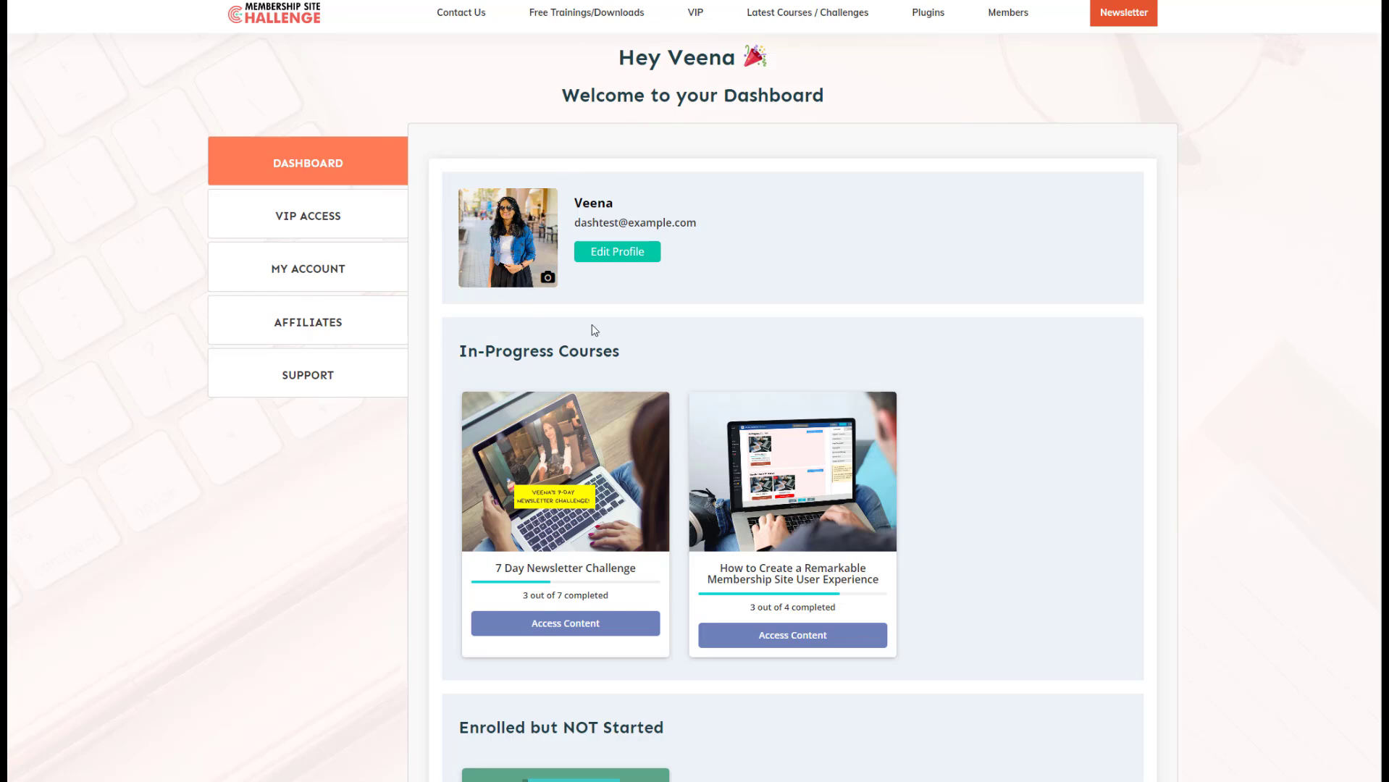
Examine the Membership Site Challenge member dashboard's course, challenge, product and recommendation sections as an example layout
scroll(590, 330, down, 2)
scroll(518, 213, down, 8)
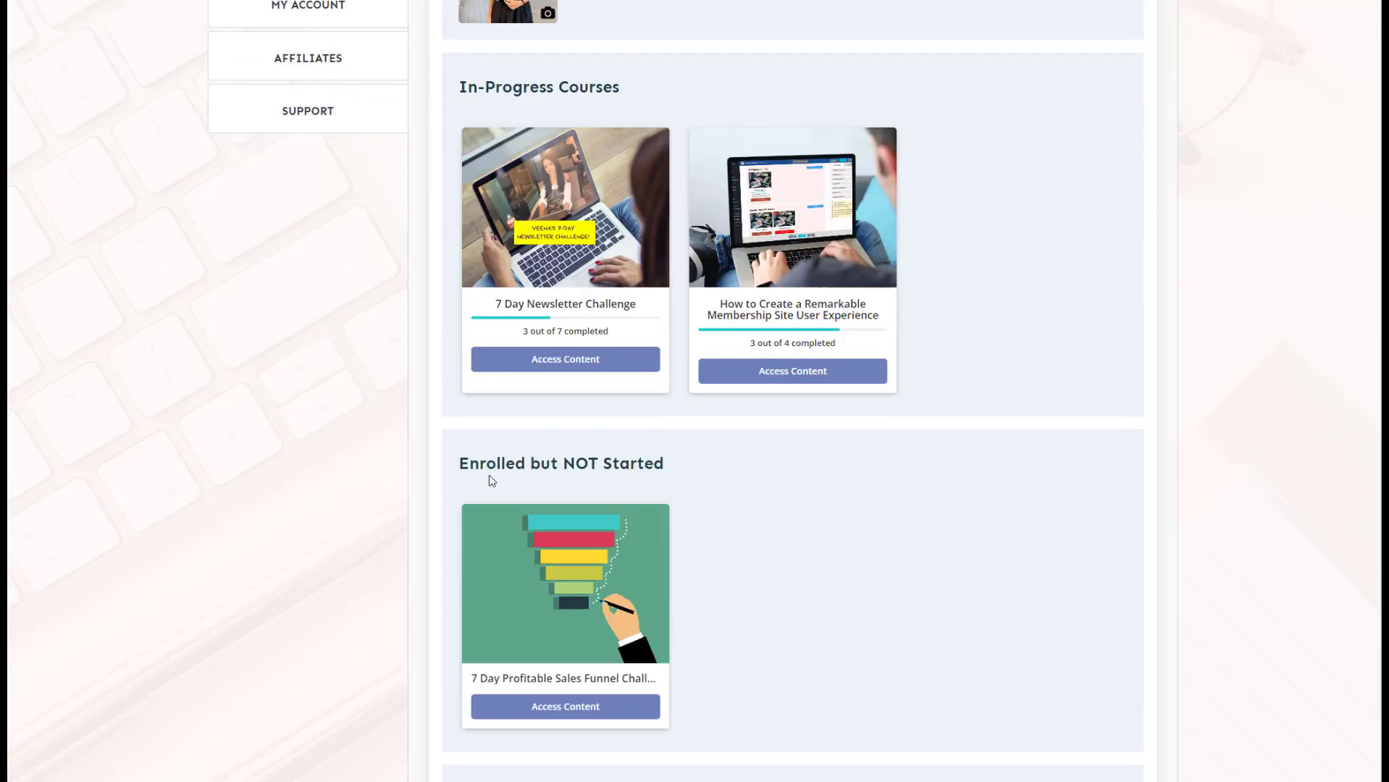
scroll(751, 472, down, 6)
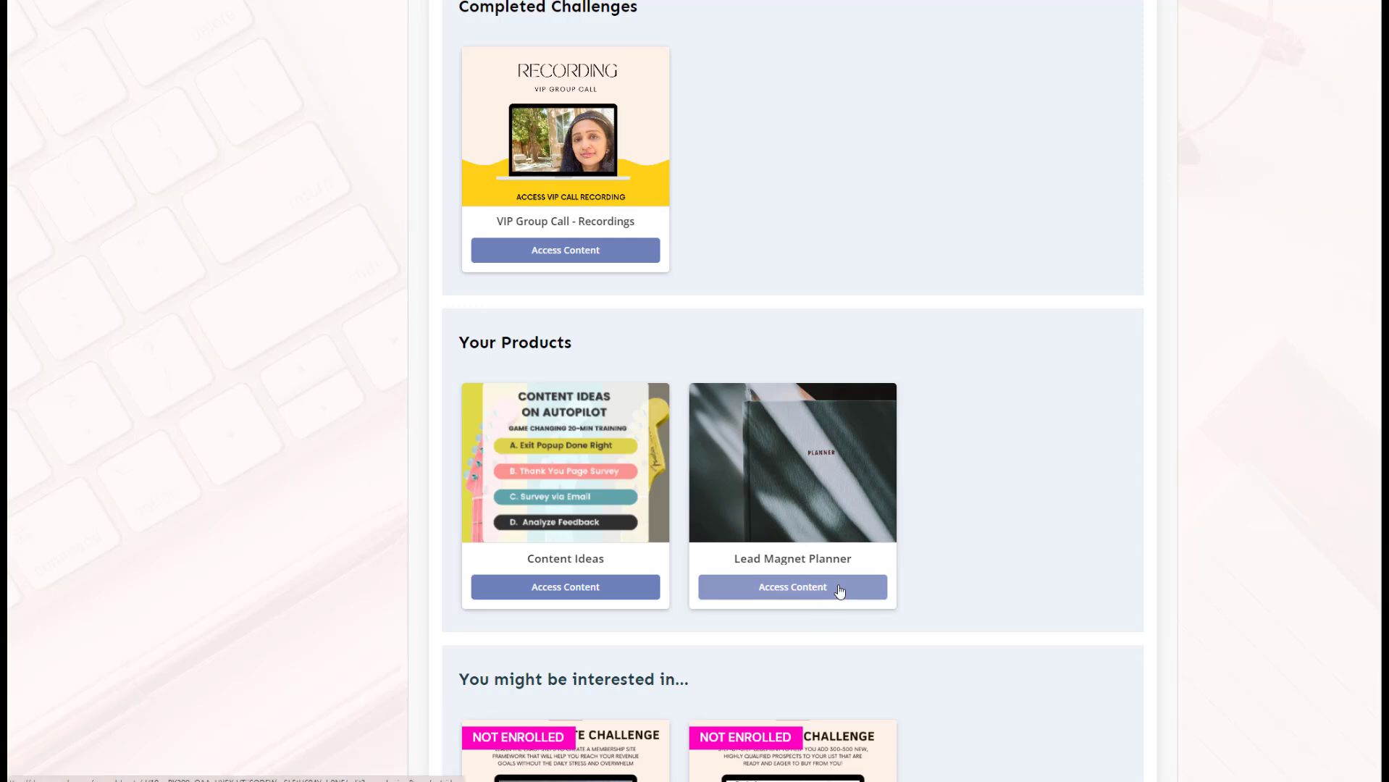
scroll(489, 228, down, 2)
scroll(435, 438, down, 2)
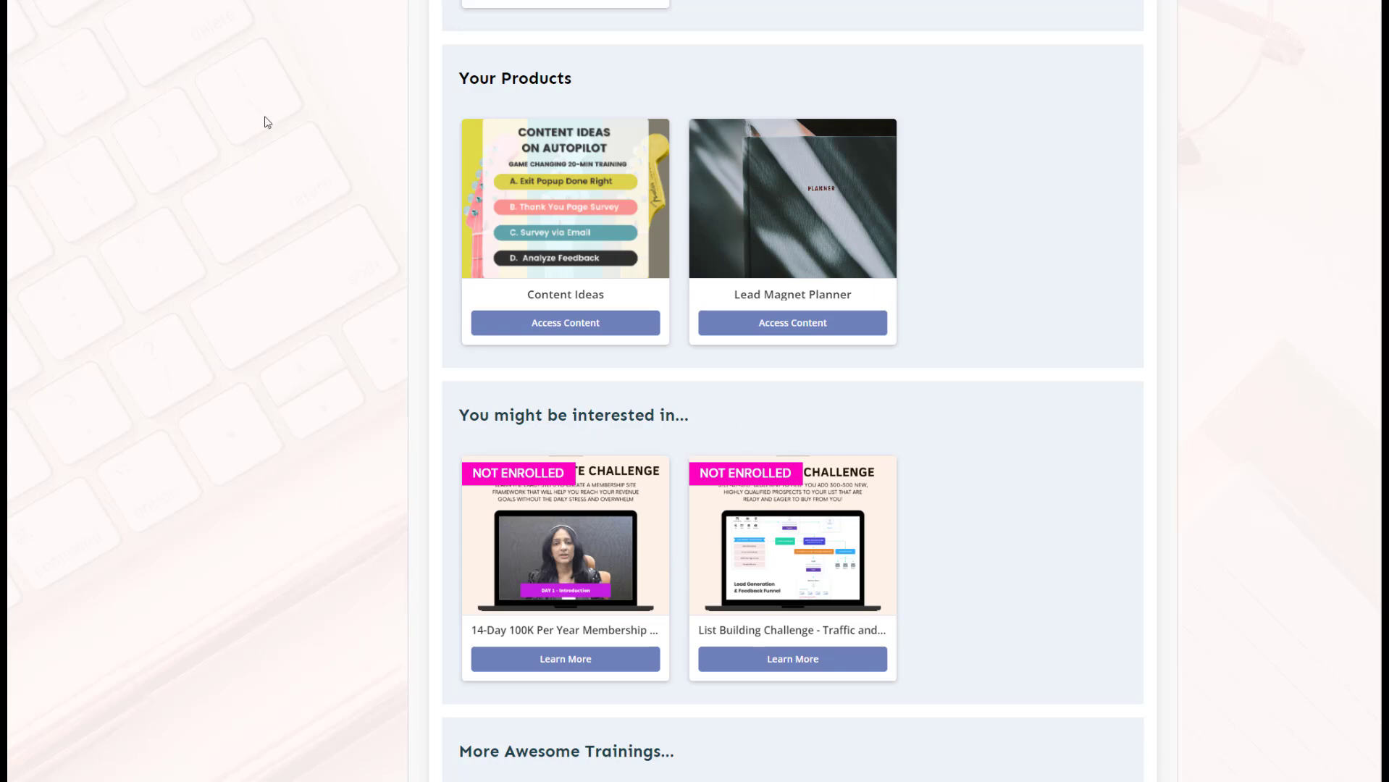
scroll(816, 550, down, 3)
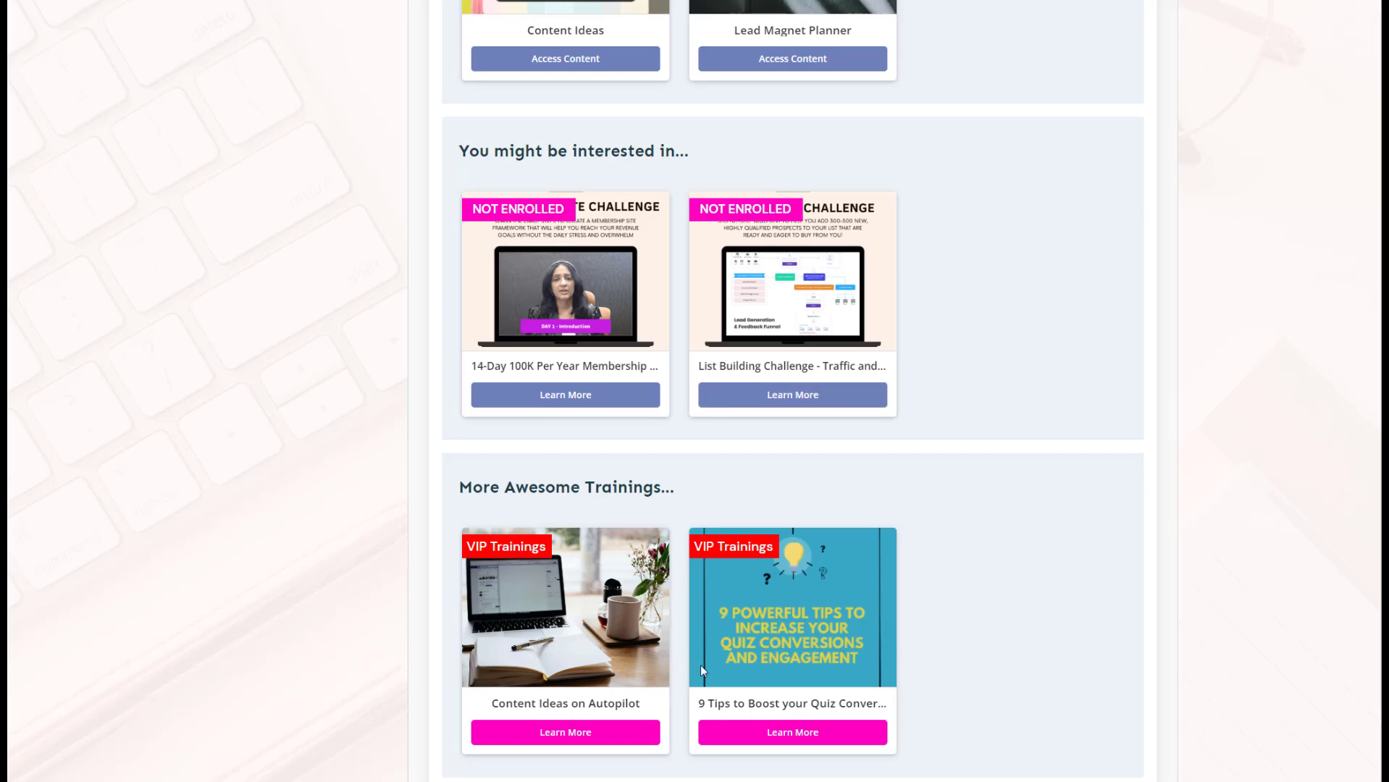
scroll(288, 385, up, 15)
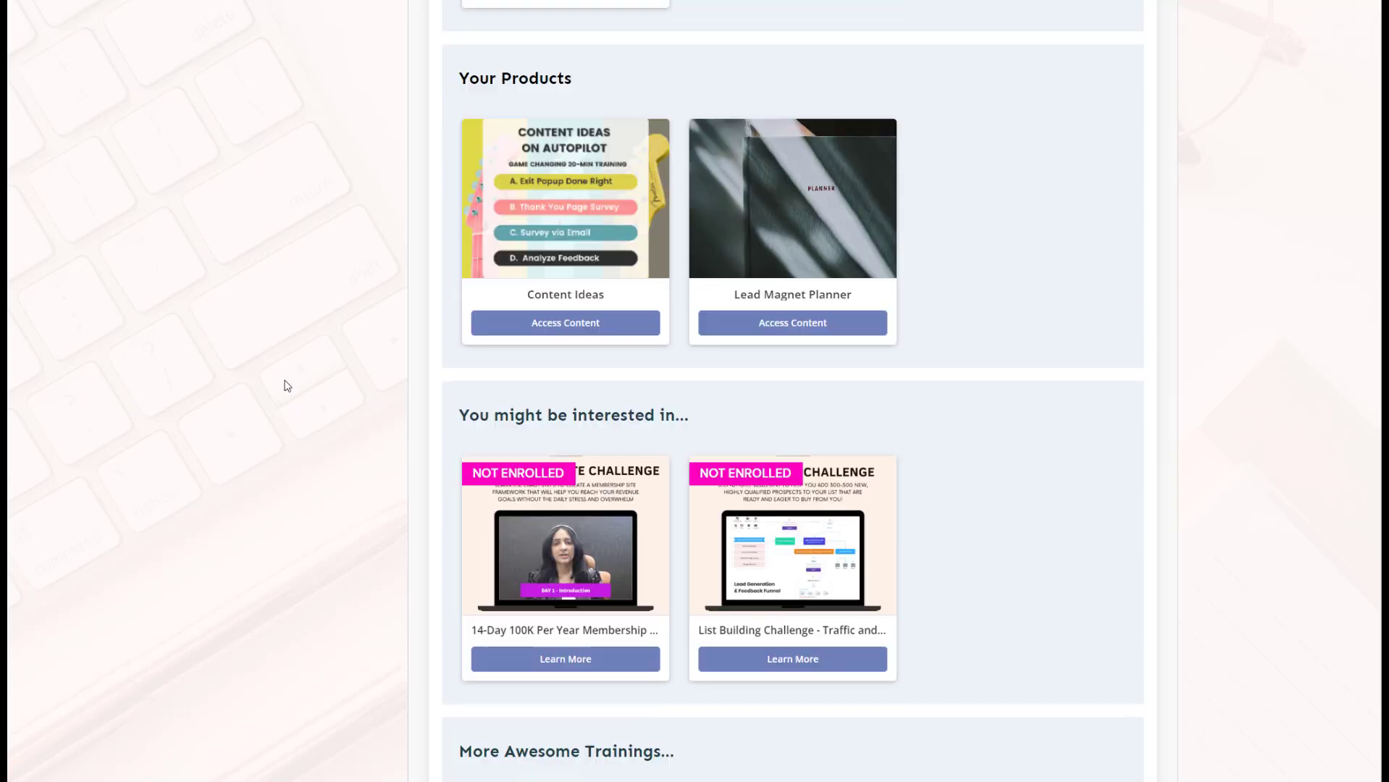
scroll(288, 385, up, 5)
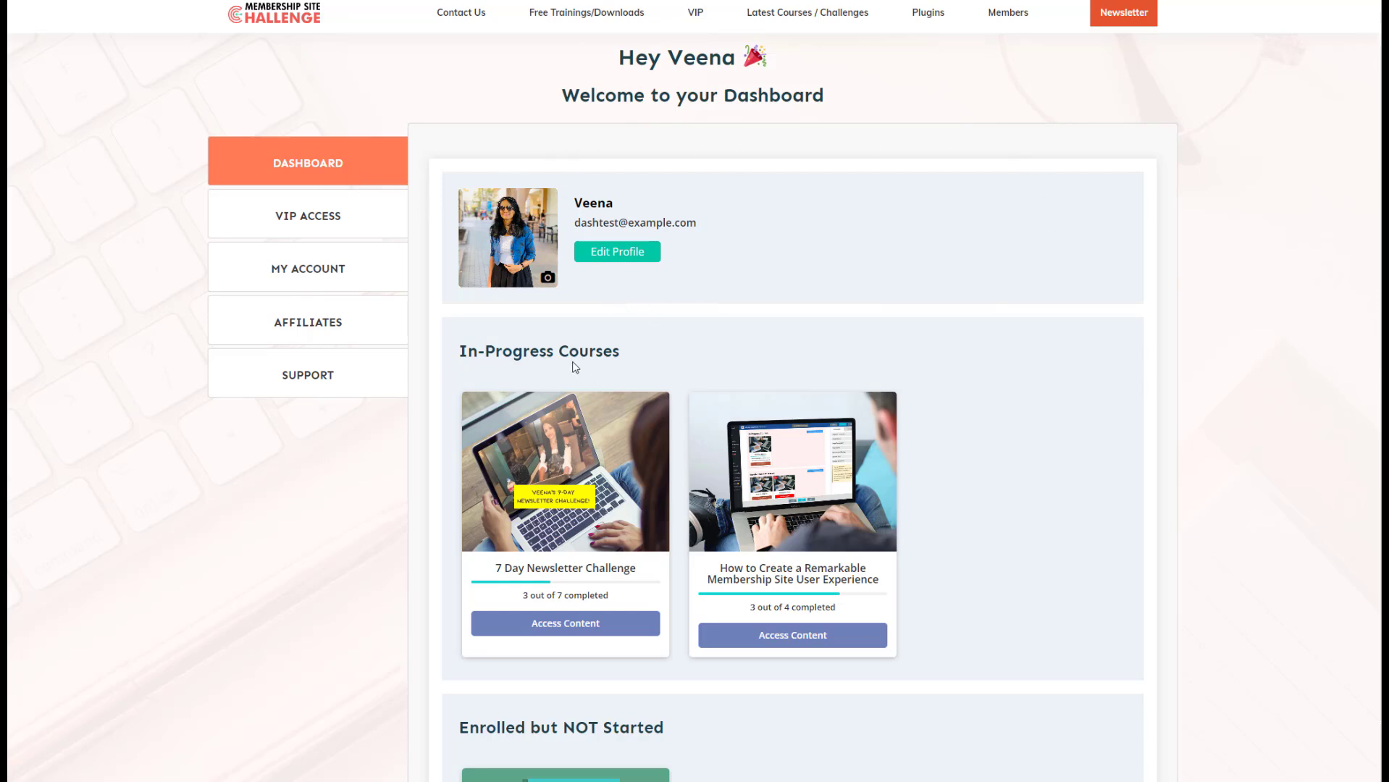
scroll(677, 436, down, 3)
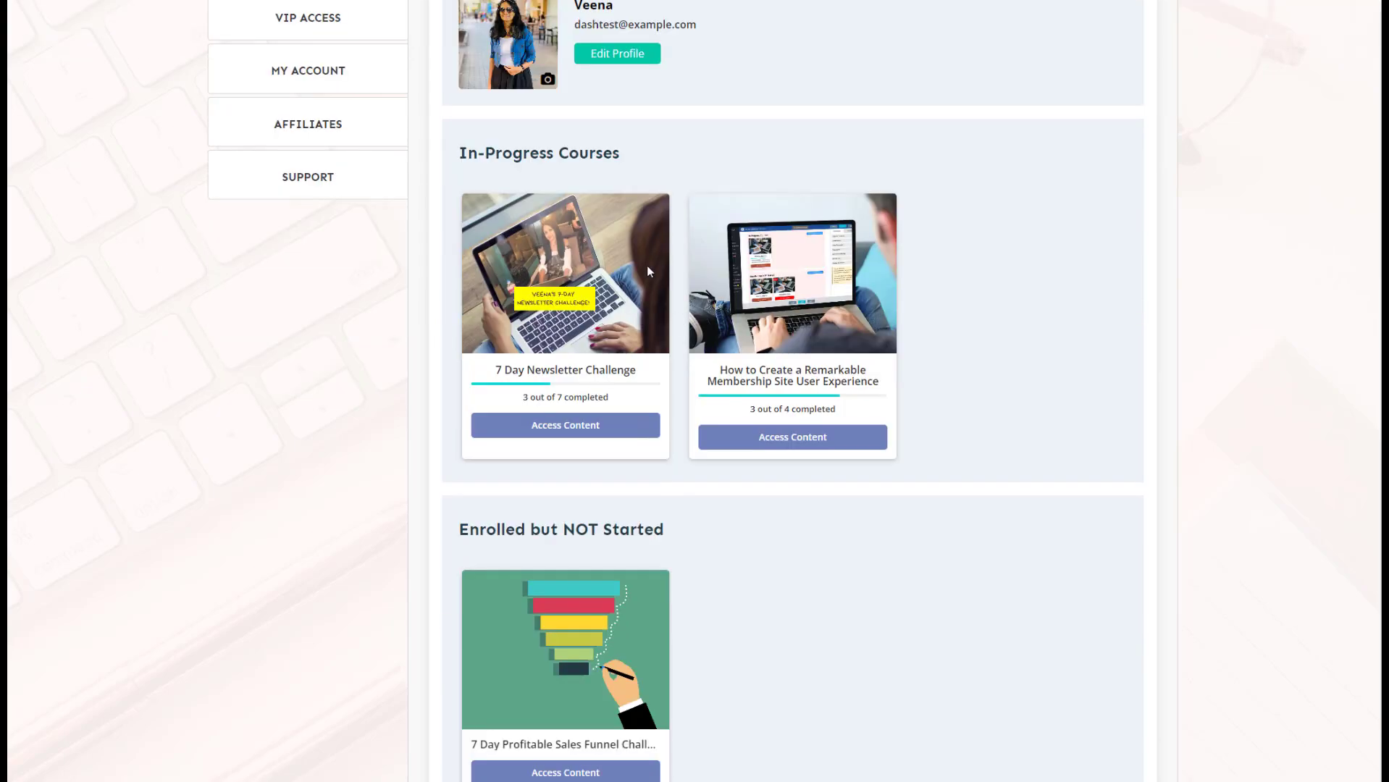
scroll(764, 454, up, 1)
scroll(764, 453, down, 5)
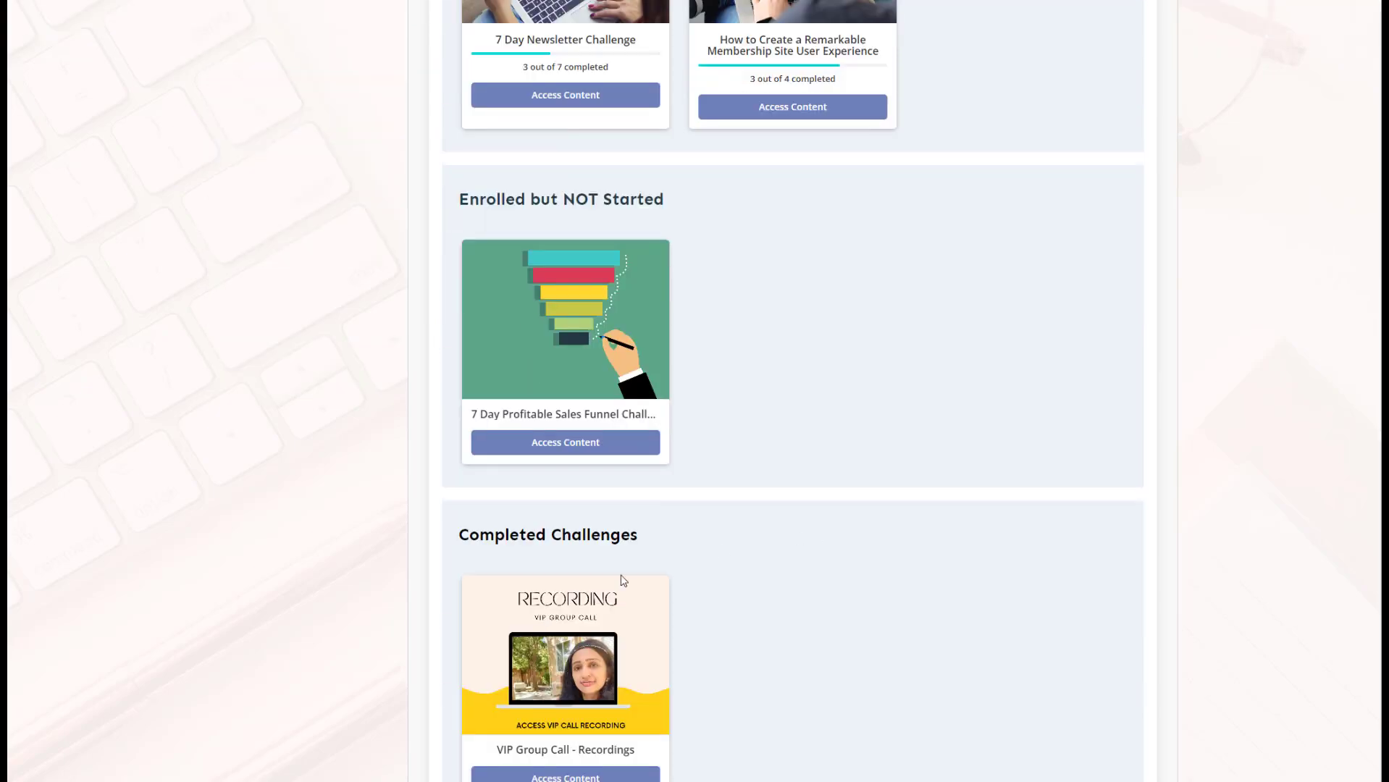
scroll(606, 522, down, 7)
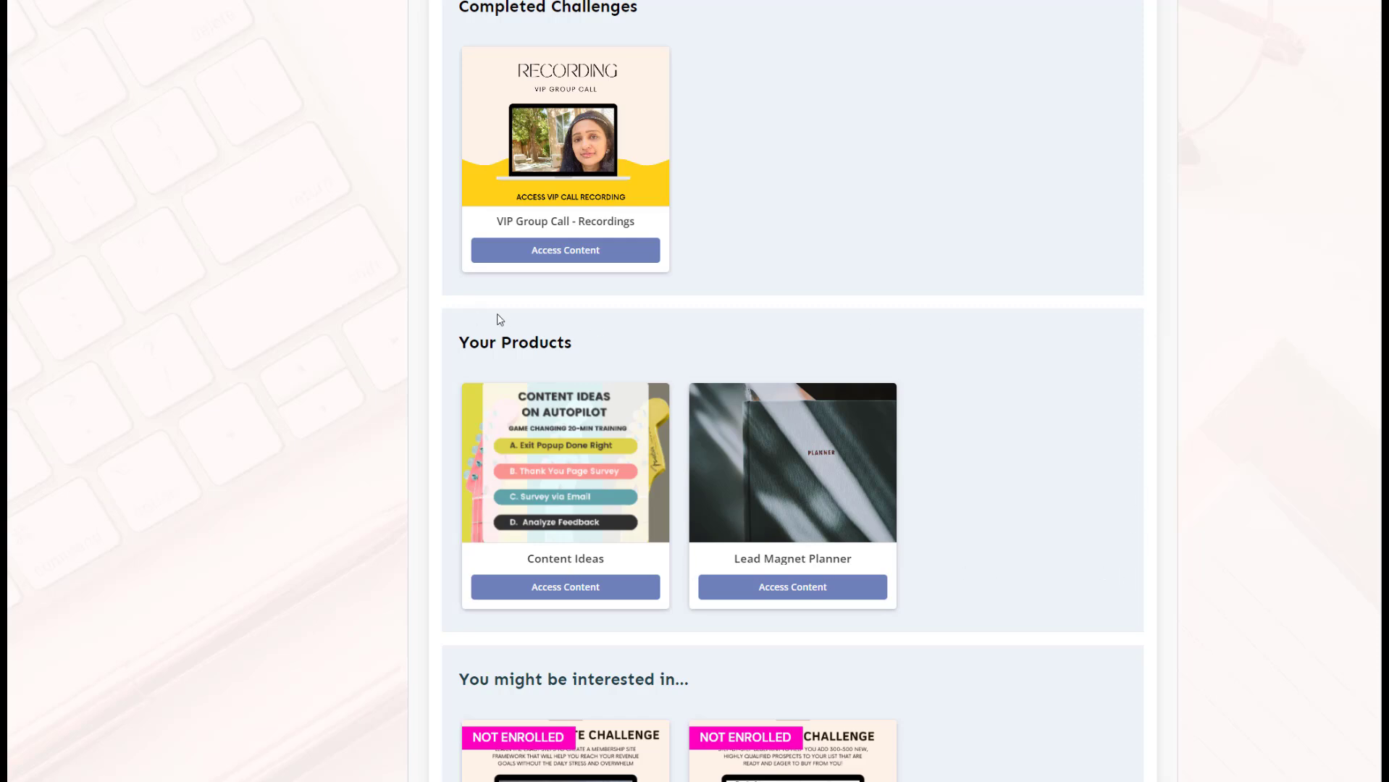
scroll(322, 187, up, 12)
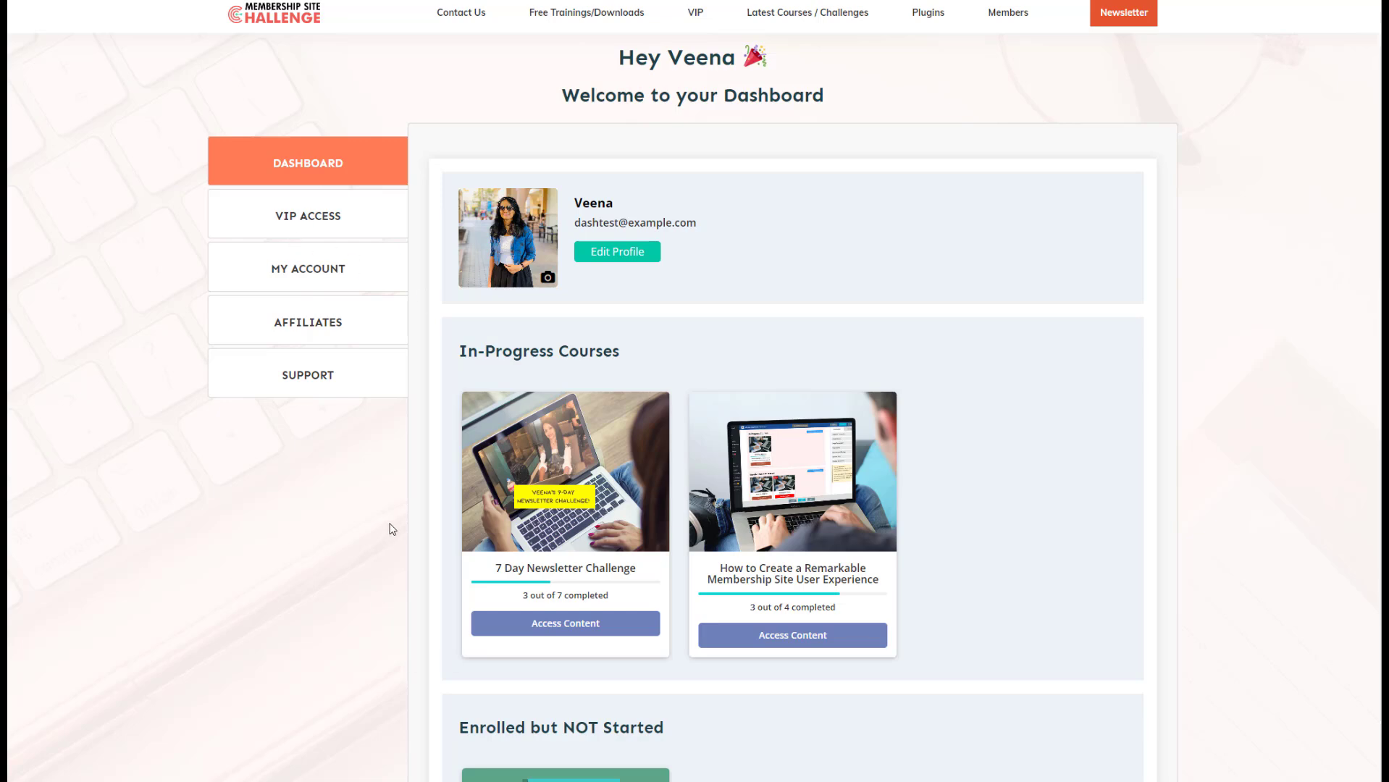
scroll(390, 529, down, 6)
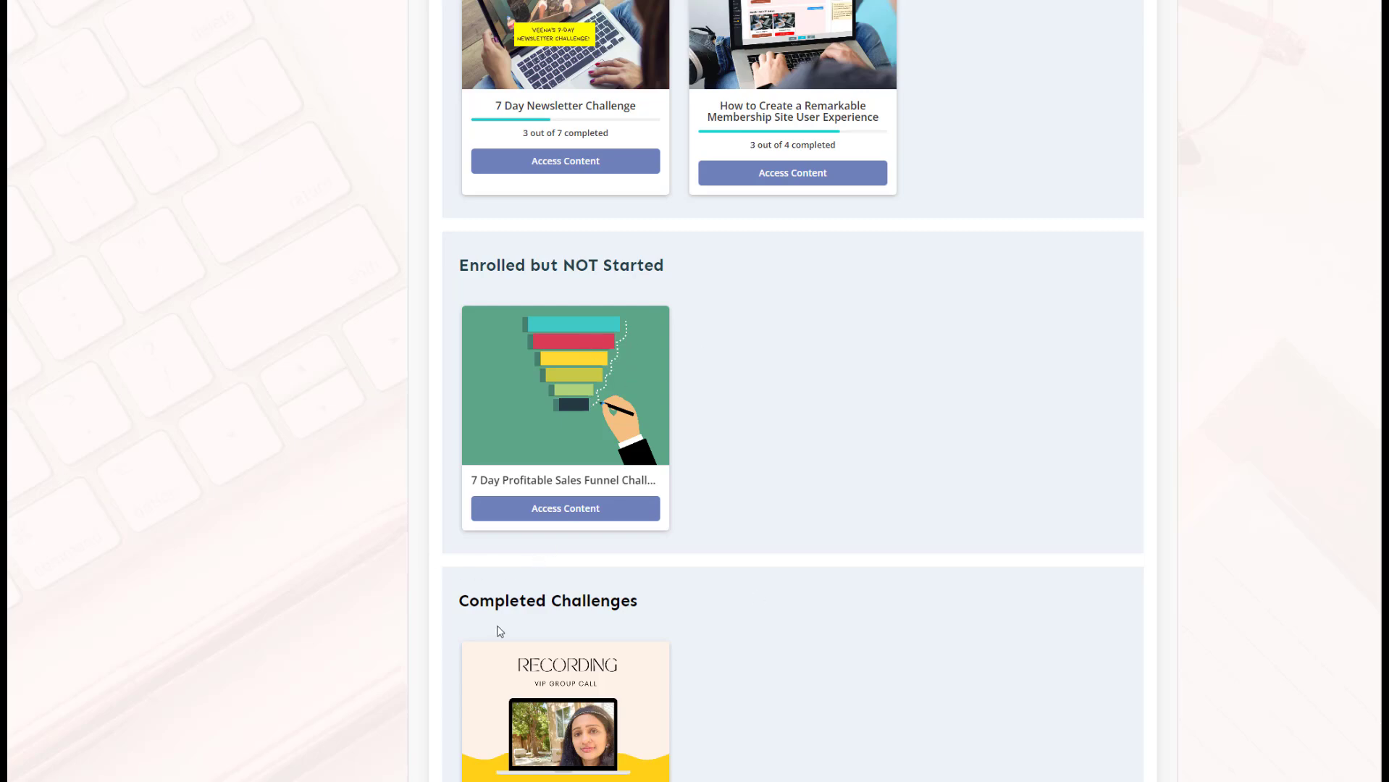
scroll(409, 481, down, 9)
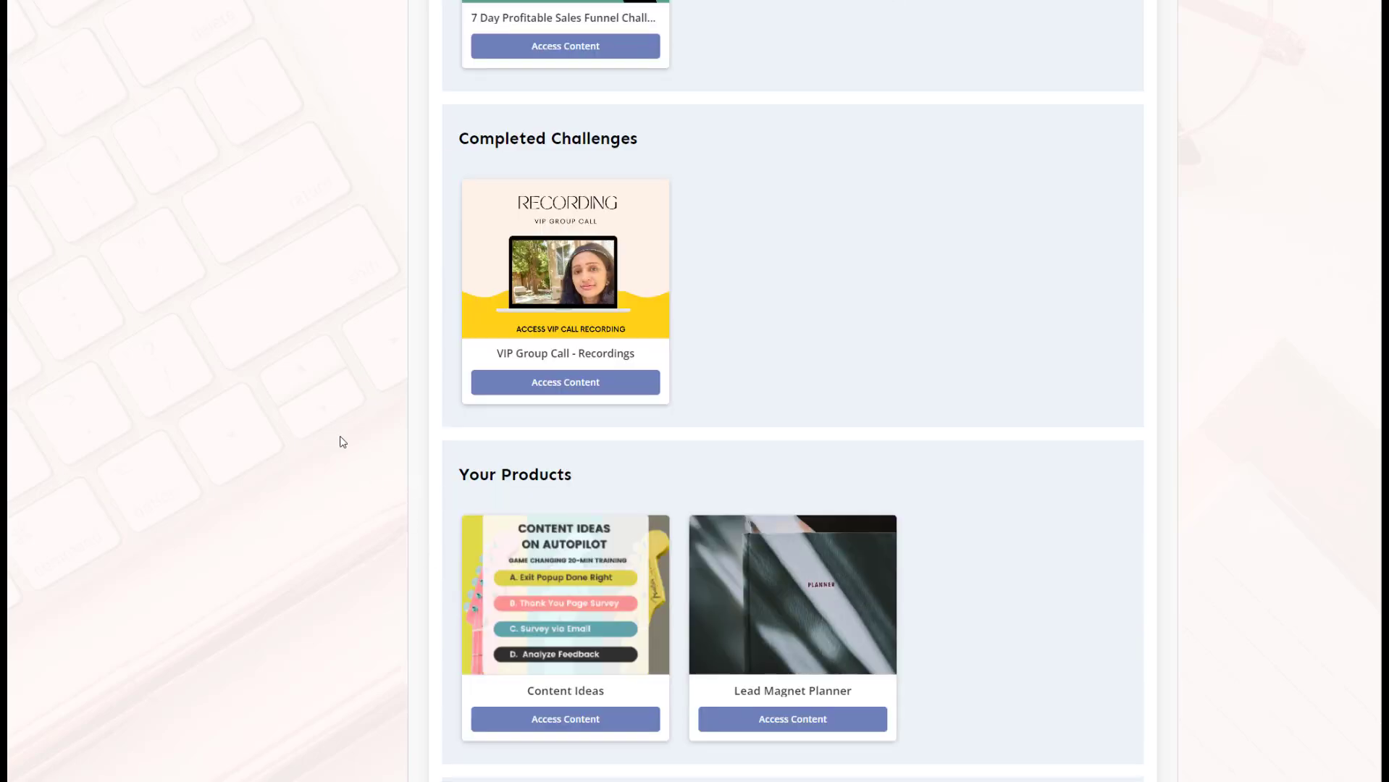
scroll(598, 481, down, 3)
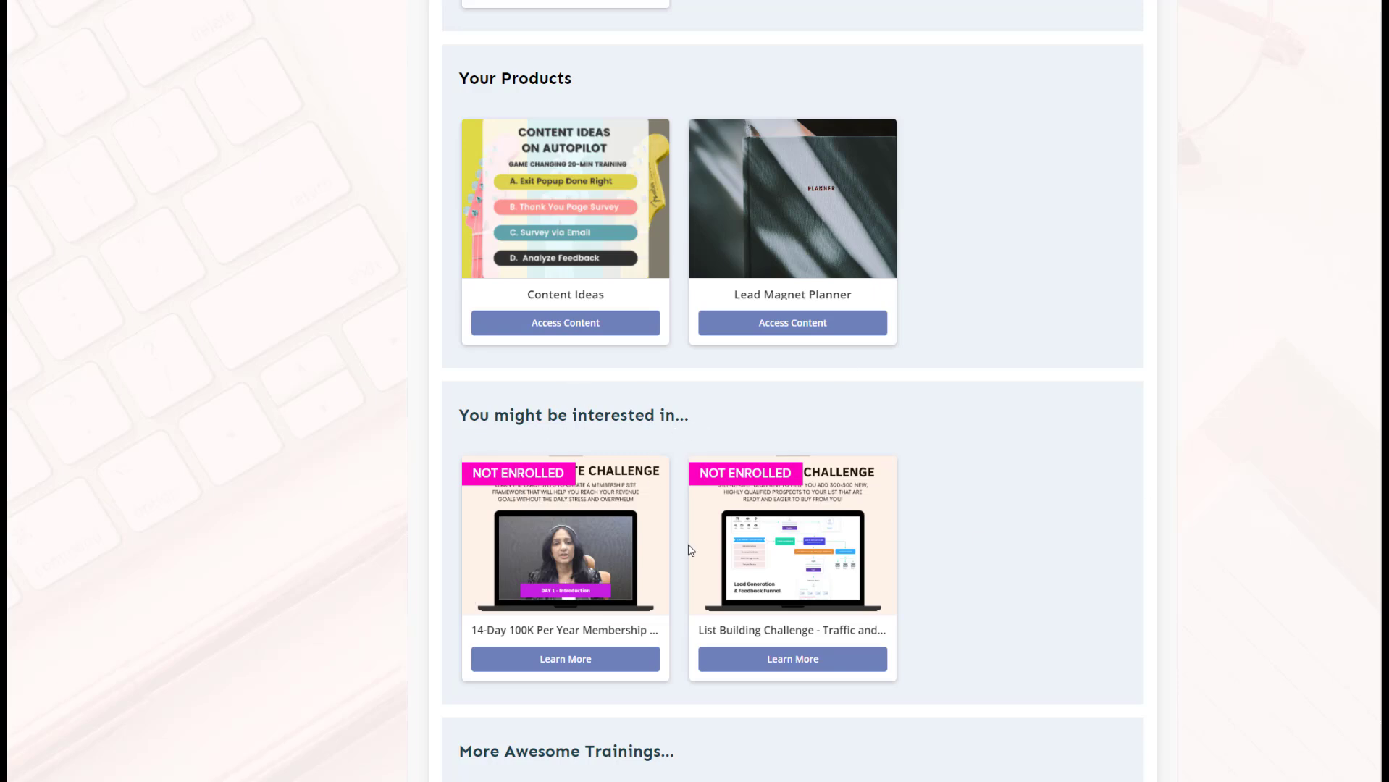
Examine the dashboard page's vertical Tabs element, its layout options and where to find Tabs among the building blocks
scroll(497, 489, down, 3)
scroll(524, 499, down, 1)
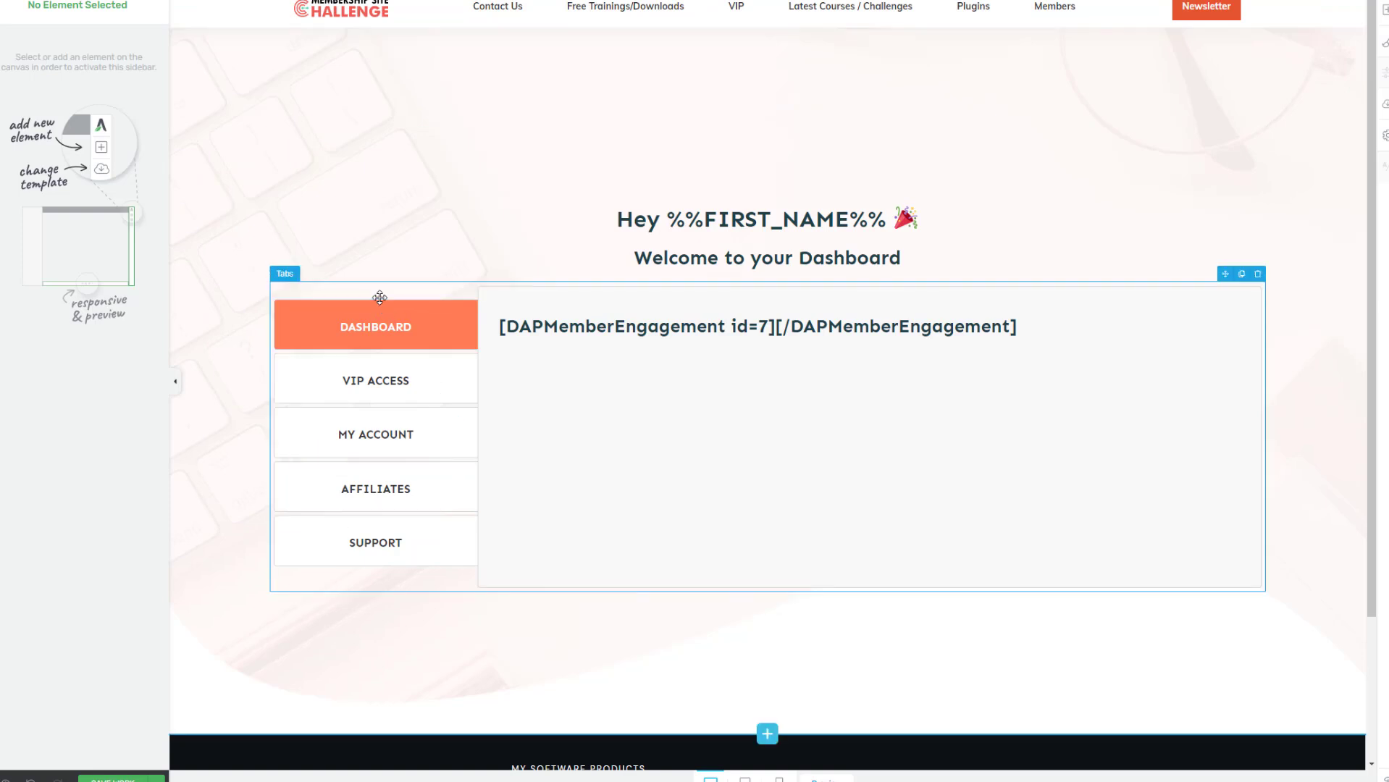
click(422, 286)
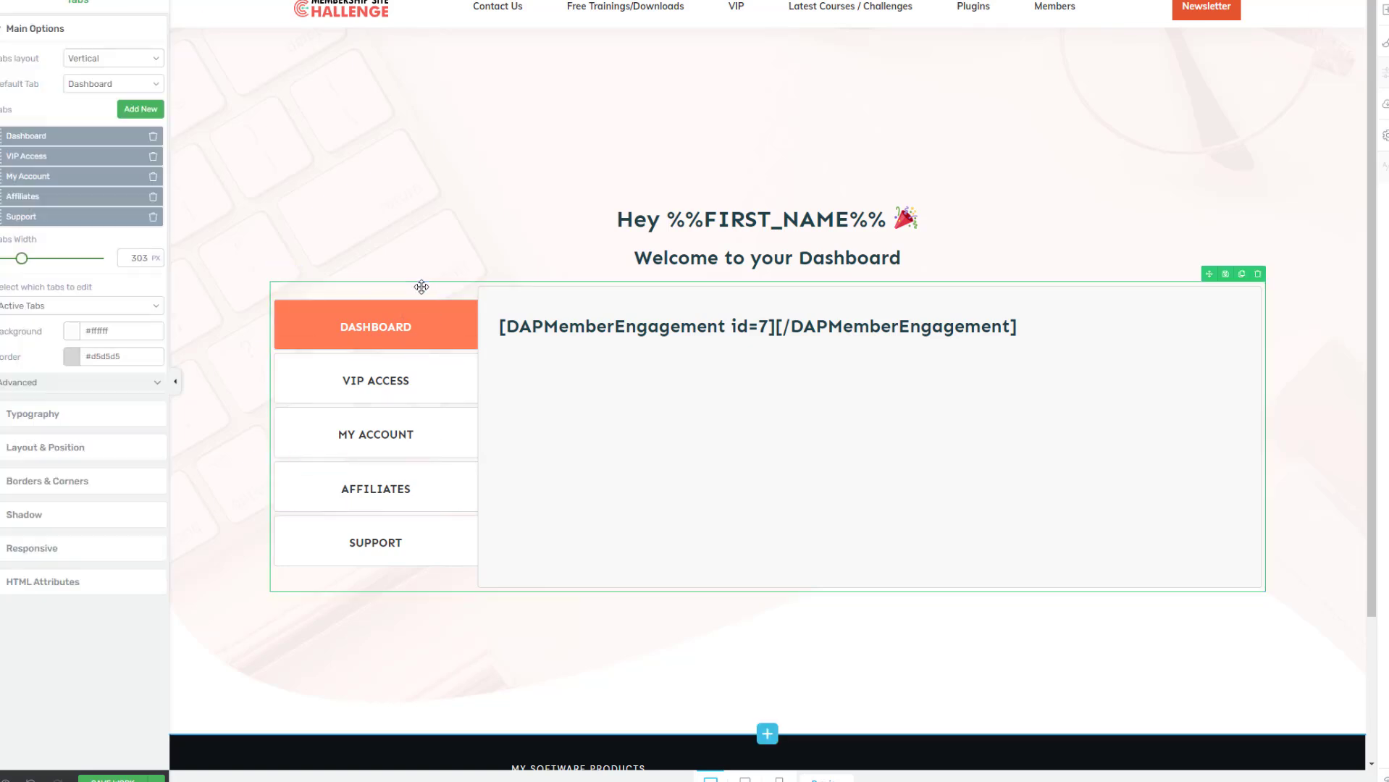
click(1386, 14)
text(tabs)
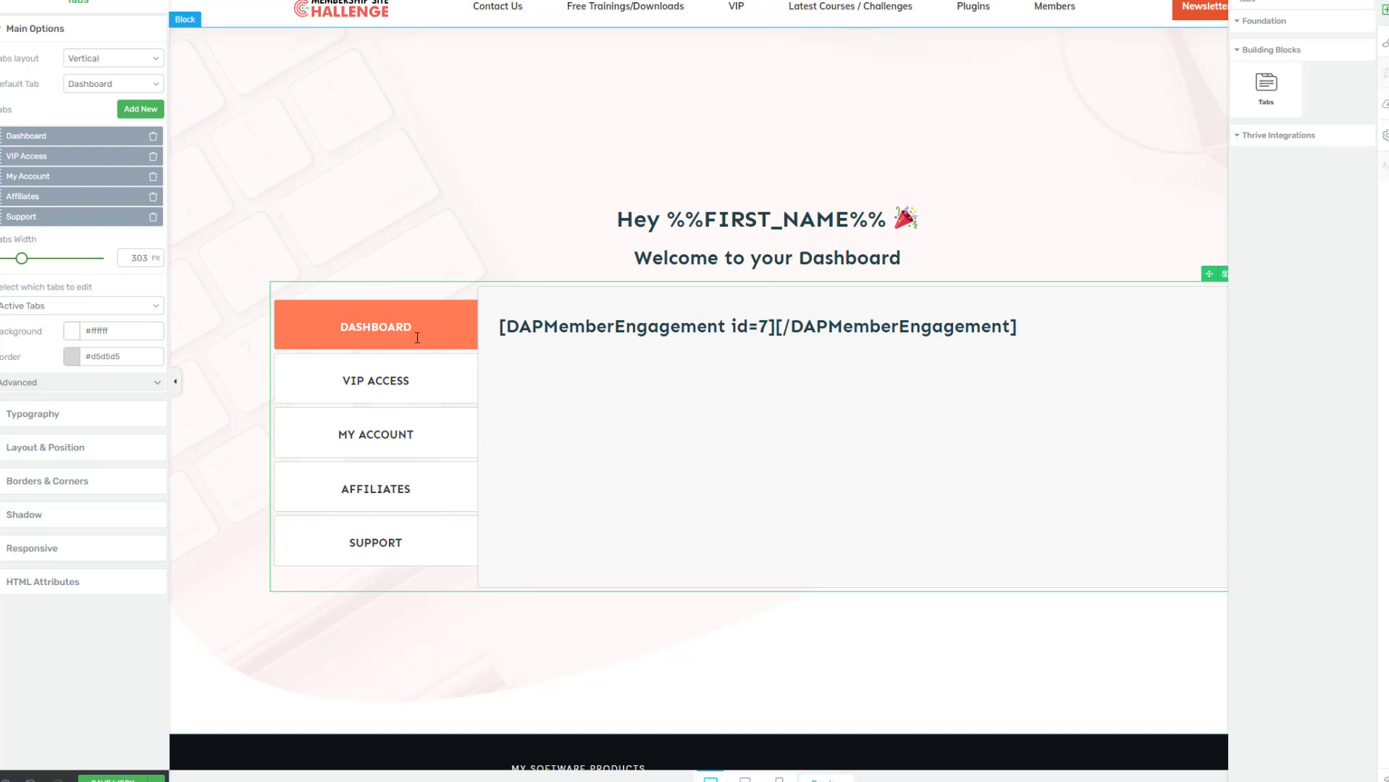
click(86, 59)
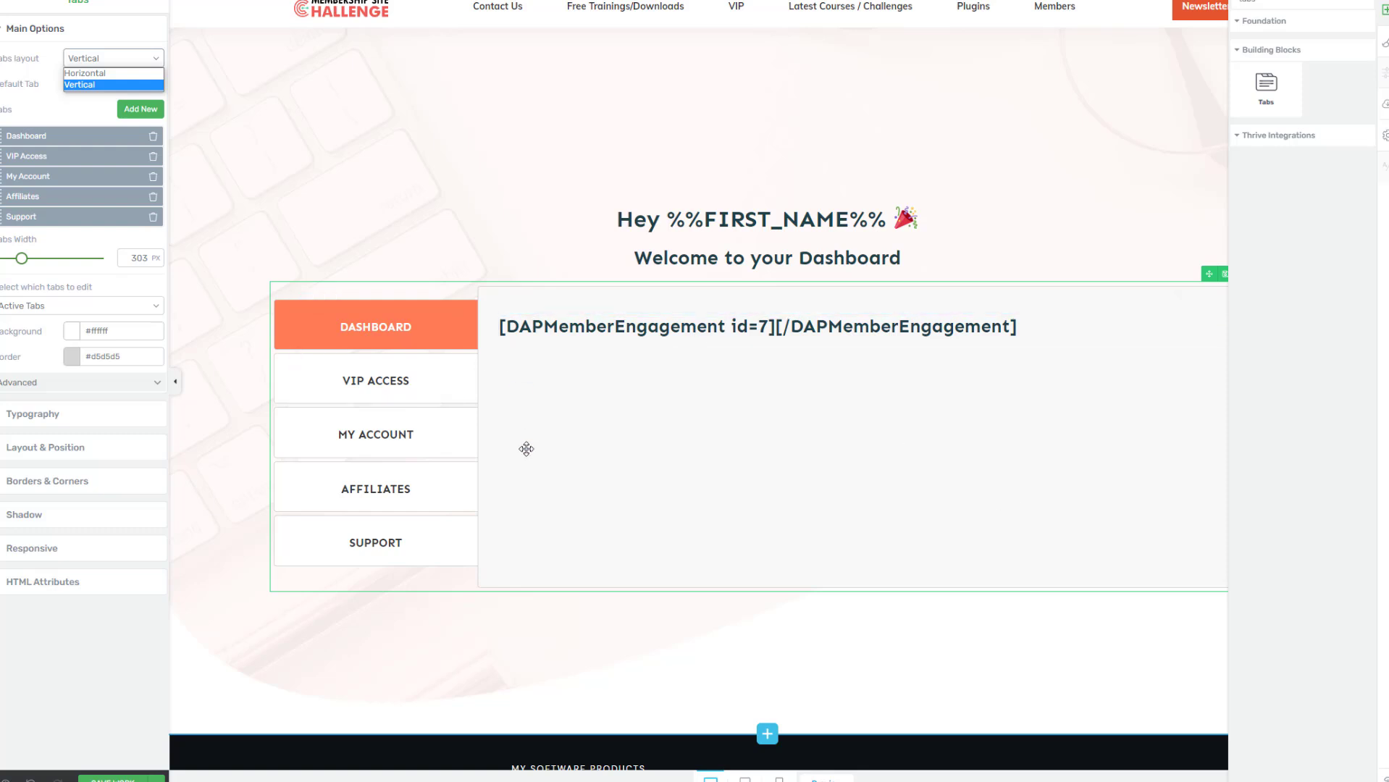
click(471, 346)
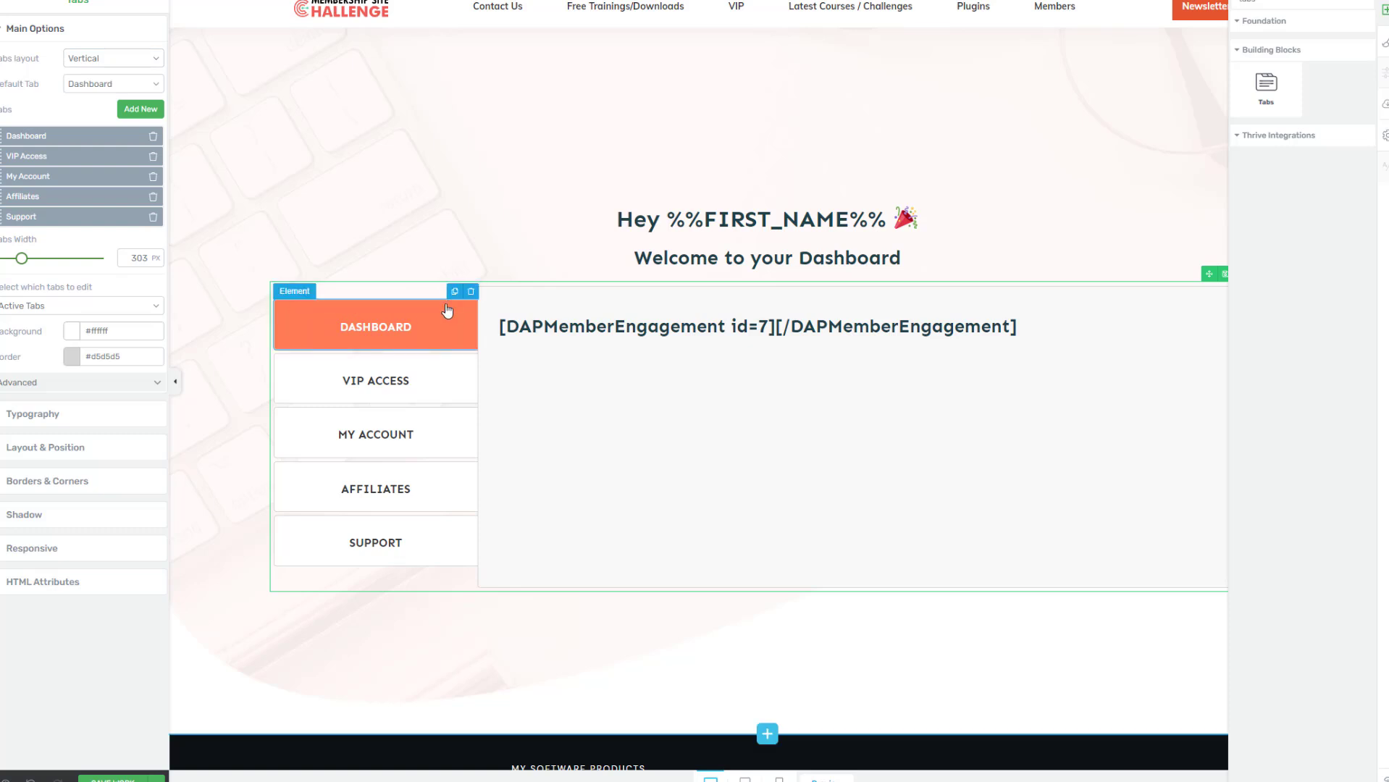
Duplicate the Dashboard tab and name the two tabs "Course Dashboard" and "Product Dashboard"
click(454, 291)
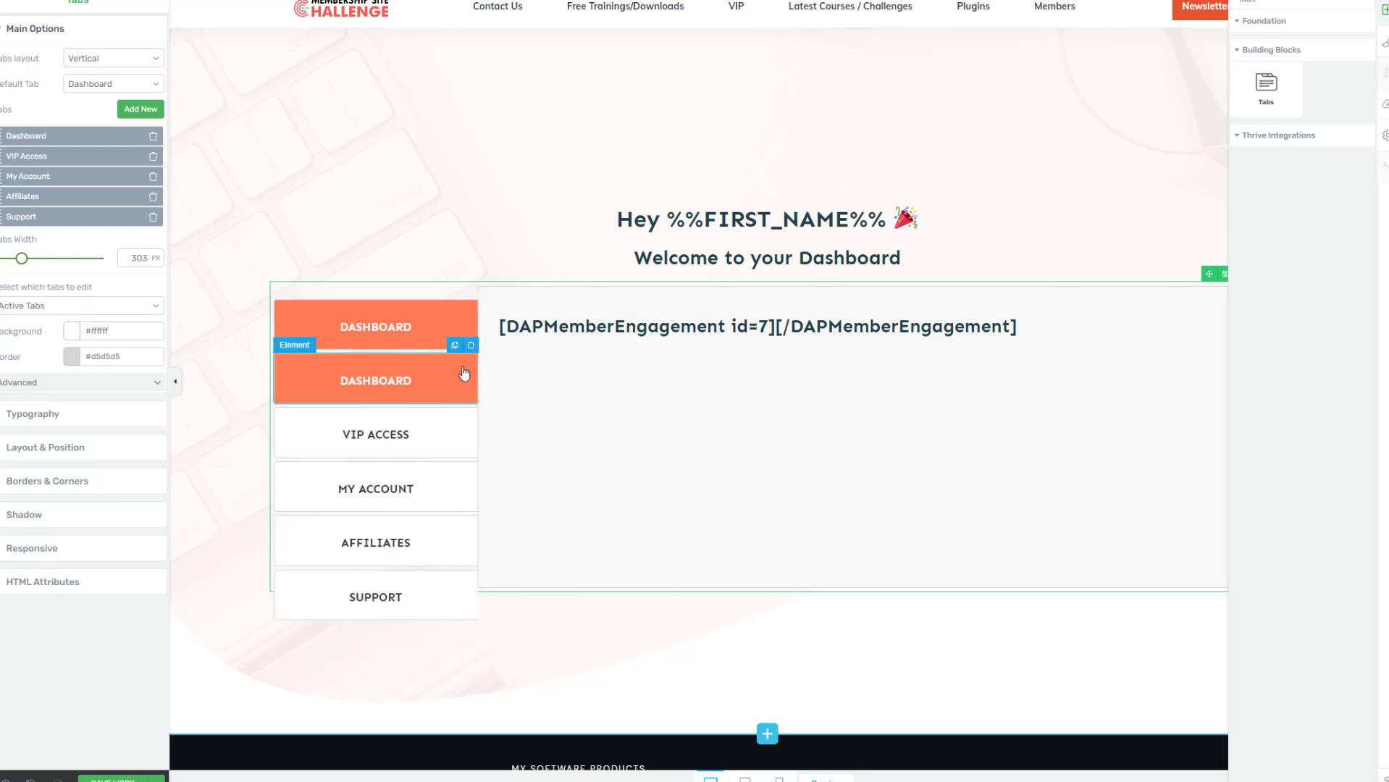
click(390, 379)
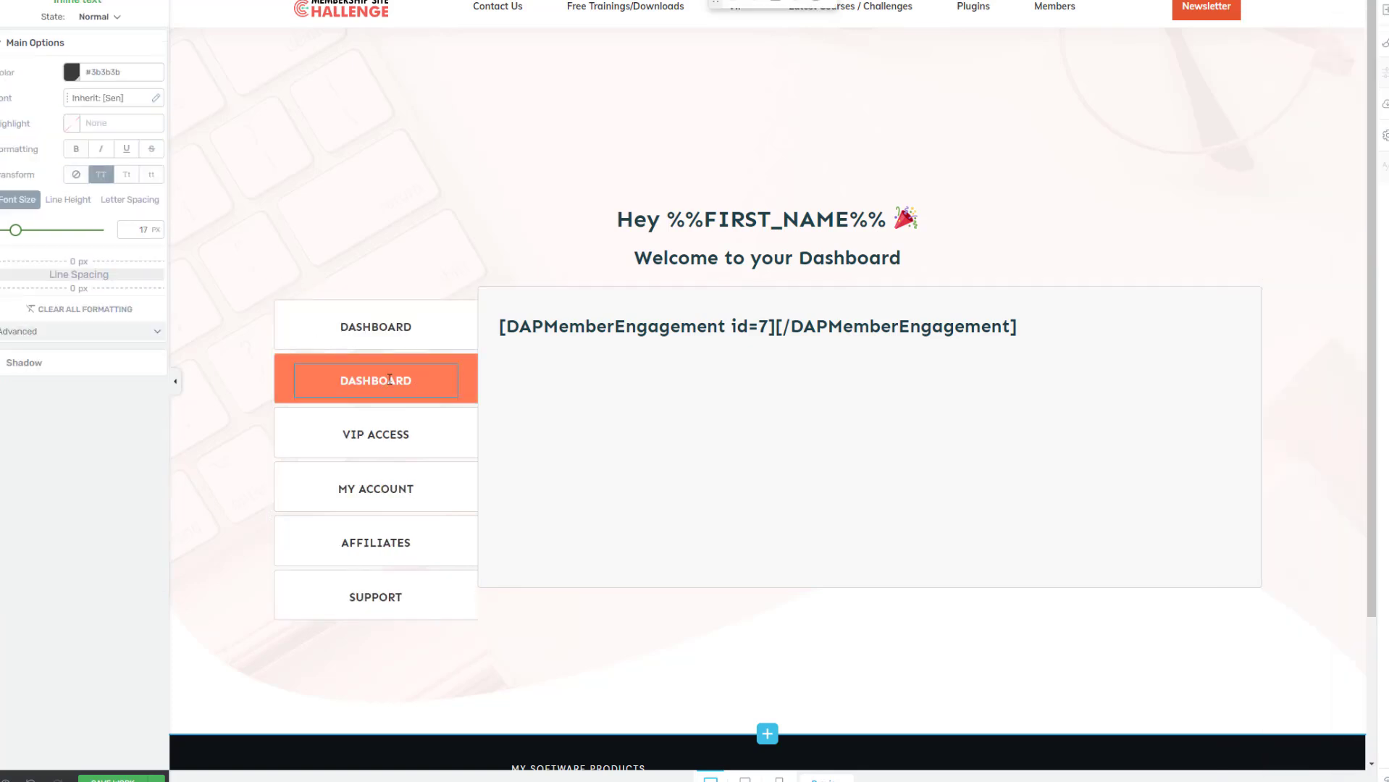
text(Product)
click(367, 326)
text(Course)
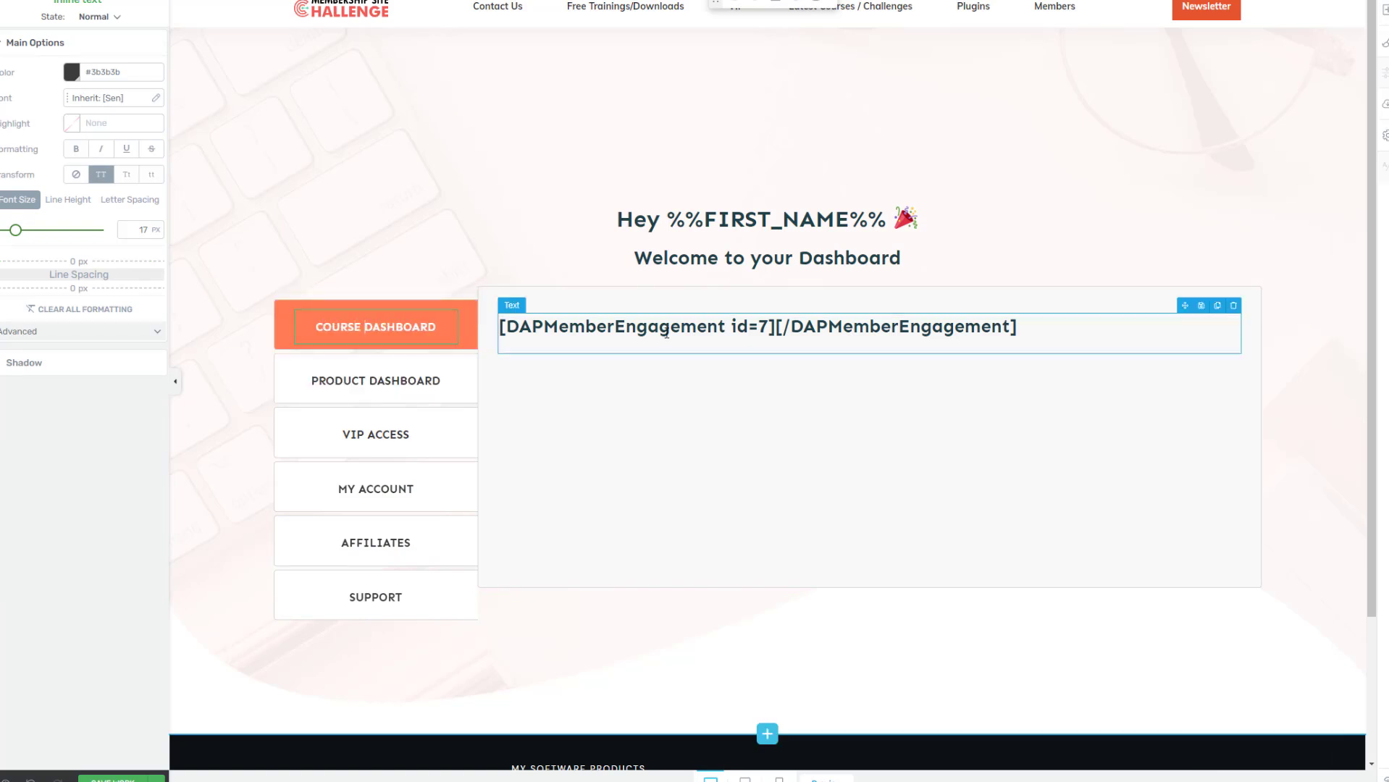
Check which id the DAPMemberEngagement shortcode uses in the Course Dashboard tab
click(667, 333)
double_click(764, 326)
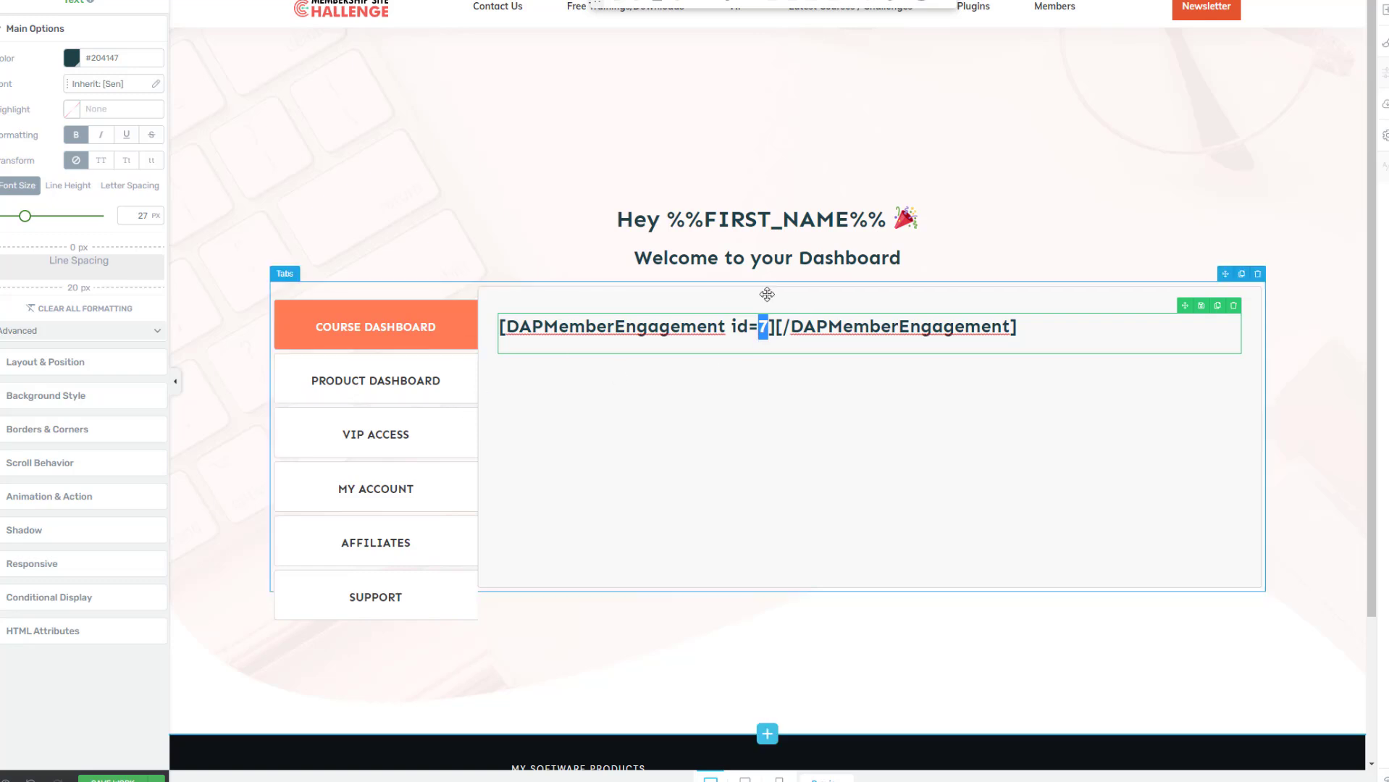
click(464, 408)
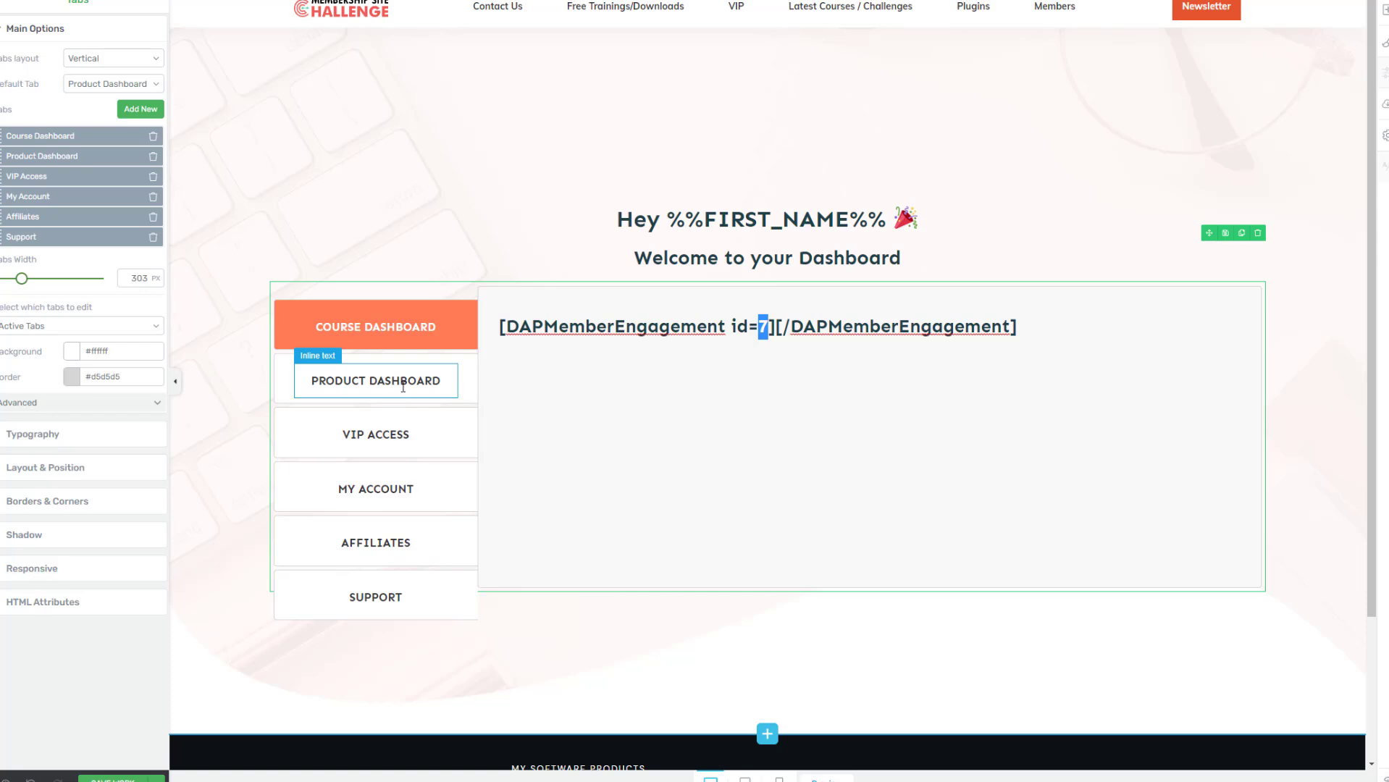
click(766, 324)
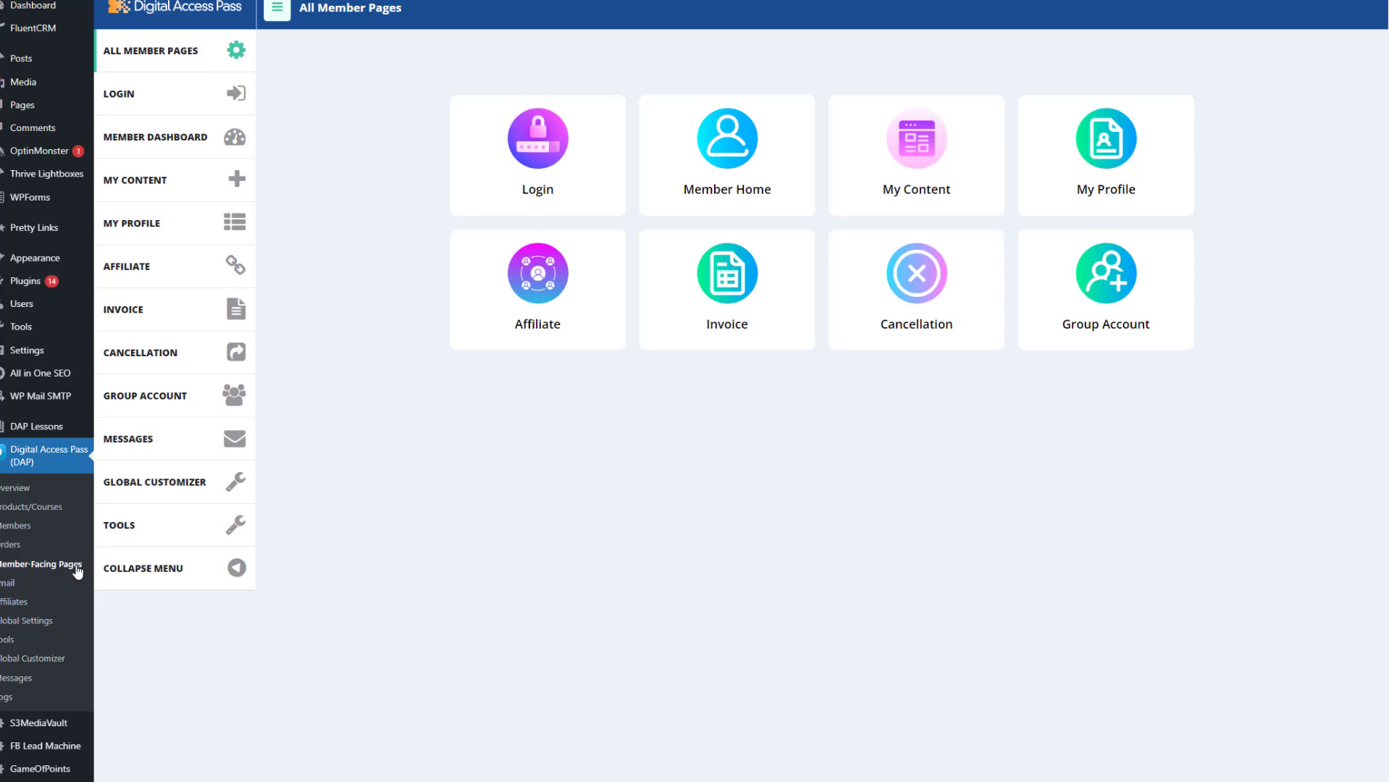
Open the settings of the member dashboard whose DAPMemberEngagement shortcode has id 7
click(765, 173)
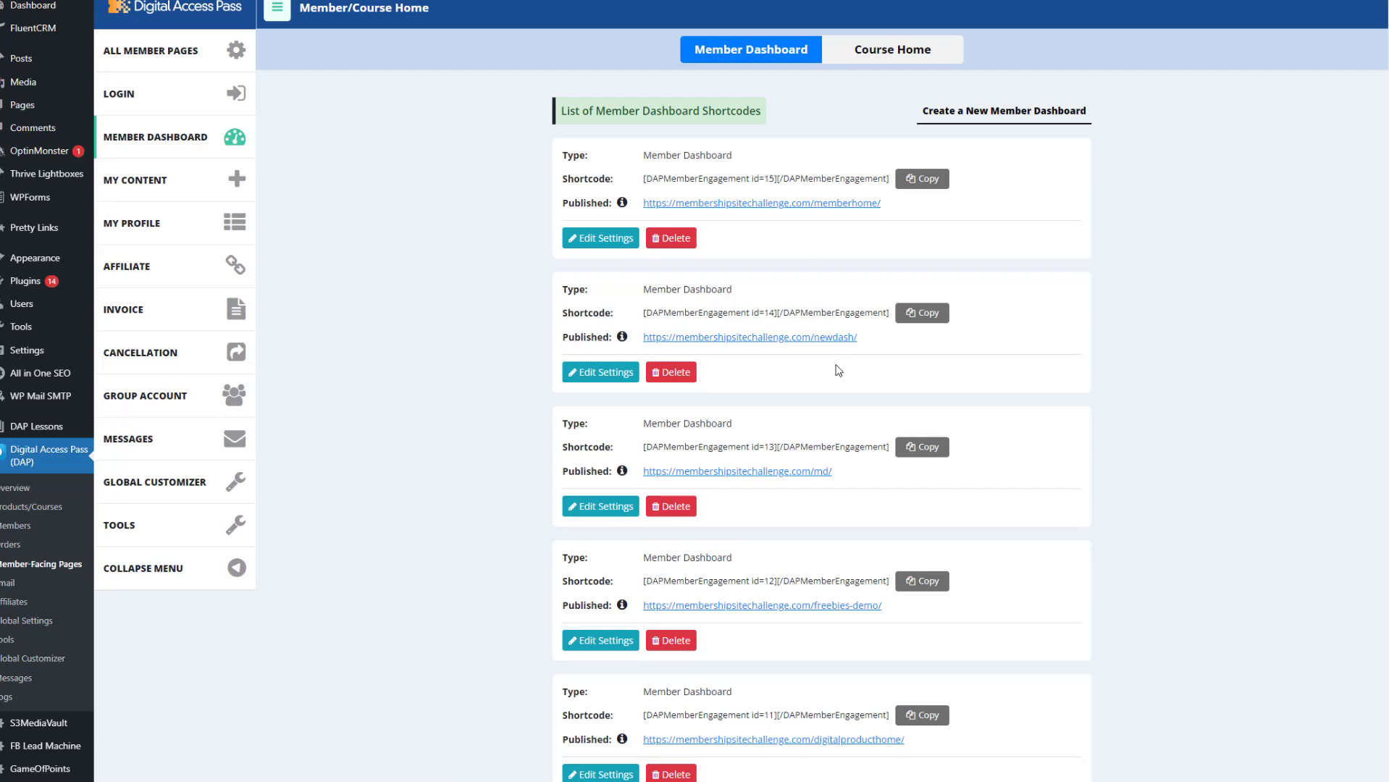
scroll(1027, 528, down, 5)
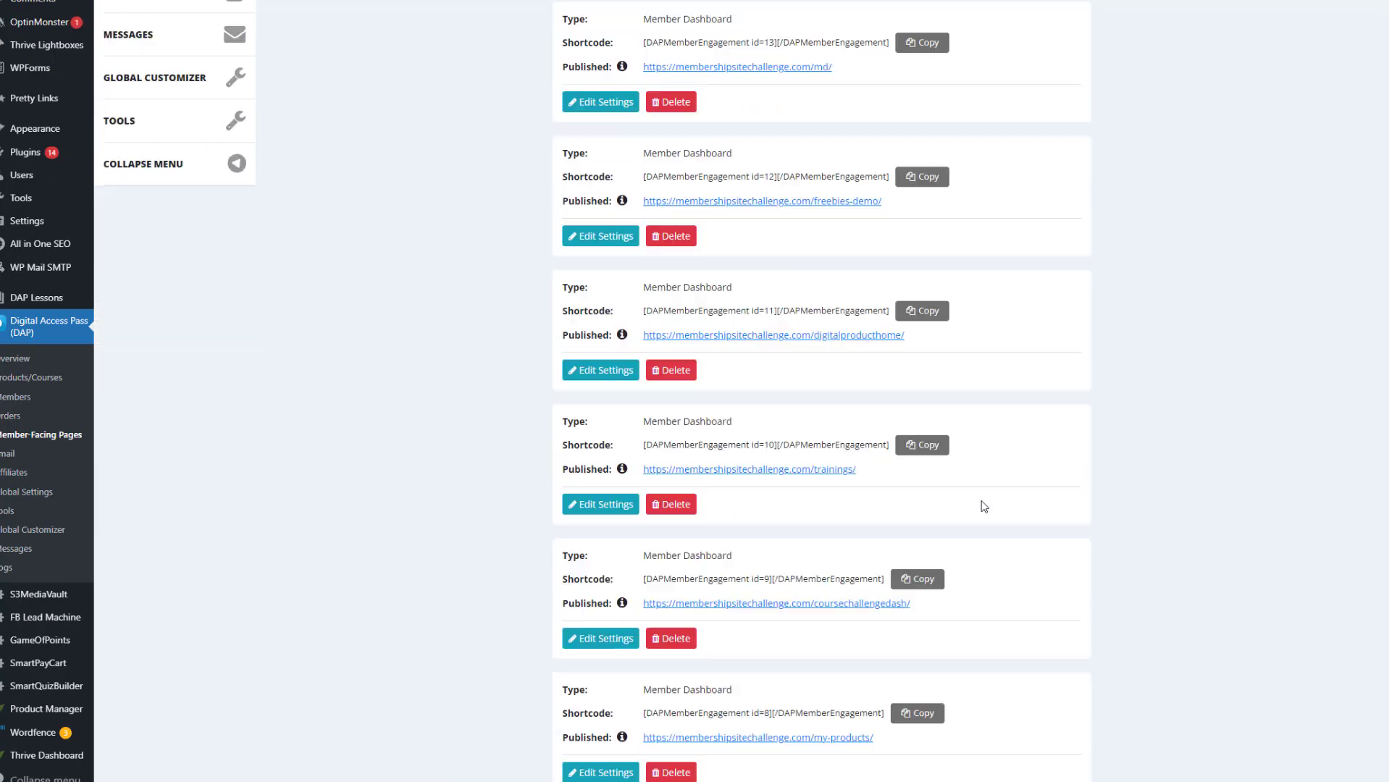
scroll(981, 507, down, 2)
scroll(981, 512, down, 2)
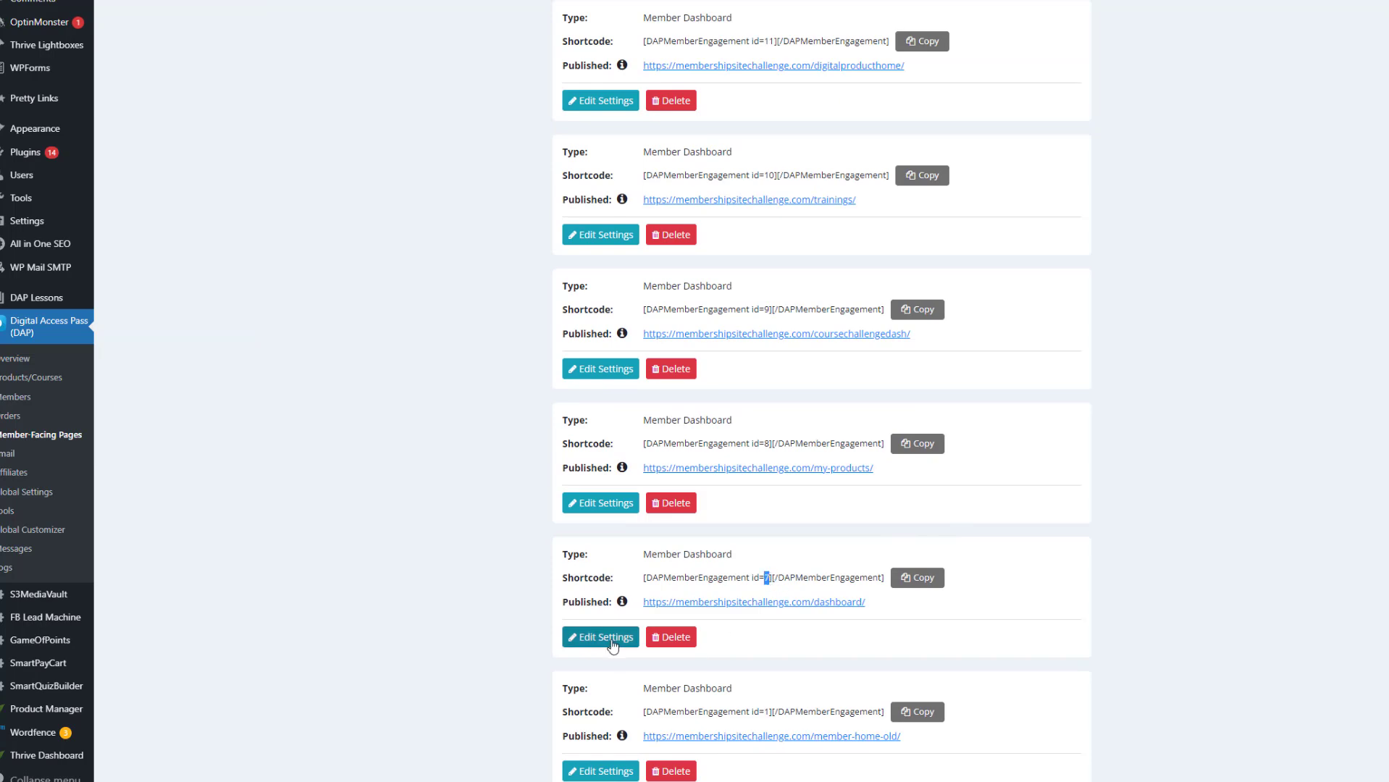
click(571, 637)
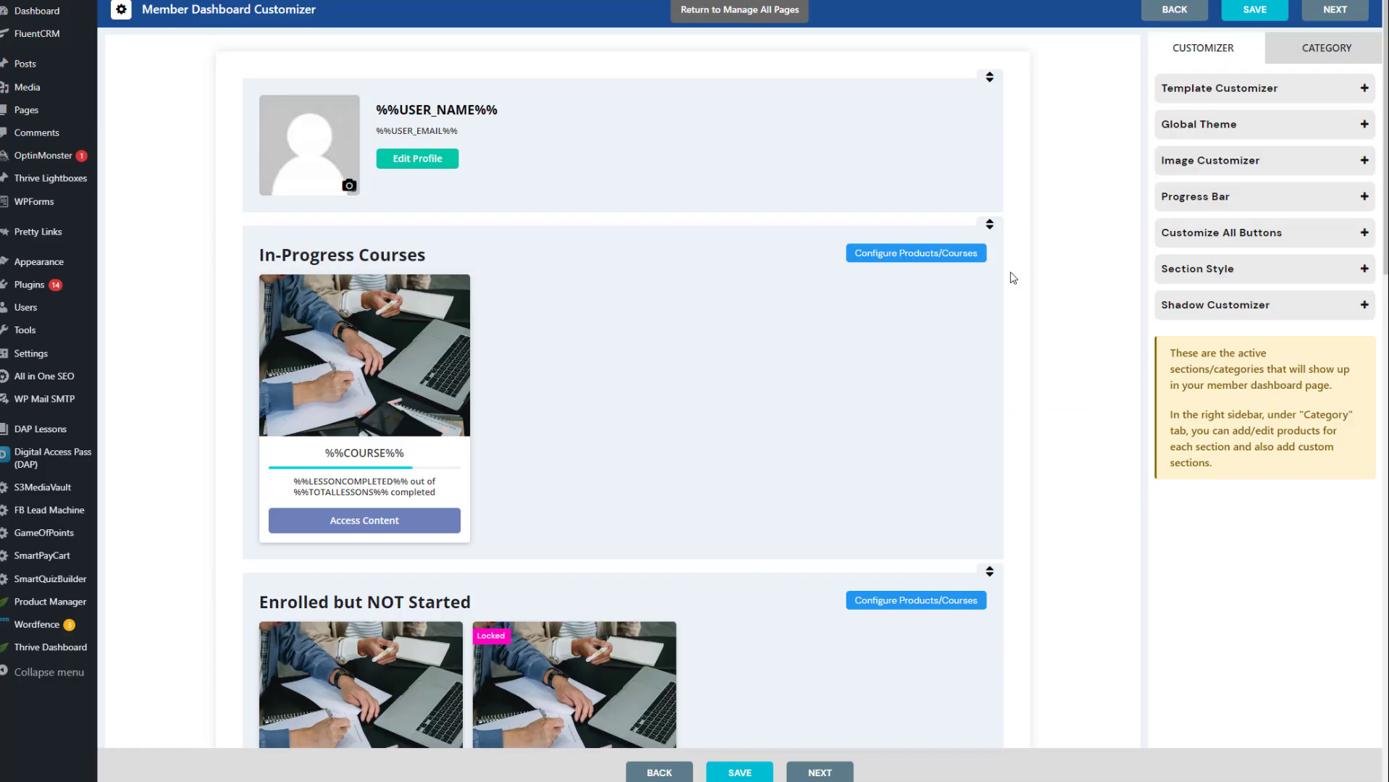
Hide the Your Products and More Awesome Trainings categories from the course dashboard
click(1326, 51)
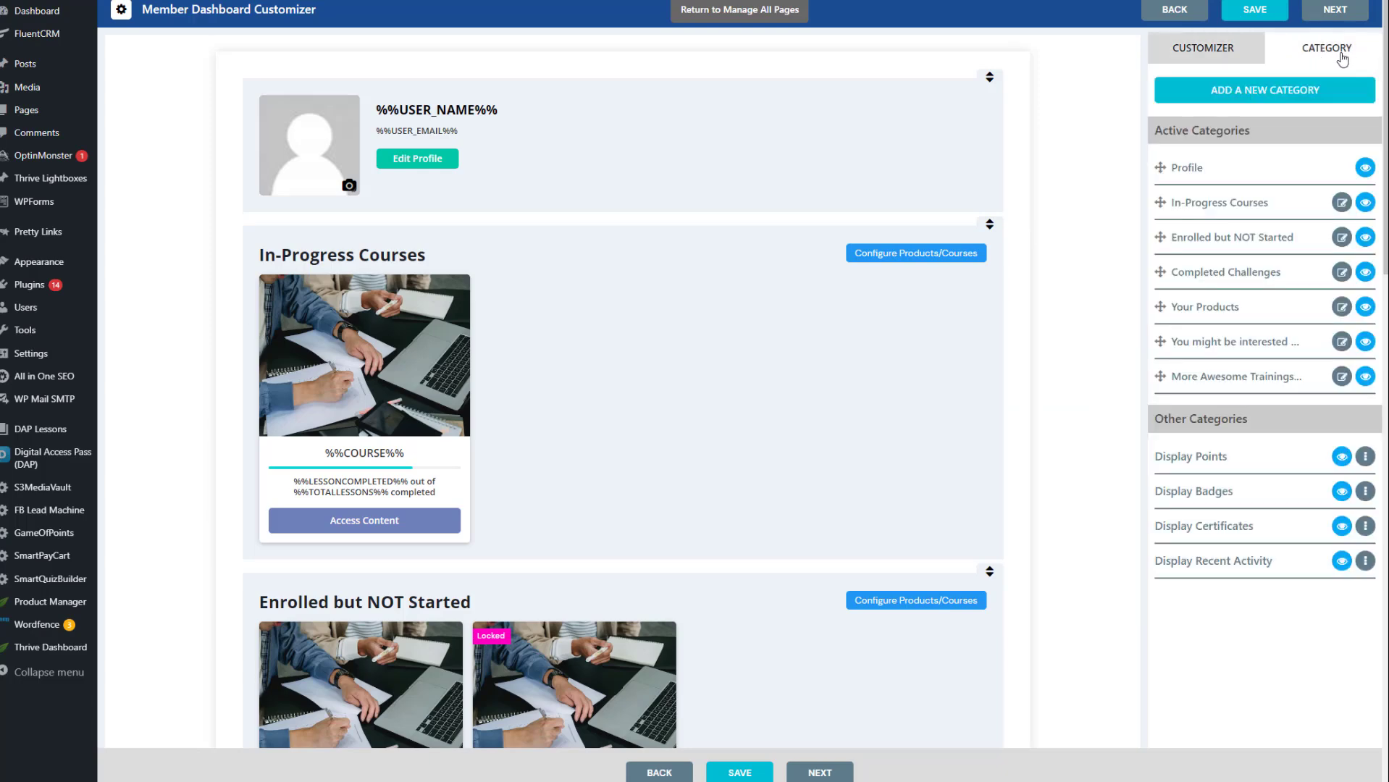
scroll(349, 355, down, 8)
double_click(426, 307)
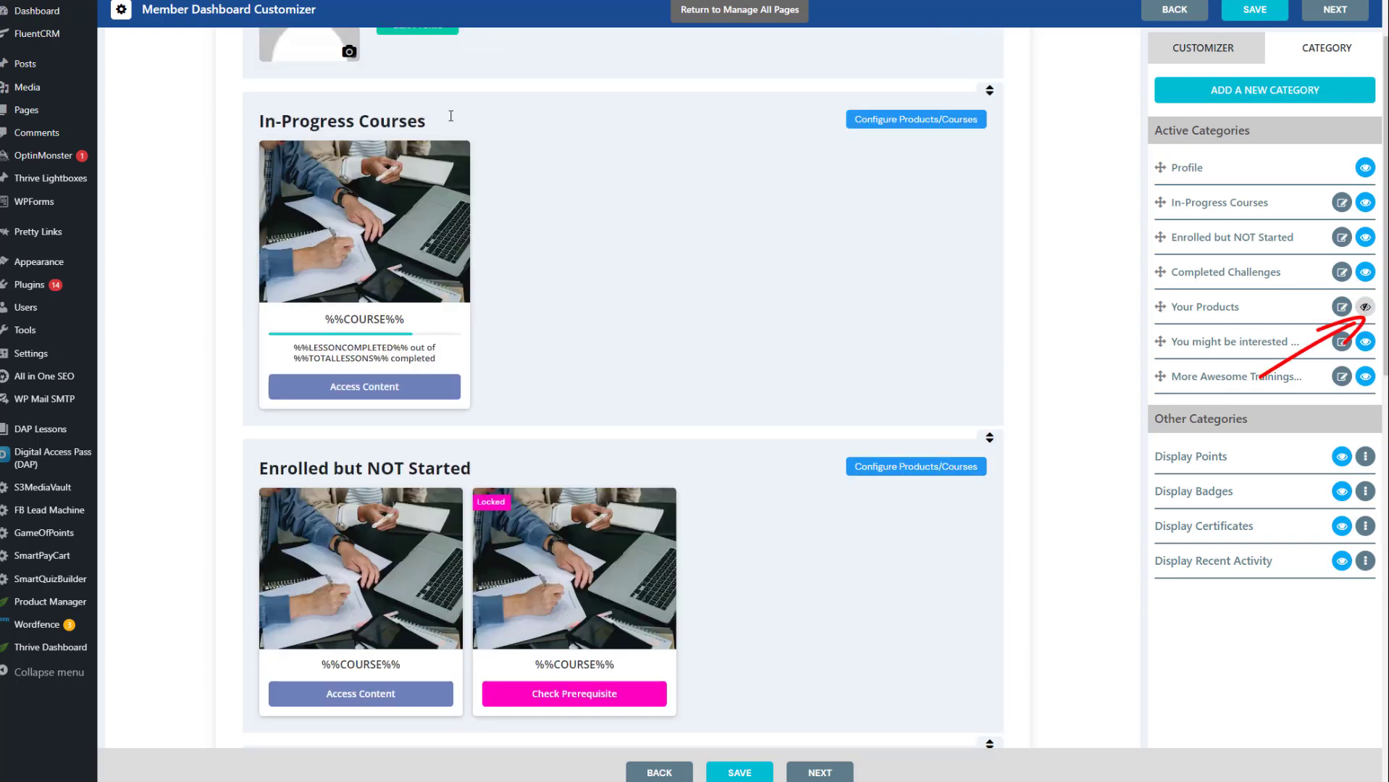
scroll(576, 236, up, 3)
scroll(577, 274, down, 12)
scroll(562, 308, down, 2)
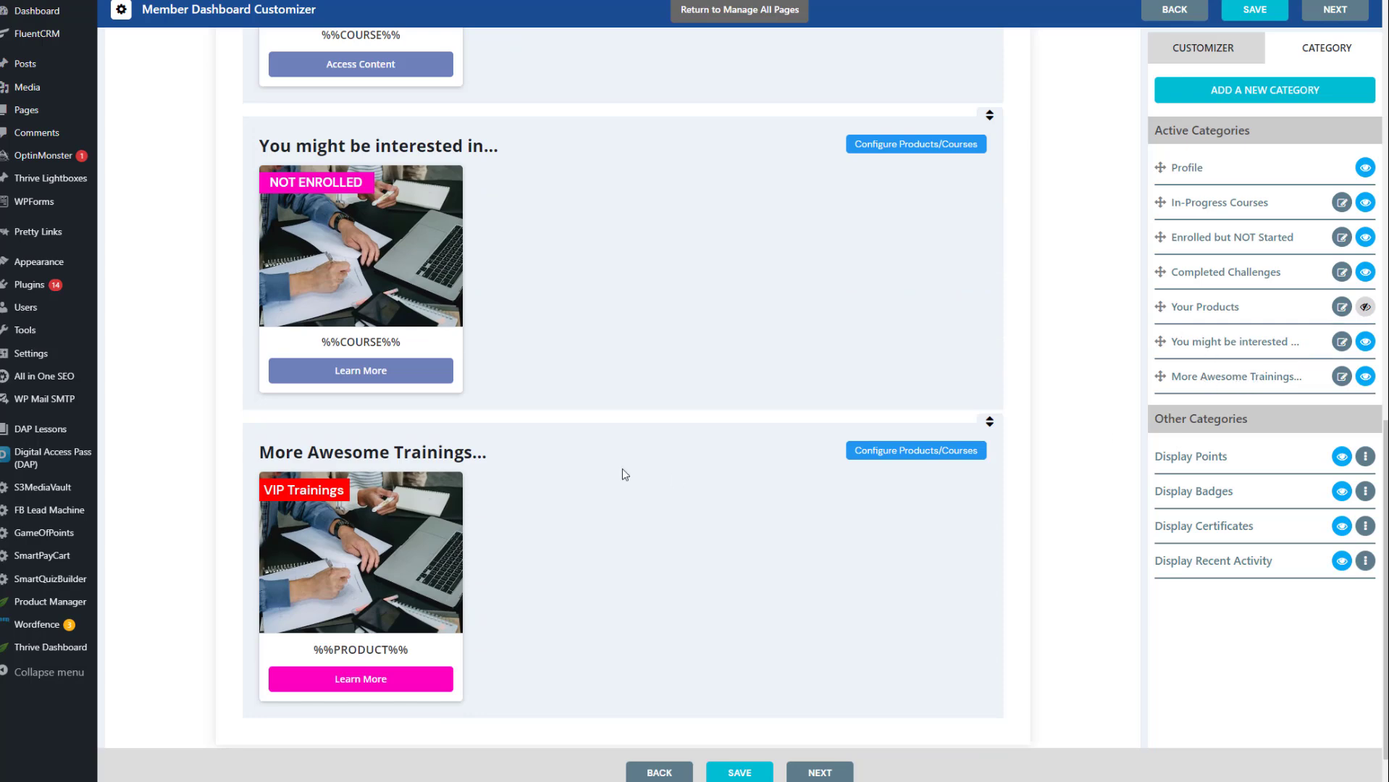
click(1366, 375)
scroll(348, 310, down, 10)
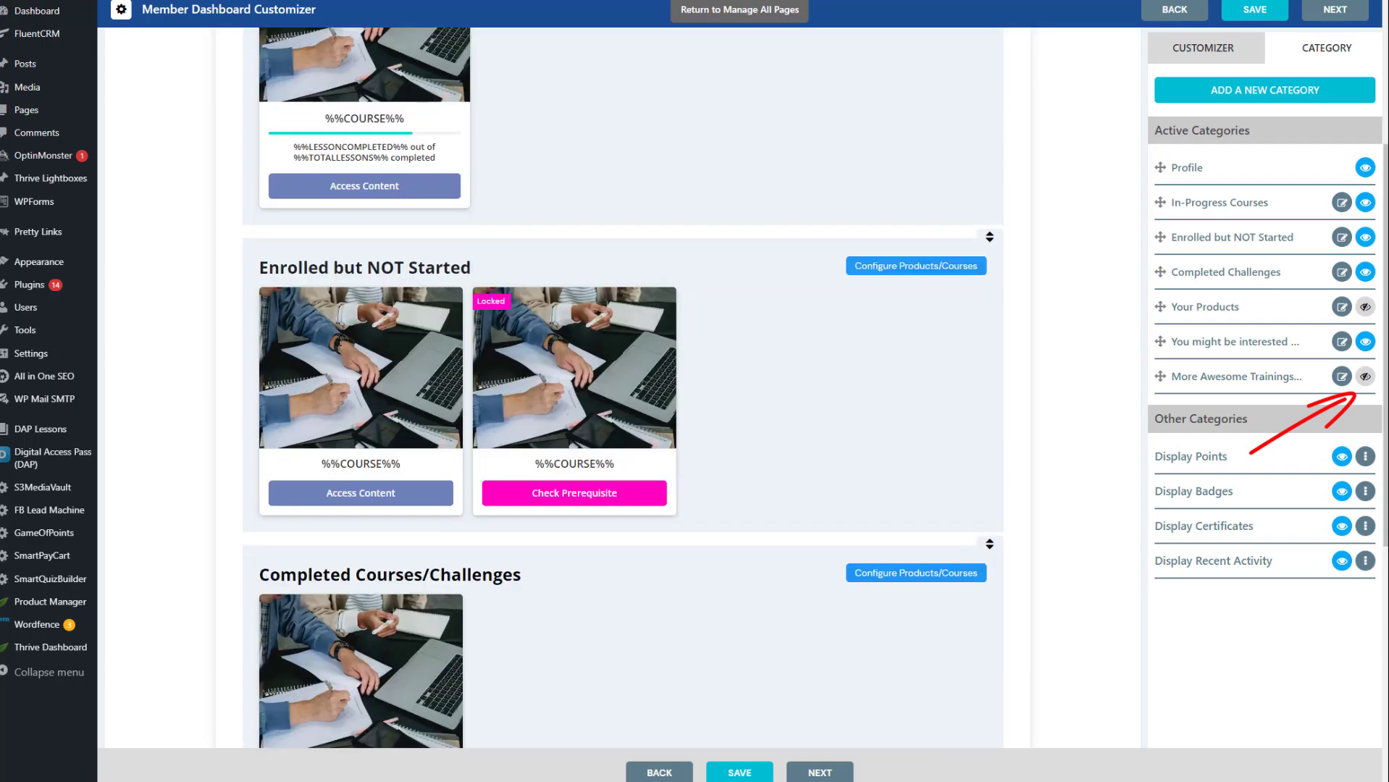
Change the recommendation section's heading to "You might be interested in these Courses/Challenges"
click(518, 421)
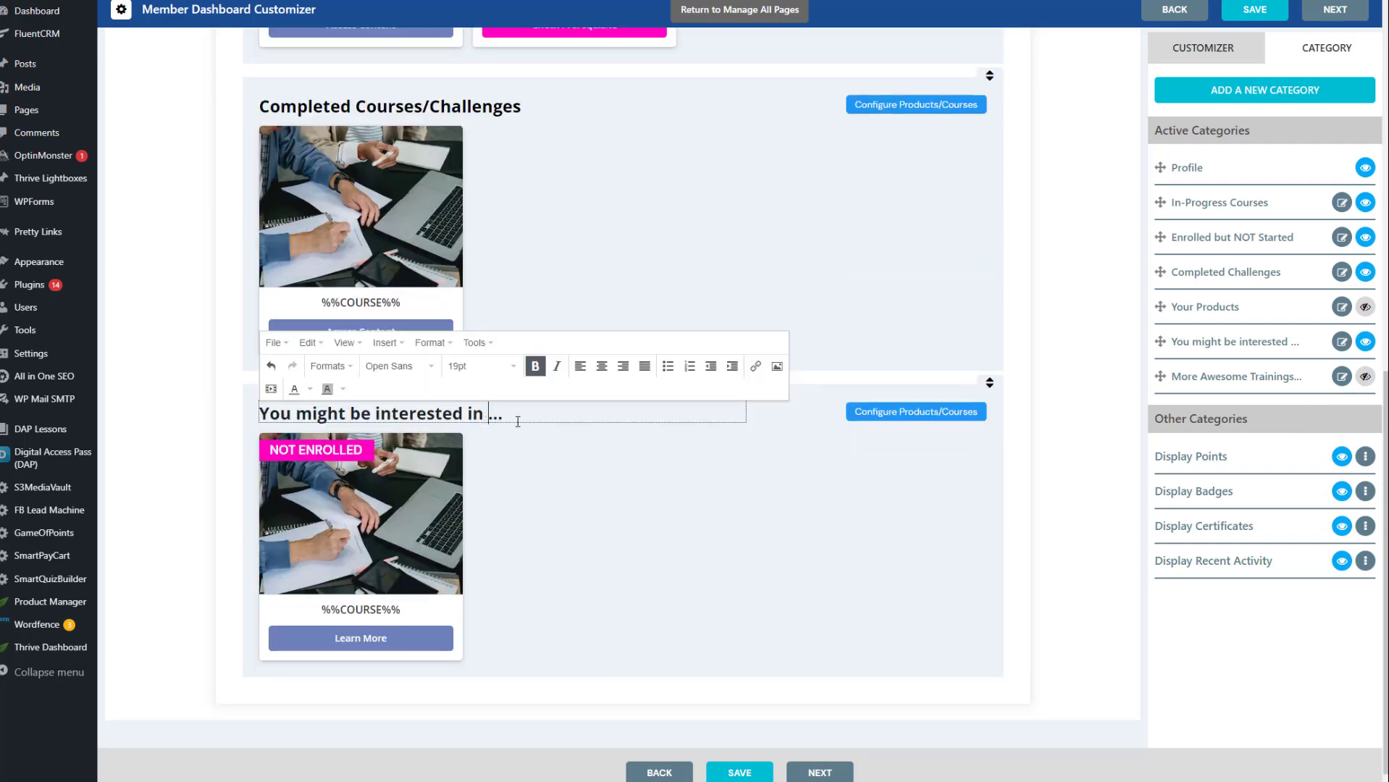
text(these)
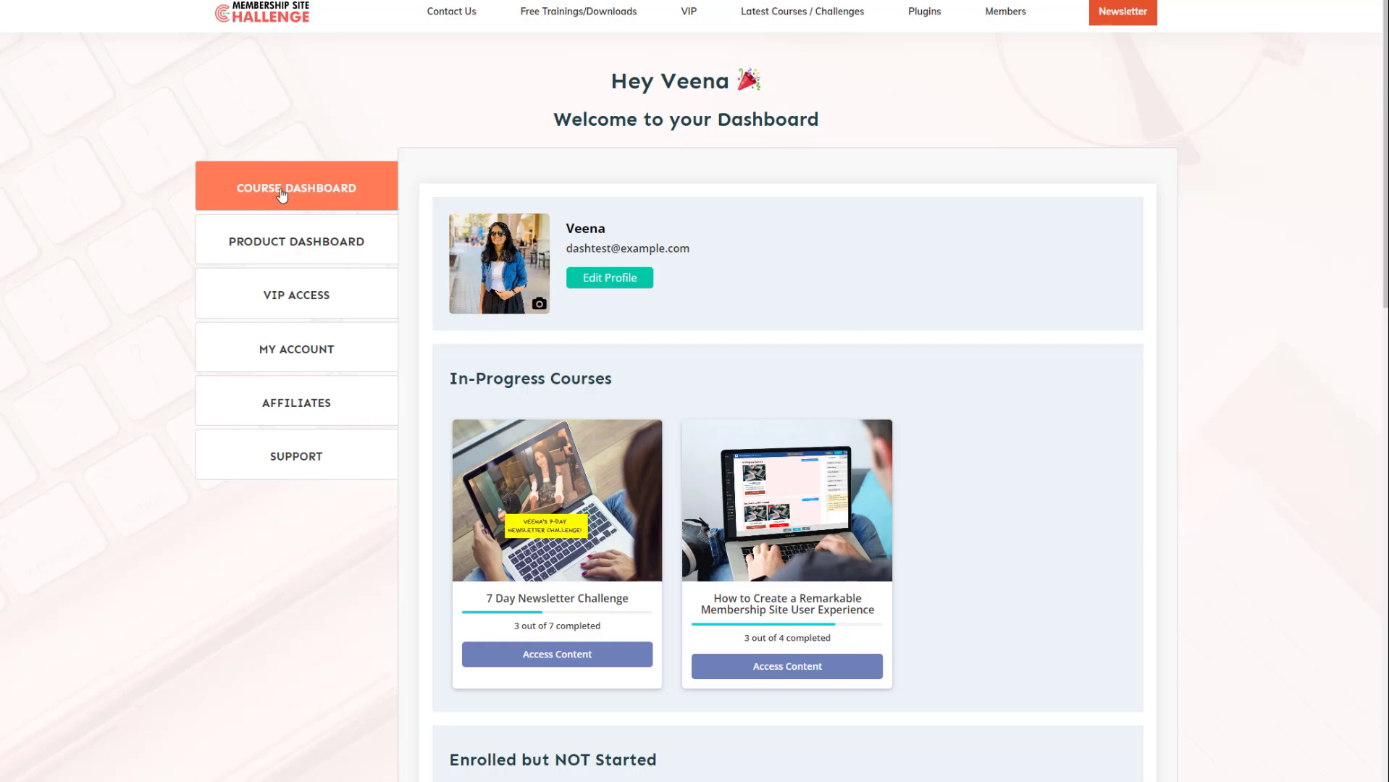
Review the live Course Dashboard tab's in-progress, not-started, completed and recommended course sections
scroll(959, 519, down, 12)
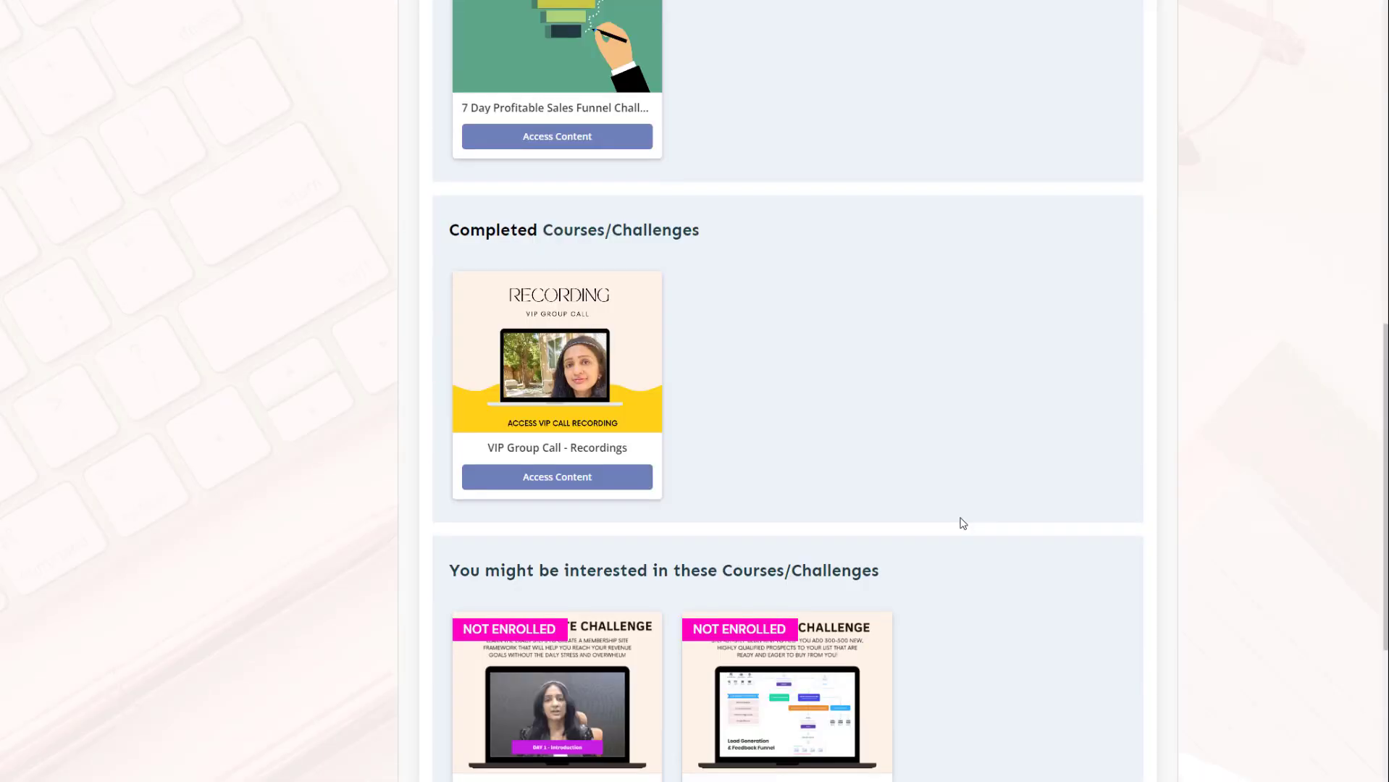
scroll(957, 523, down, 1)
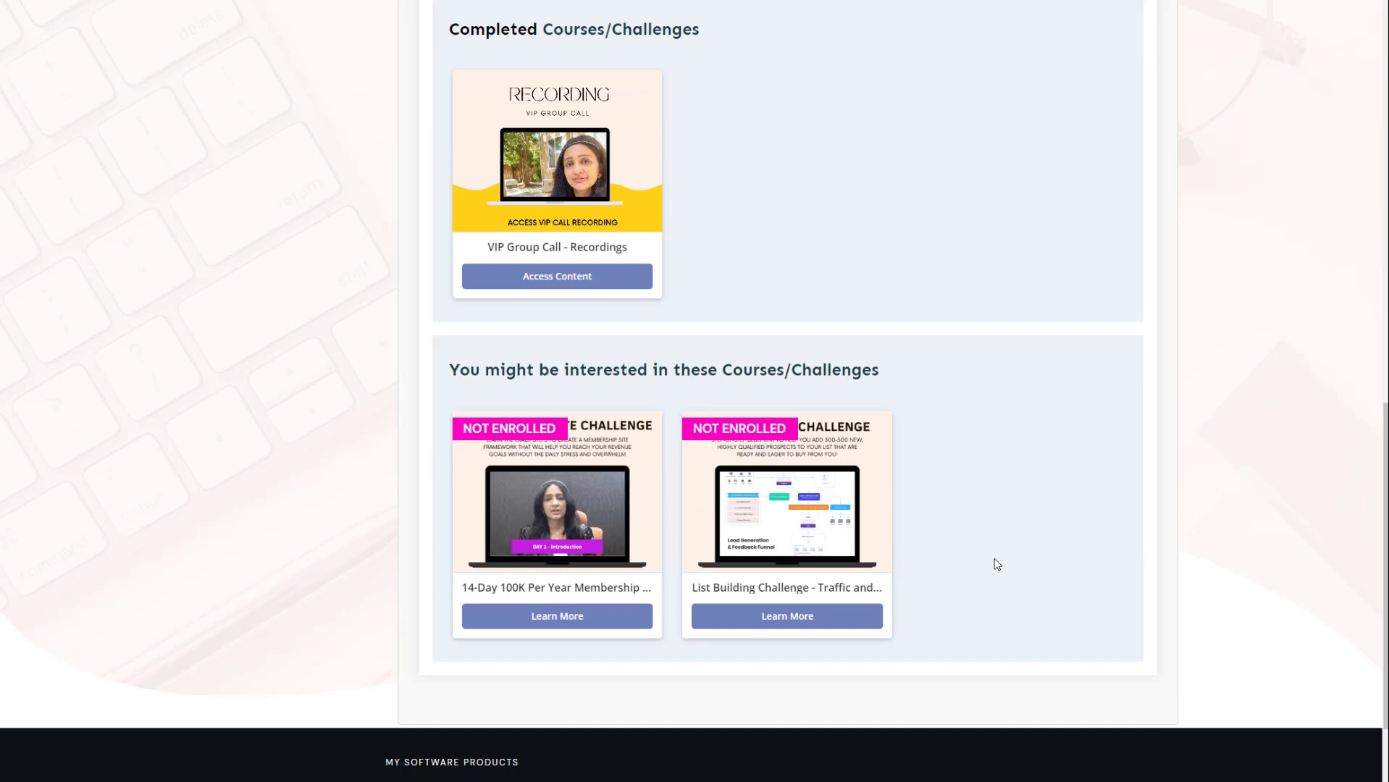
scroll(1001, 565, up, 2)
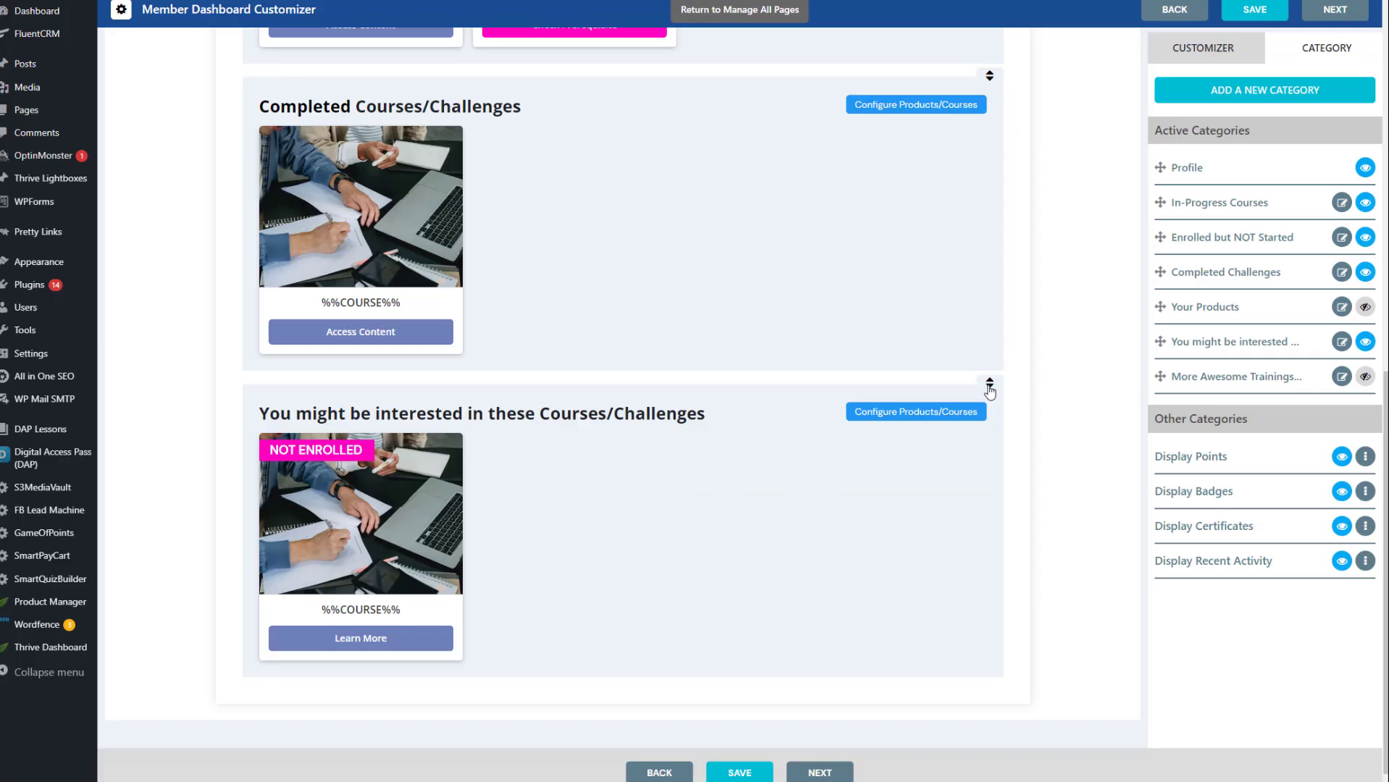
Move the "You might be interested in these Courses/Challenges" section above Completed Courses/Challenges and save the dashboard
drag(987, 385, 978, 65)
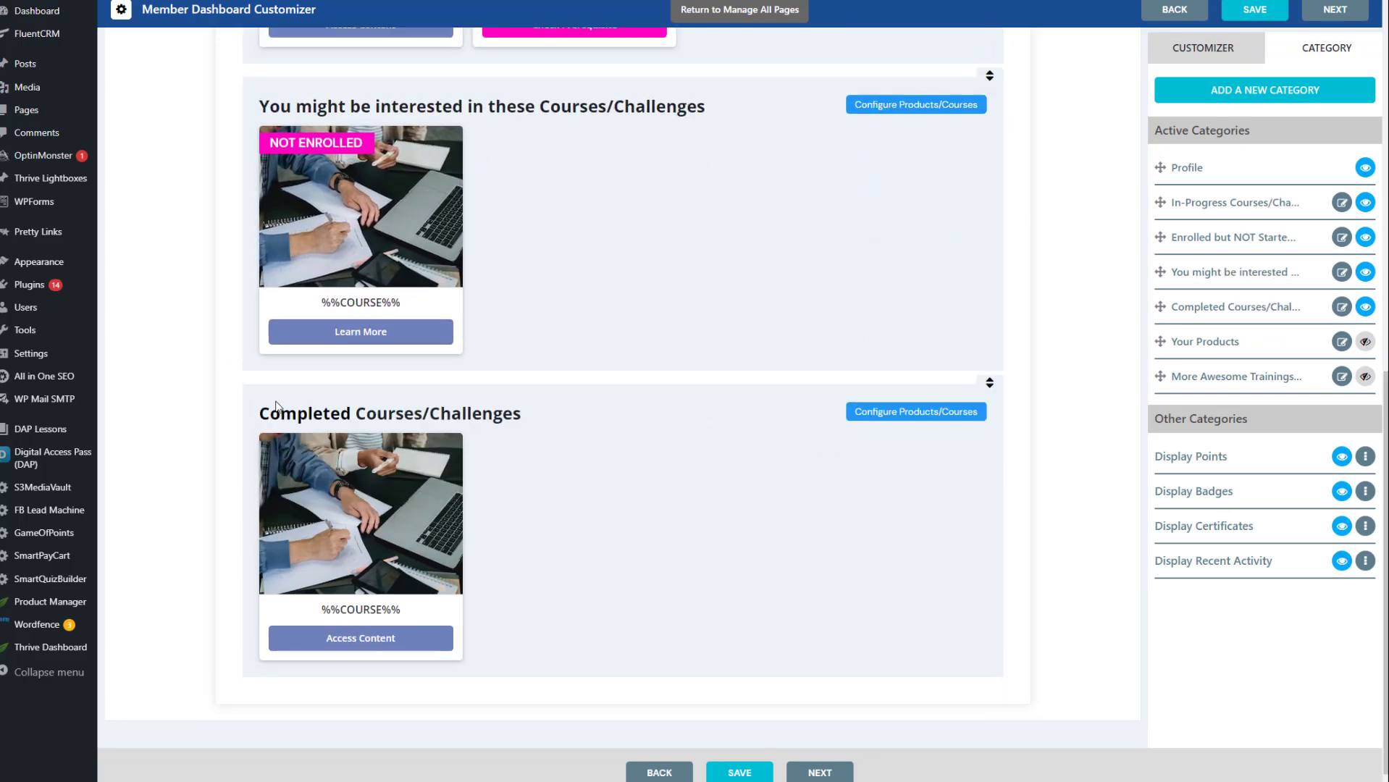
scroll(267, 410, up, 3)
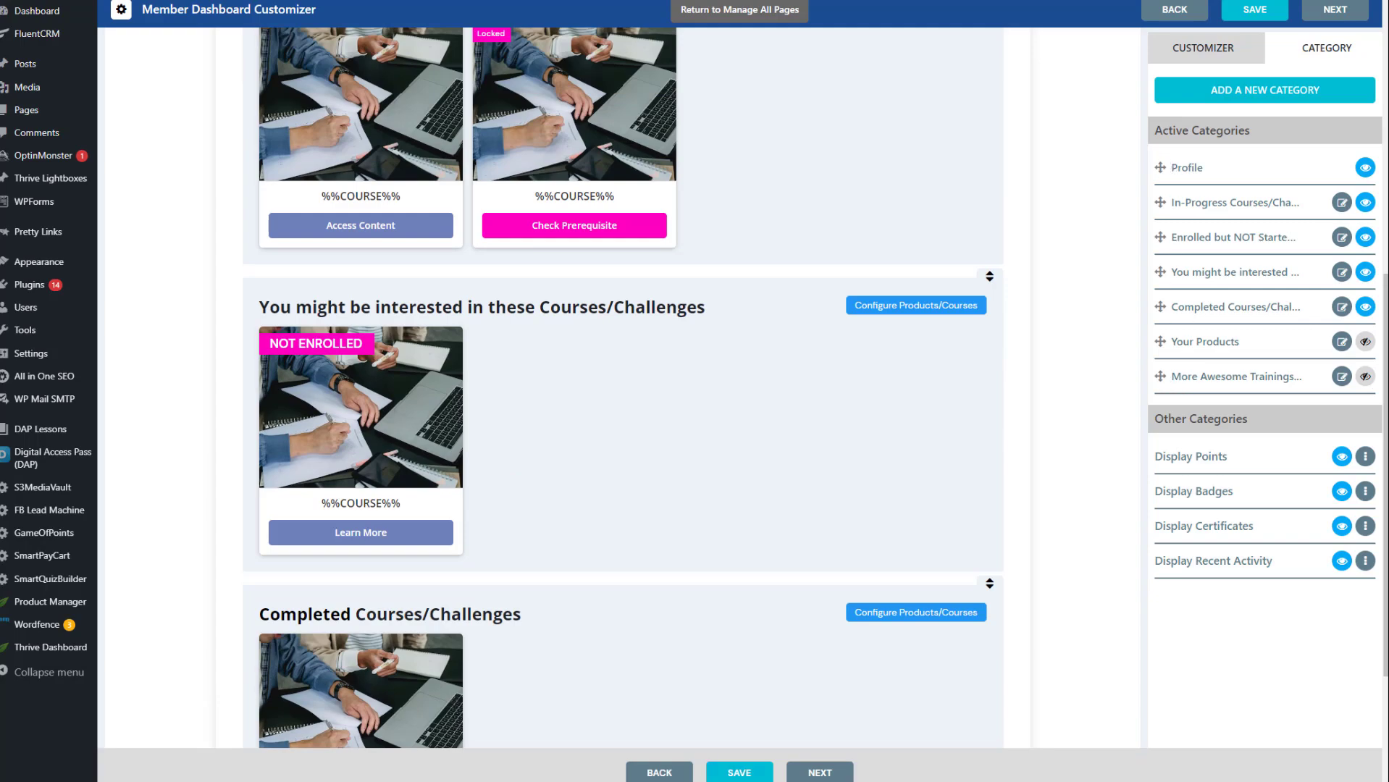
click(739, 772)
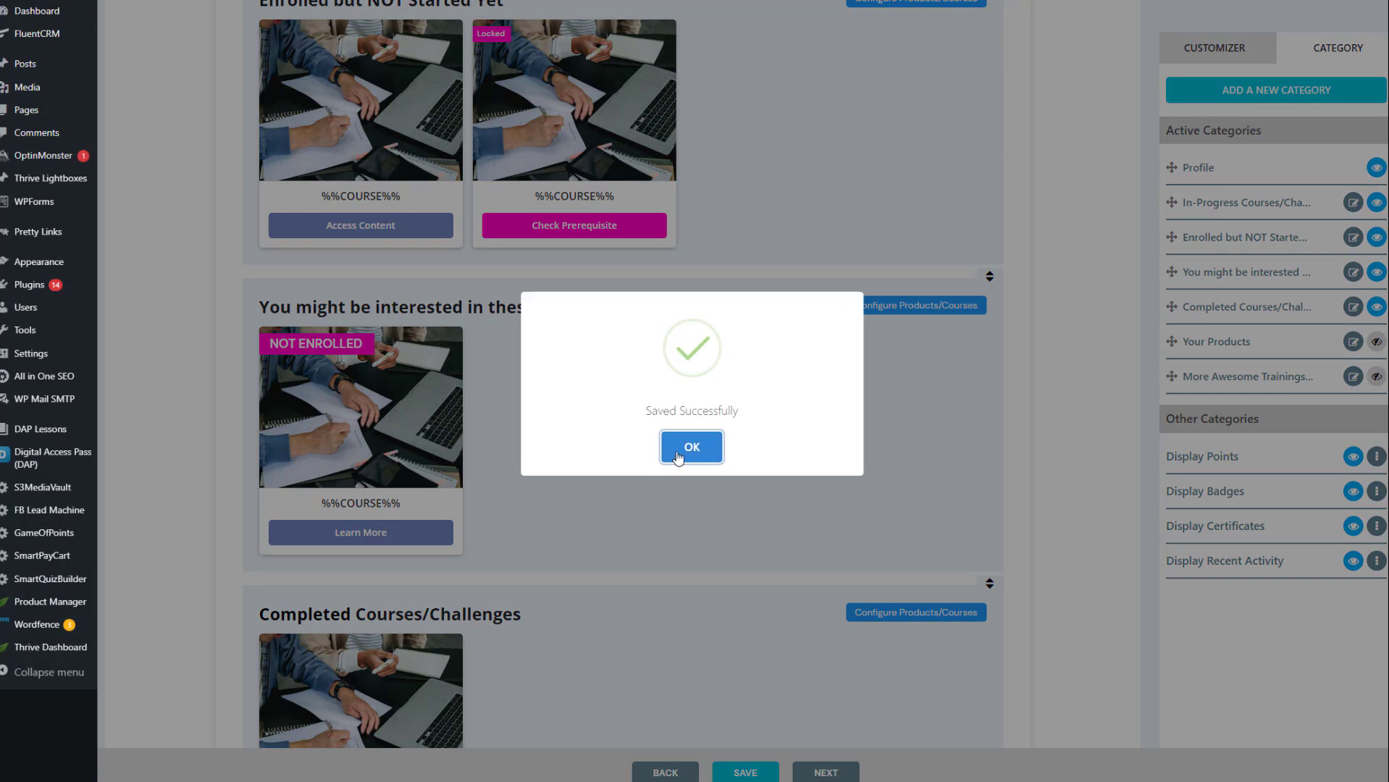
click(679, 452)
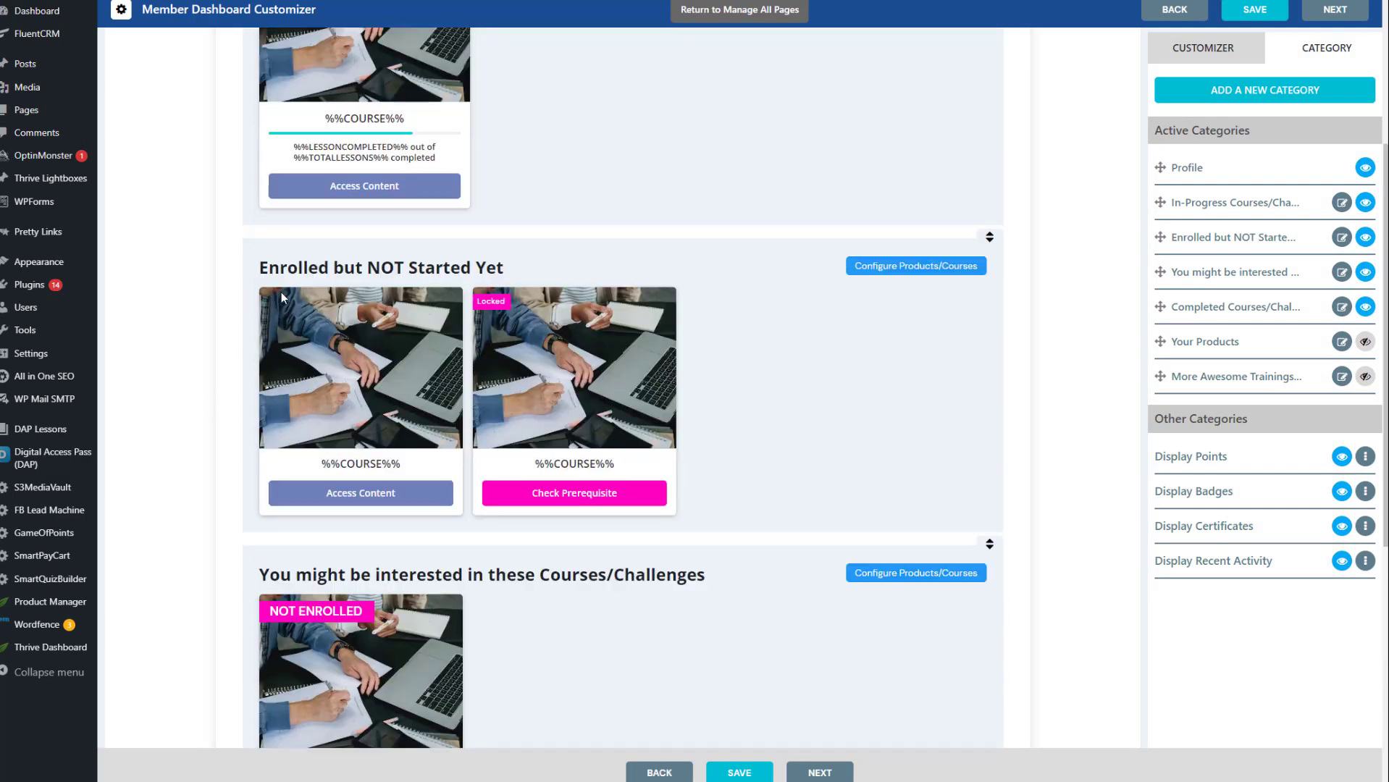
scroll(223, 472, down, 2)
scroll(192, 223, up, 5)
scroll(199, 372, up, 1)
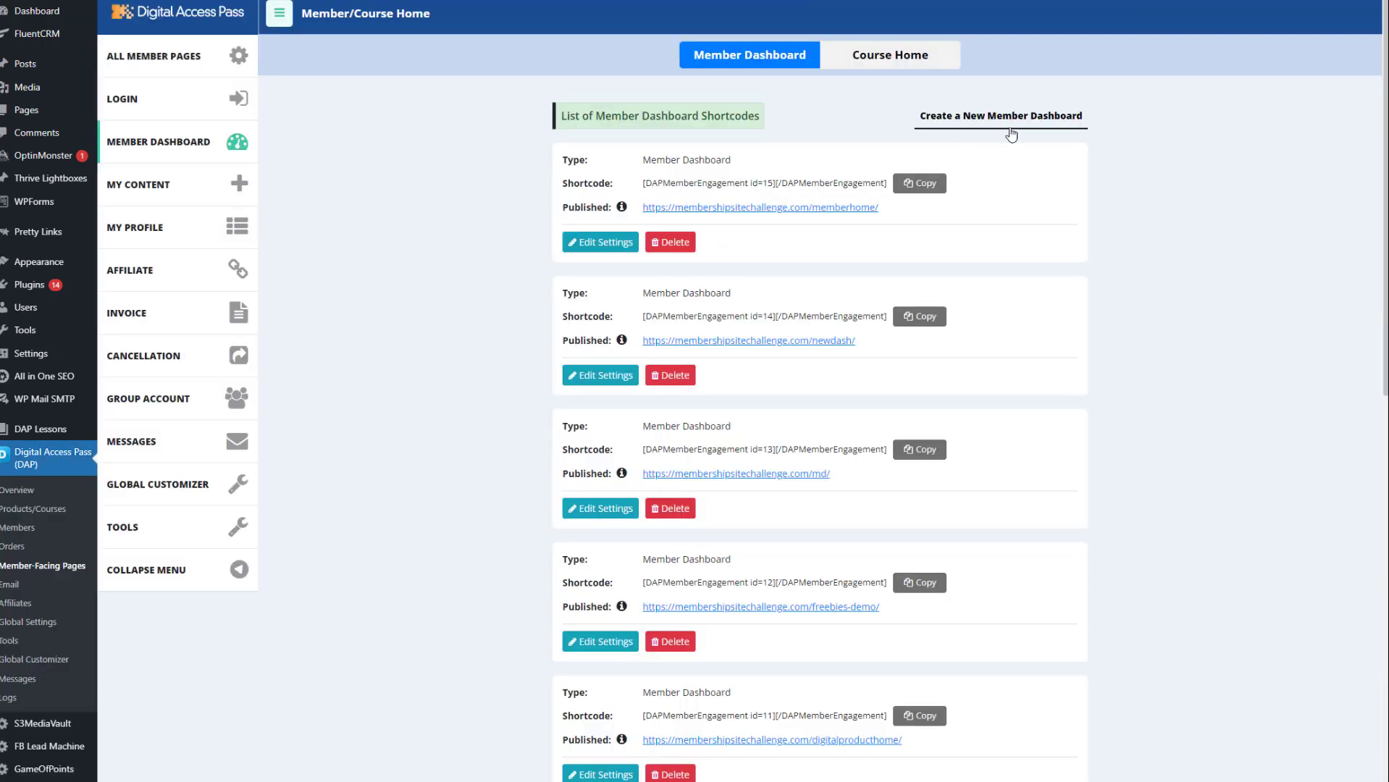
Create a new member dashboard page named "product-dashboard"
click(1012, 132)
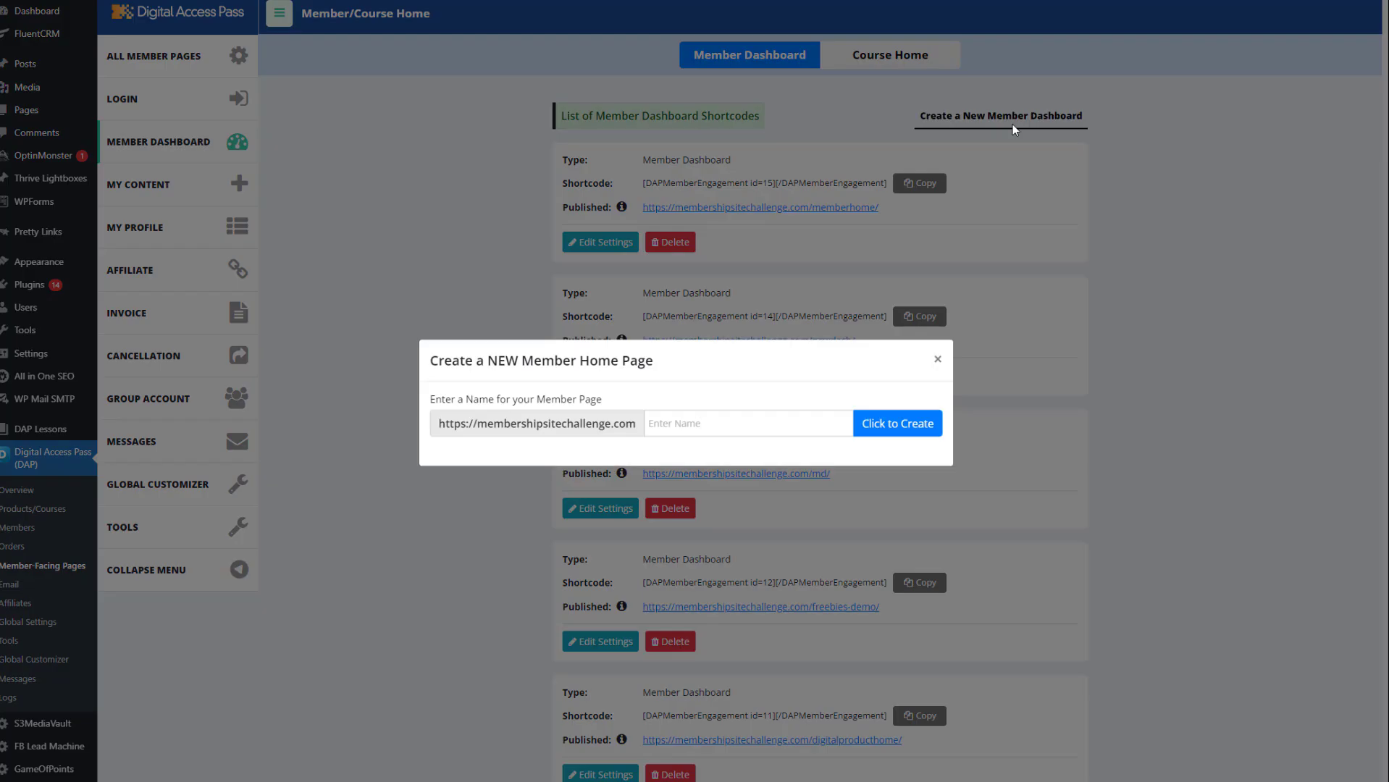
click(670, 426)
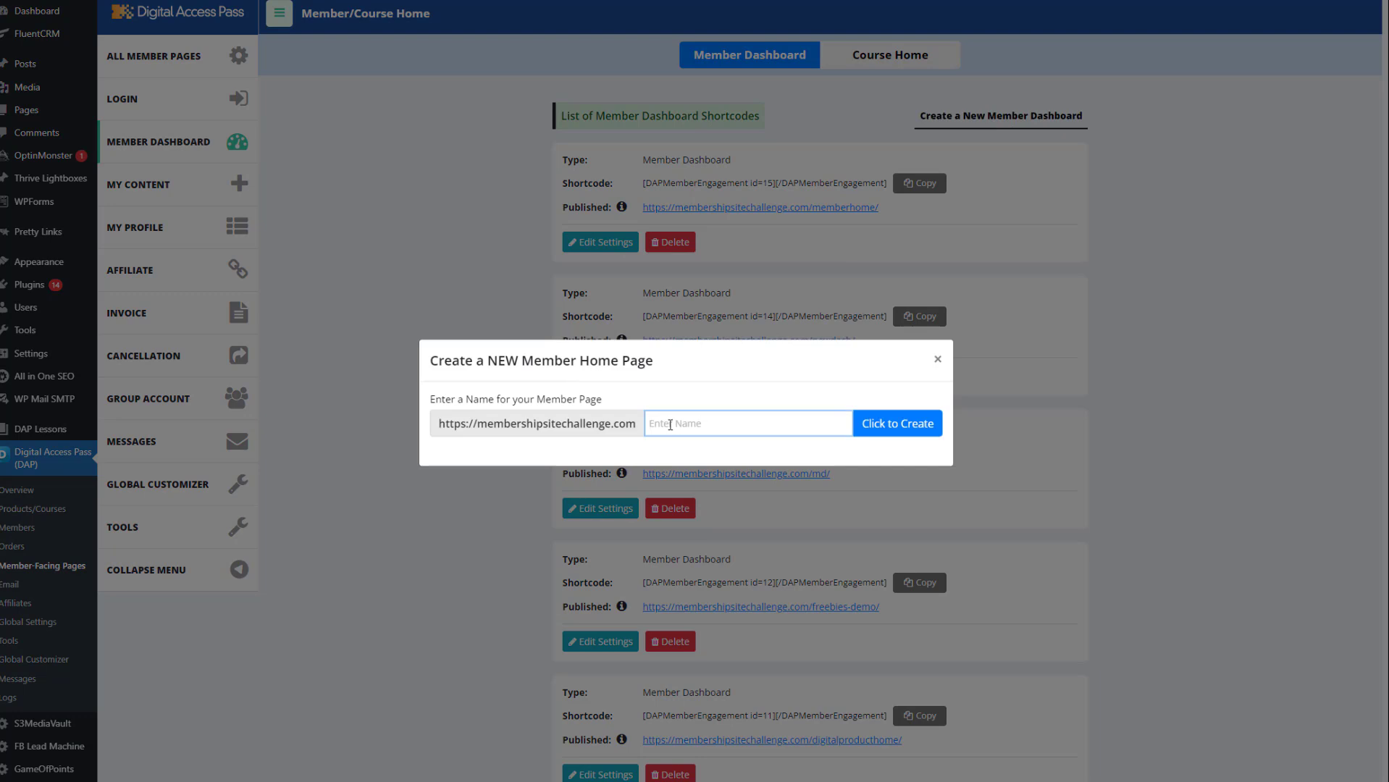
text(PROD)
key(ctrl+a)
text(prod)
text(-dashboard)
click(898, 423)
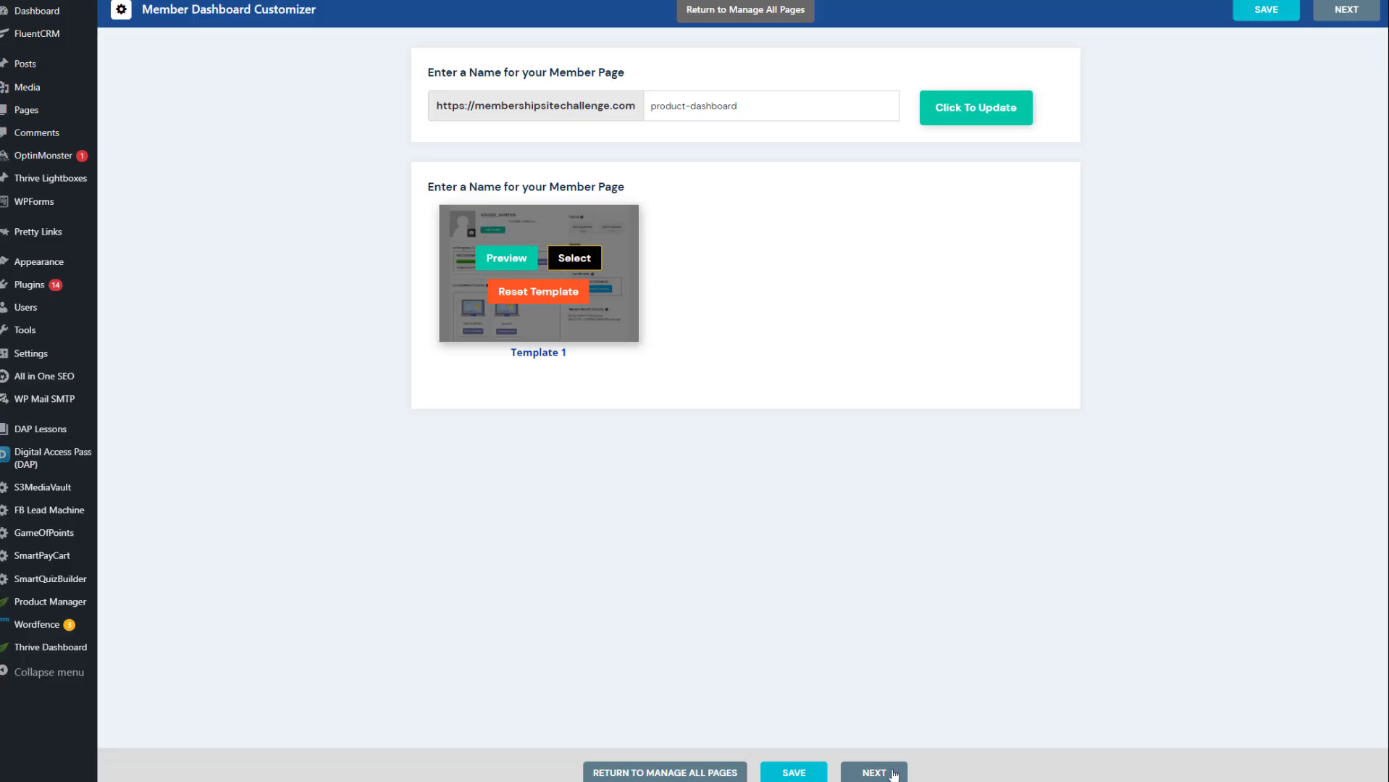
Continue to the new product dashboard's category settings and hide its Profile section
click(893, 775)
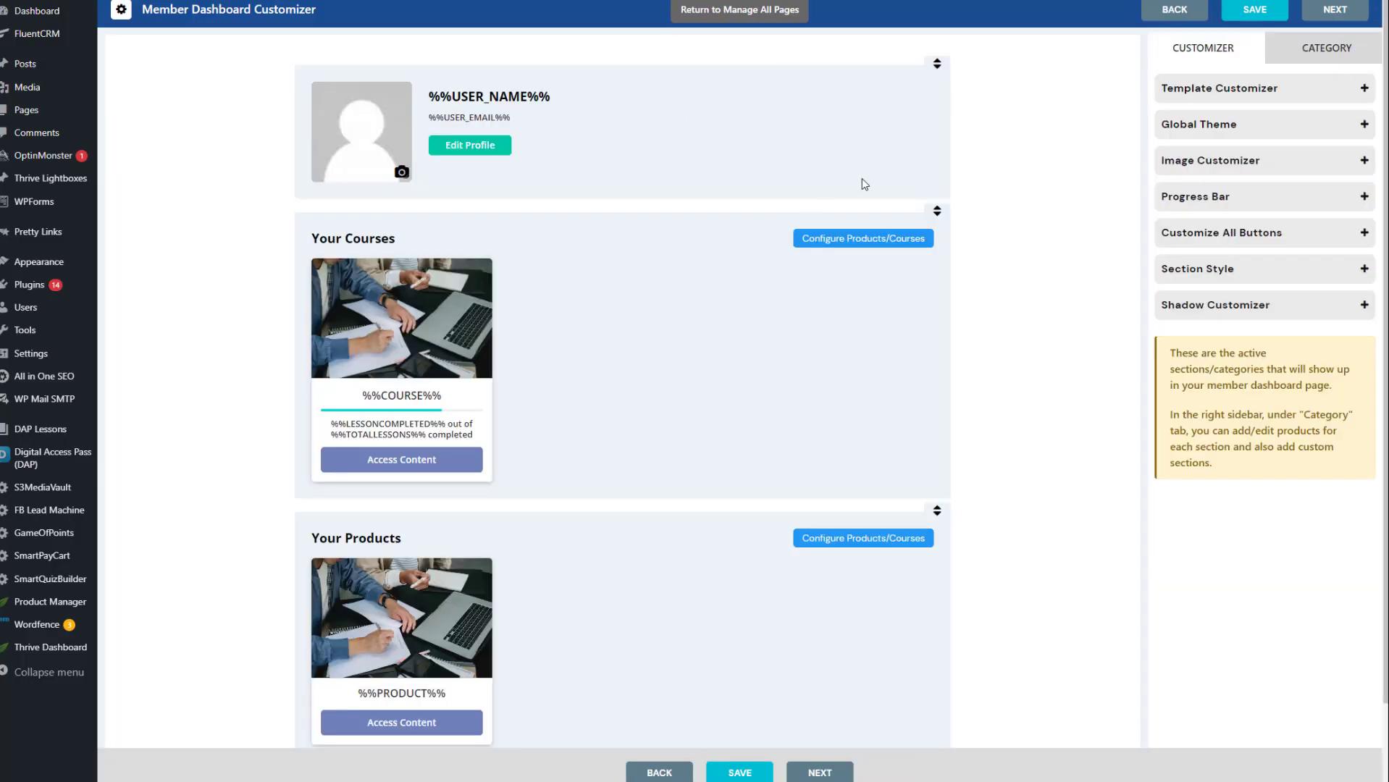
click(1326, 51)
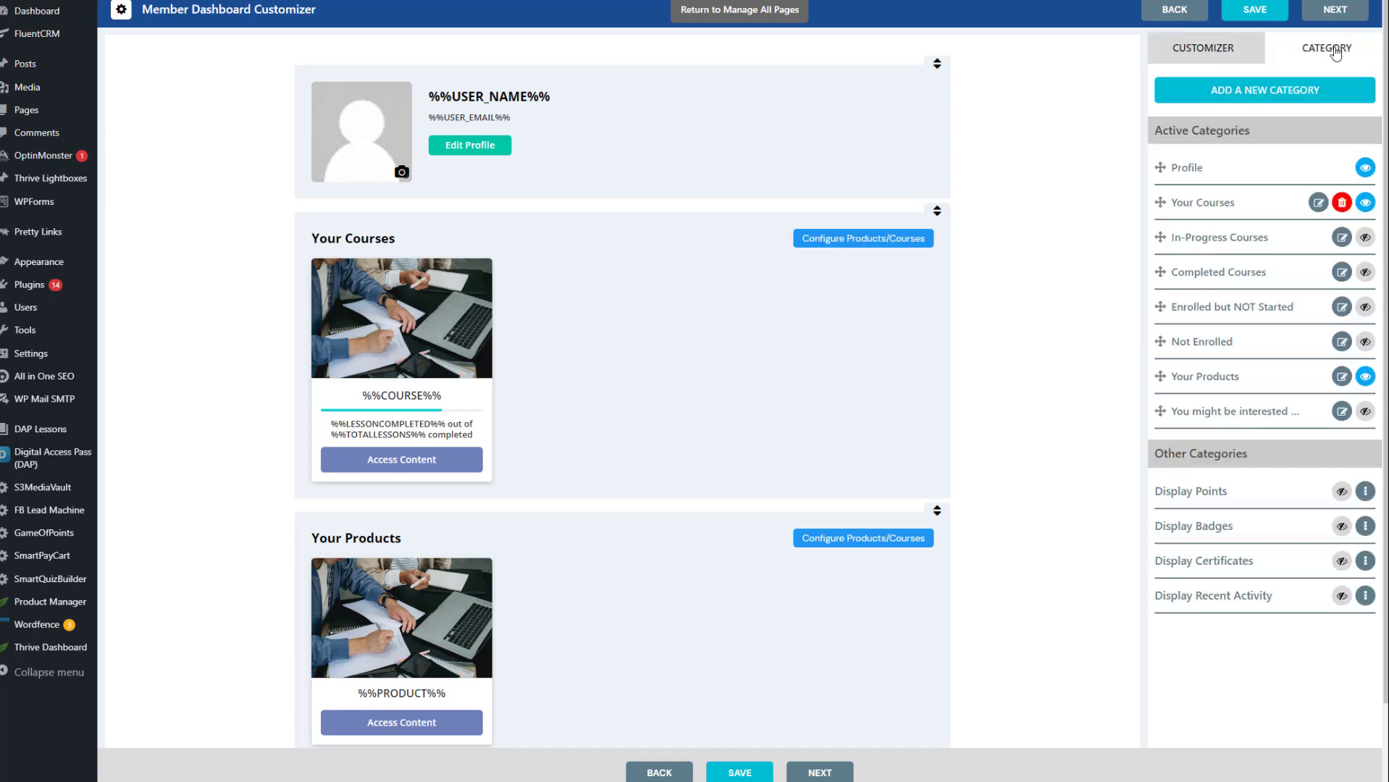
click(1365, 167)
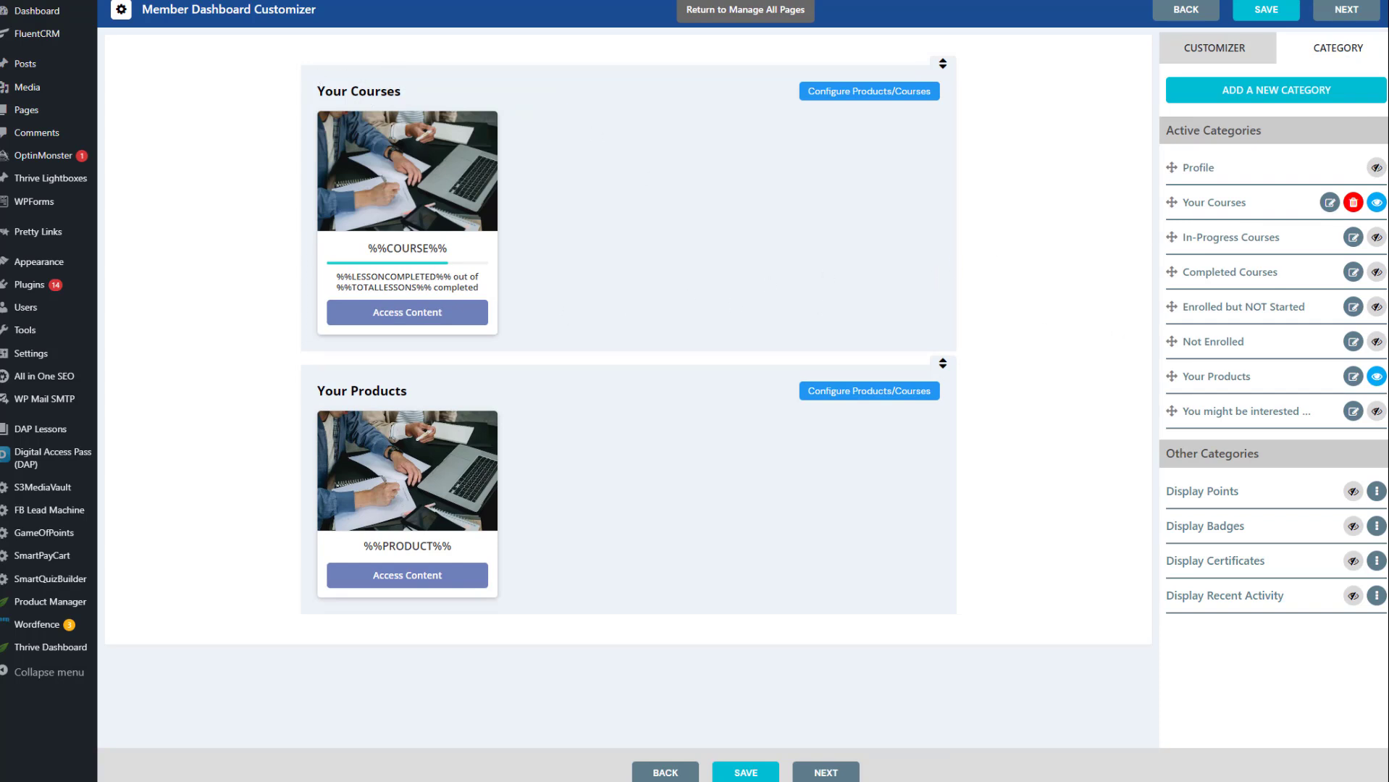
Hide the Your Courses category and show the "You might be interested in..." category on the product dashboard
click(1376, 202)
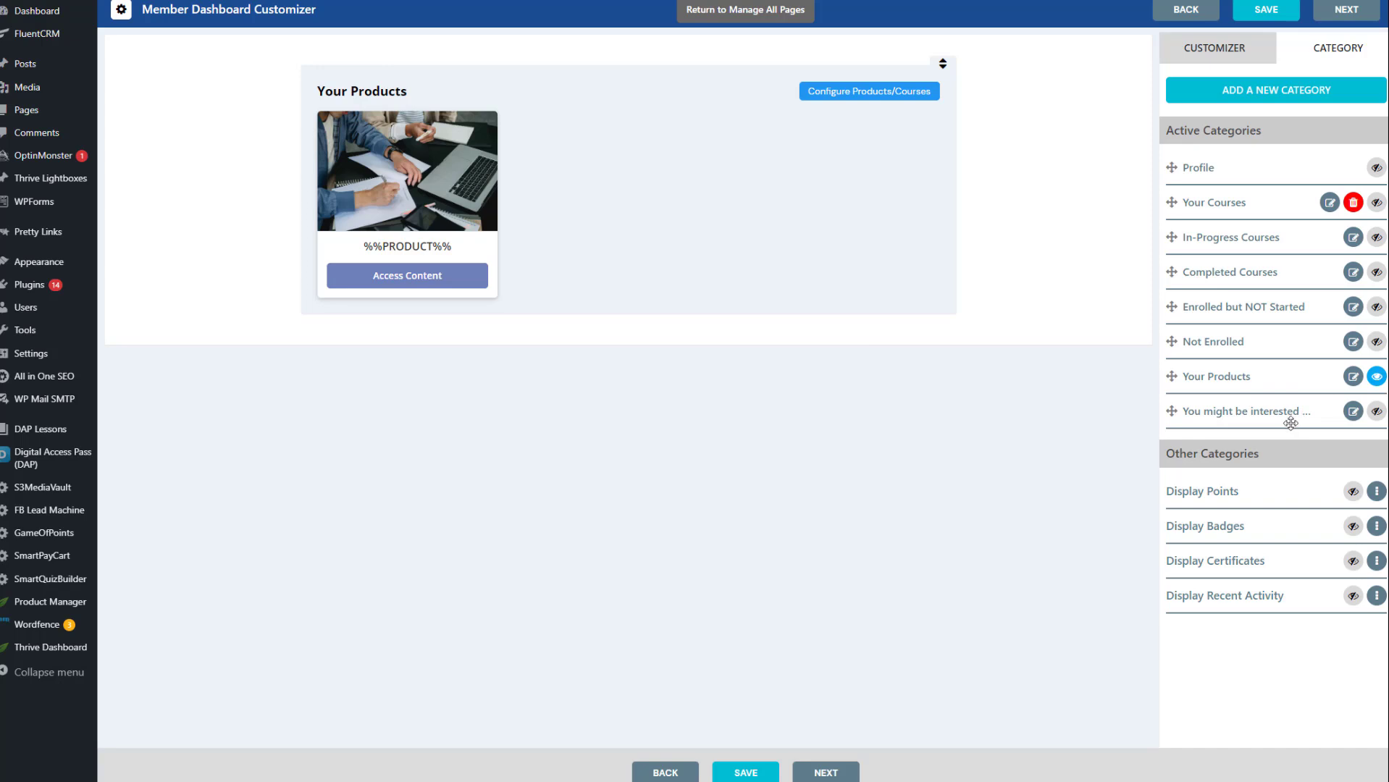
click(1376, 418)
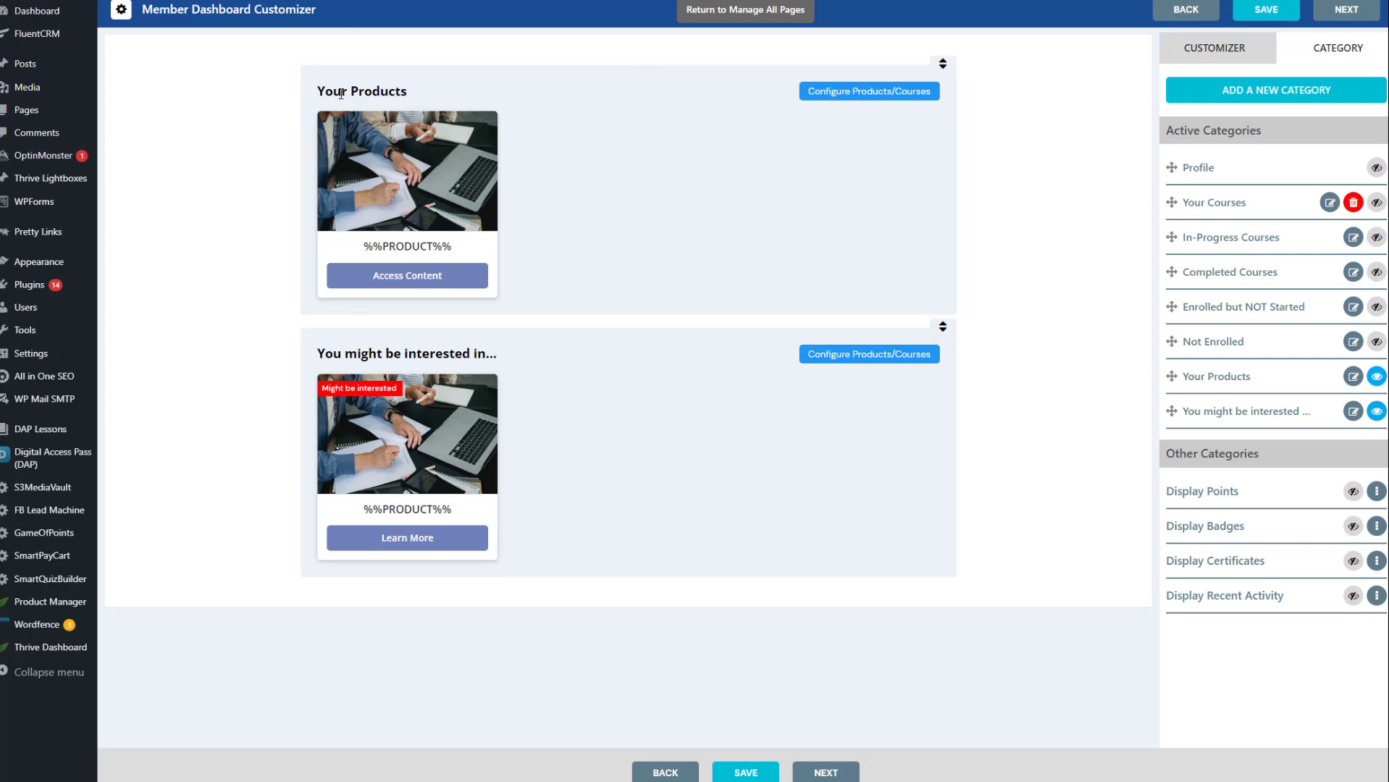
Save Your Products with ALL selected, and choose 9 Tips to Increase your Quiz Engagement, Content Ideas on Autopilot and Lead Magnet Planner for "You might be interested in..."
click(881, 97)
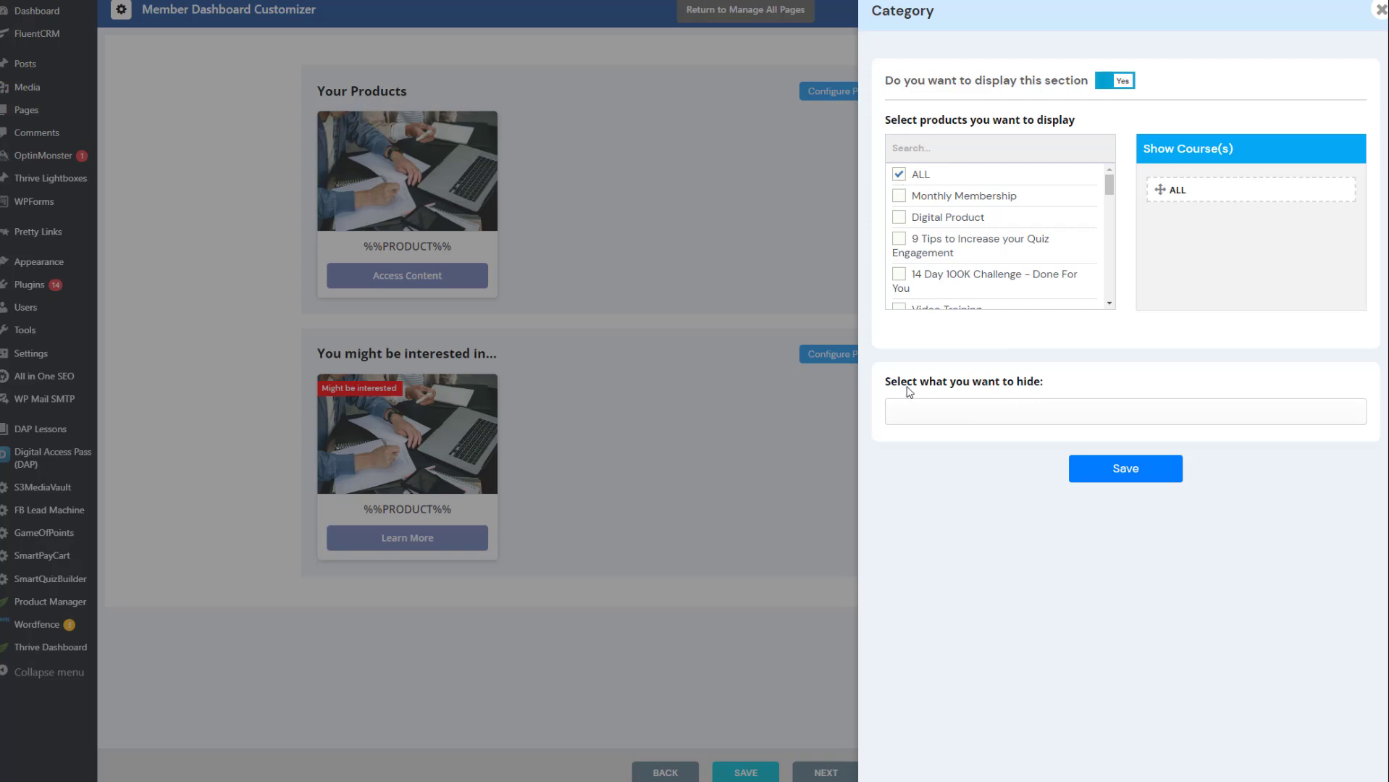
click(1115, 478)
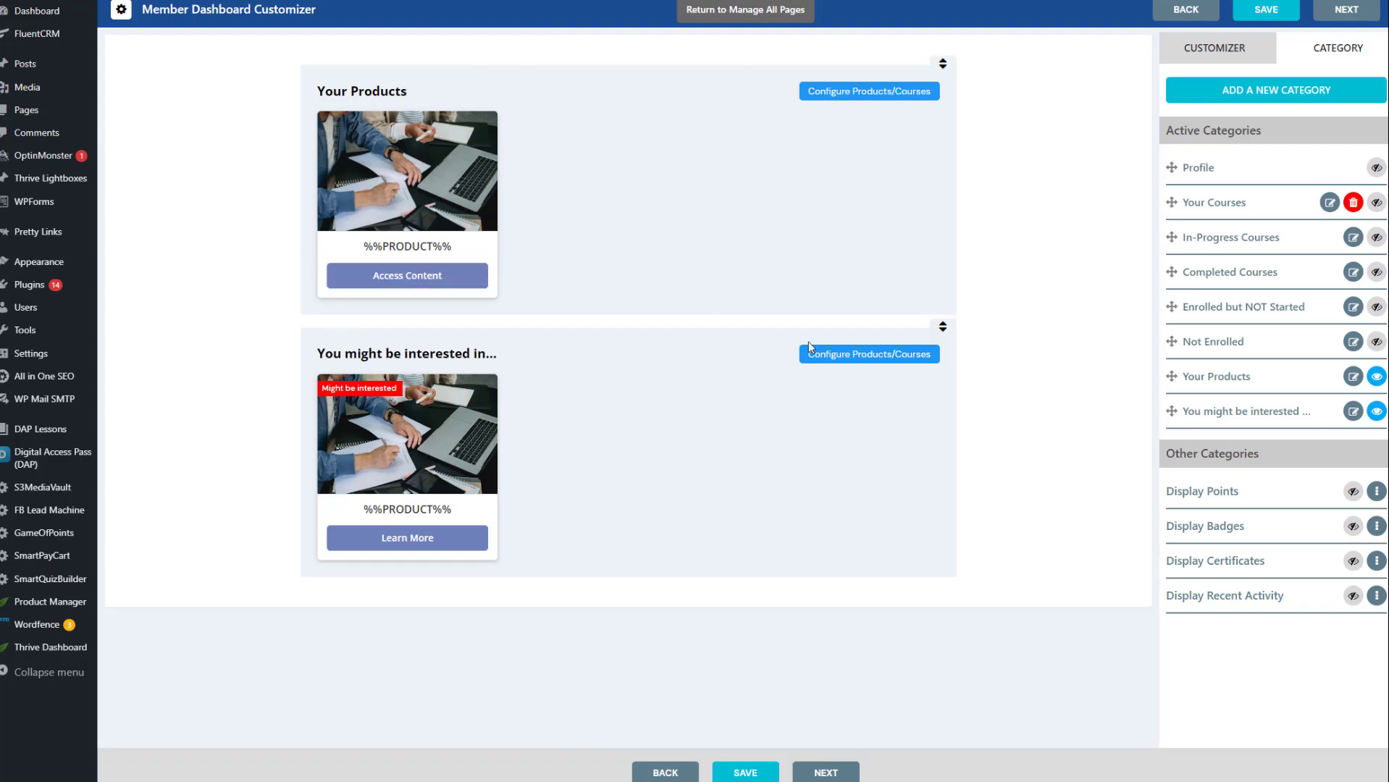
click(834, 357)
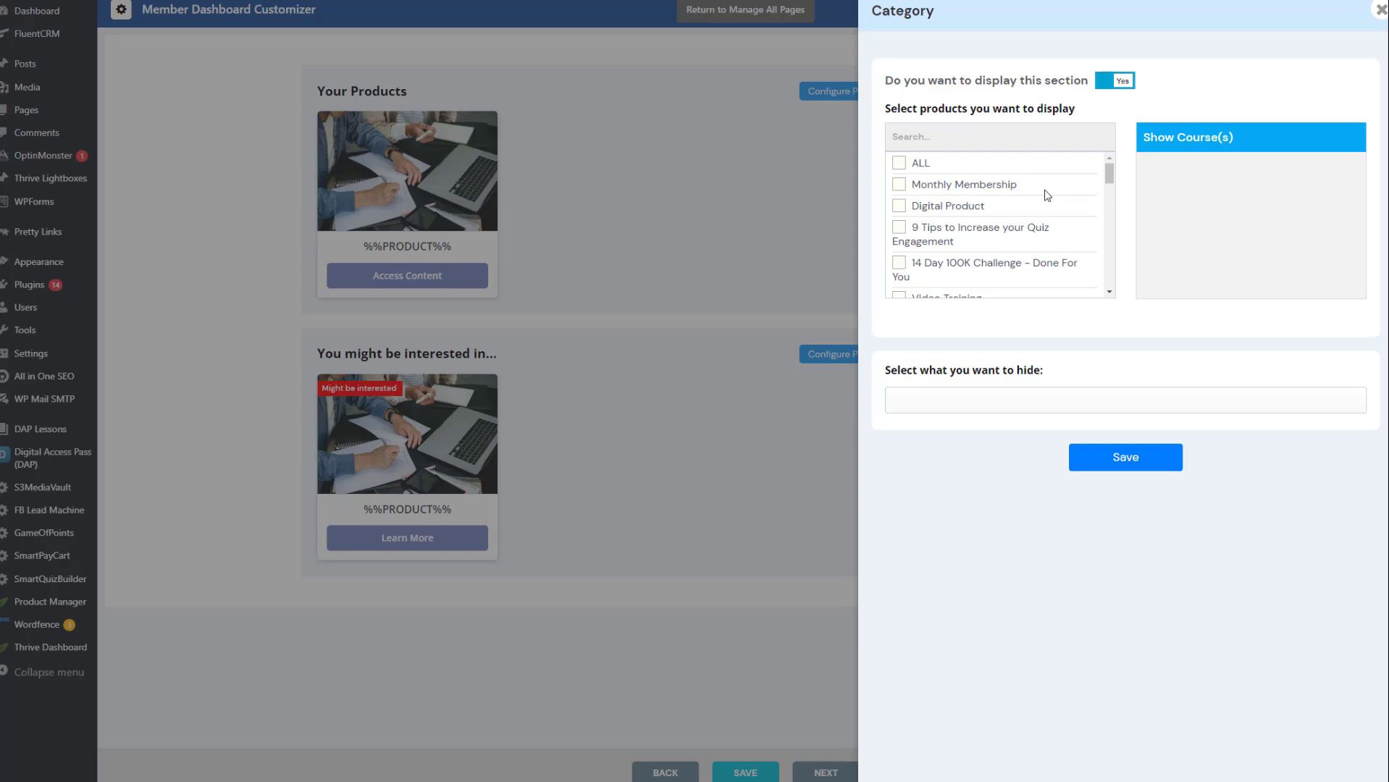
scroll(1028, 220, down, 4)
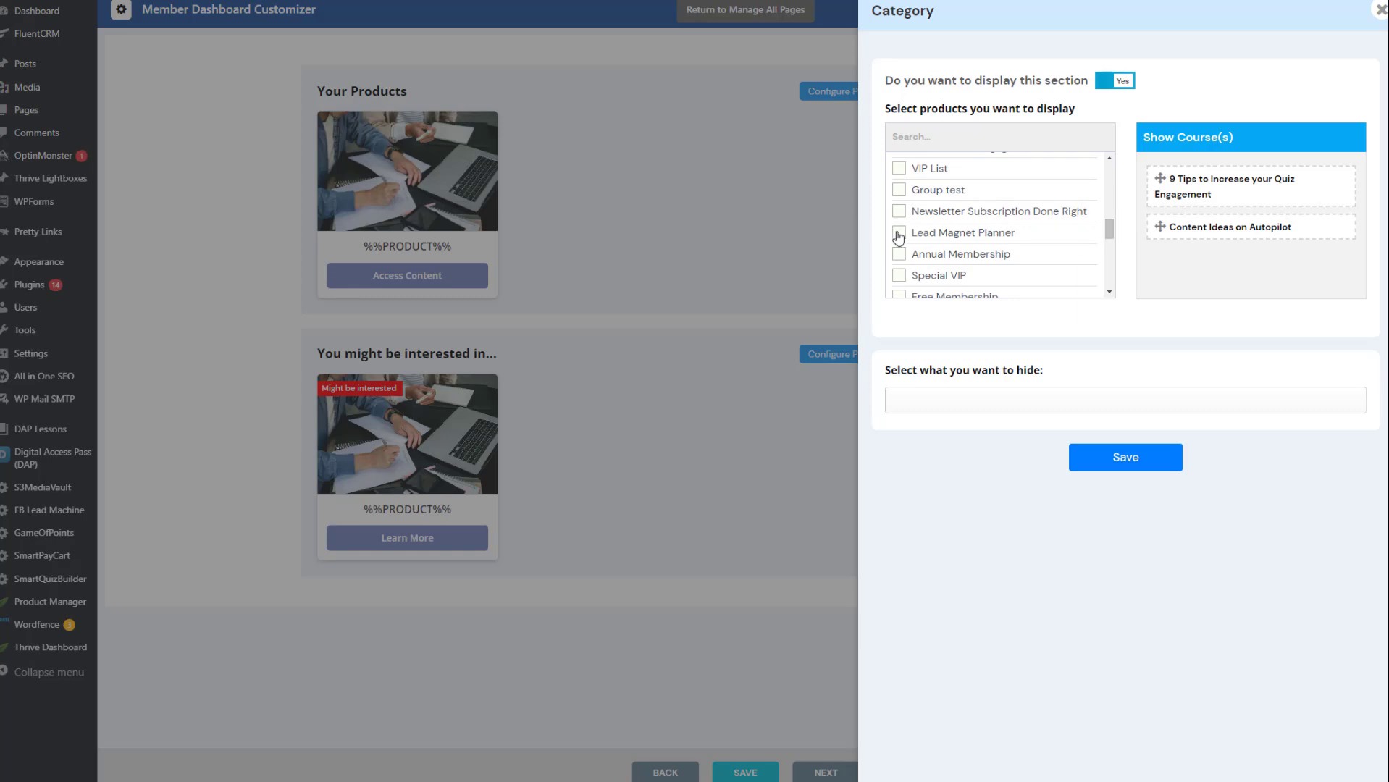
click(899, 232)
scroll(999, 250, down, 6)
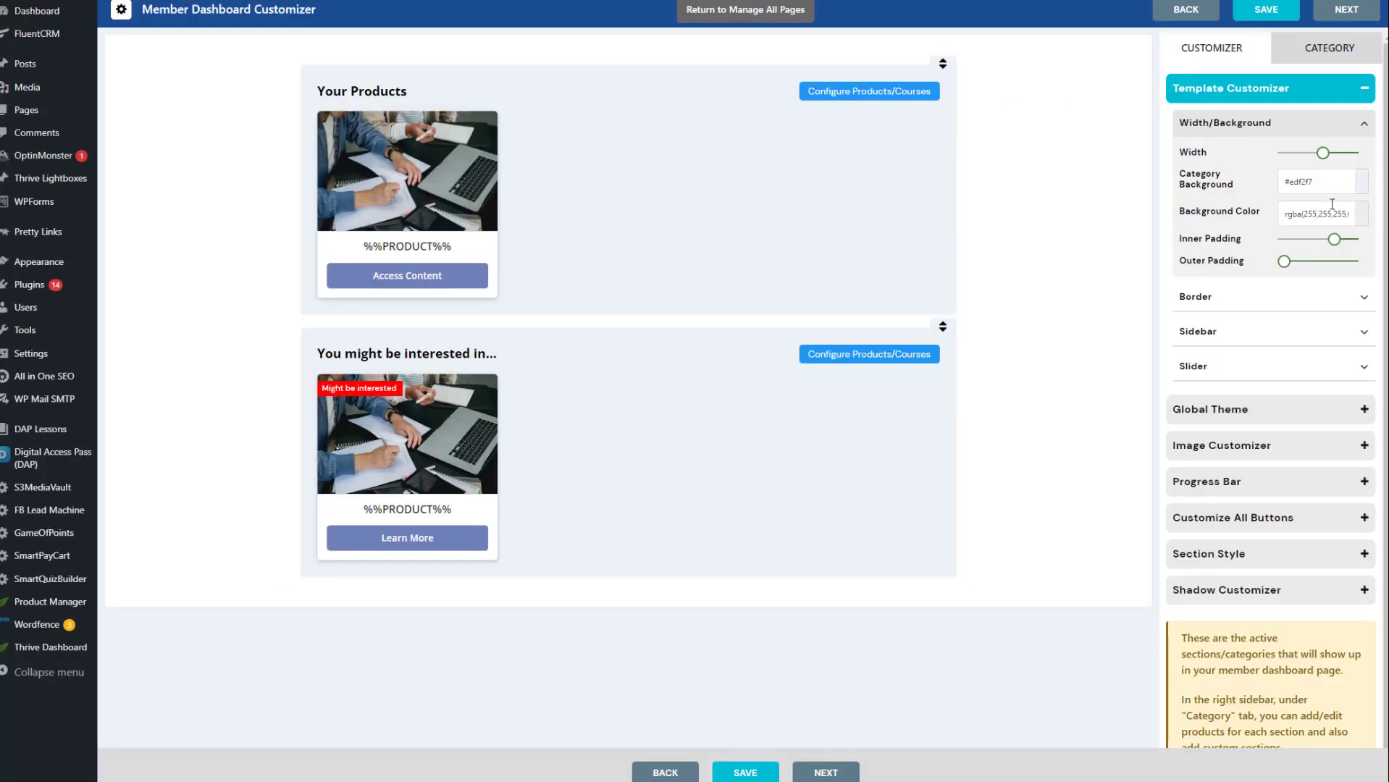
Change the template's category background to the light green #f4f7ed
click(1361, 181)
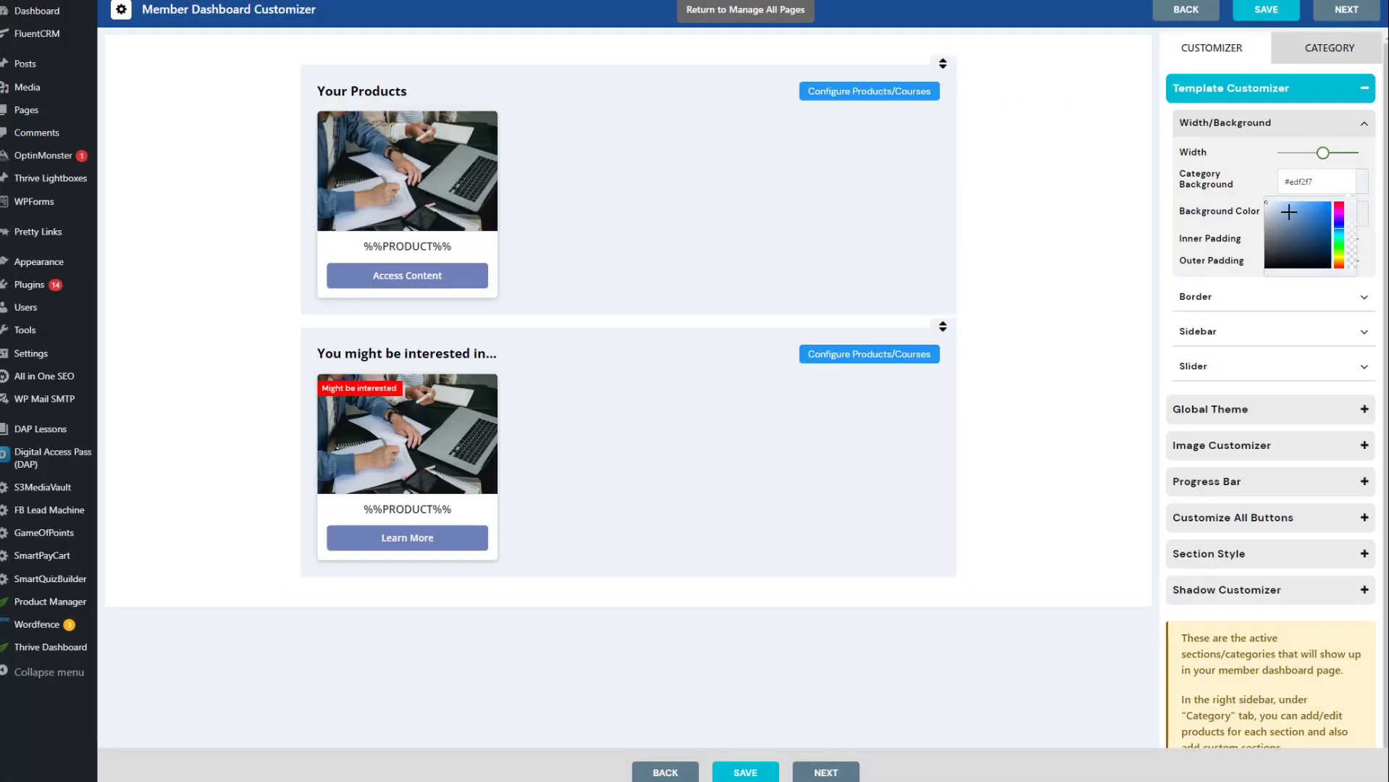
click(1340, 250)
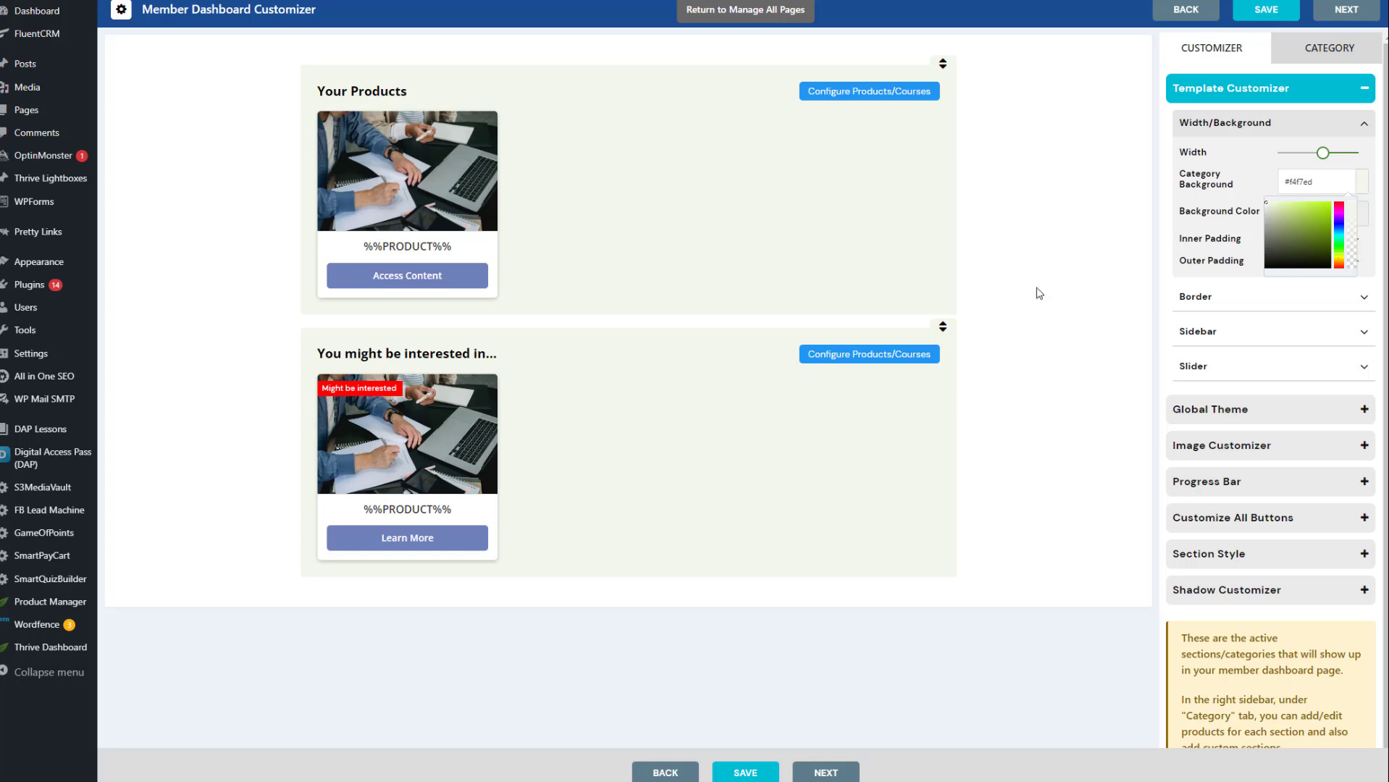
click(220, 335)
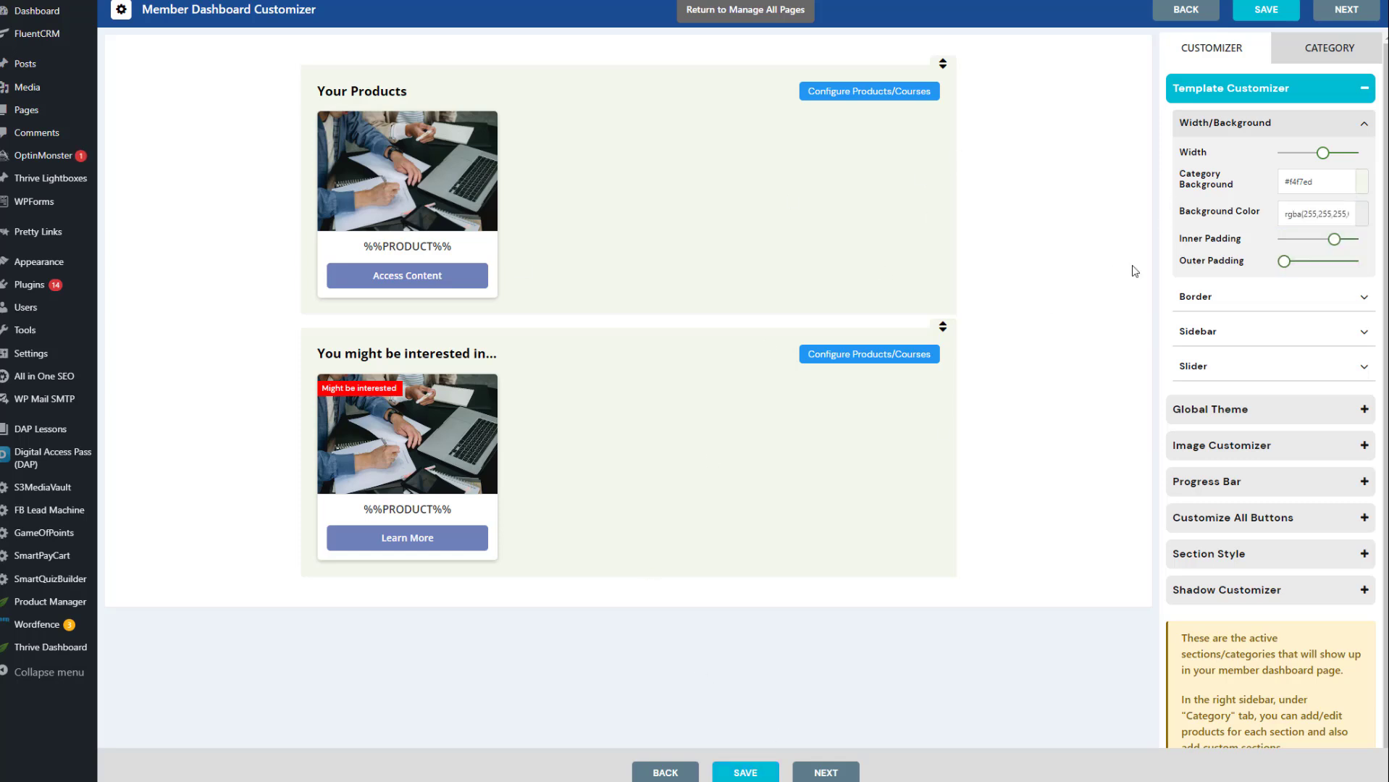
Open the global style settings from Global Theme and set the heading elements' font size to 20px
click(1216, 409)
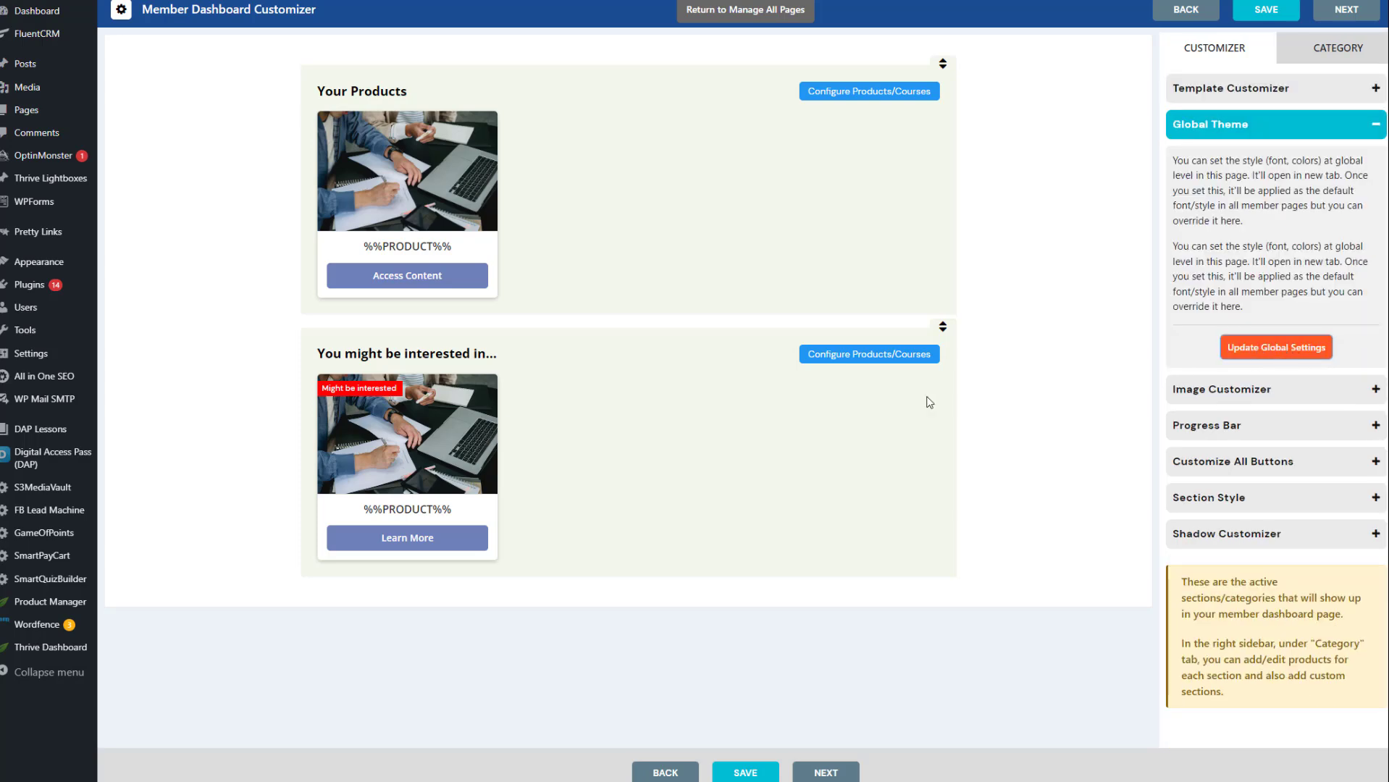
click(1276, 347)
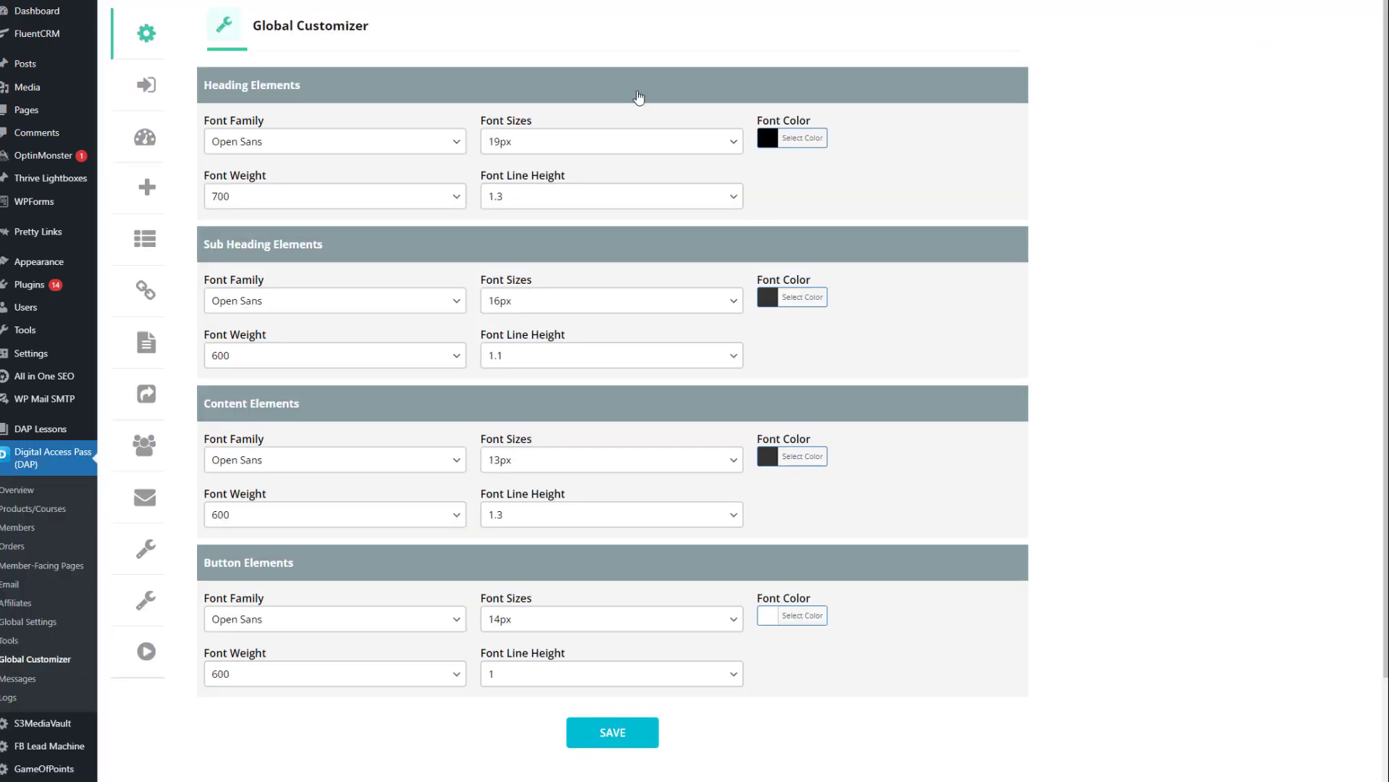
click(523, 144)
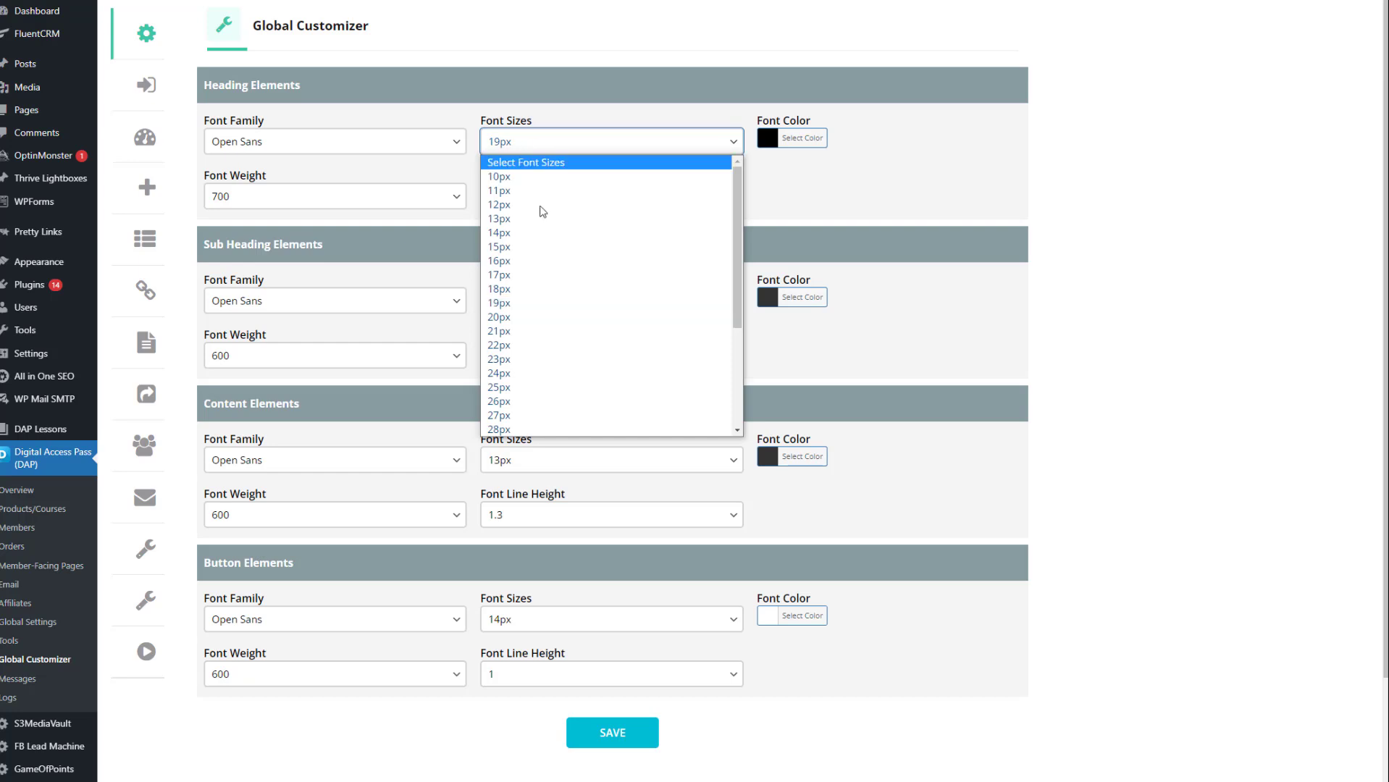
click(552, 317)
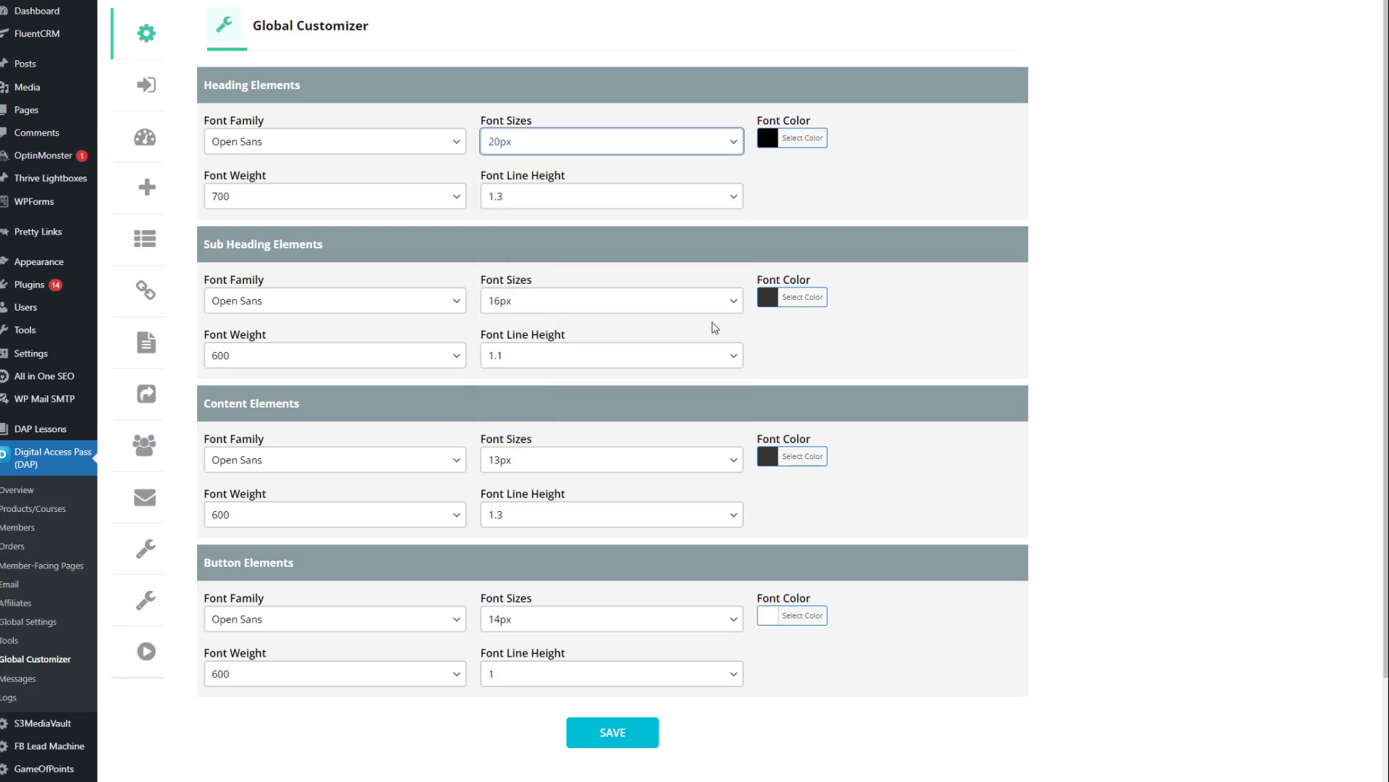
click(552, 301)
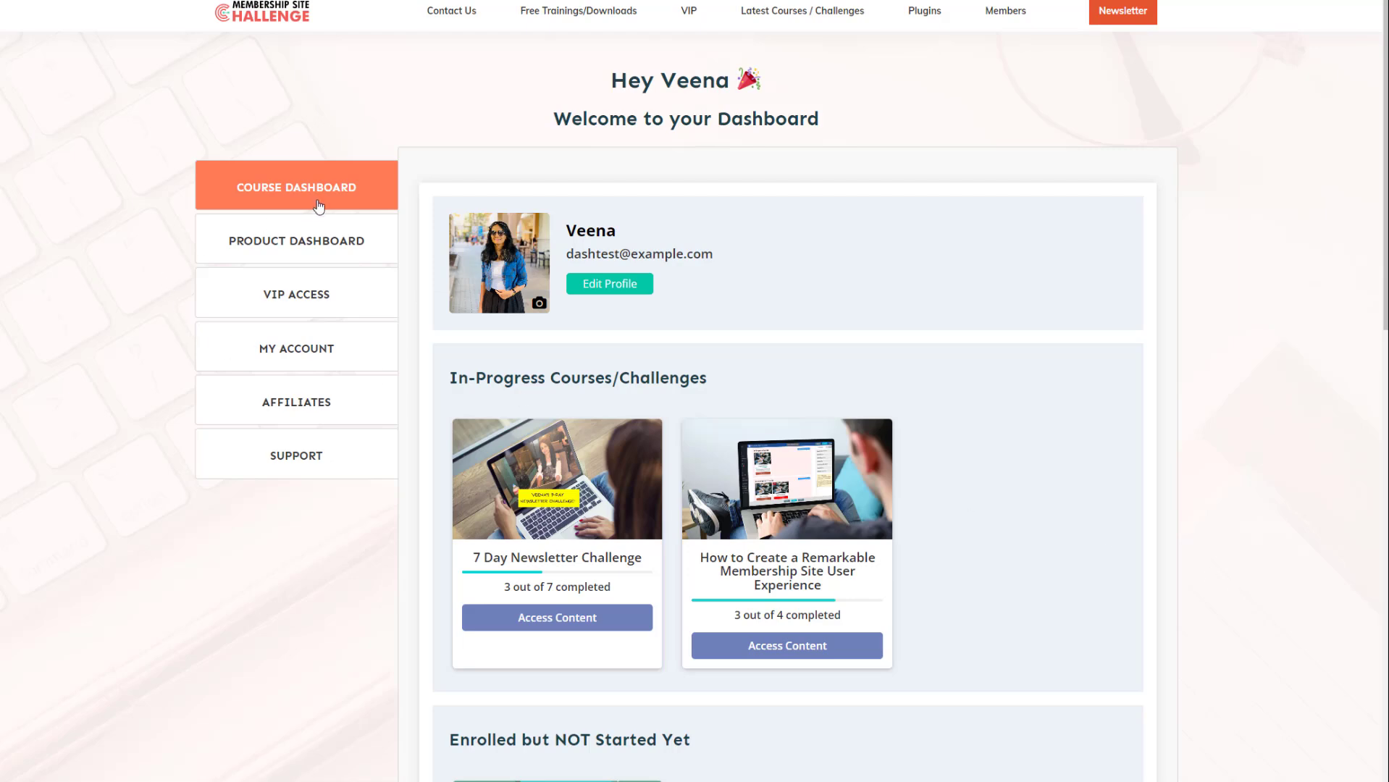
Review the Course Dashboard, Product Dashboard and My Account tabs on the live member dashboard, and access the profile
scroll(633, 283, down, 10)
click(363, 245)
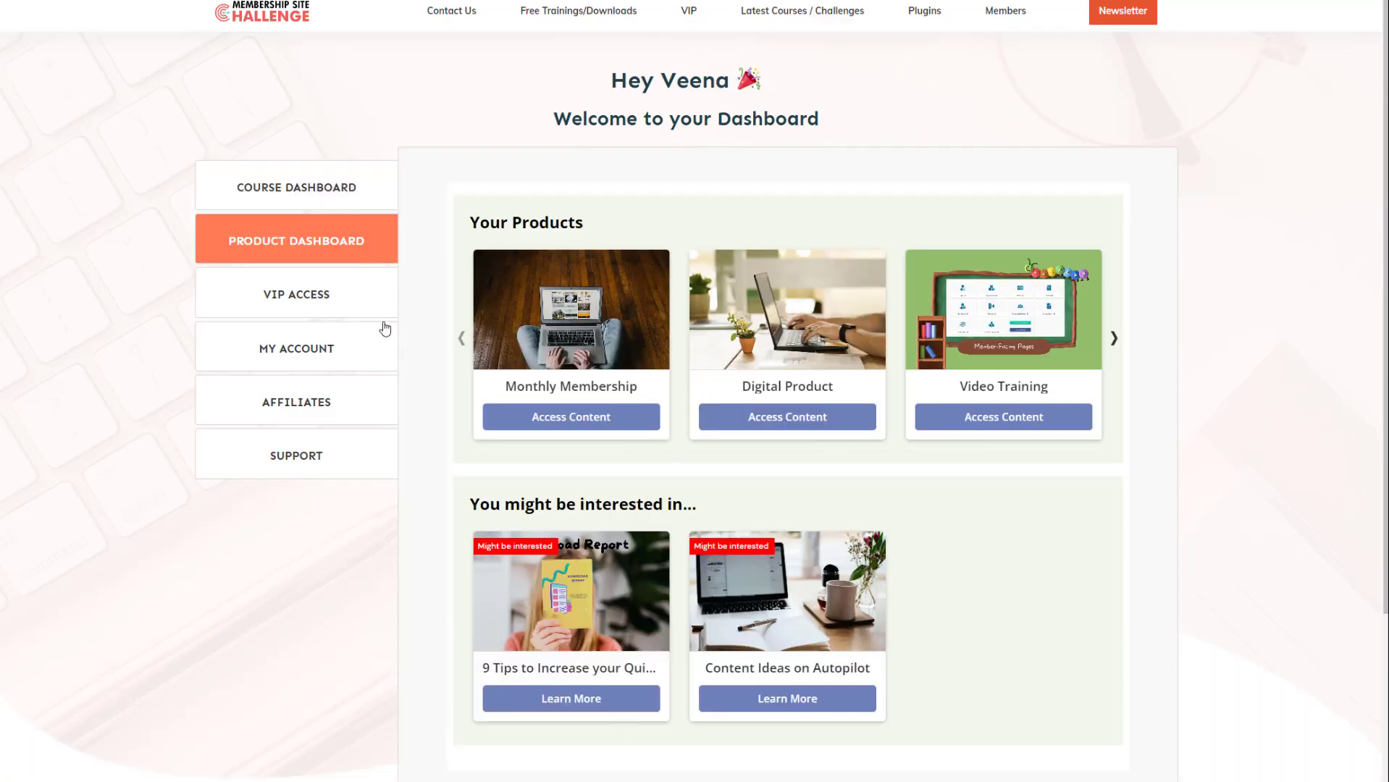
scroll(1154, 425, down, 3)
click(329, 350)
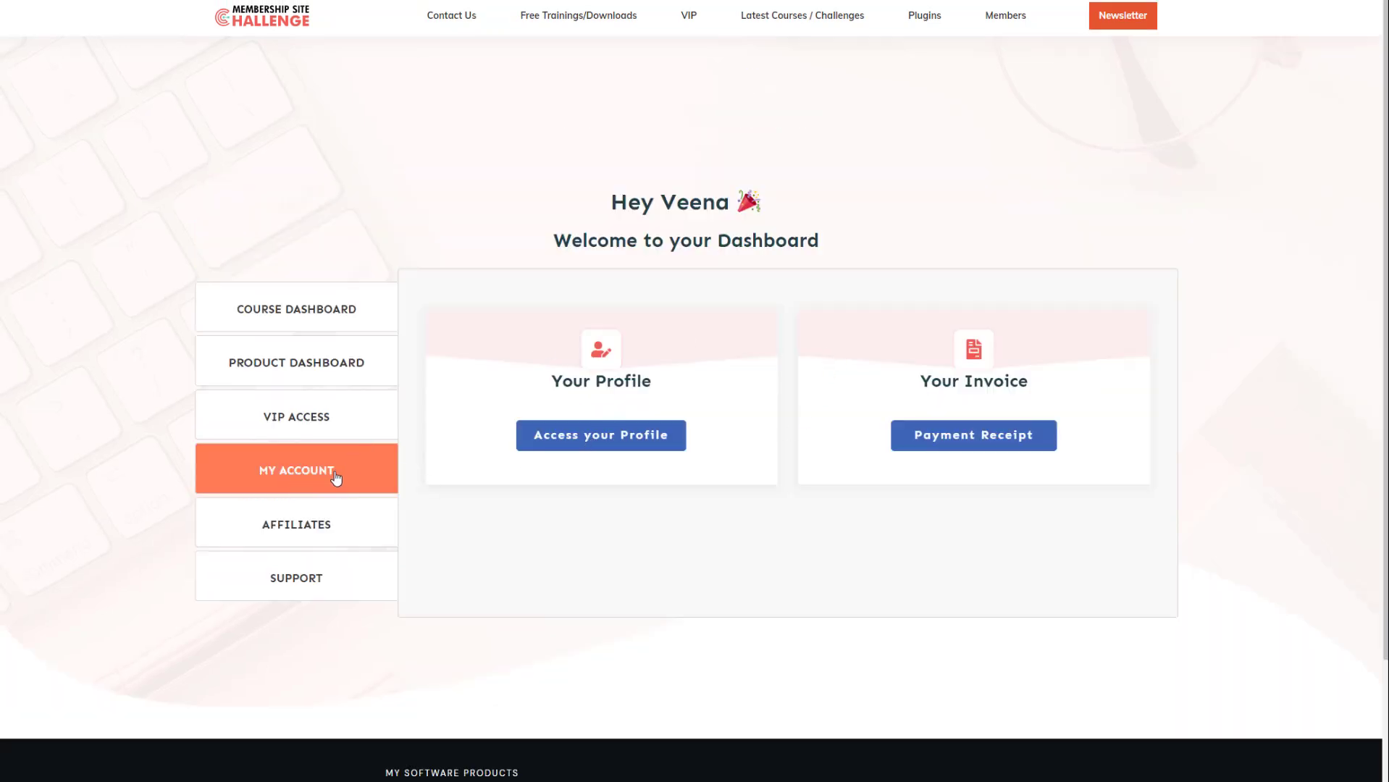
click(622, 438)
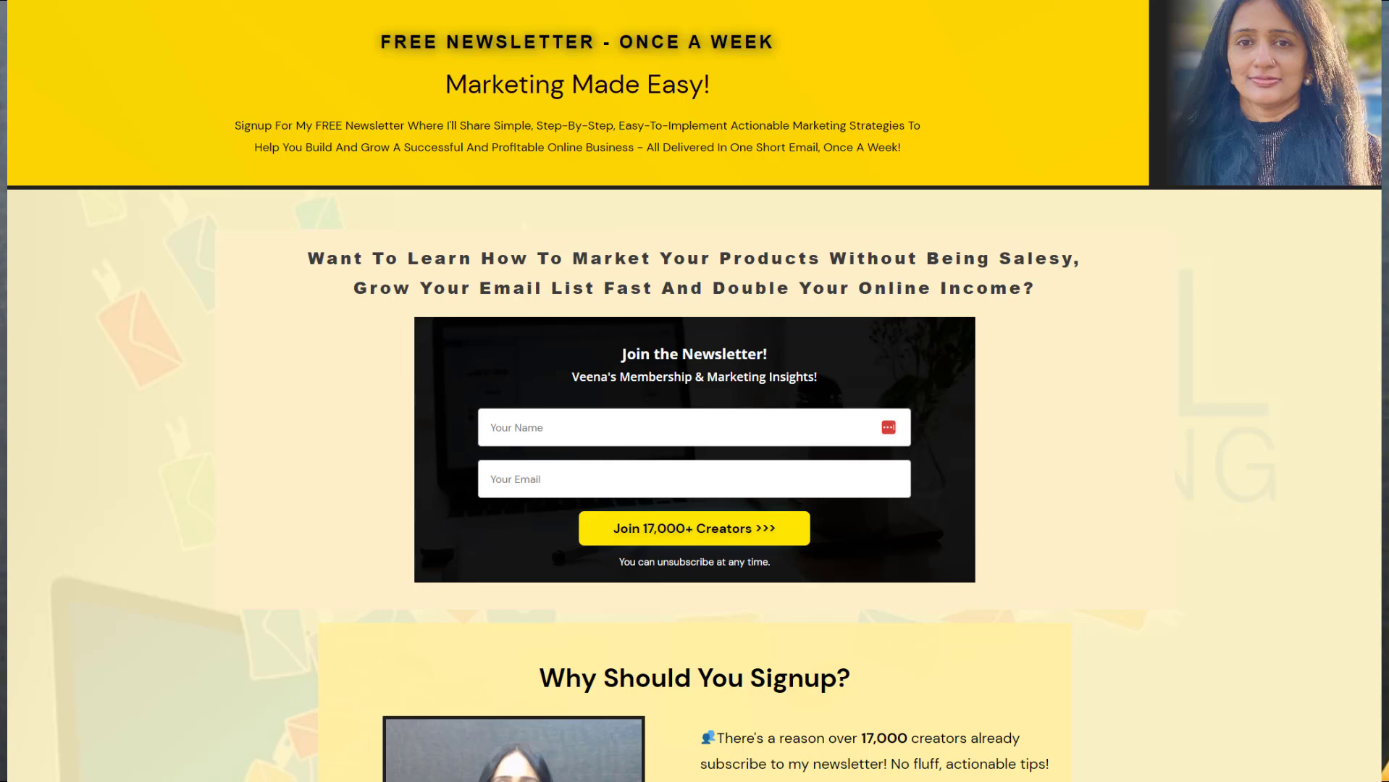
scroll(695, 391, down, 3)
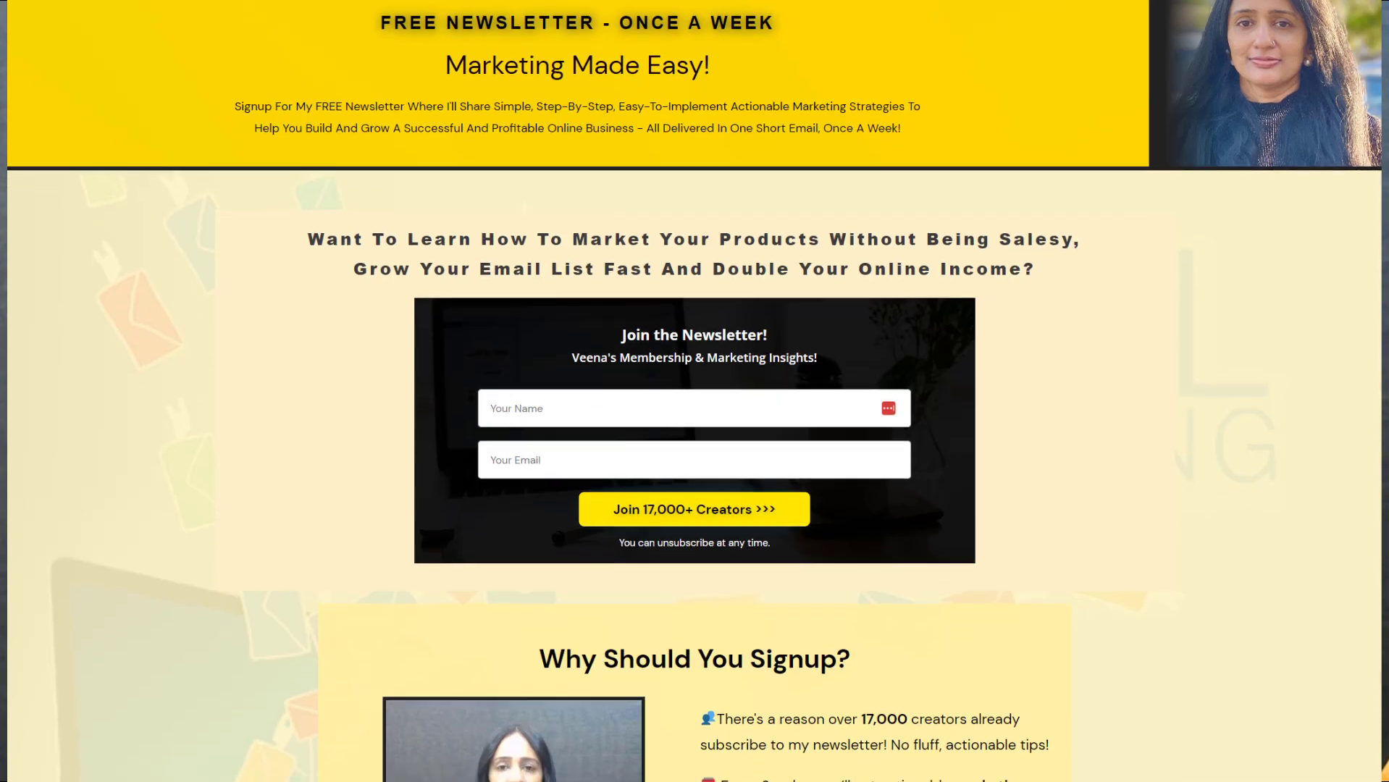
scroll(694, 391, down, 2)
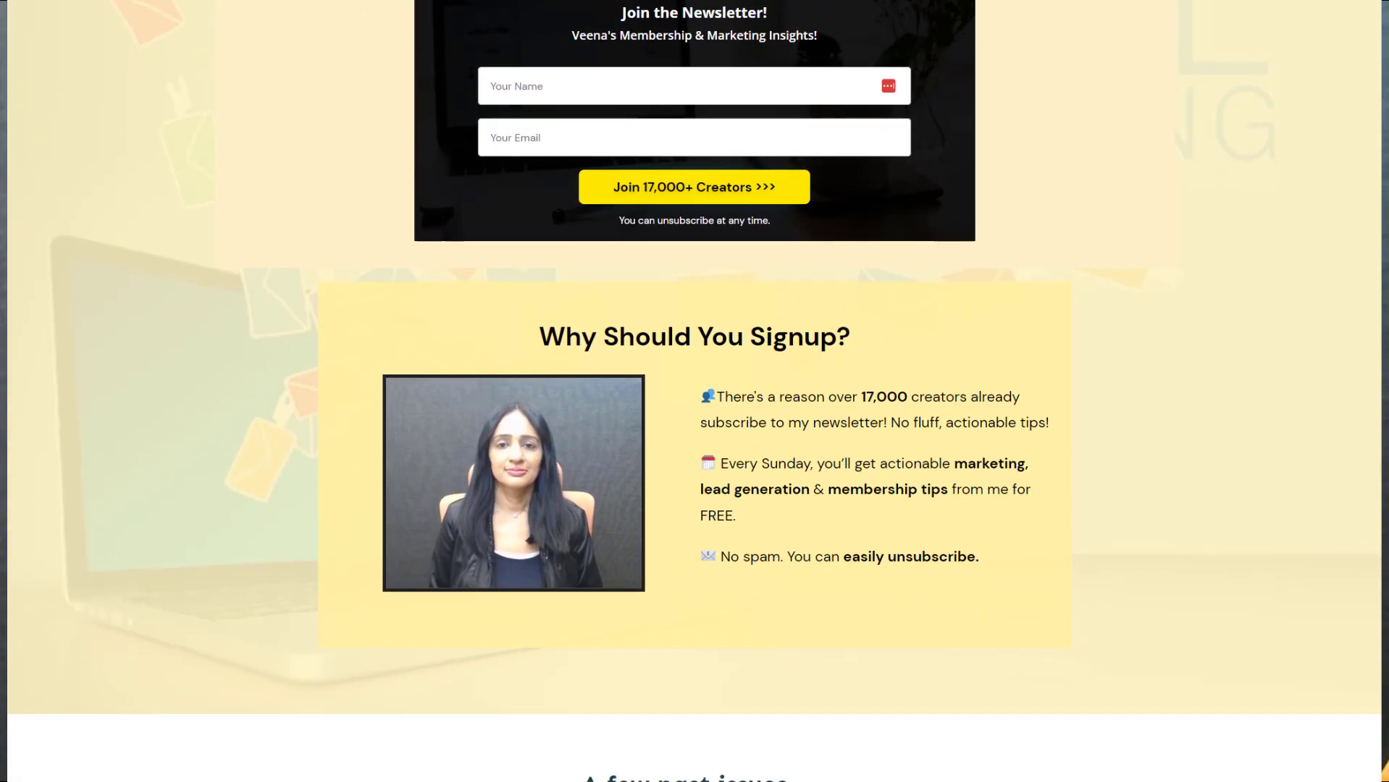